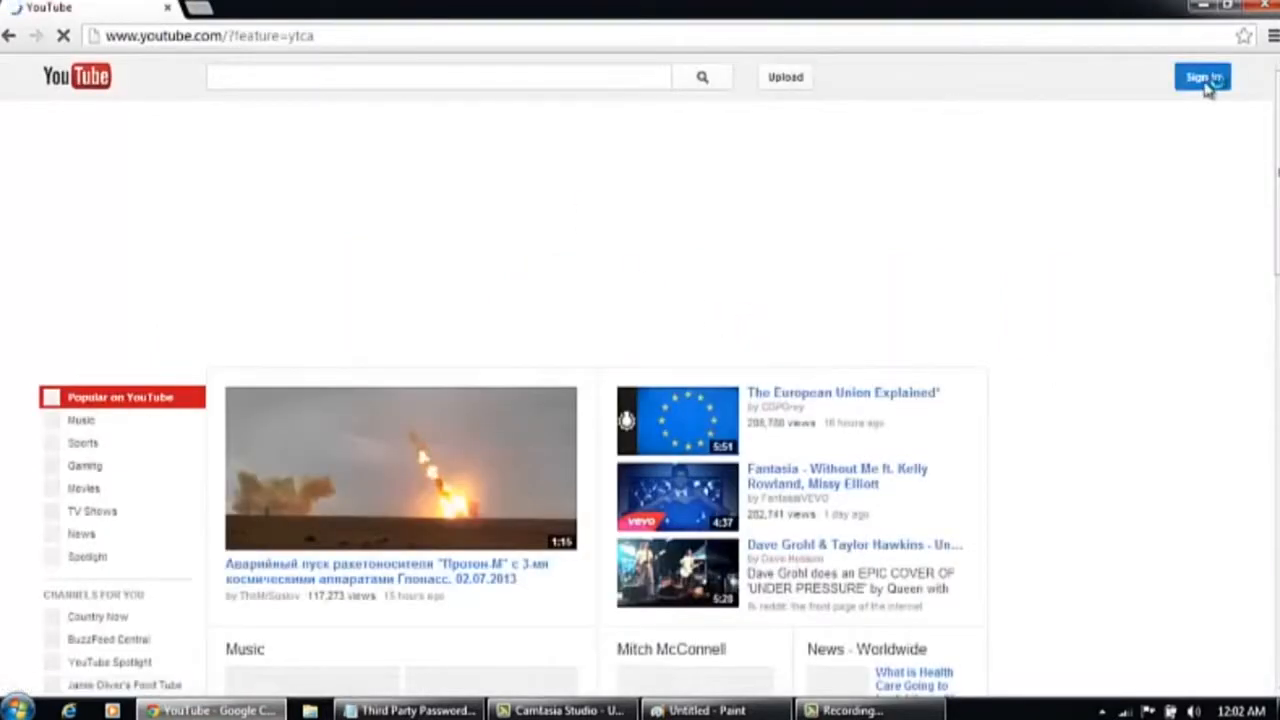
Open the Google account sign-up form from YouTube's sign-in page and enter the first and last name
click(1205, 84)
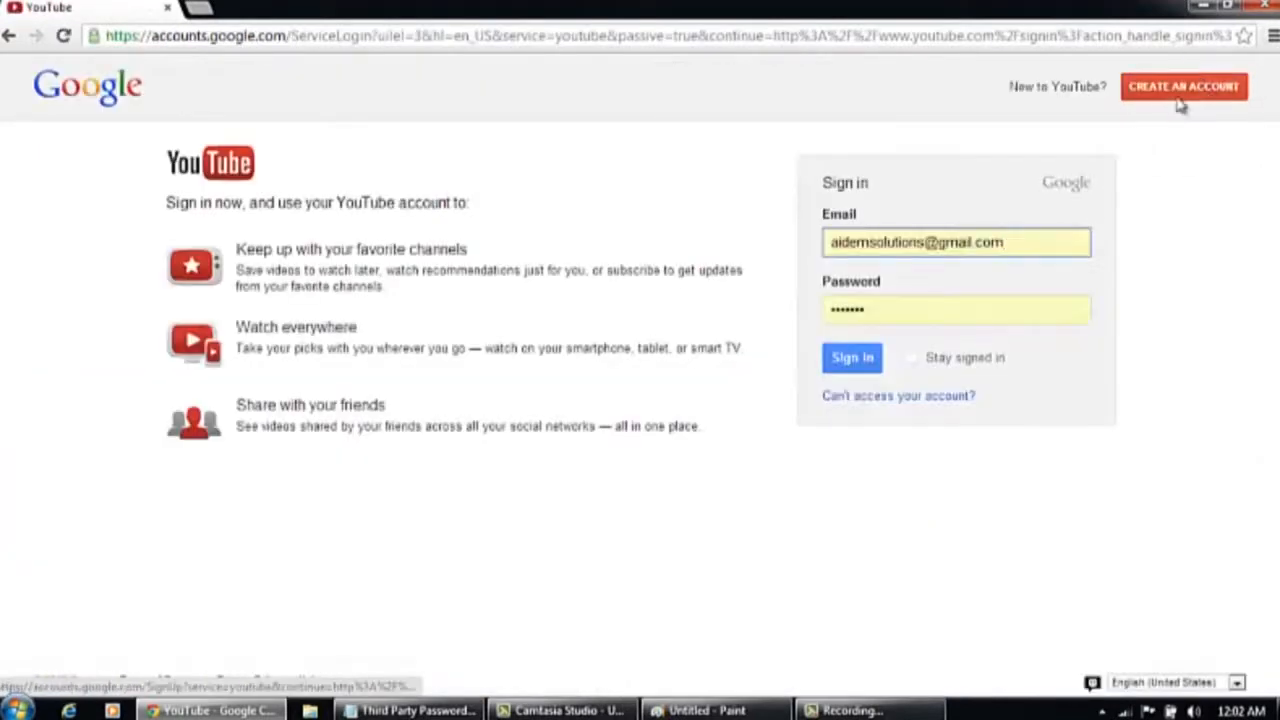
click(1180, 95)
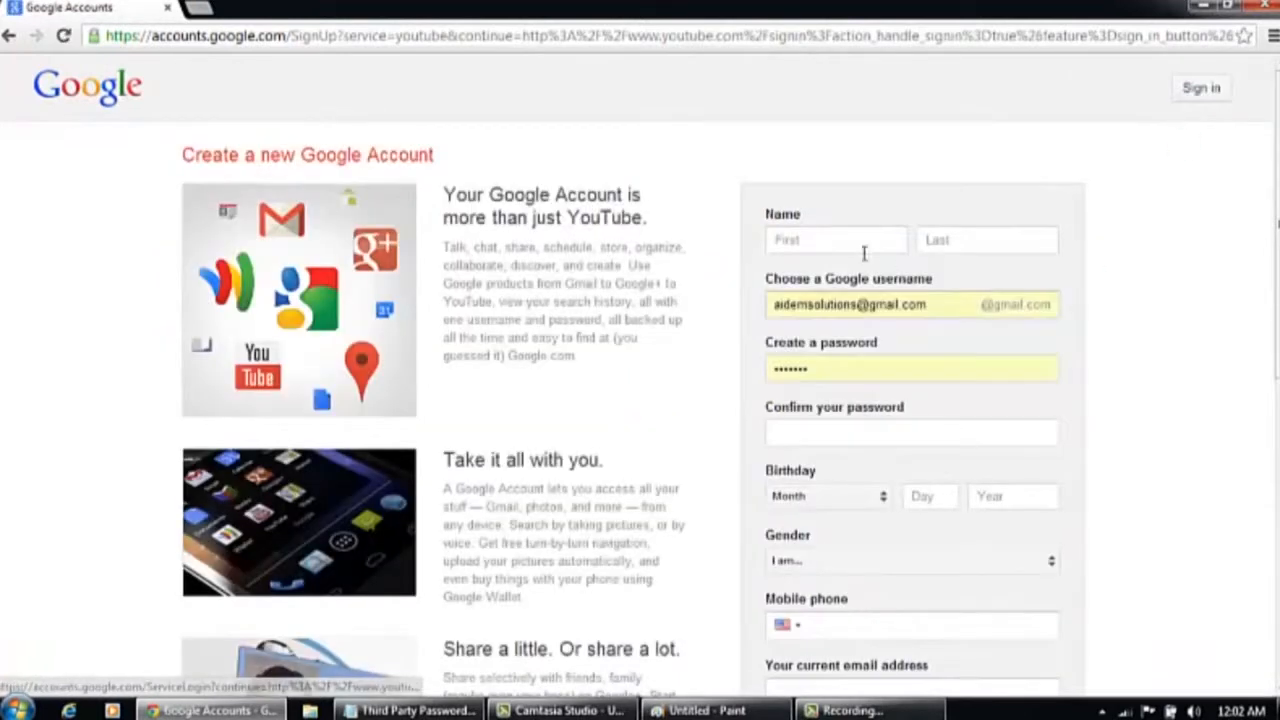
click(865, 241)
key(Tab)
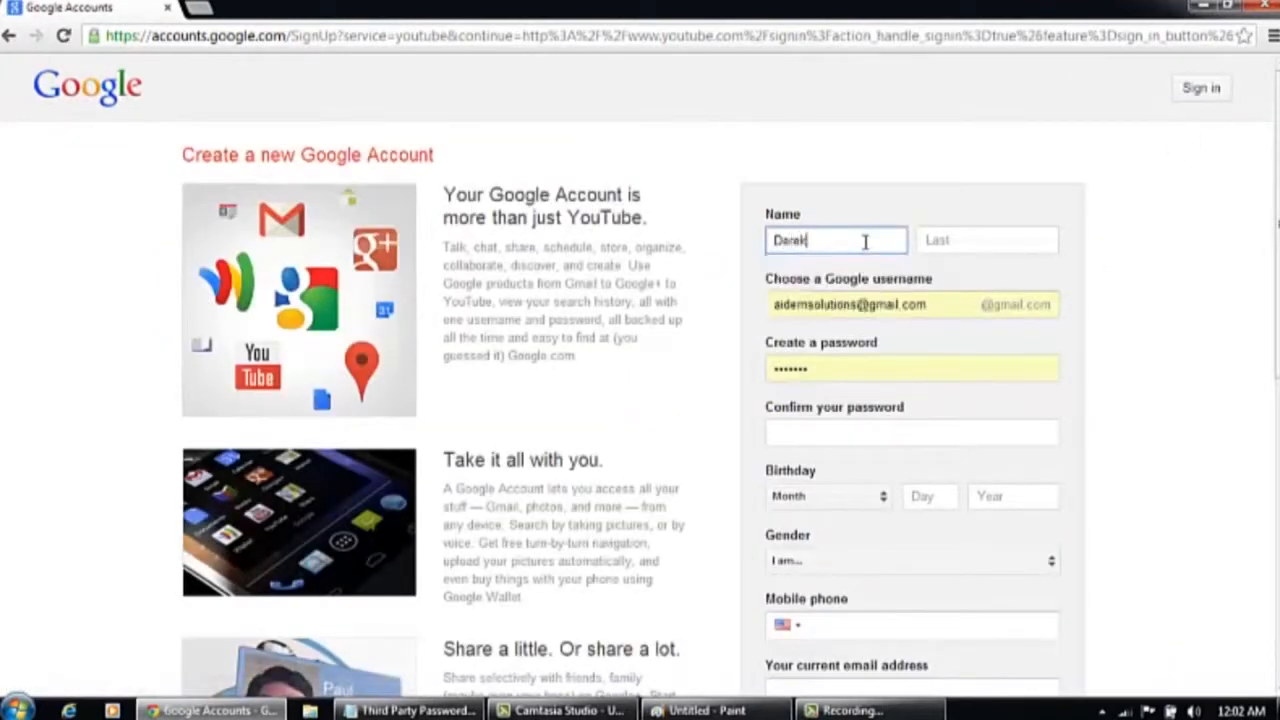
Choose a new Google username for the account
key(Tab)
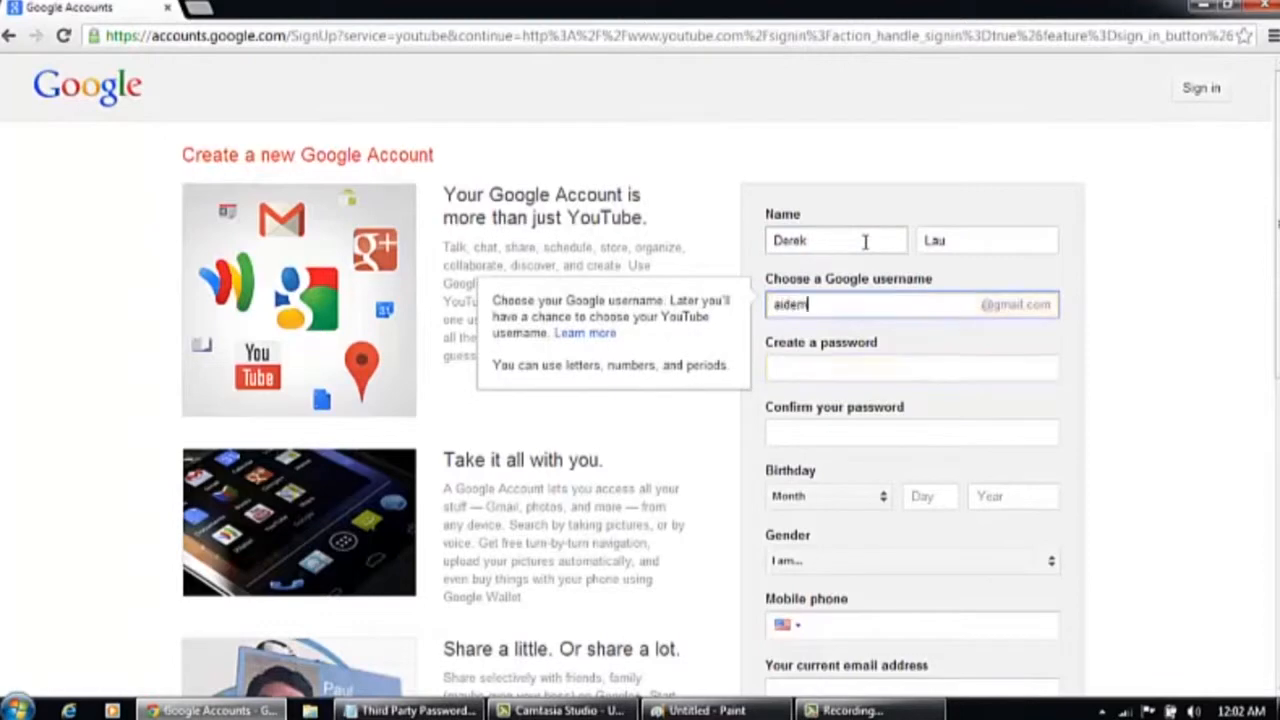
key(Tab)
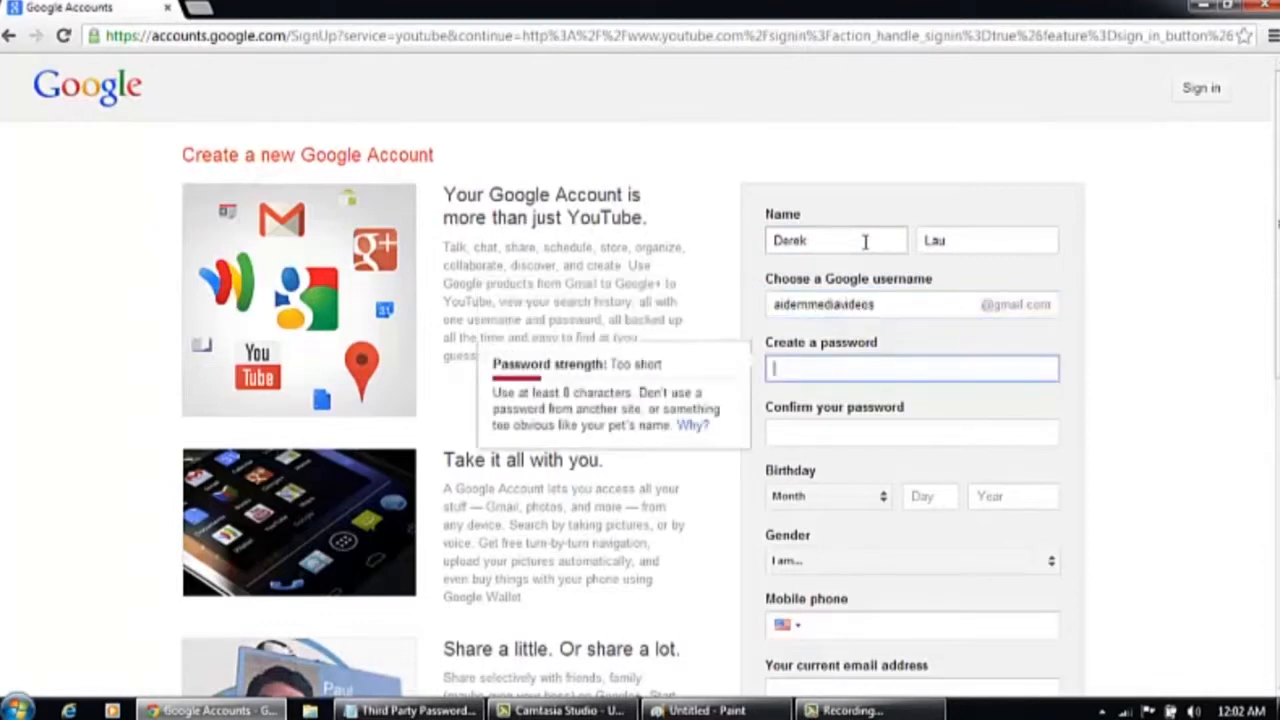
Create the account password and confirm it
text(a)
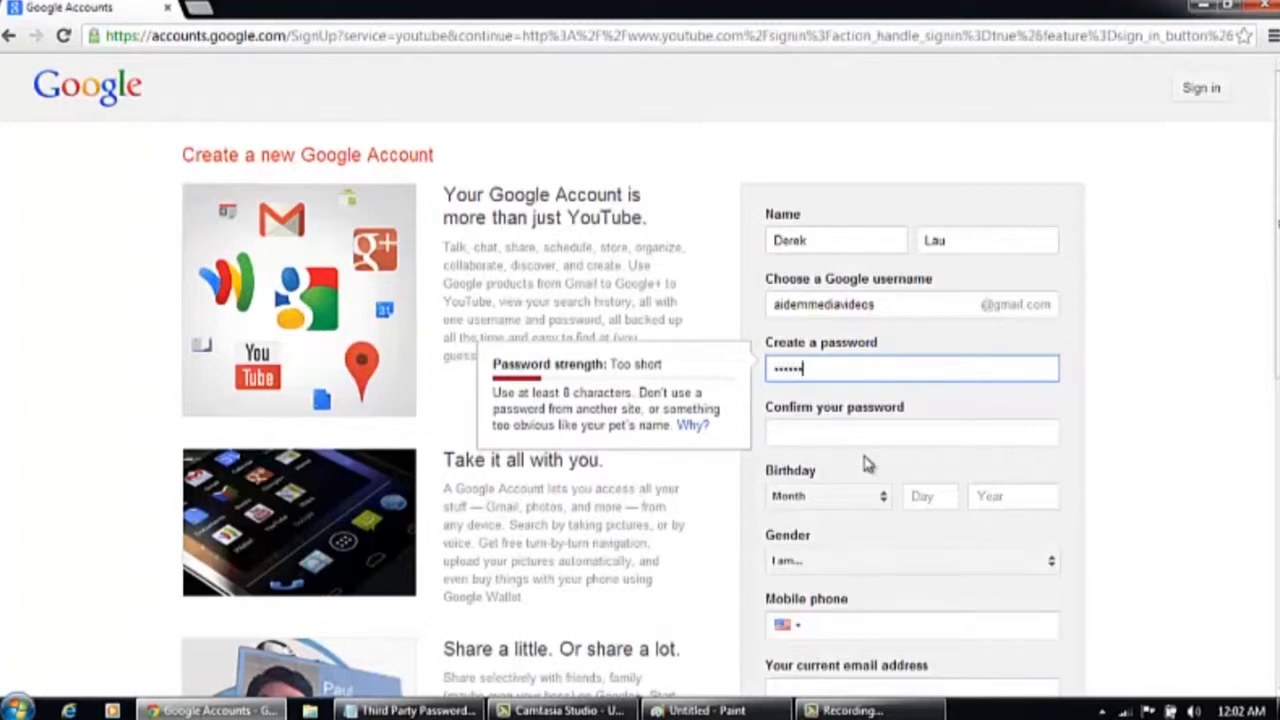
text(••••••)
key(Tab)
text(•••)
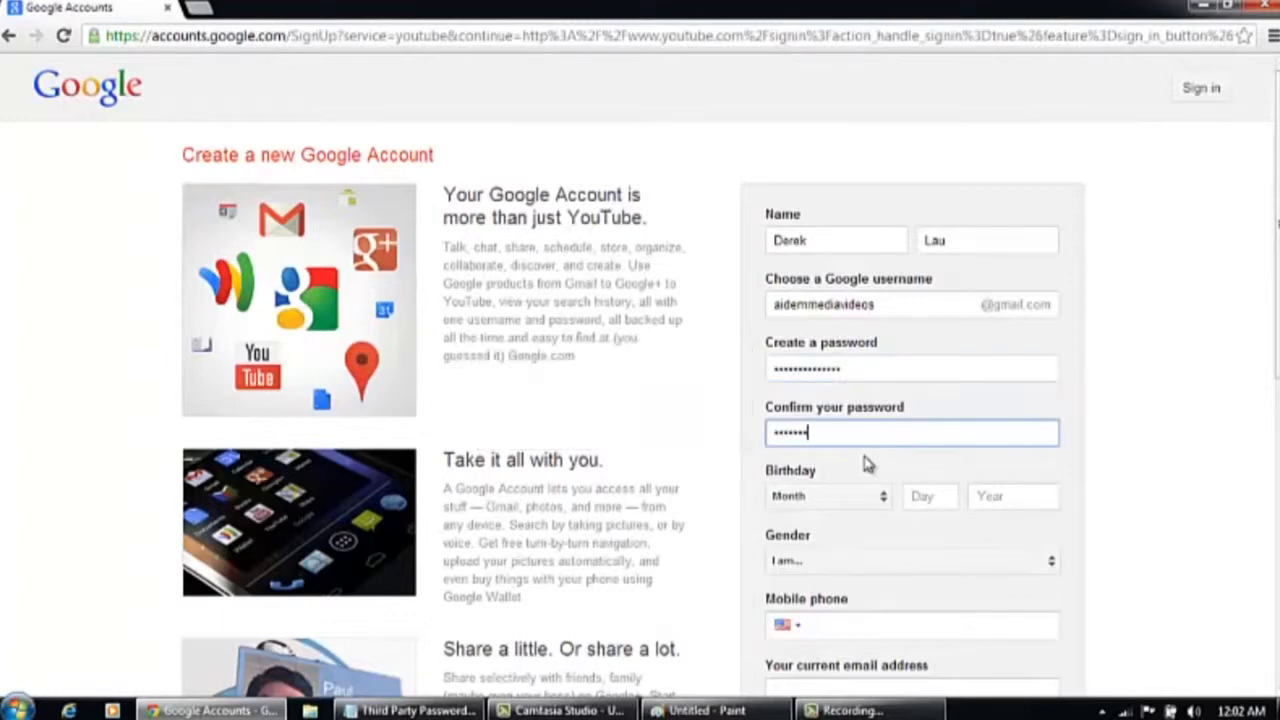
key(Tab)
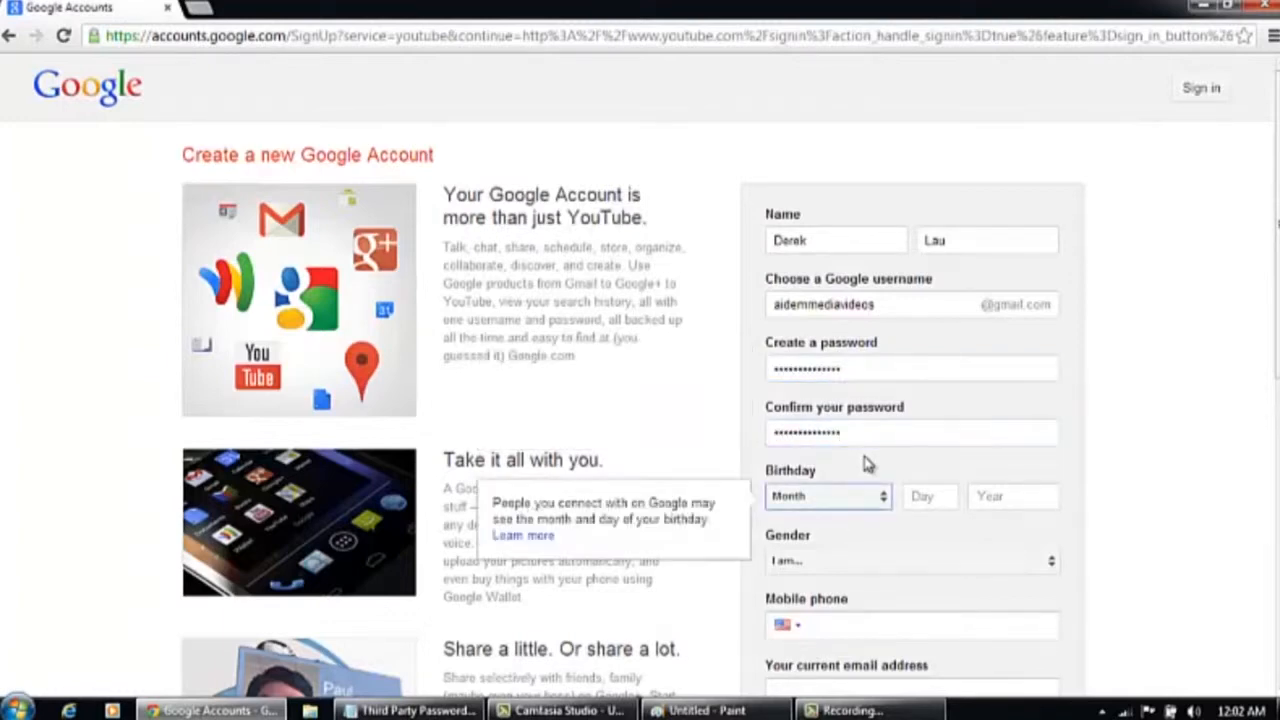
Fill in the birthday and set the gender to Male
key(a)
key(Tab)
text(30)
key(Tab)
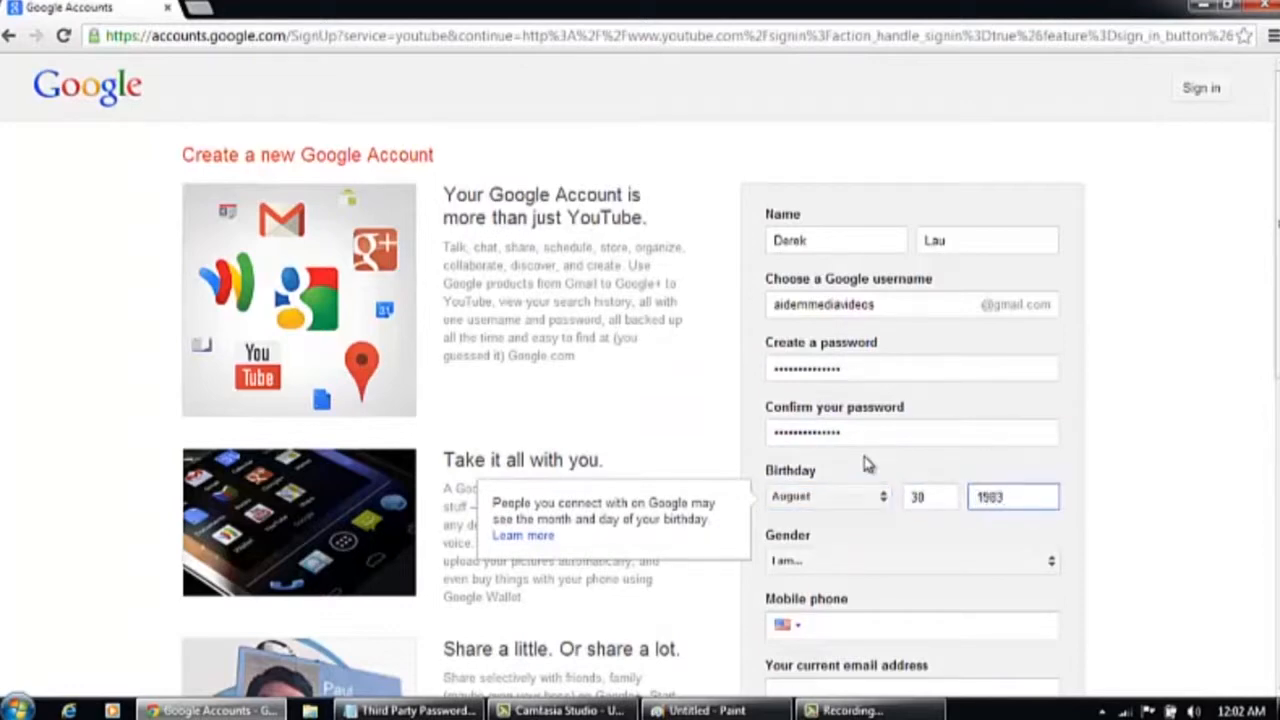
key(Tab)
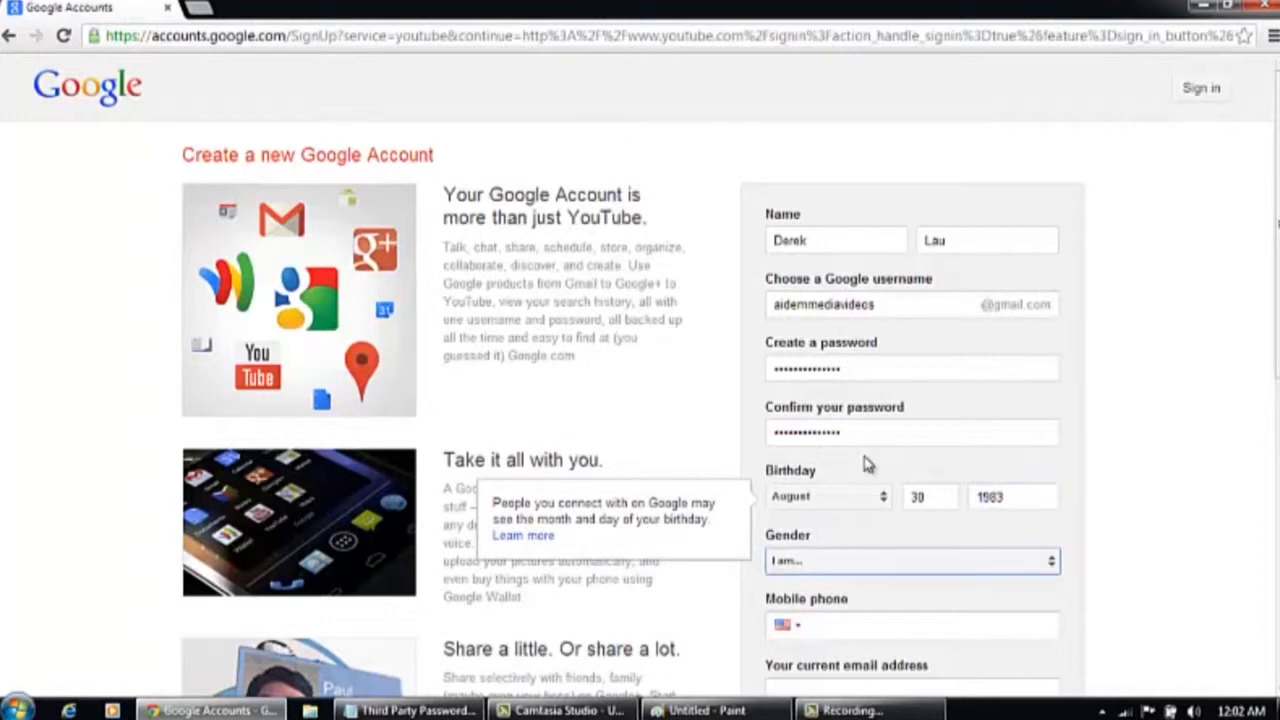
key(Tab)
key(Tab)
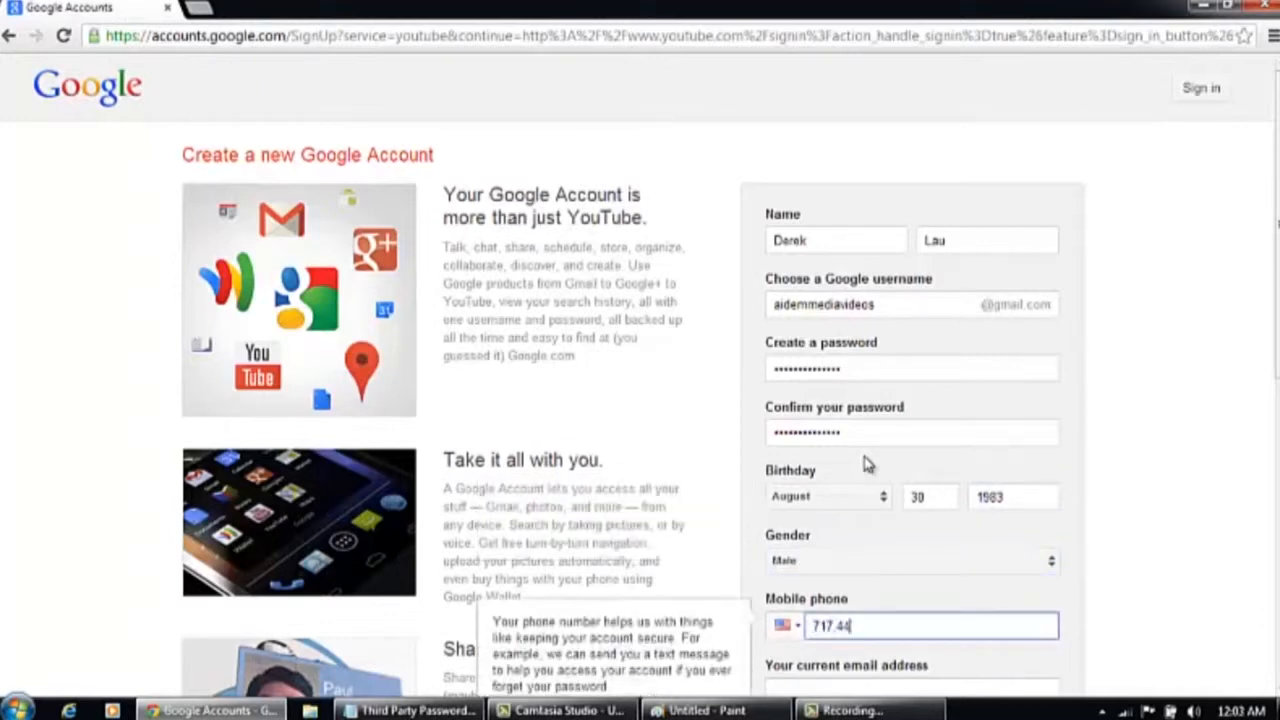
Enter the mobile phone number and the current e-mail address, using the autofill suggestion
key(Tab)
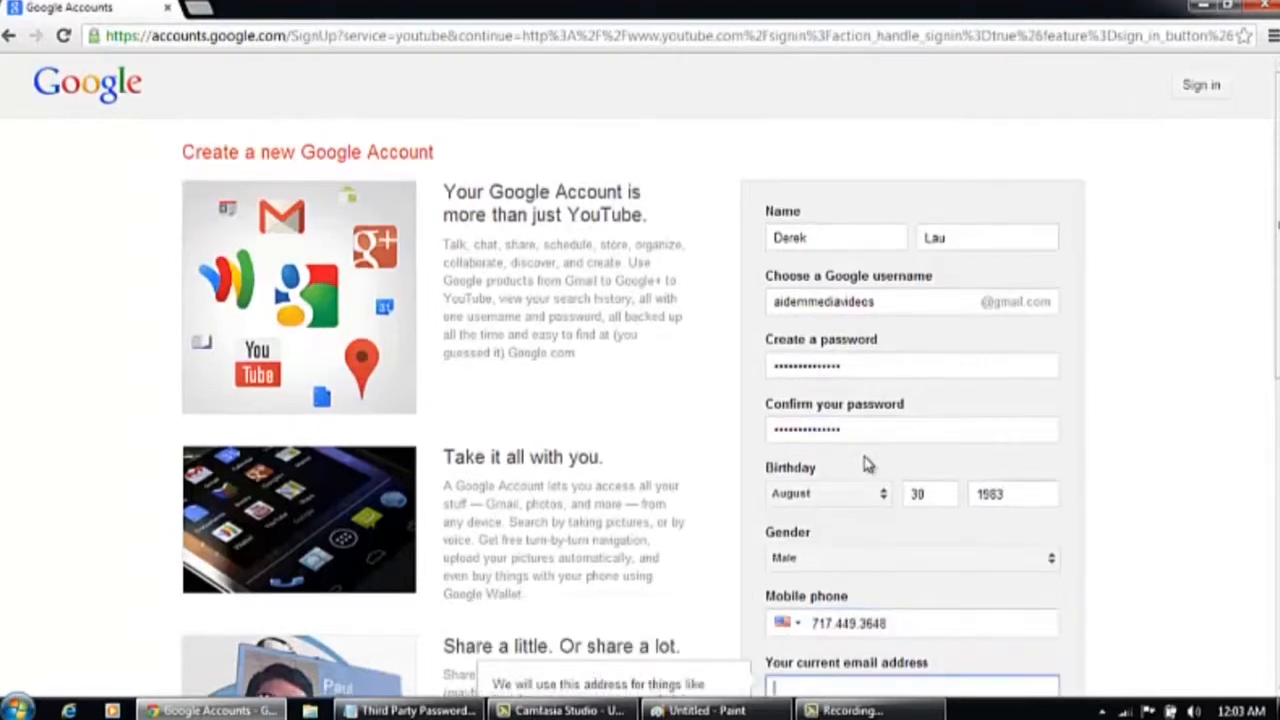
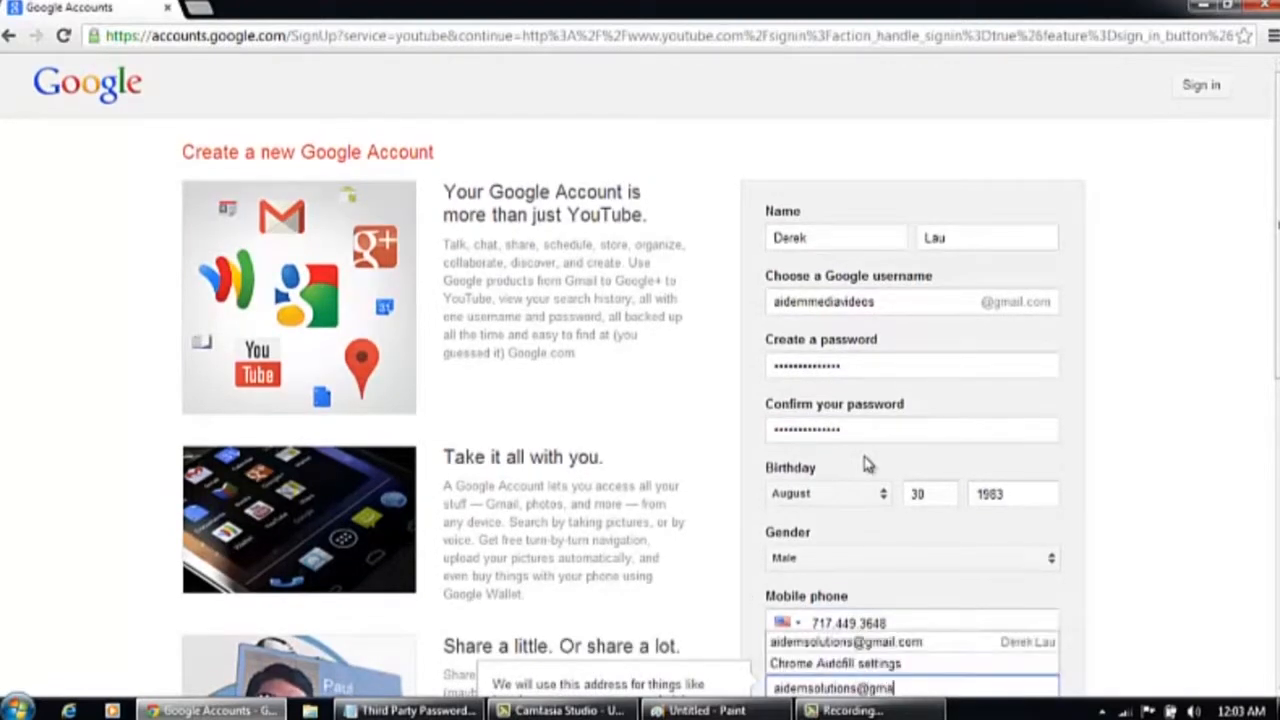
scroll(779, 440, down, 3)
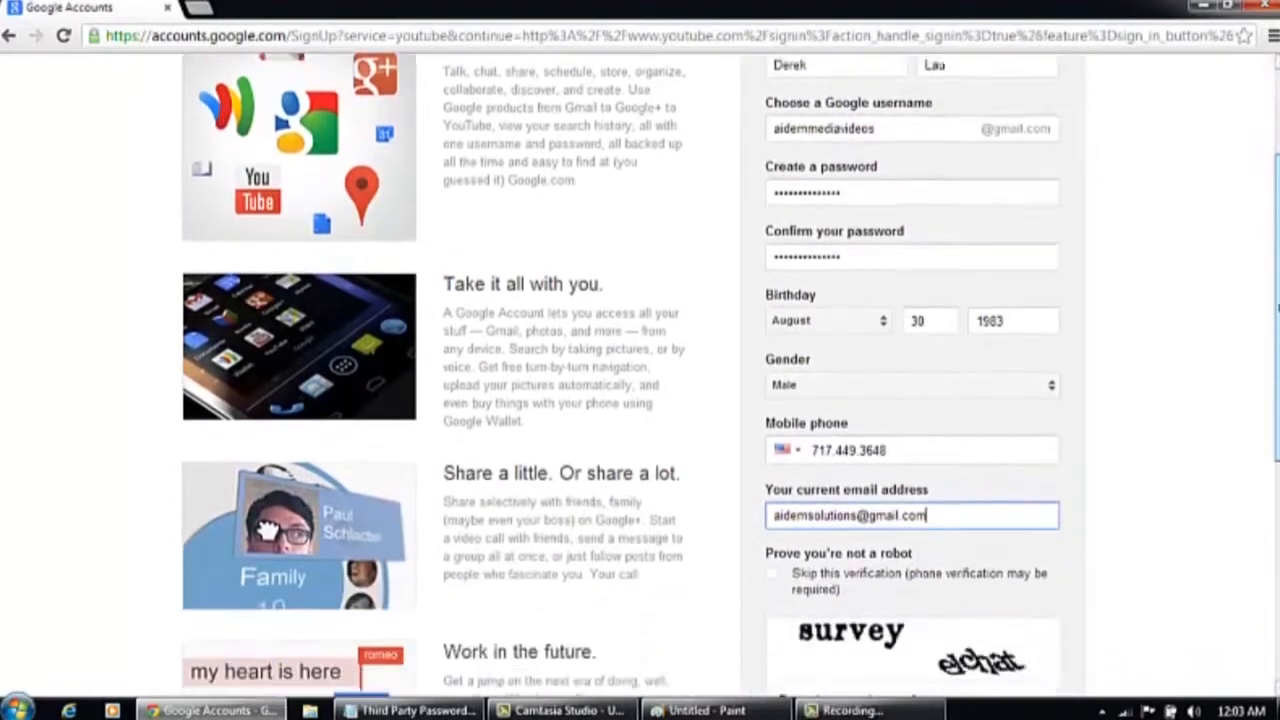
Keep the CAPTCHA verification and enter the two words "survey elchat"
click(774, 417)
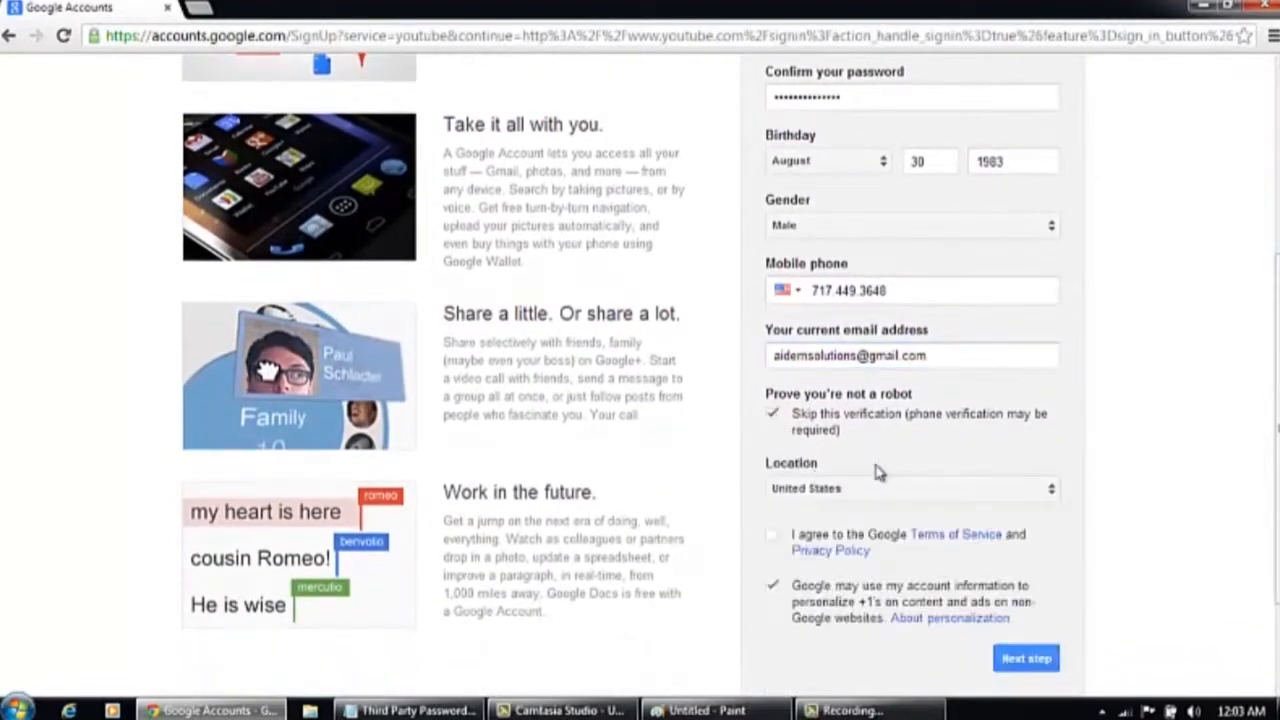
click(774, 416)
click(867, 568)
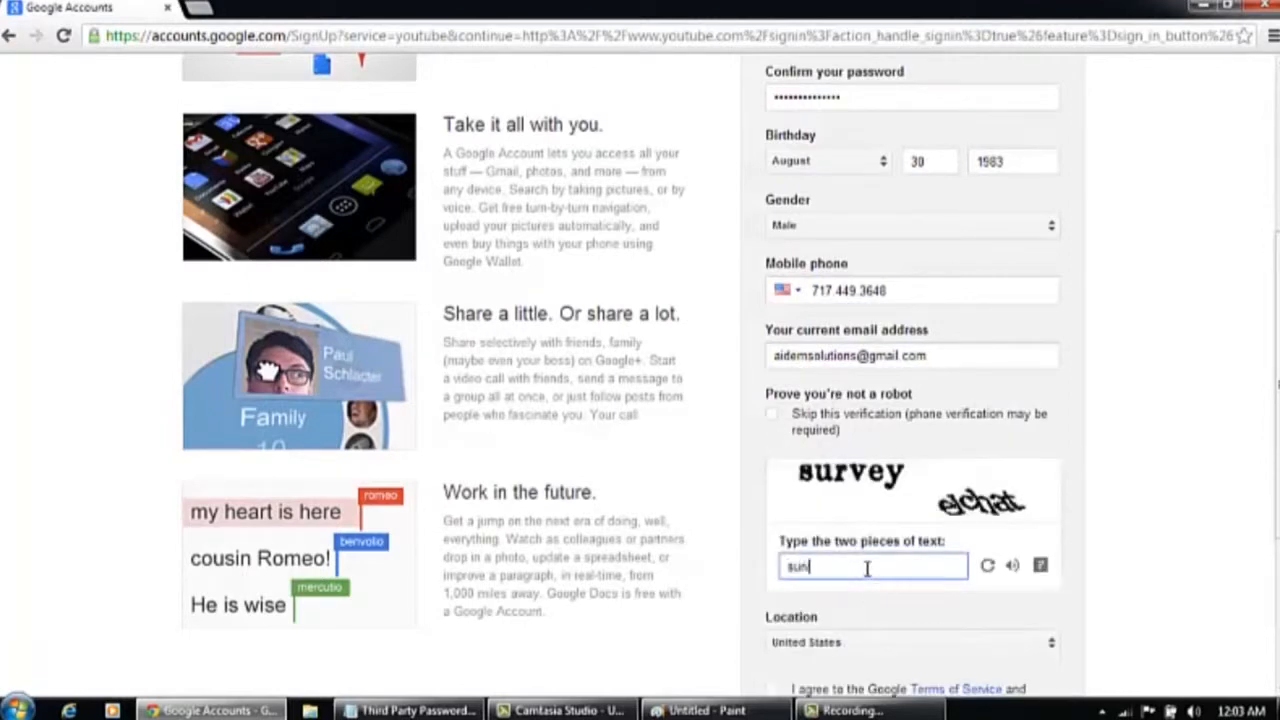
text(survey elchat)
Agree to the Terms of Service and Privacy Policy and proceed to the next step
scroll(1277, 300, down, 1)
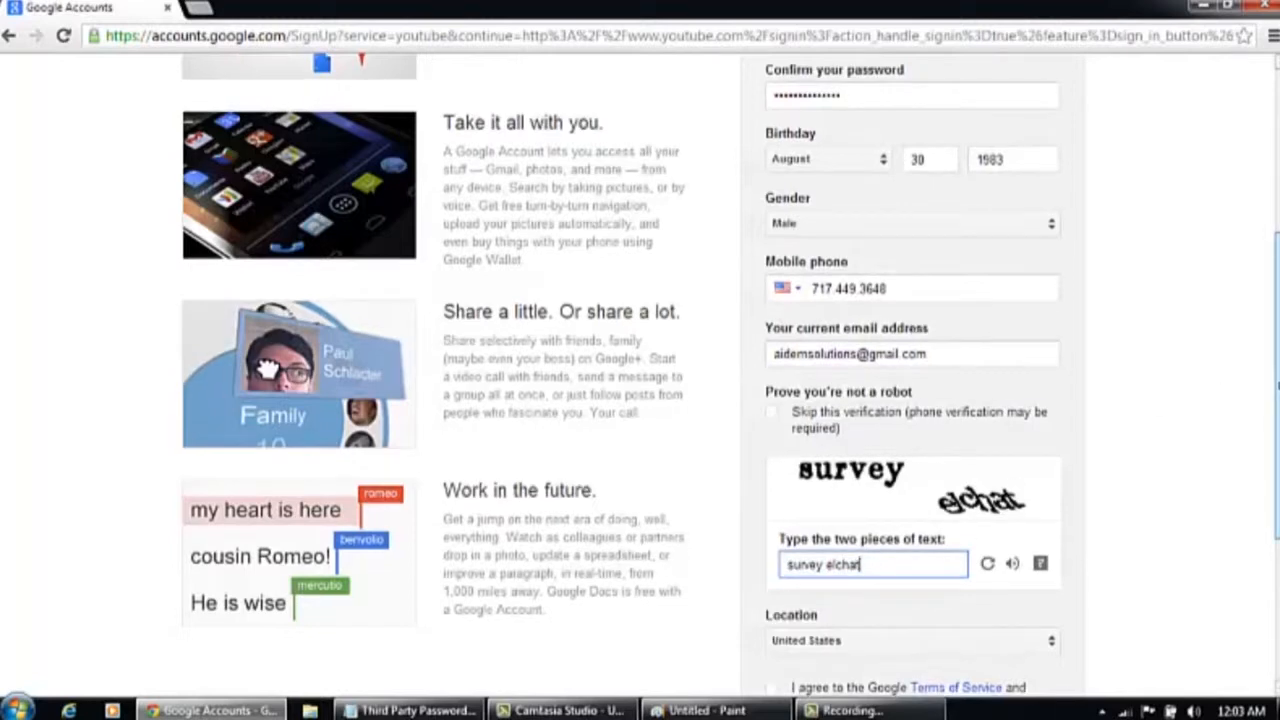
scroll(1277, 300, down, 1)
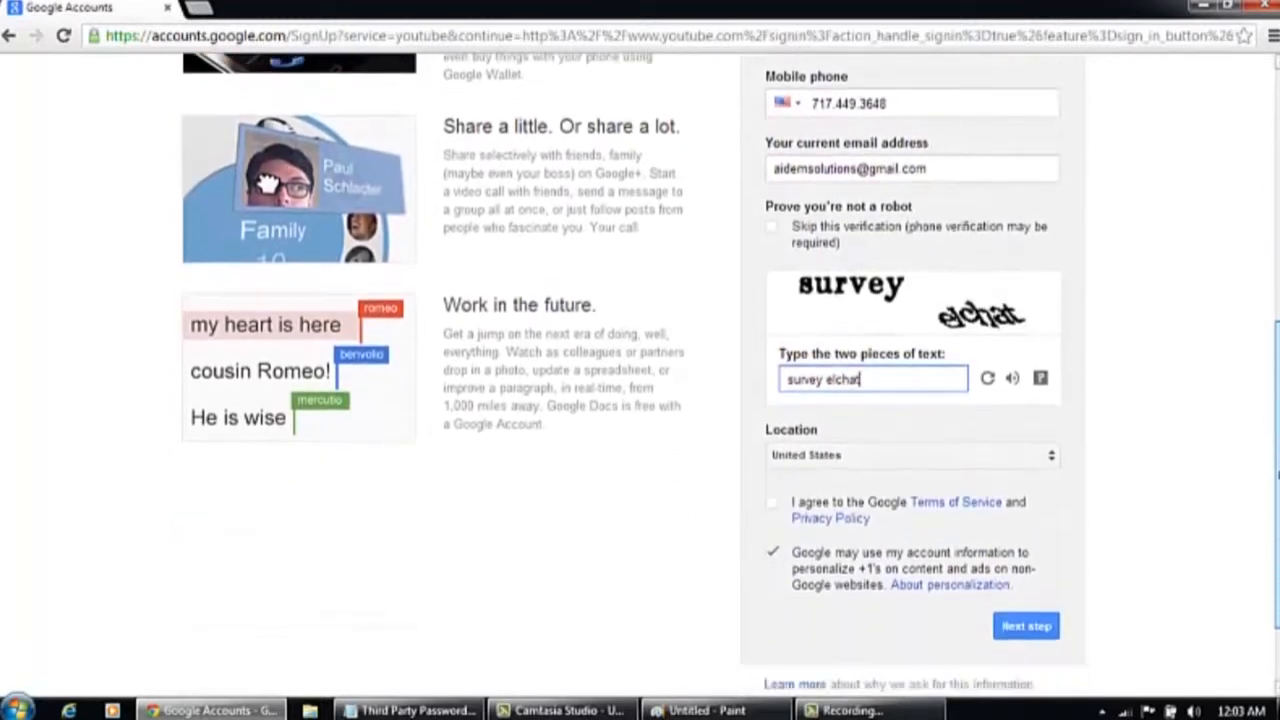
scroll(1277, 482, down, 1)
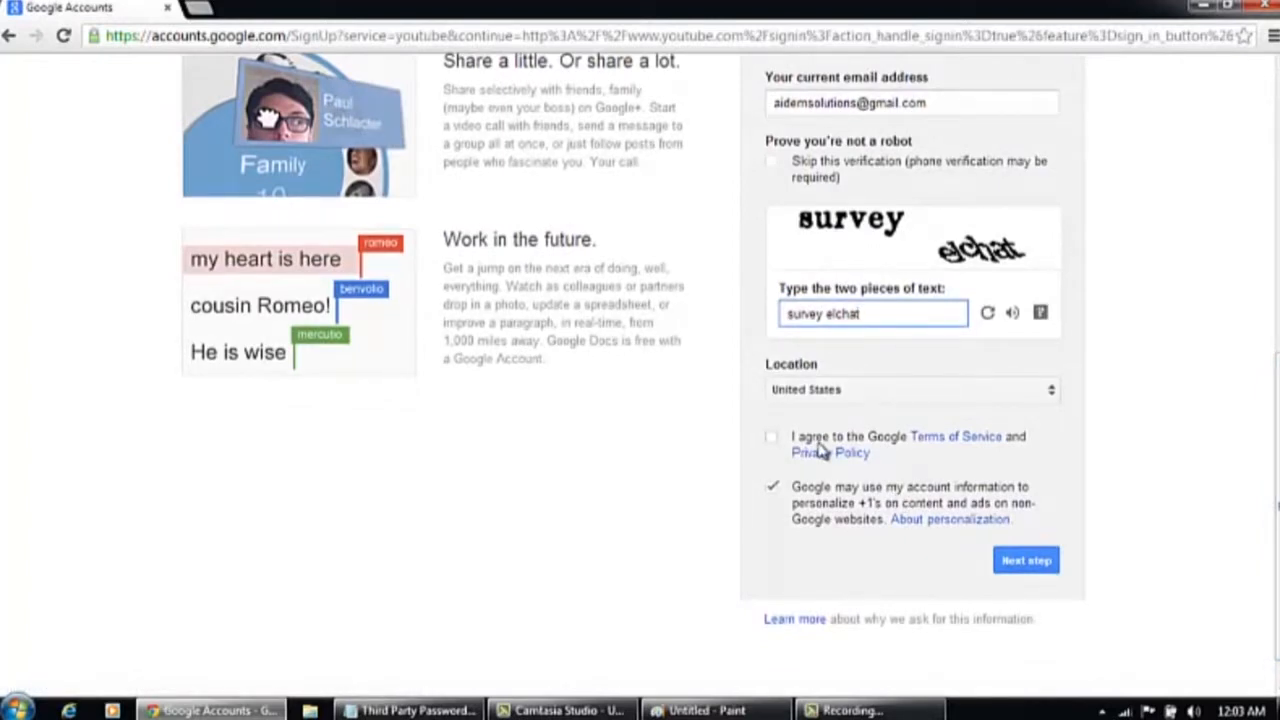
click(776, 444)
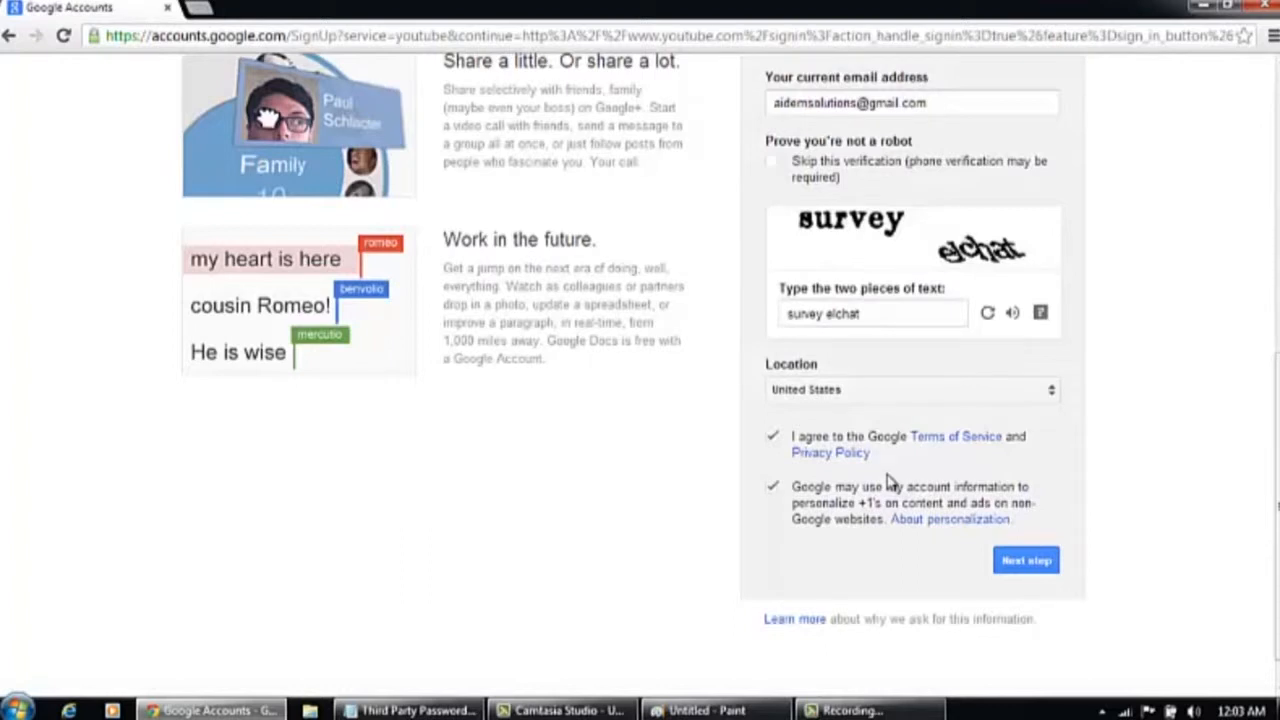
click(1032, 565)
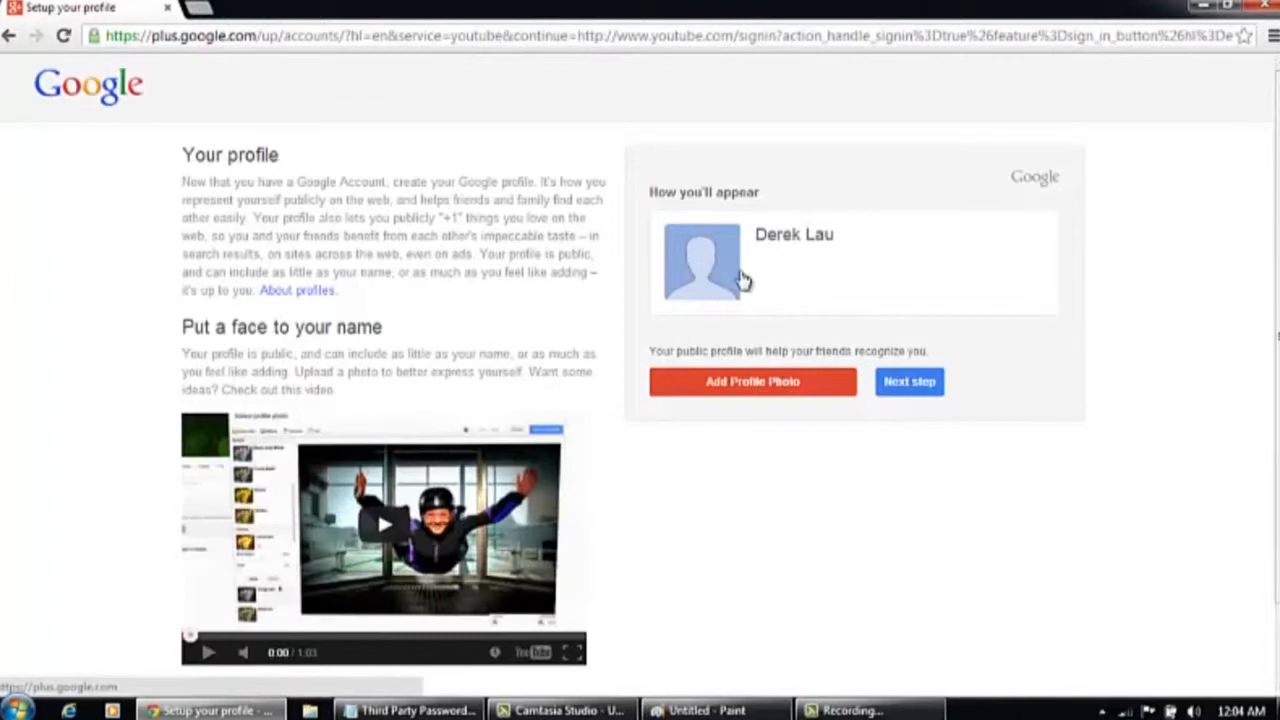
Start adding a profile photo and choose BEARDNESS.jpg from the Pictures library
click(812, 395)
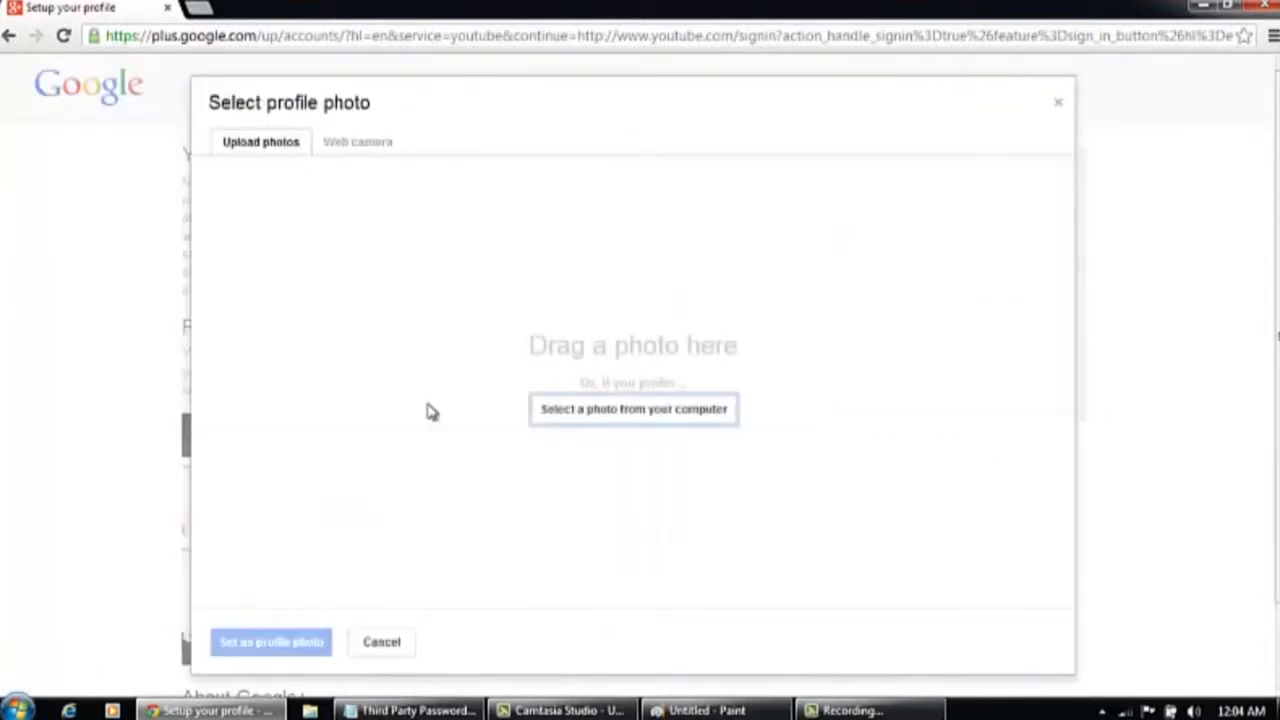
click(580, 410)
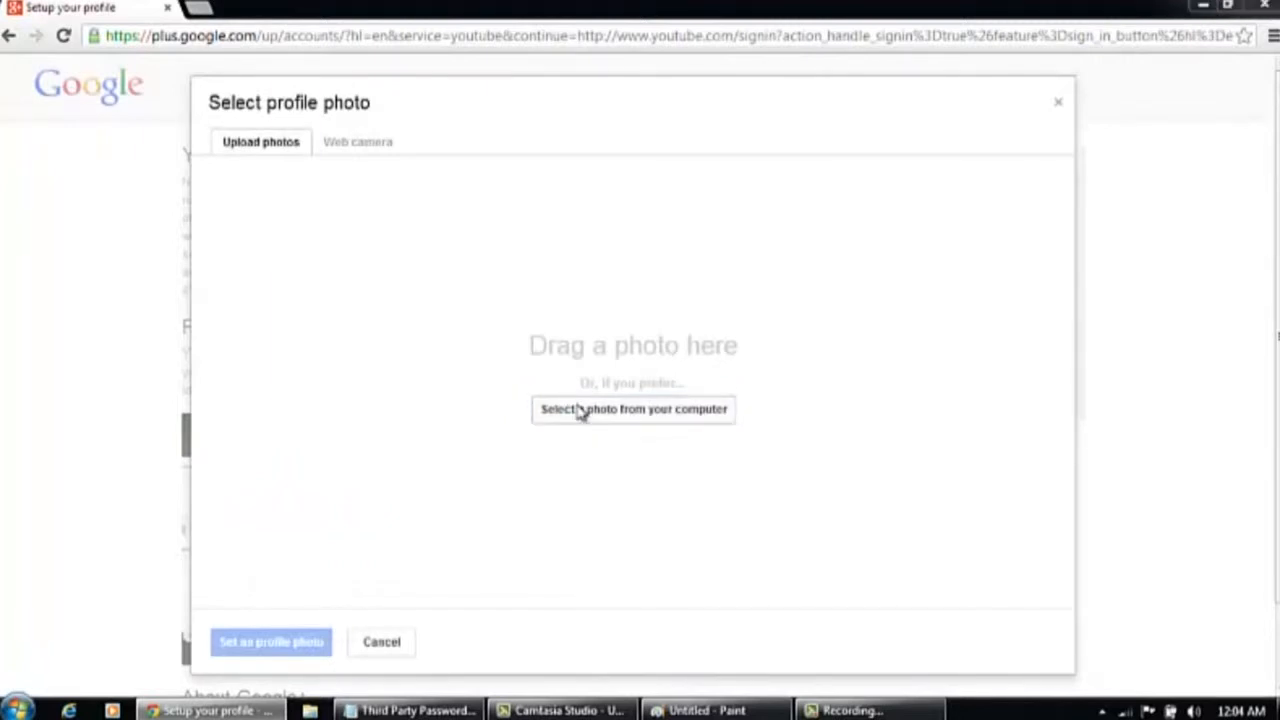
click(100, 267)
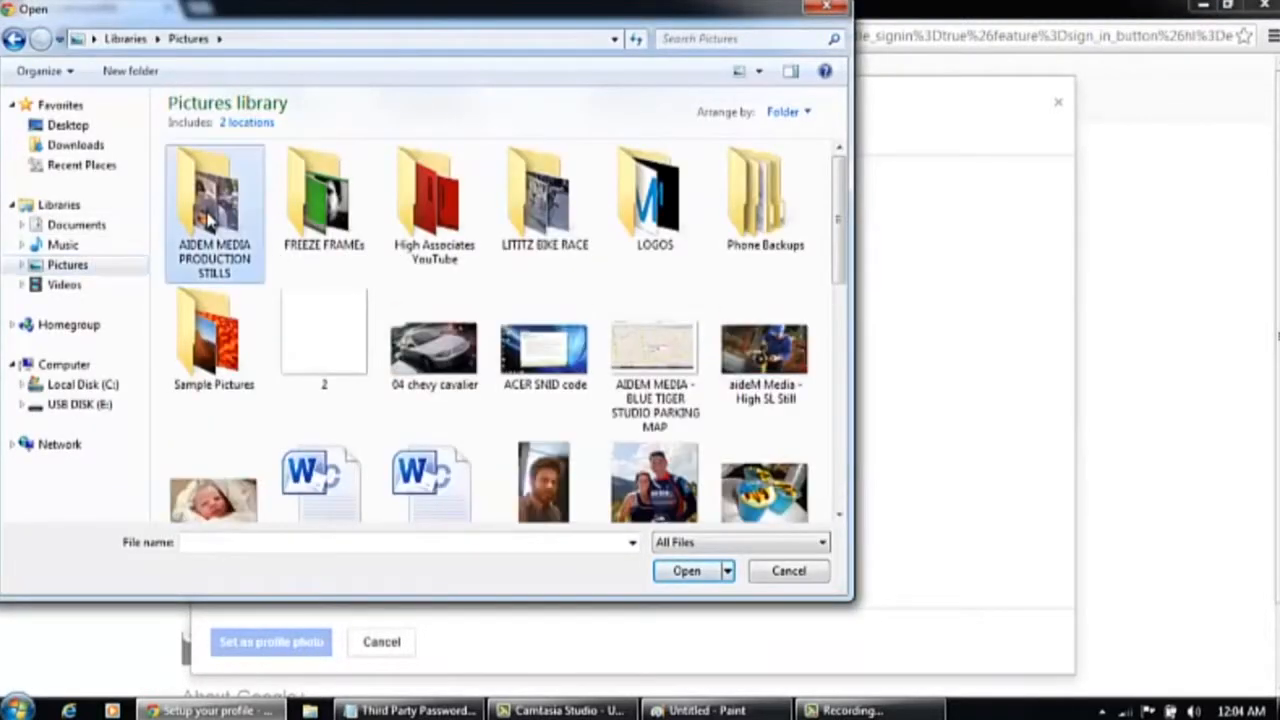
double_click(210, 205)
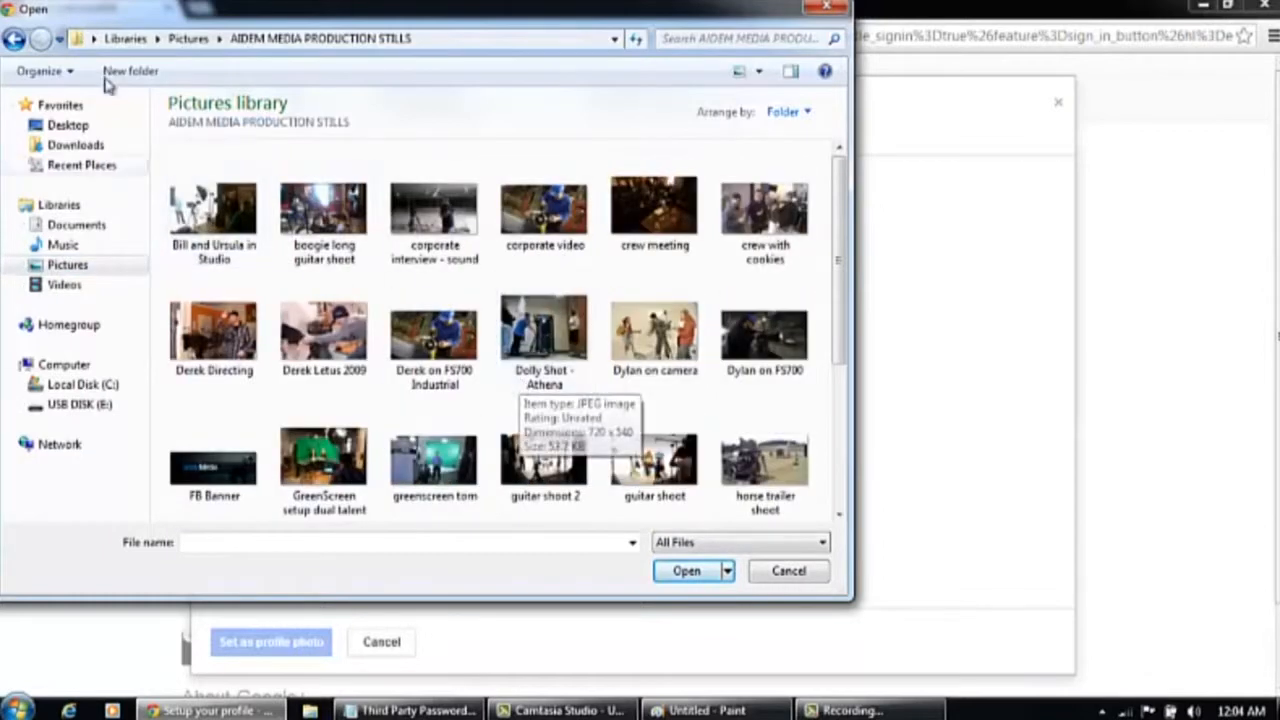
click(13, 40)
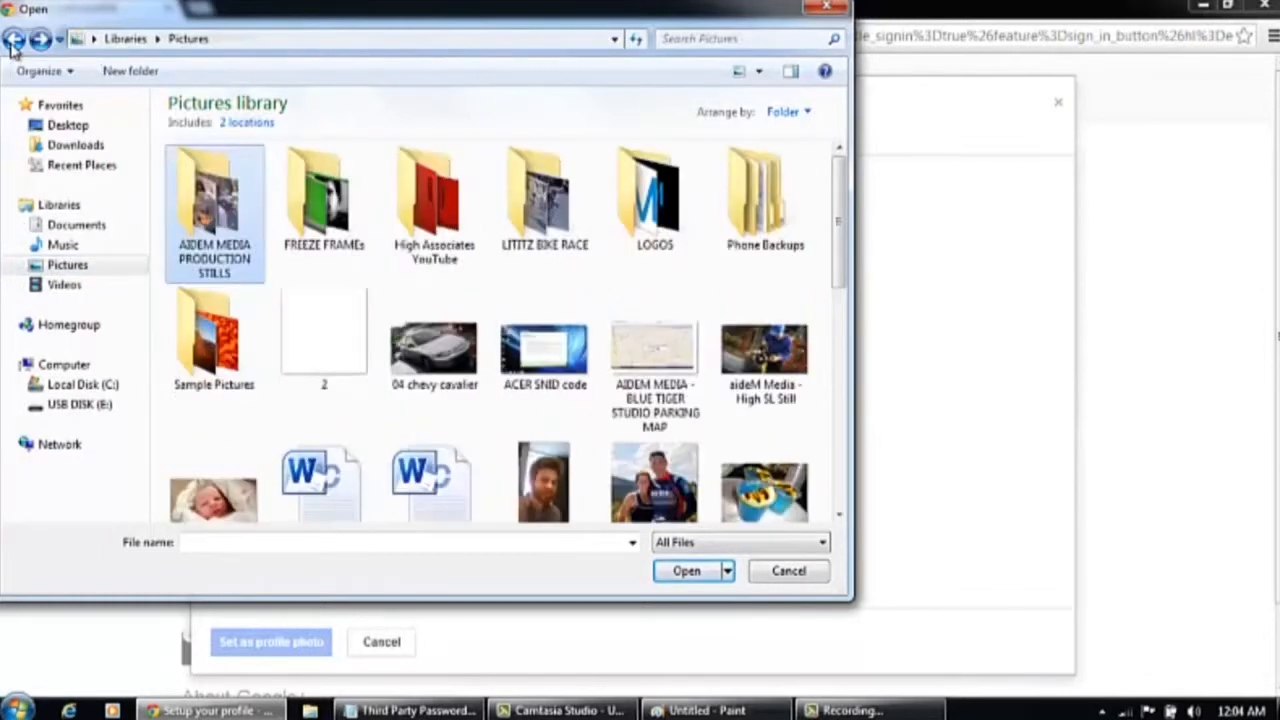
scroll(840, 190, down, 3)
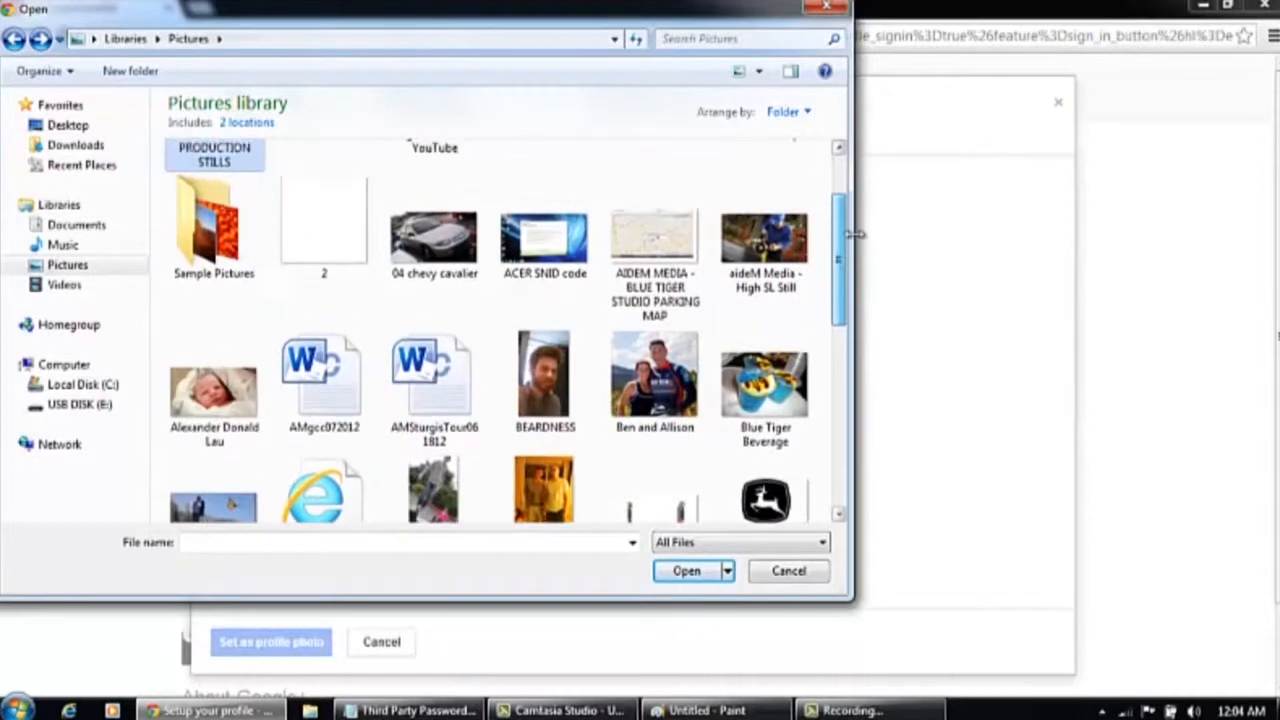
click(543, 405)
double_click(541, 405)
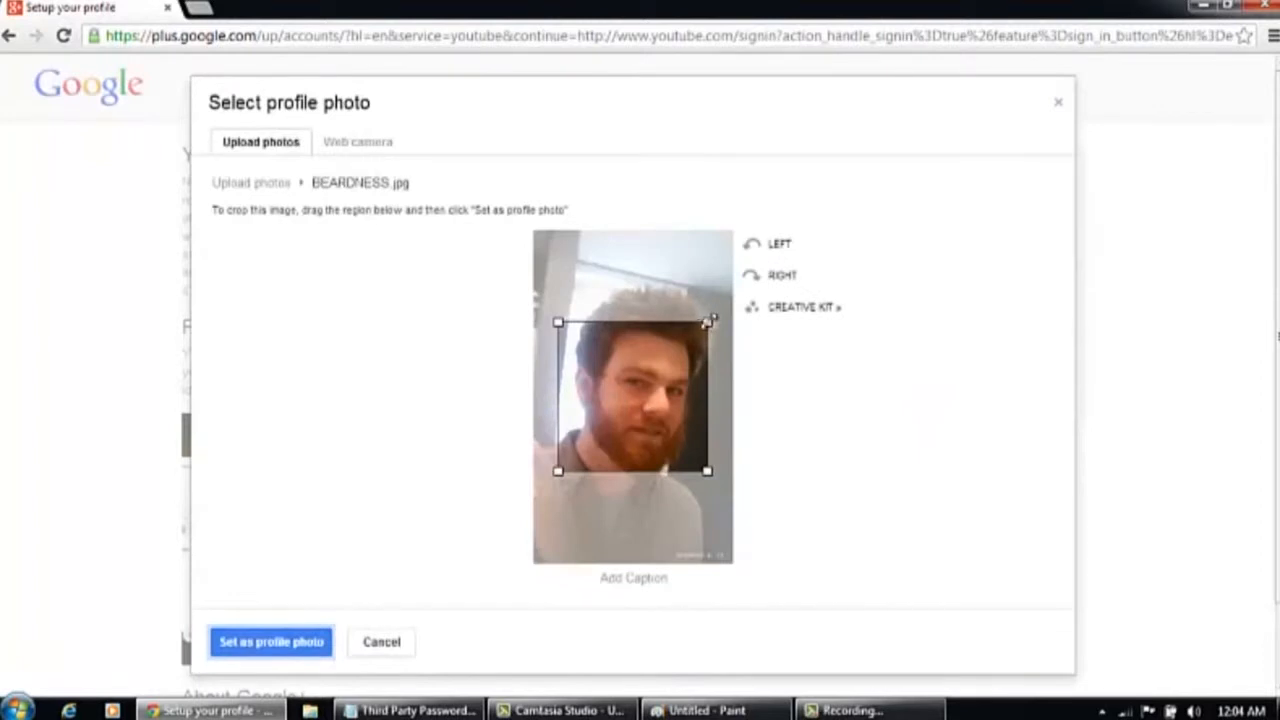
Enlarge the crop region to cover the face and set it as the profile photo
drag(709, 321, 714, 266)
drag(558, 471, 545, 548)
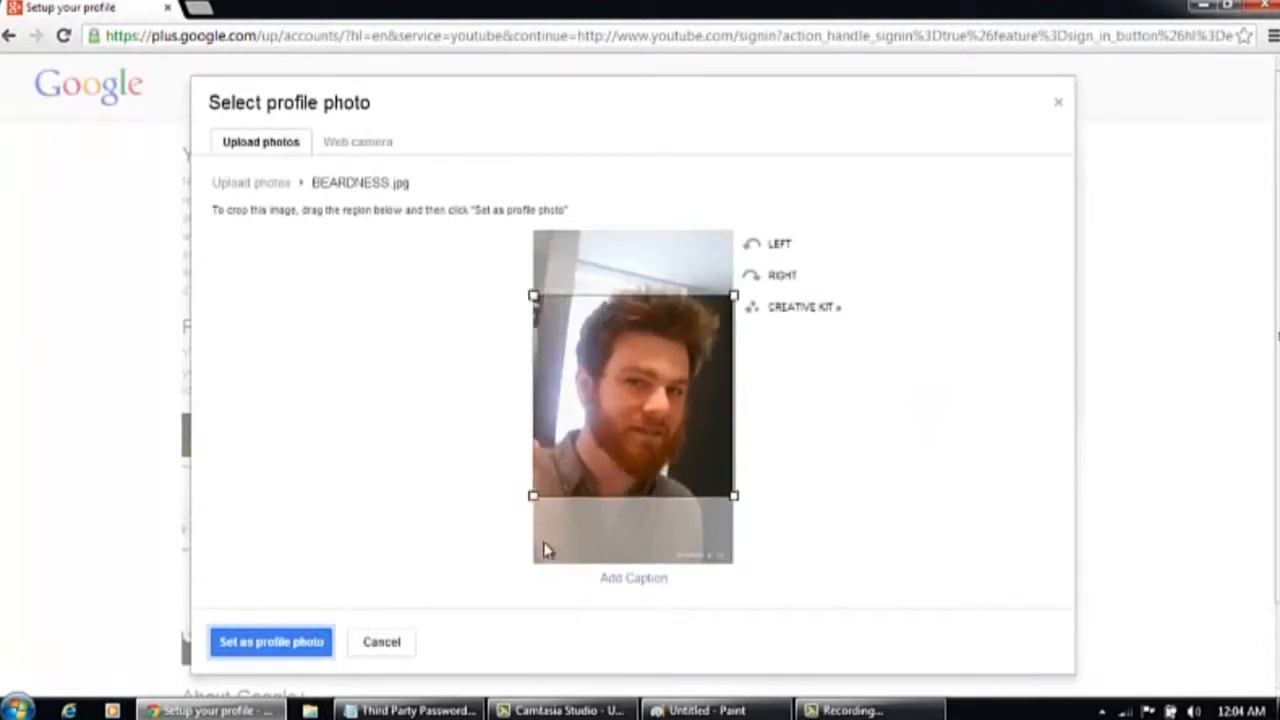
click(264, 643)
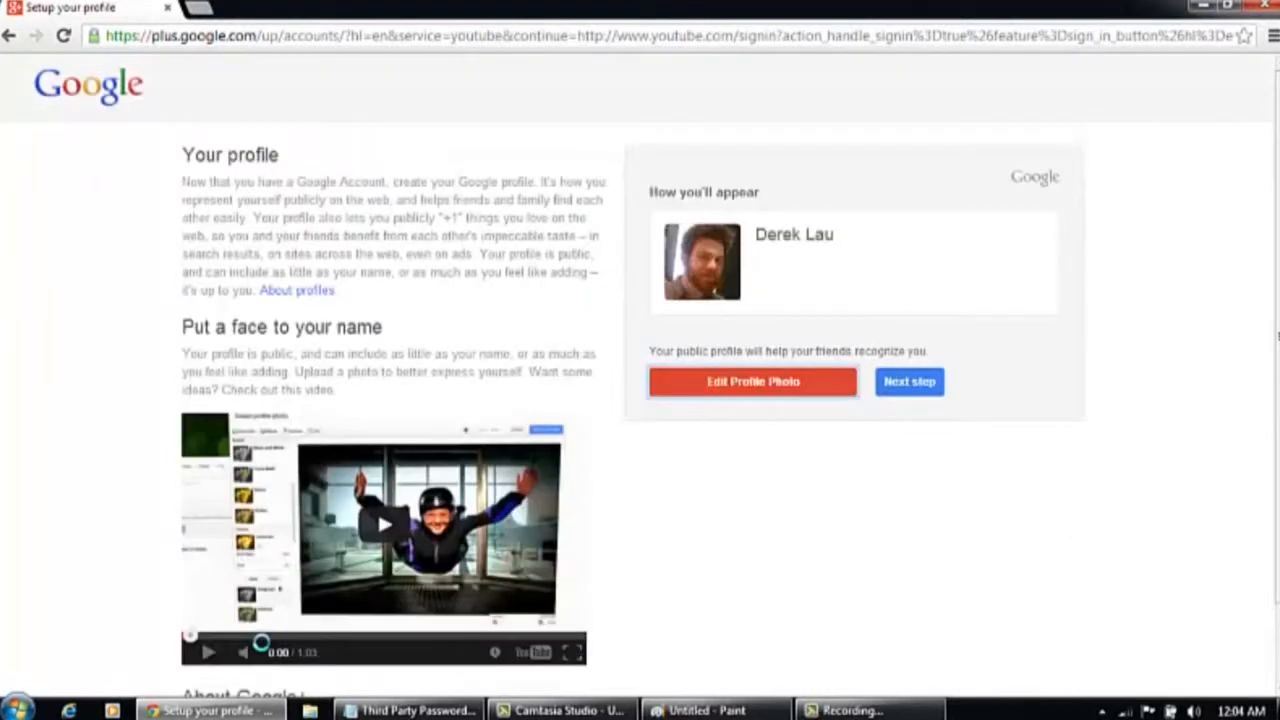
Finish the profile setup and return to YouTube
click(917, 392)
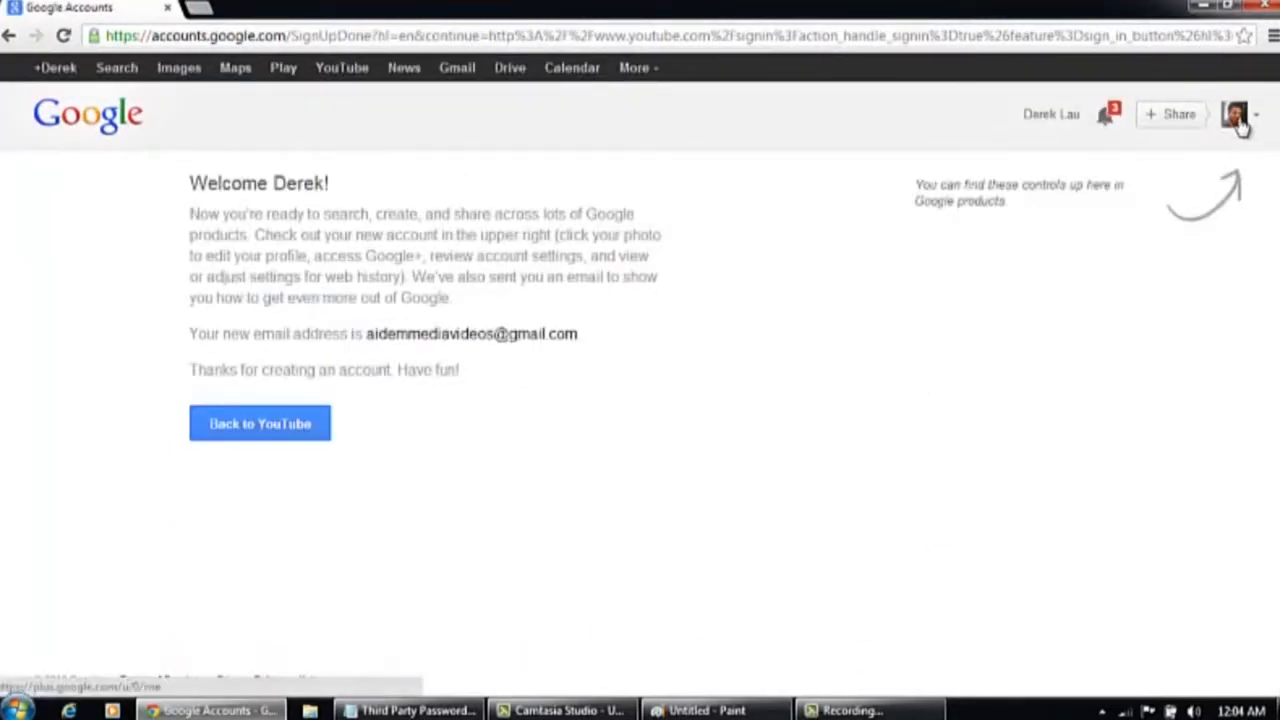
click(307, 436)
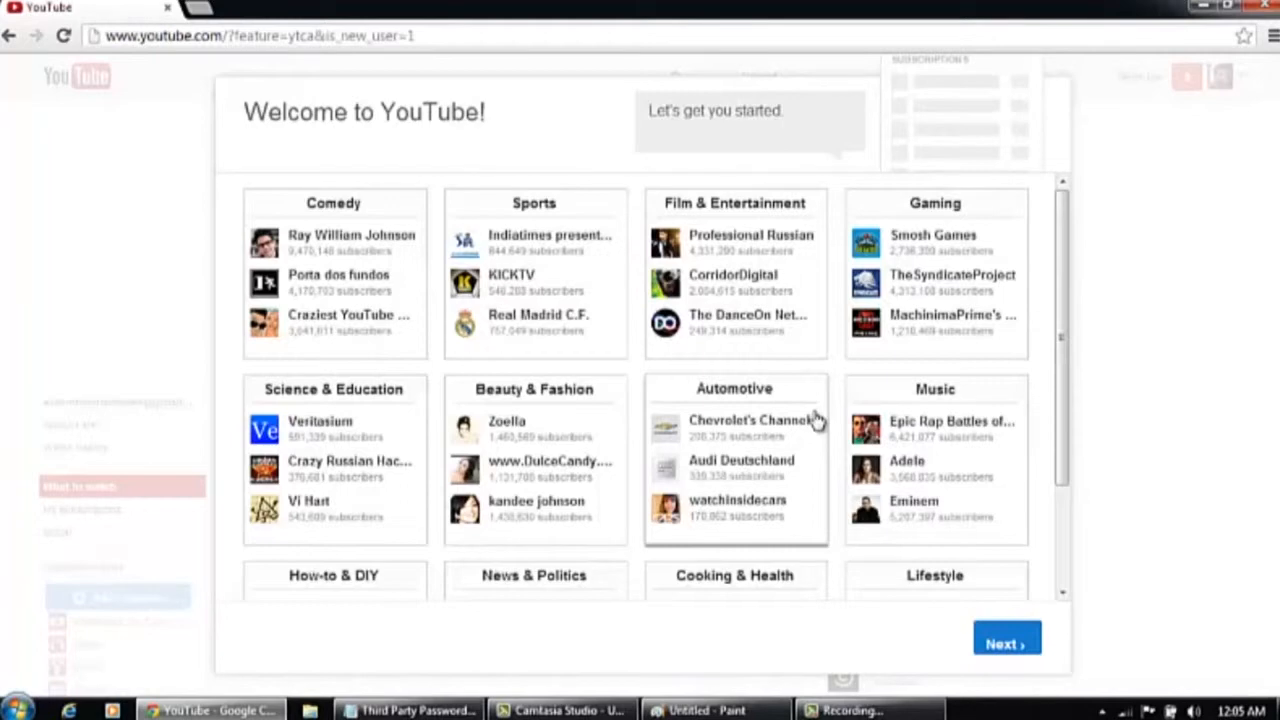
Continue past the channel categories and save the recommended channel subscriptions
click(1015, 647)
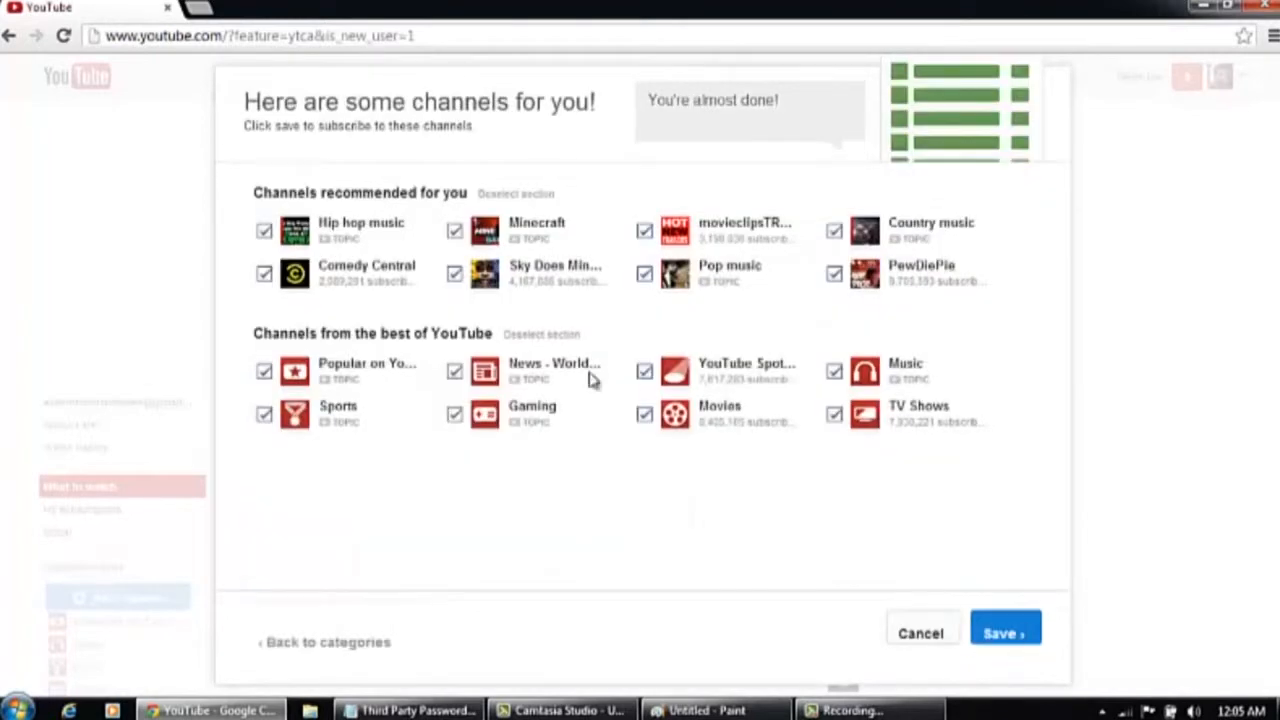
click(1027, 637)
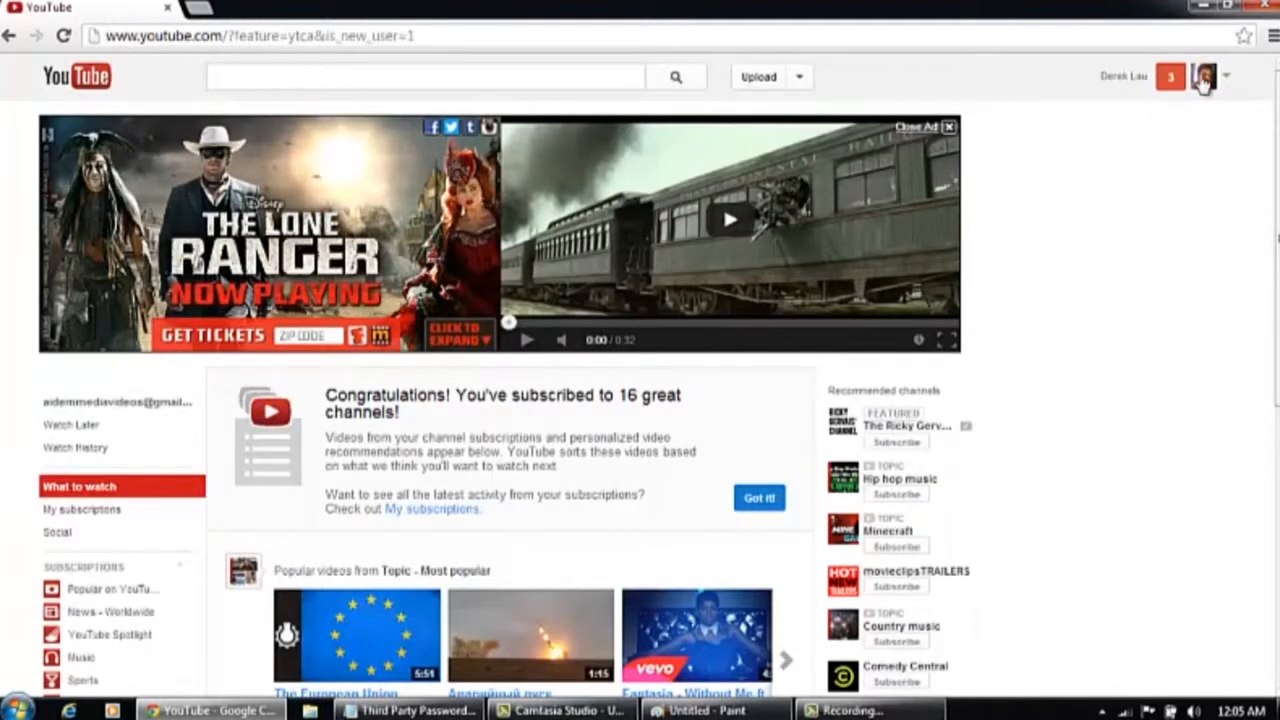
Open My channel from the account menu to start creating a channel
scroll(1272, 160, down, 3)
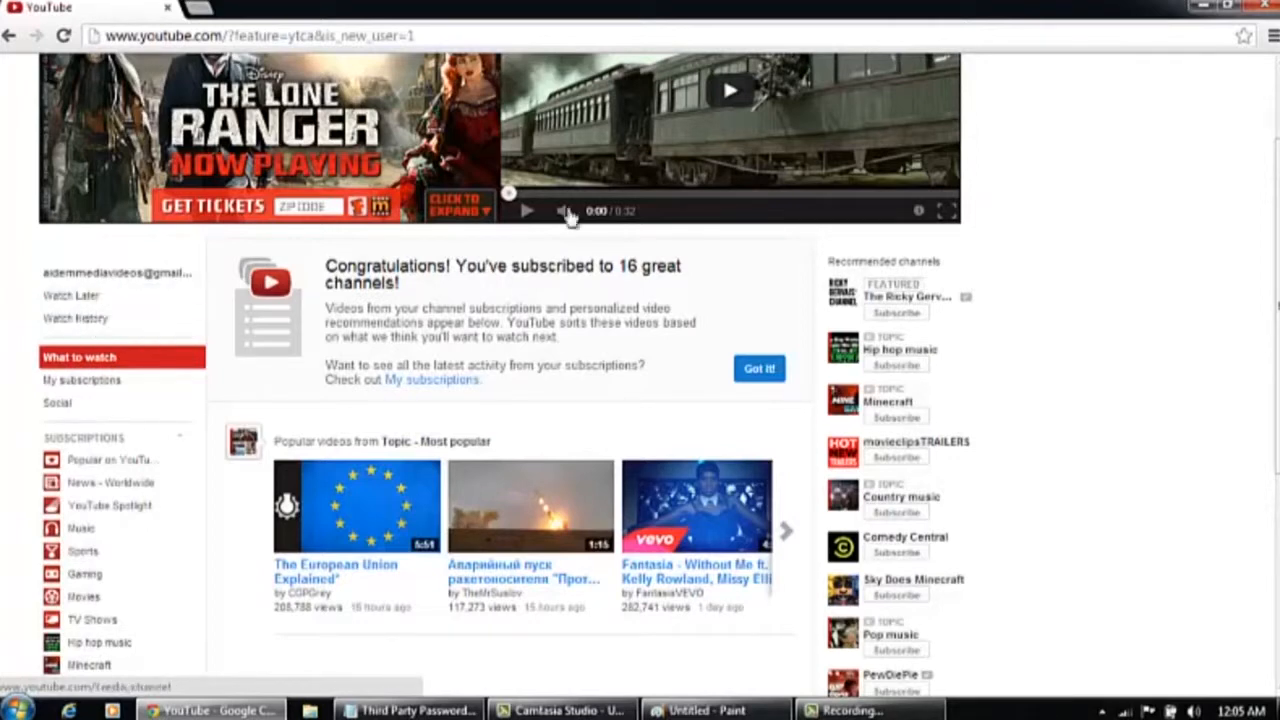
scroll(1188, 183, up, 2)
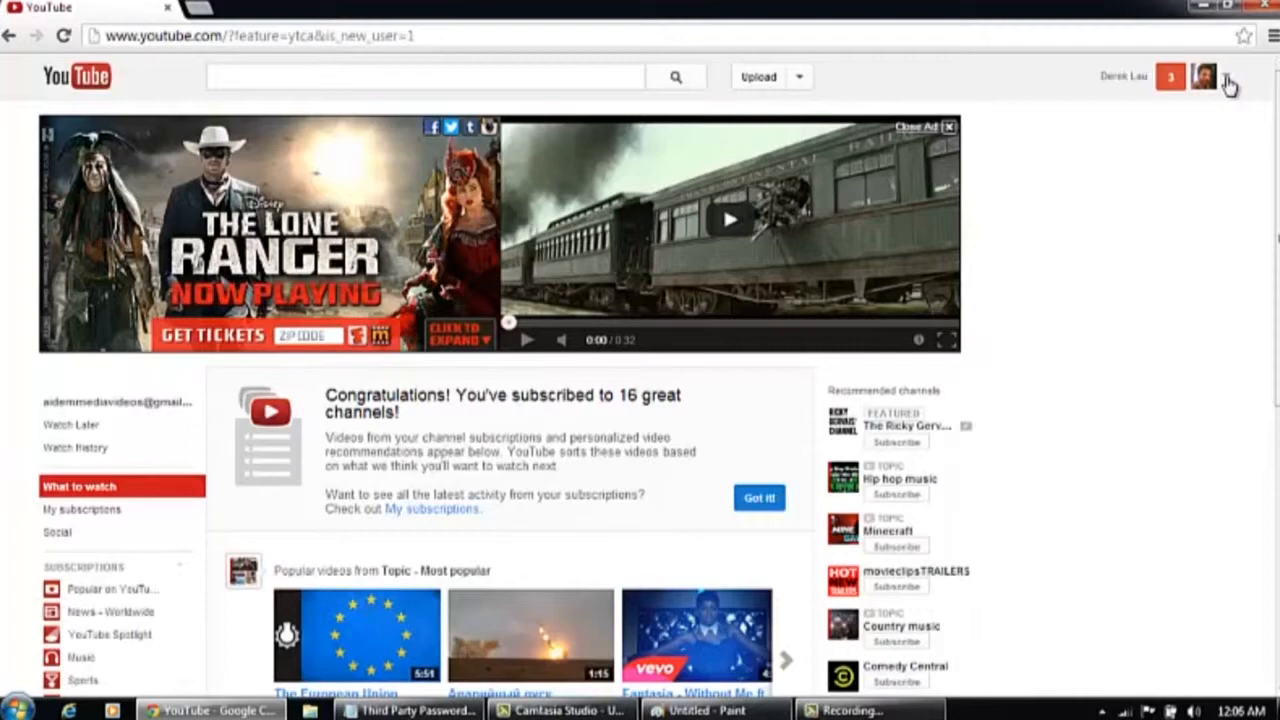
click(1228, 84)
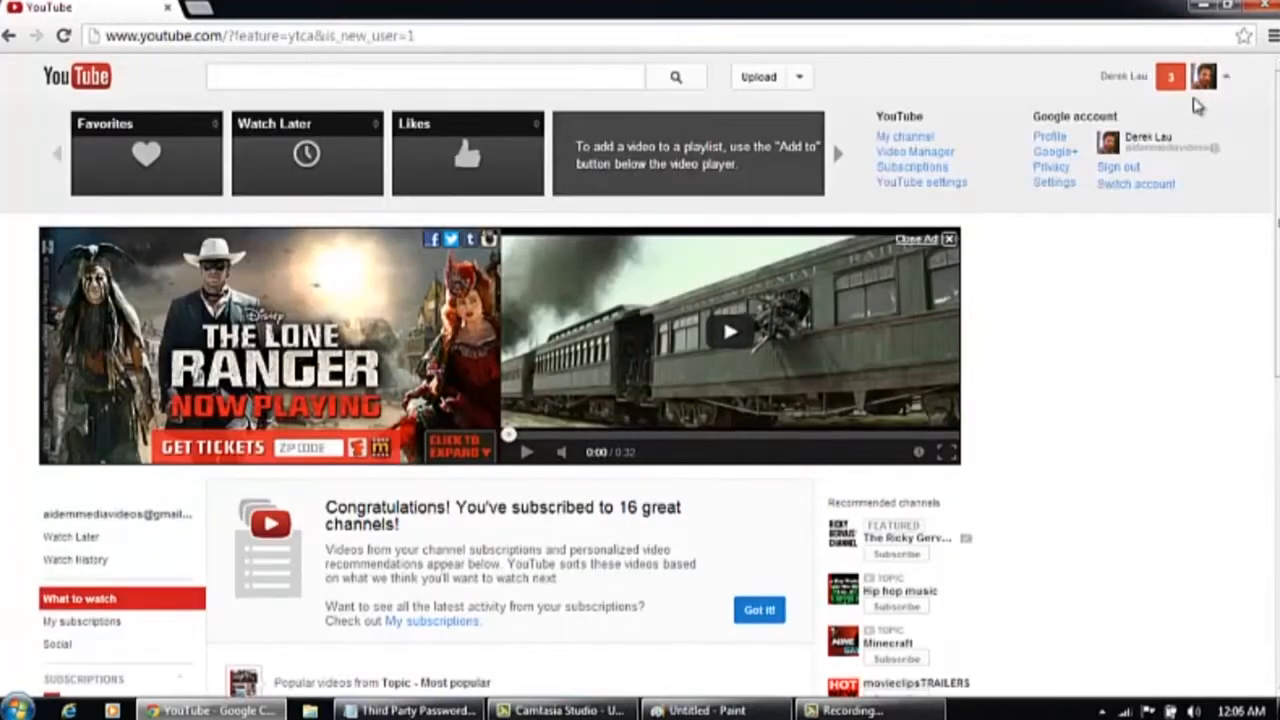
click(1228, 84)
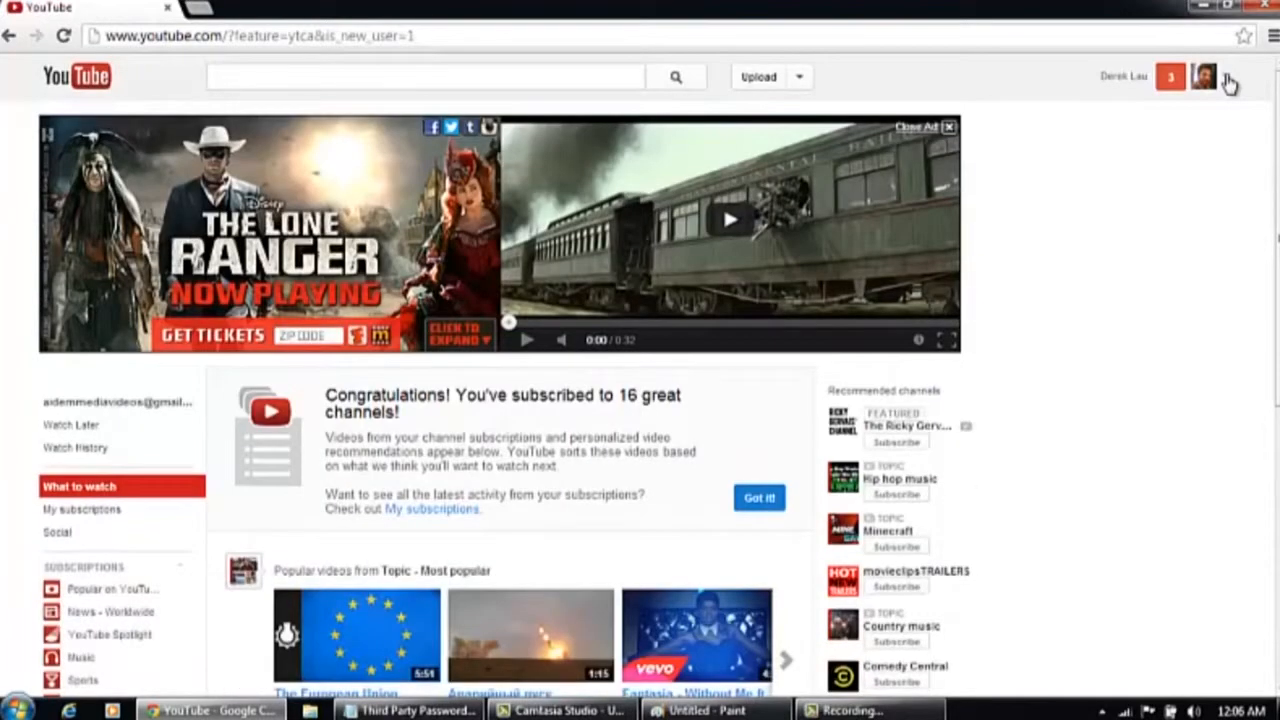
click(1228, 84)
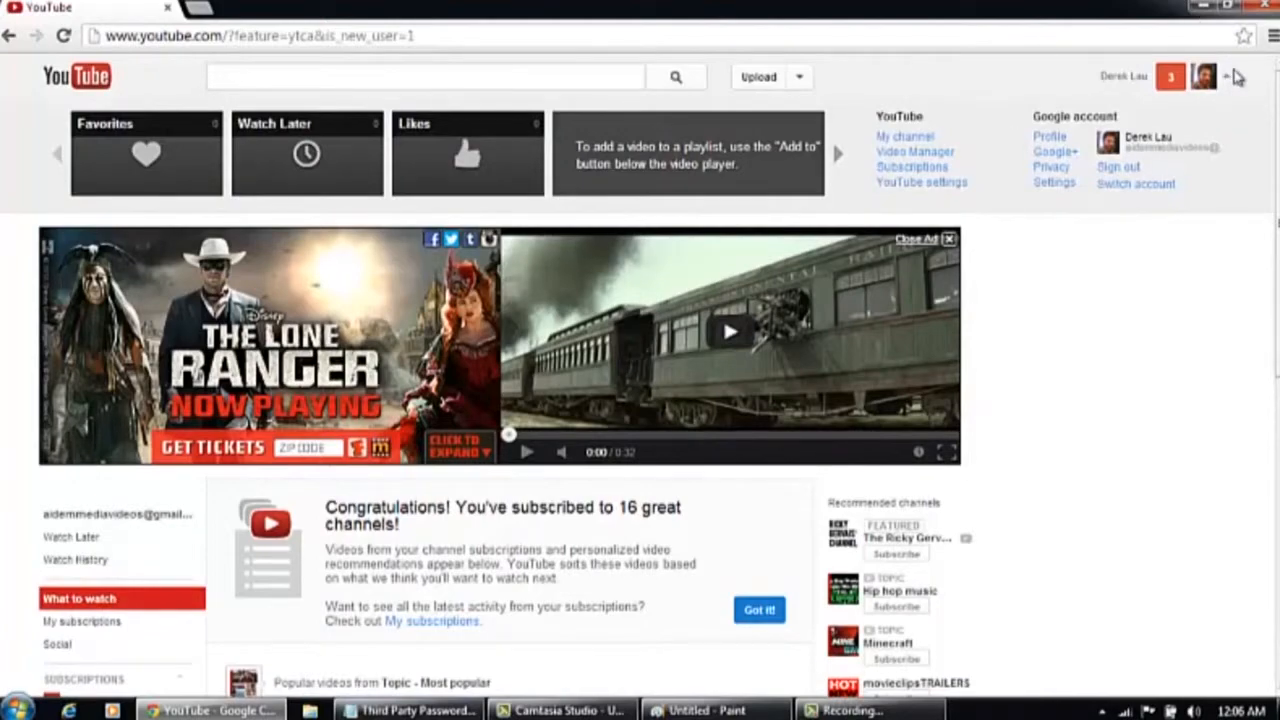
click(1228, 86)
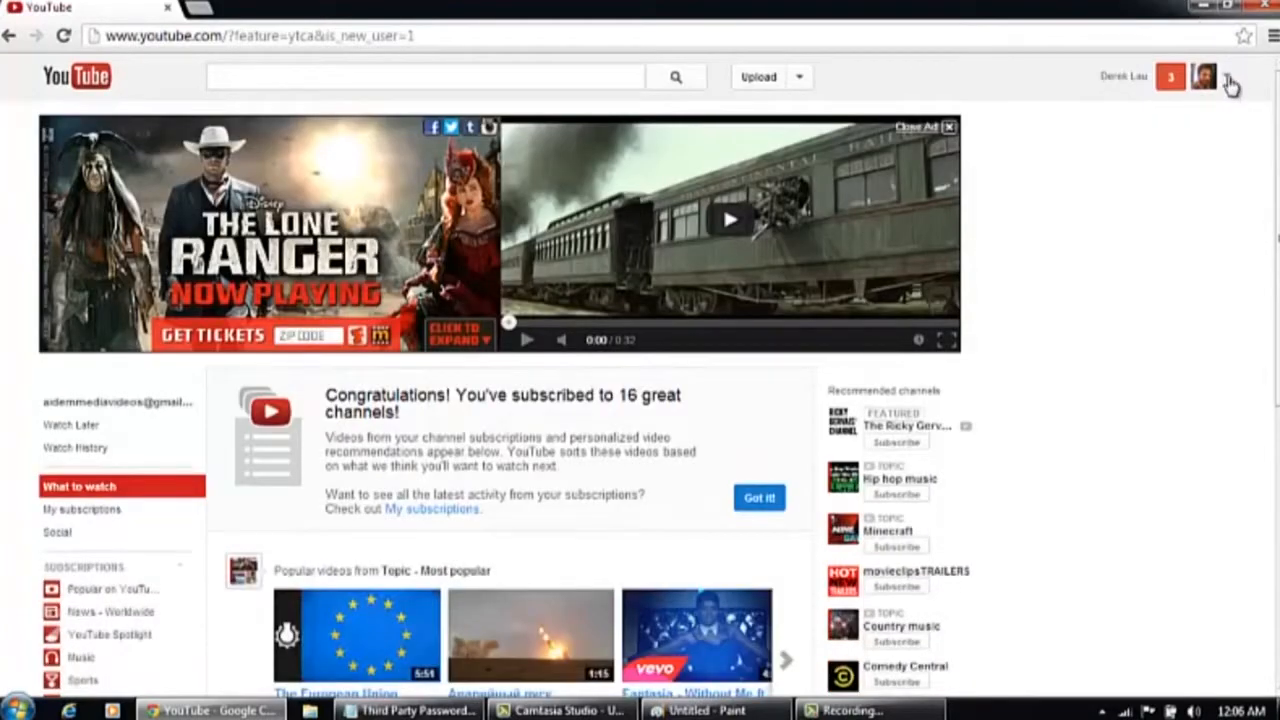
click(1228, 84)
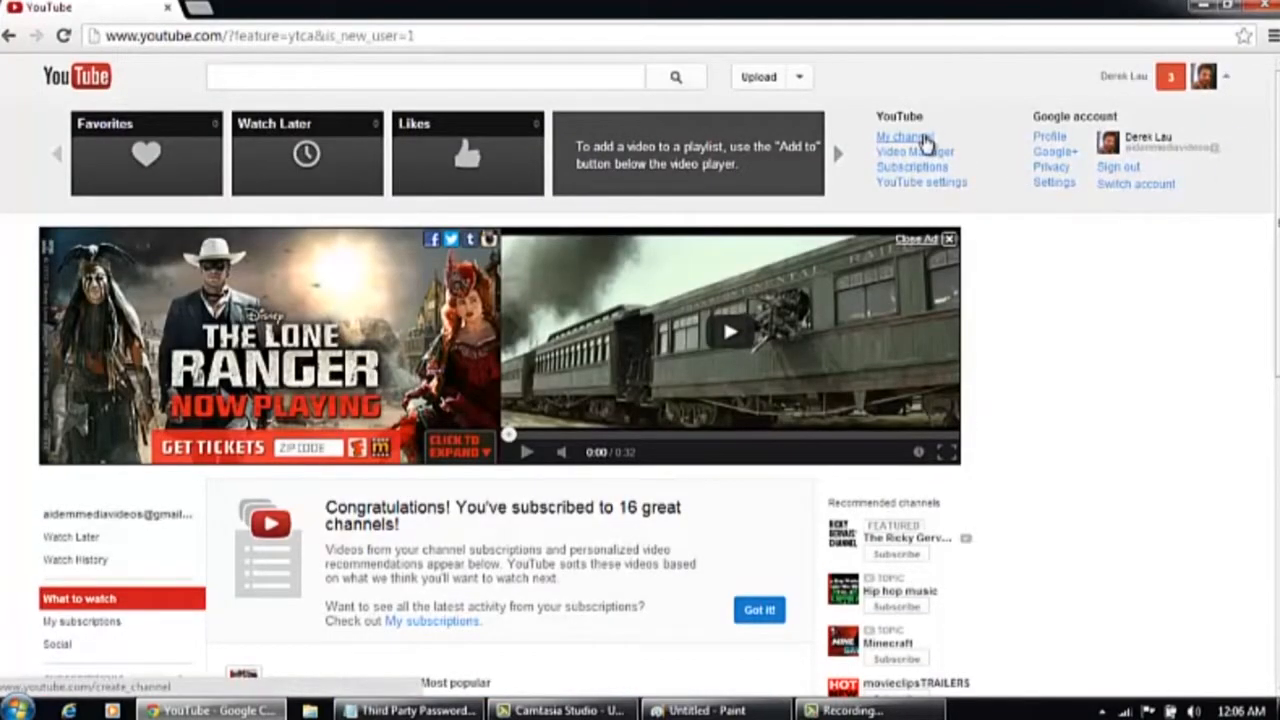
click(923, 138)
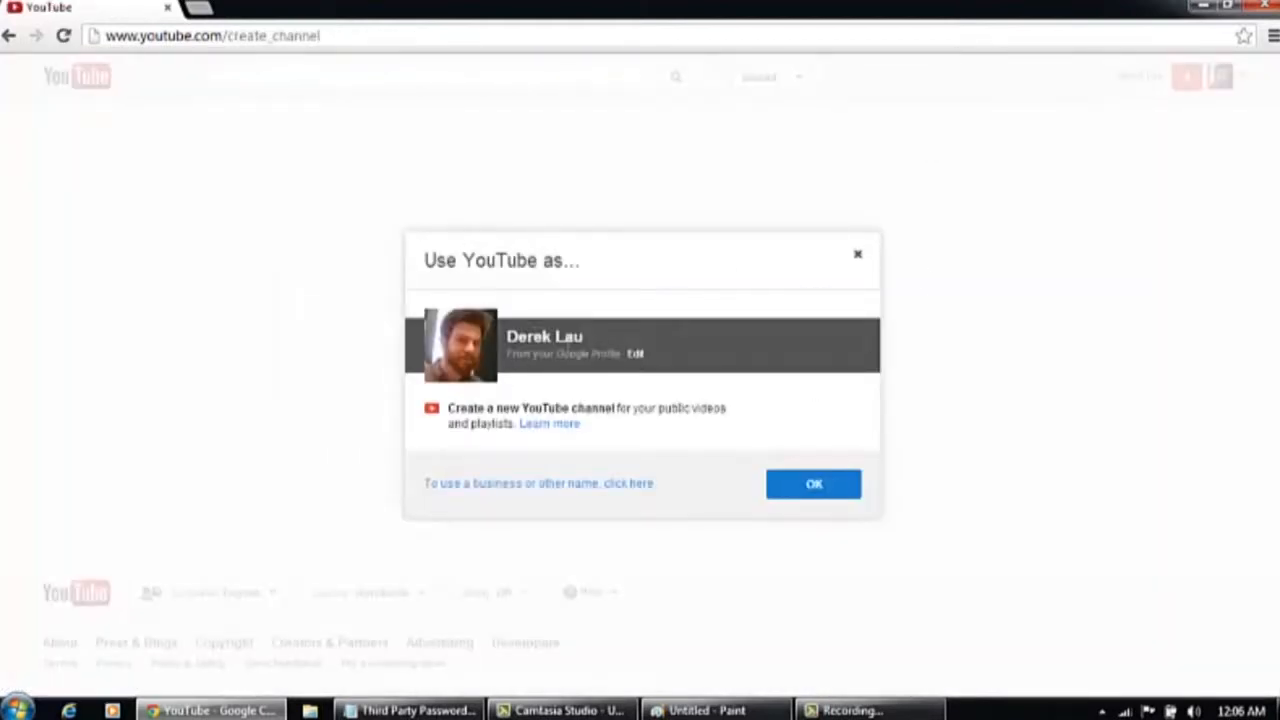
click(635, 356)
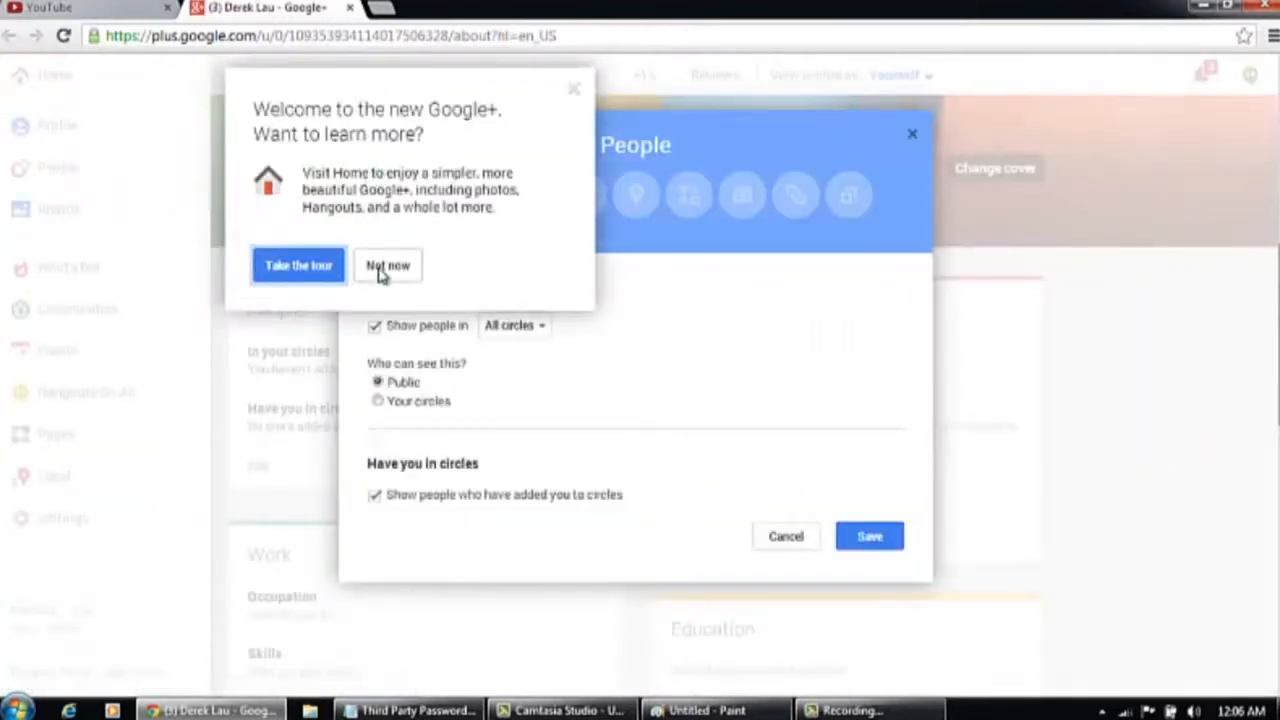
click(382, 268)
click(788, 540)
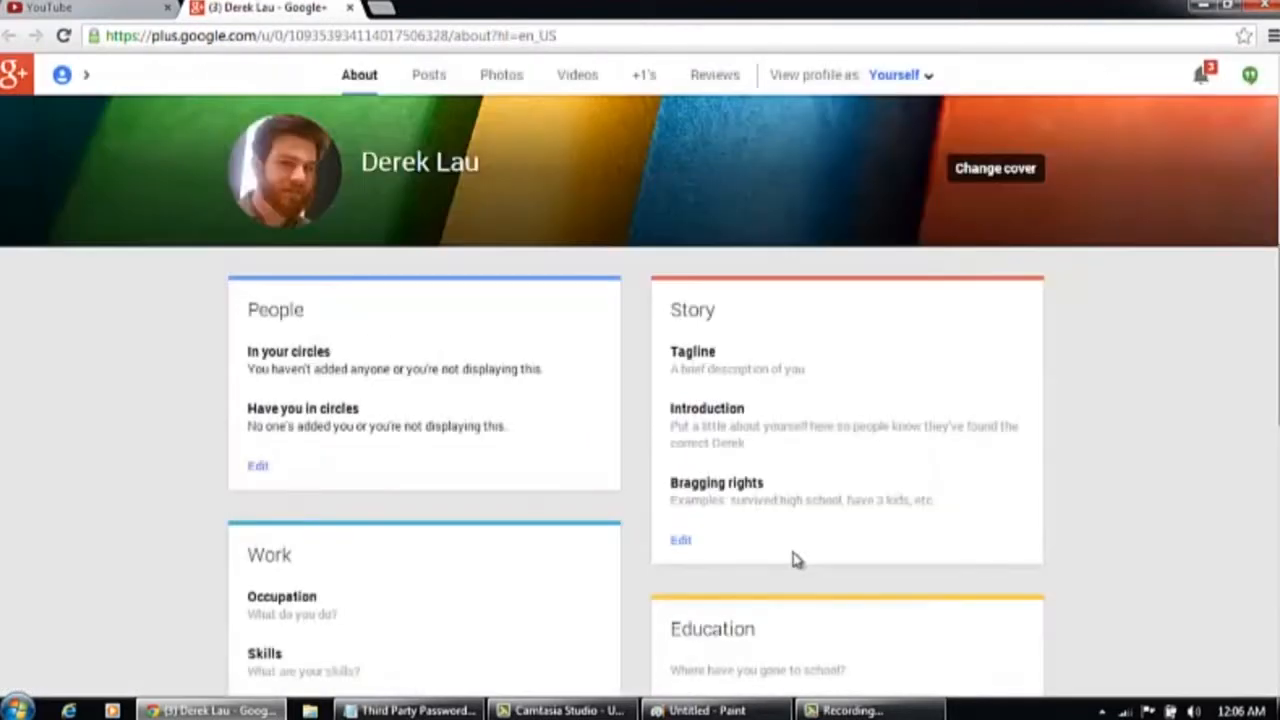
click(350, 8)
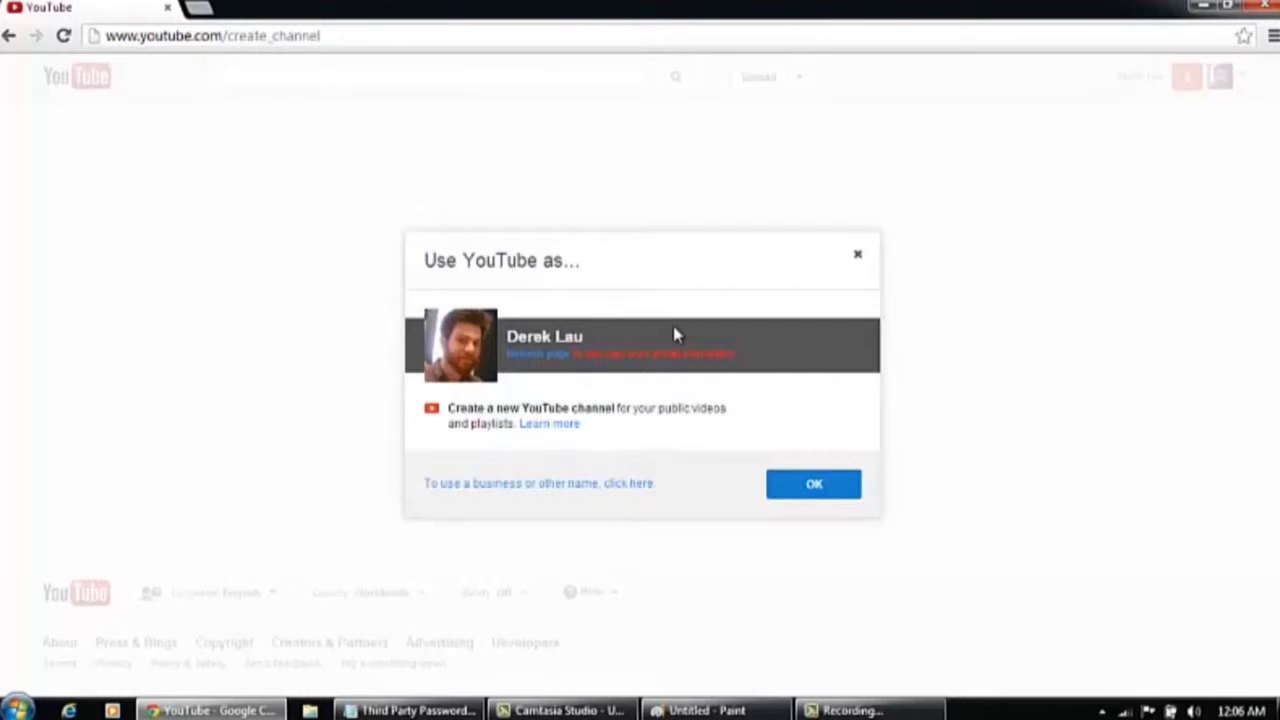
Create the YouTube channel under a different name, using the username aideMMediaVideos
click(551, 486)
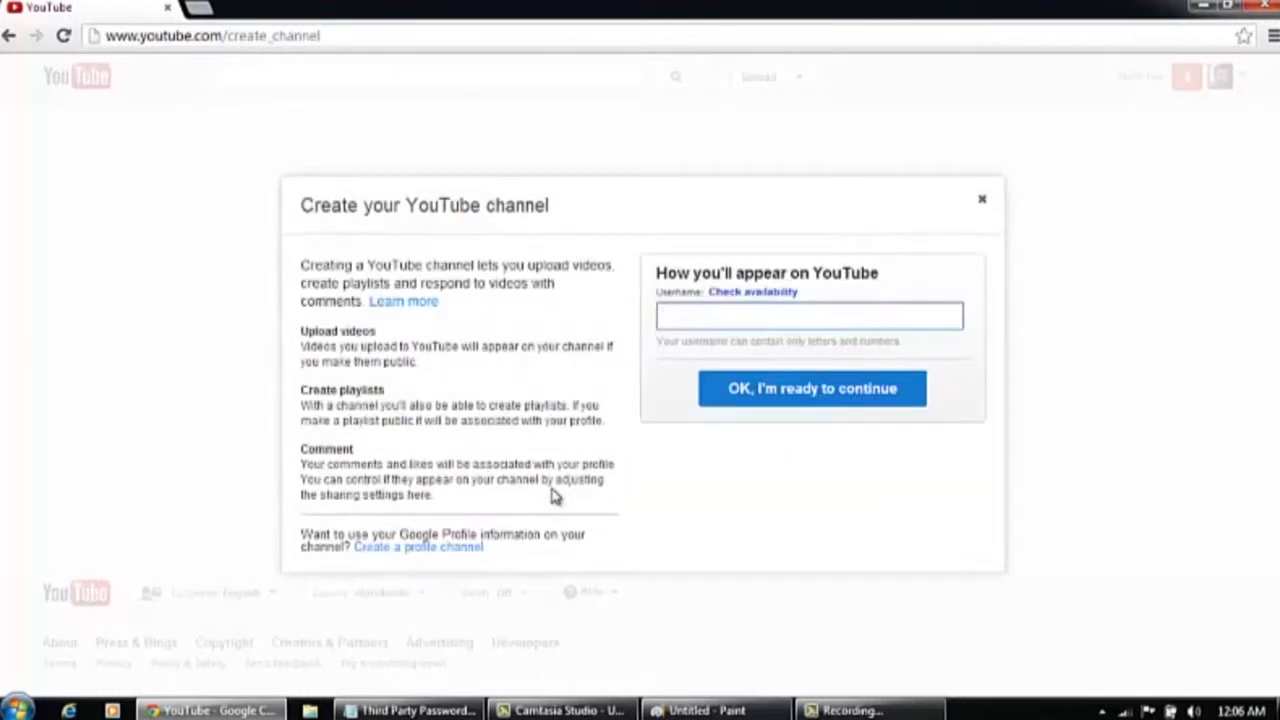
click(818, 314)
text(aide)
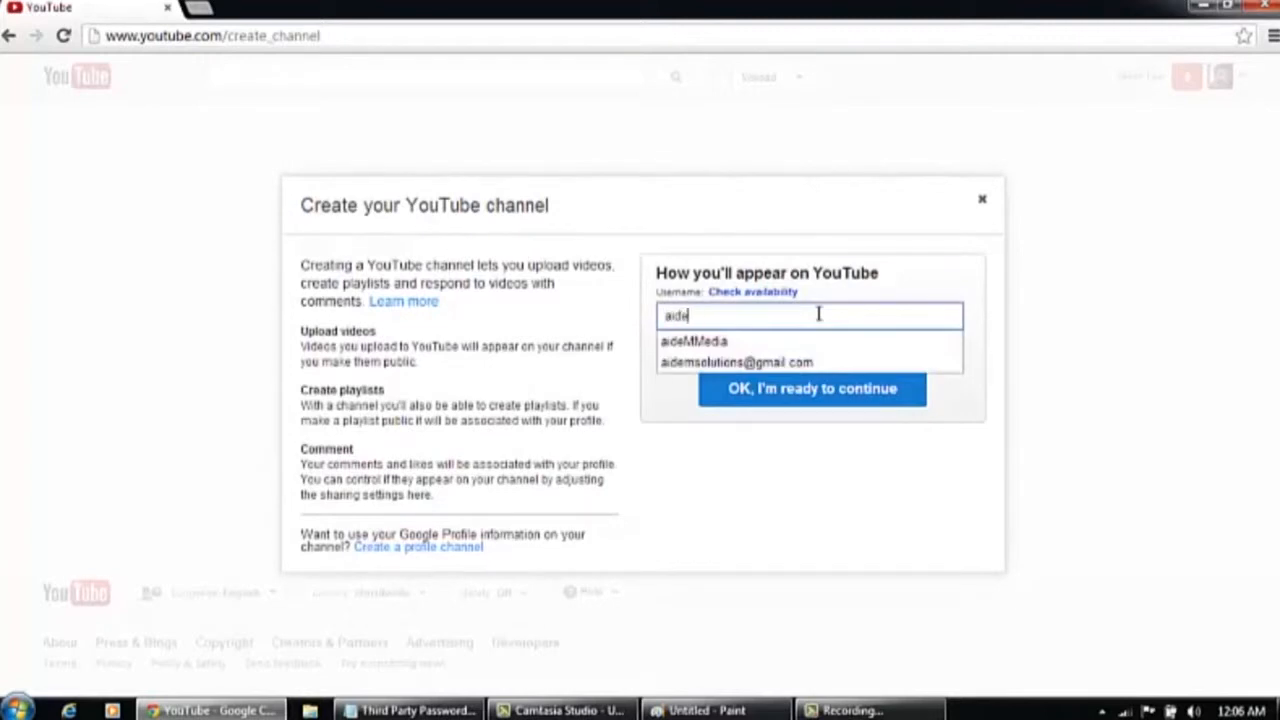
text(mMMediaVi)
text(deos)
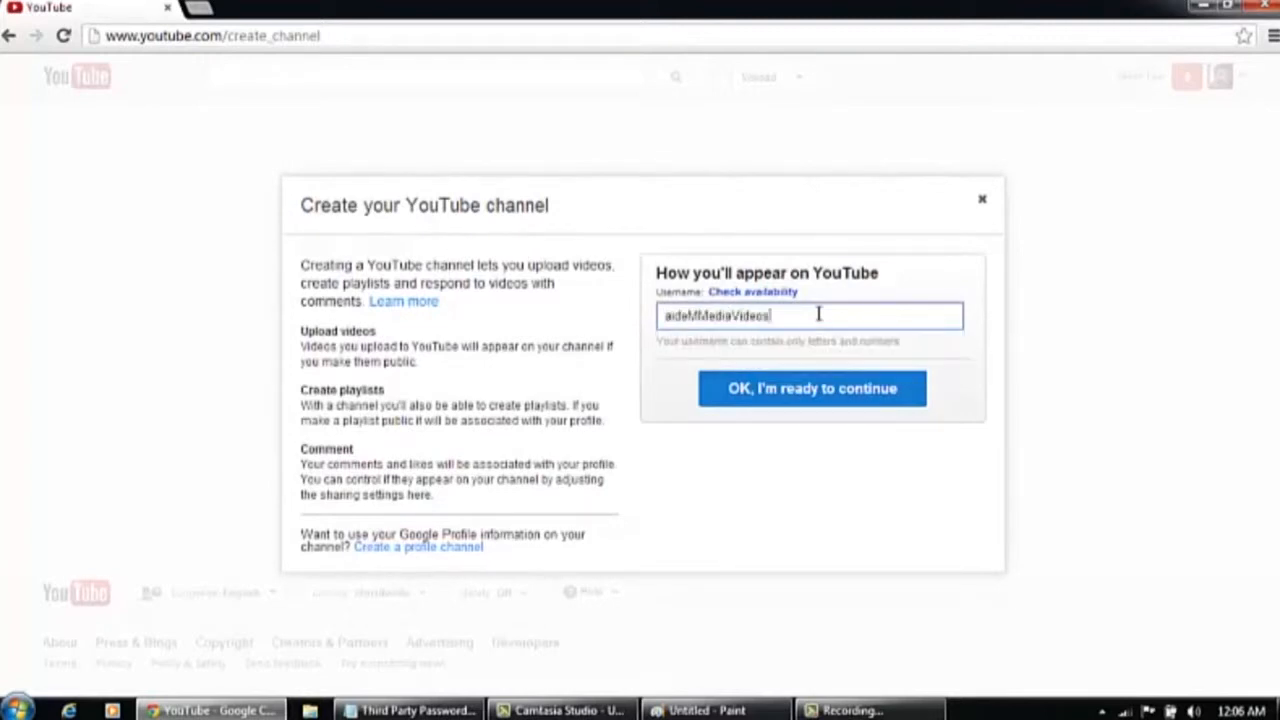
click(866, 388)
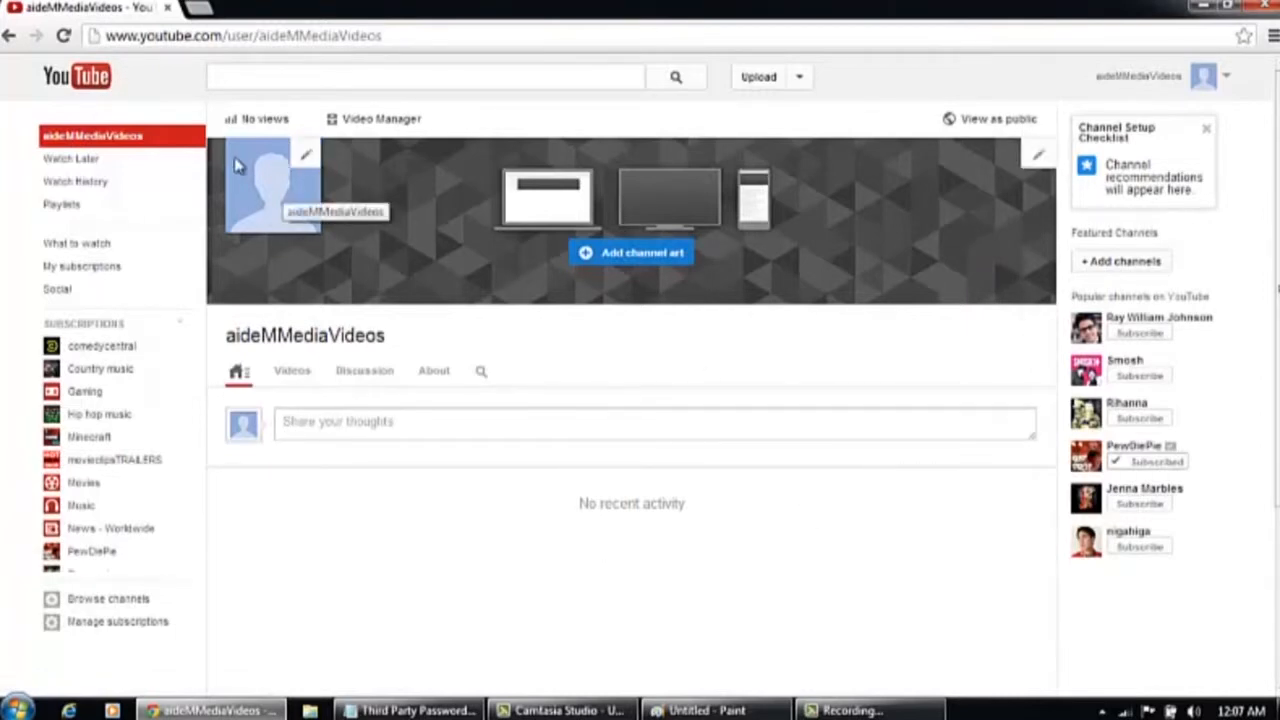
Change the channel icon to the image aidem favicon large4.jpg from the LOGOS folder and save
click(308, 158)
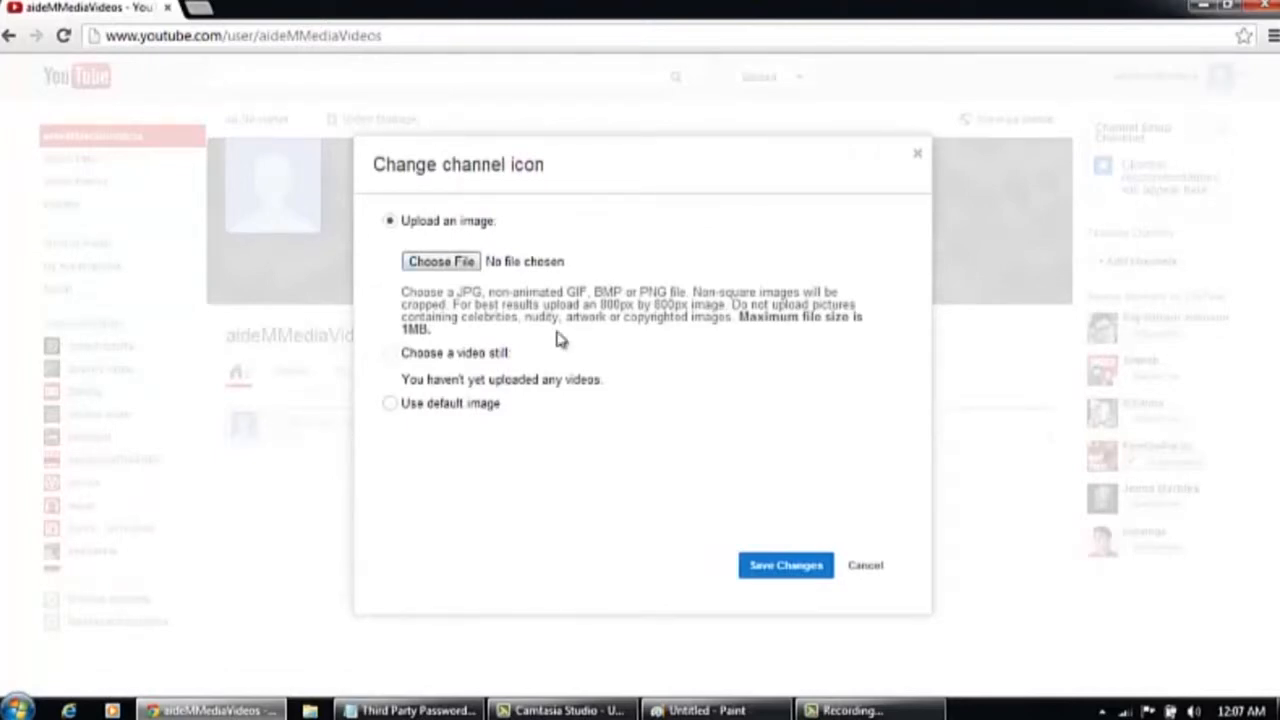
click(465, 260)
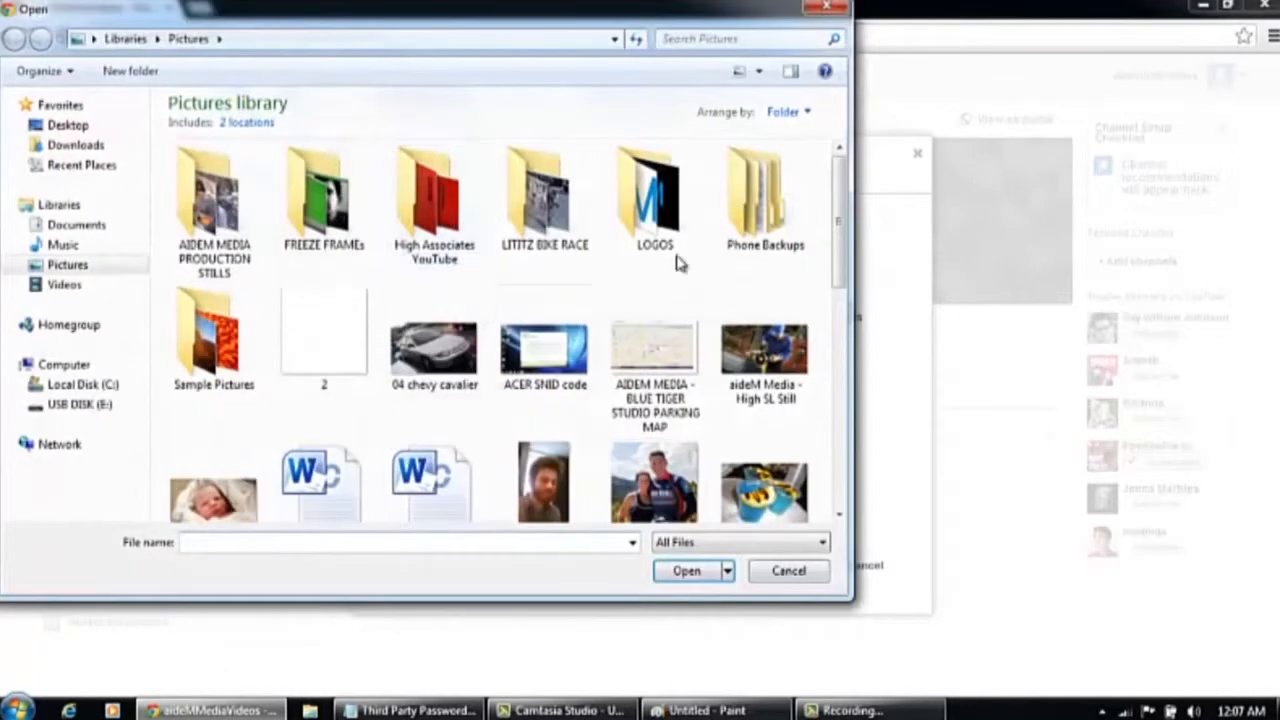
double_click(655, 200)
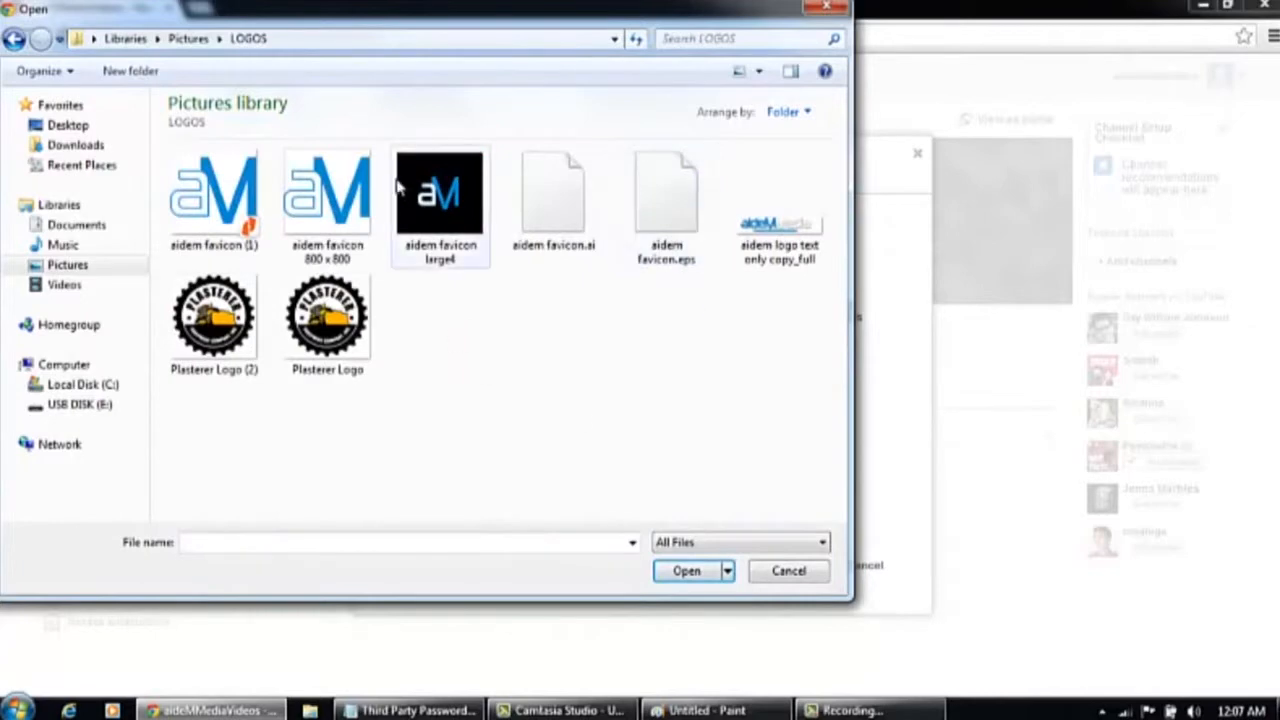
double_click(450, 196)
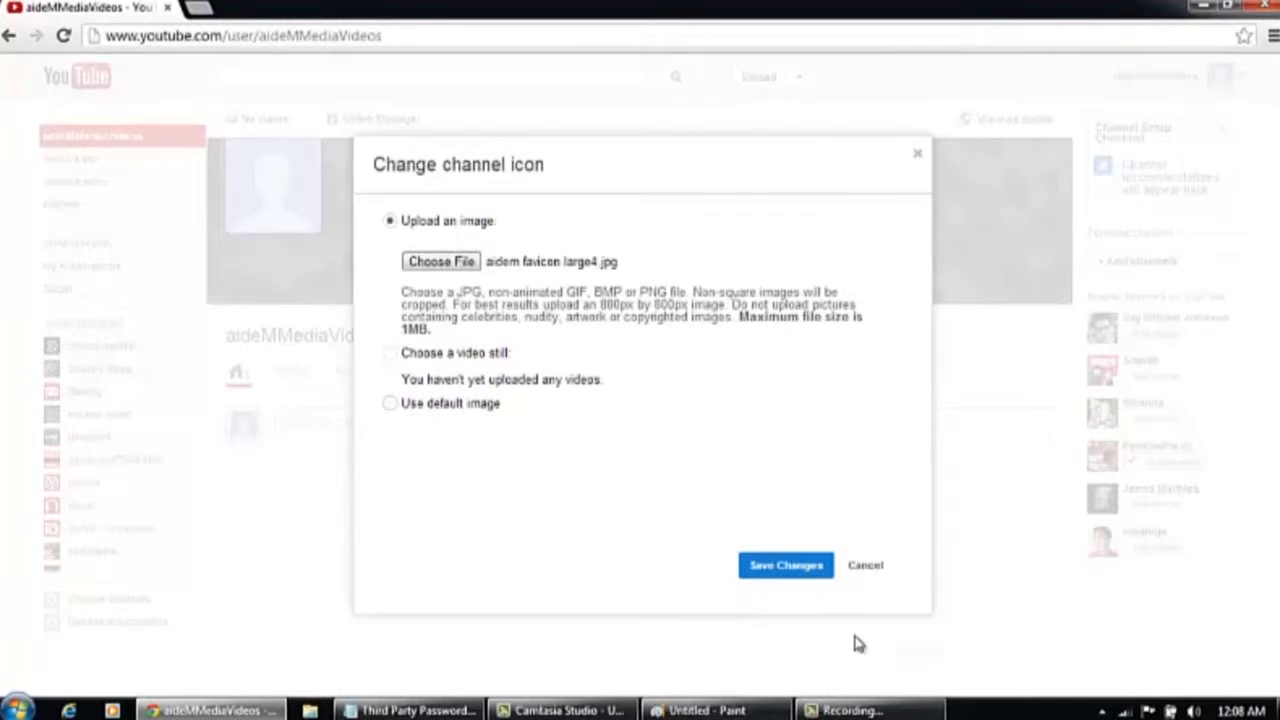
click(812, 570)
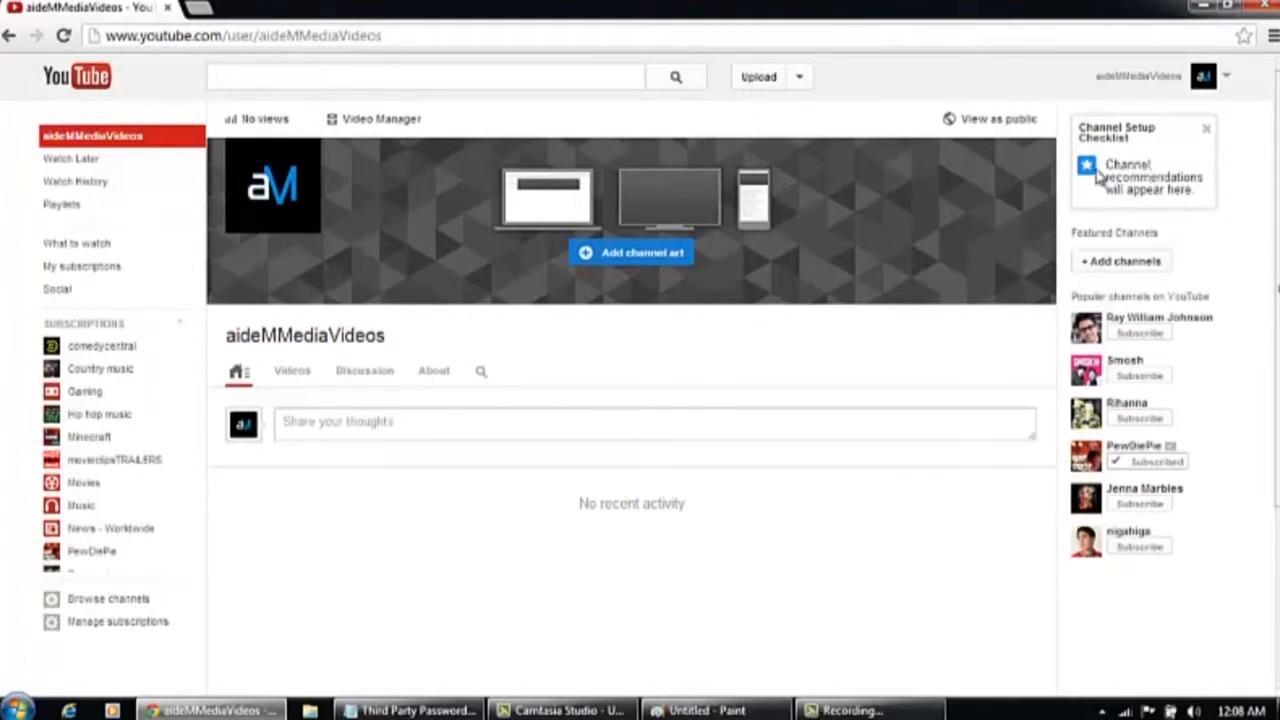
On the About page, write a channel description starting 'aideM Media Solutions is a video production company located in Lancaster PA.'
click(866, 156)
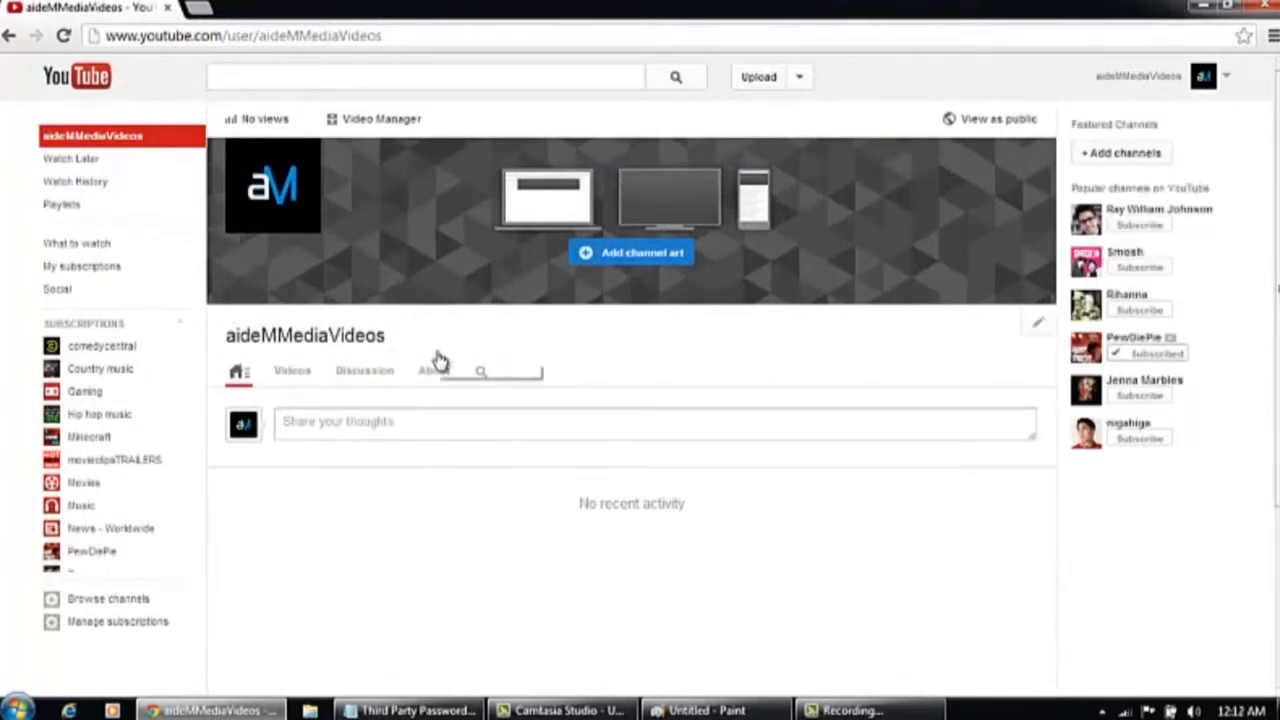
click(435, 372)
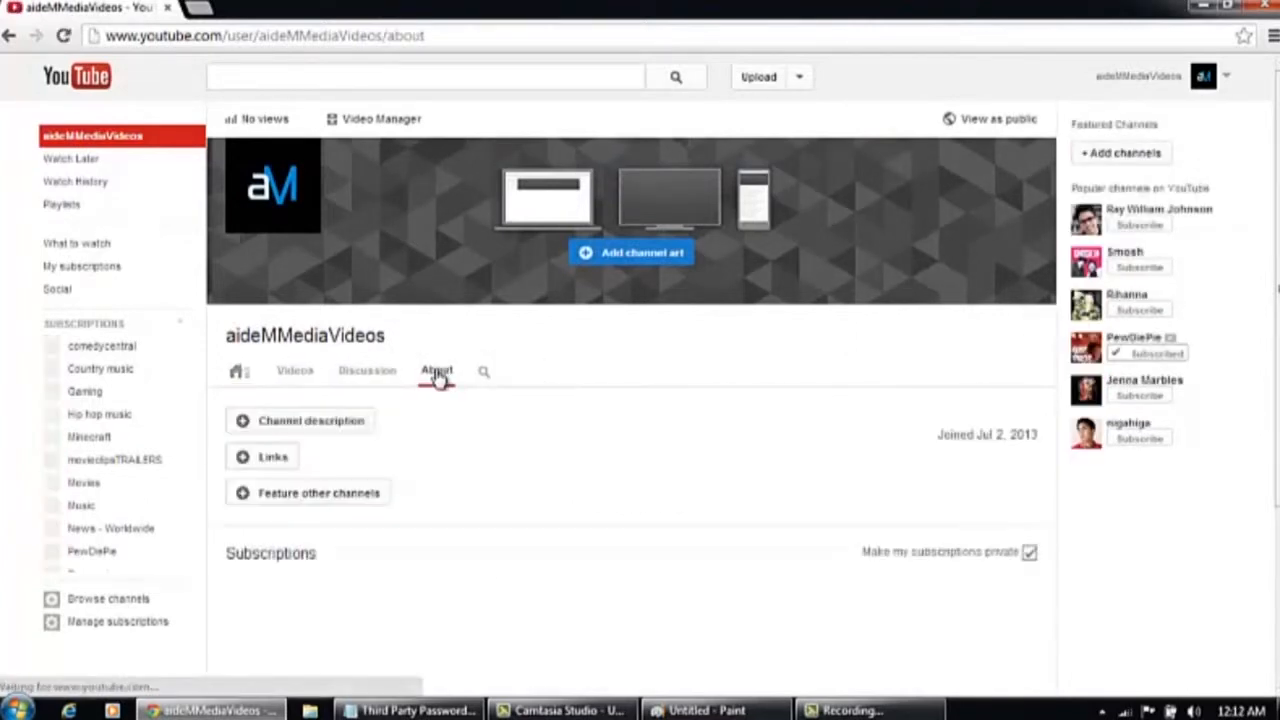
click(348, 425)
click(363, 454)
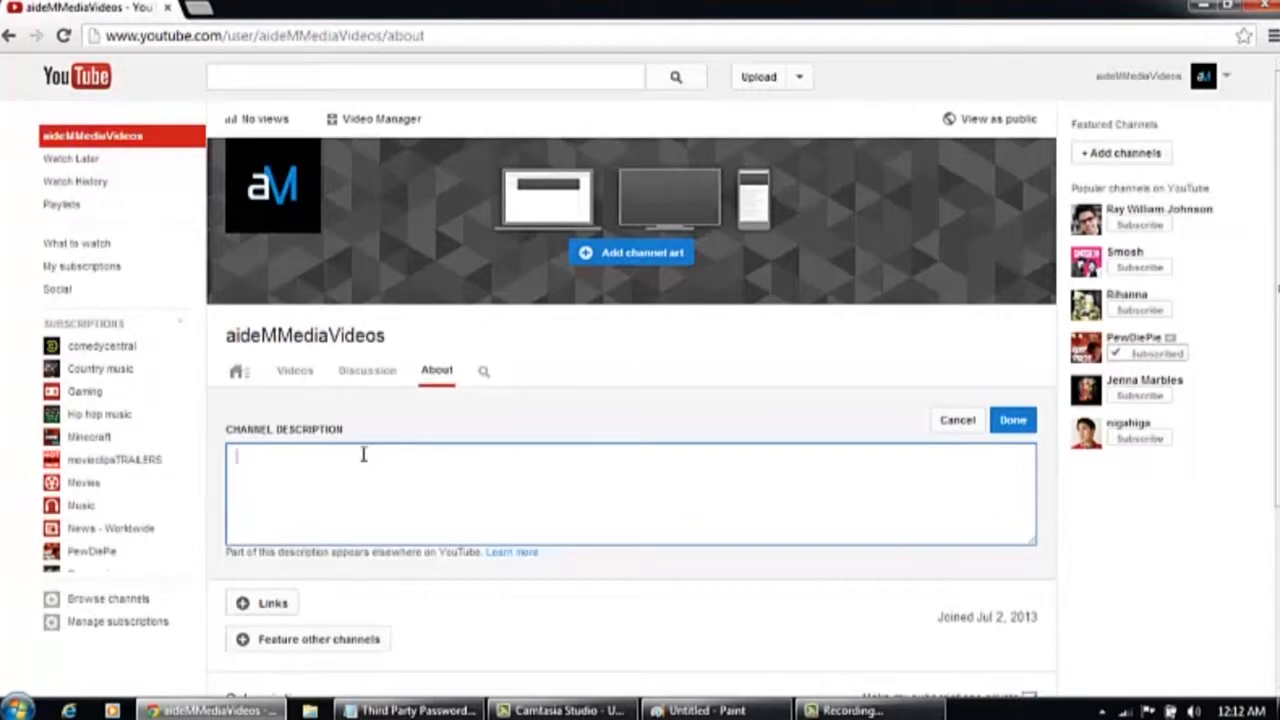
text(aideM Media Solutions is a video production company located in)
click(343, 486)
text(Lar)
key(BackSpace)
key(BackSpace)
key(BackSpace)
click(655, 460)
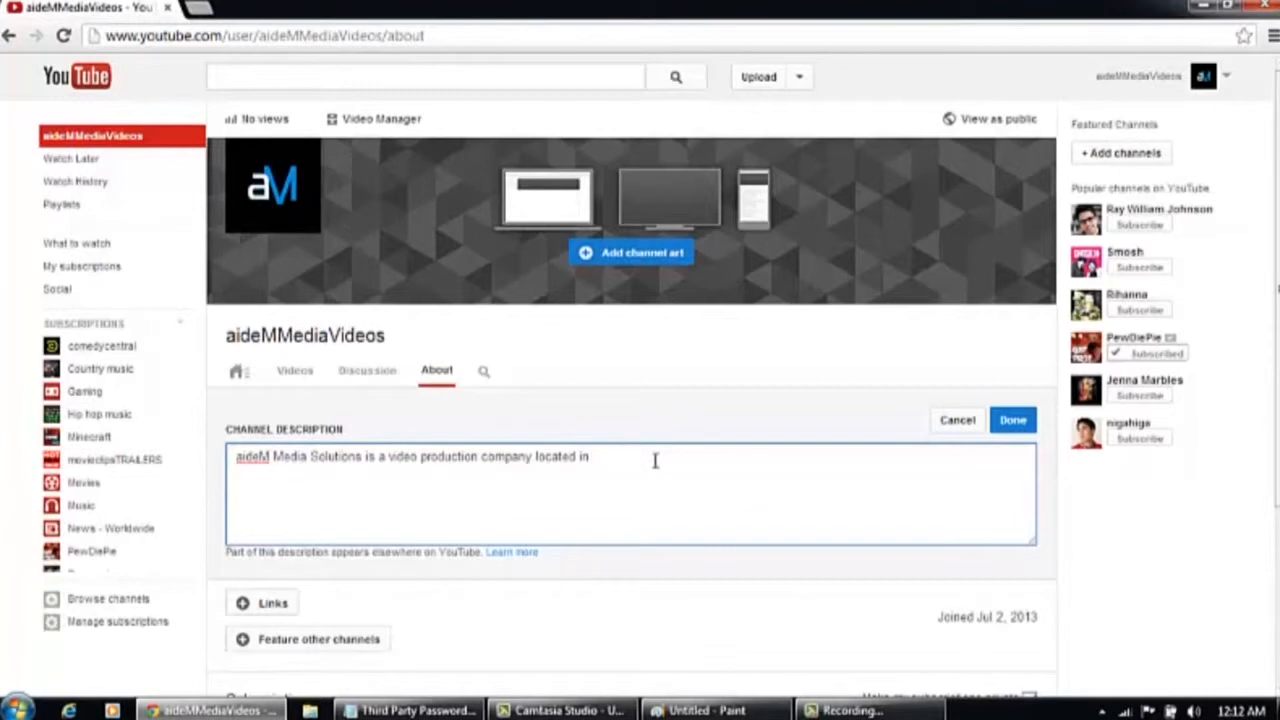
text(Lancaster PA. We help you tel)
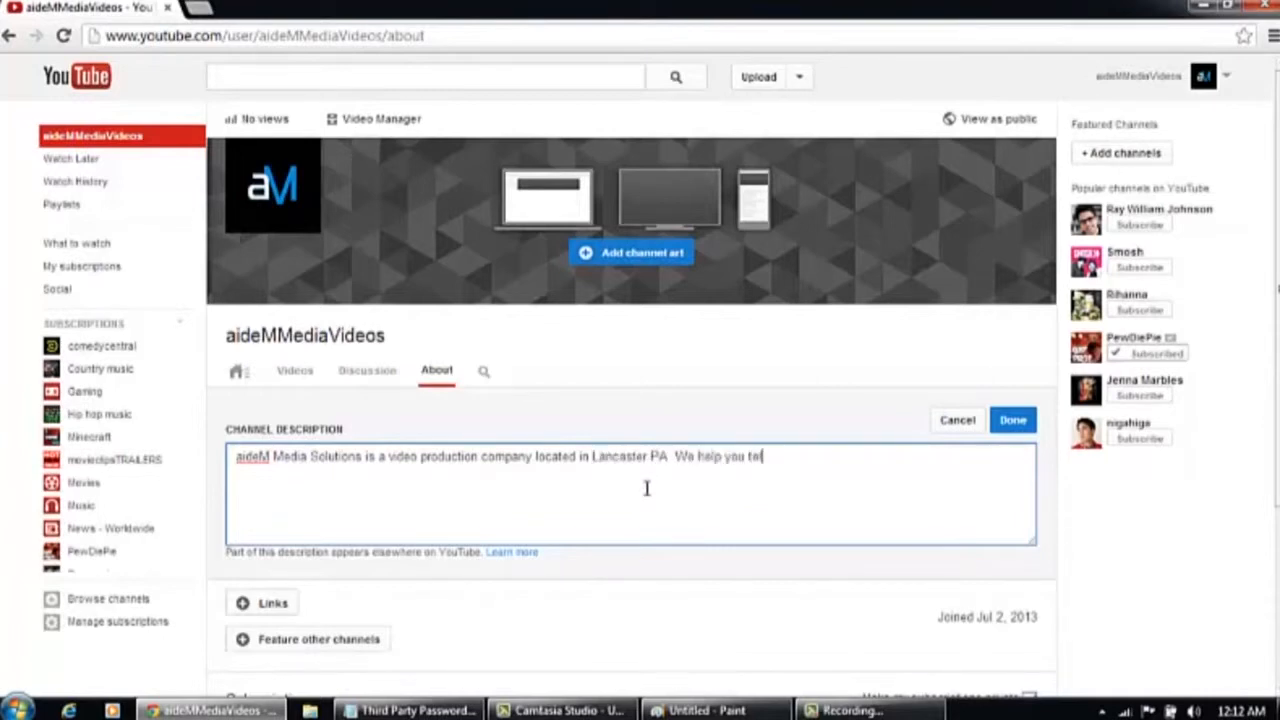
text(l a better story with VIDEO. Che)
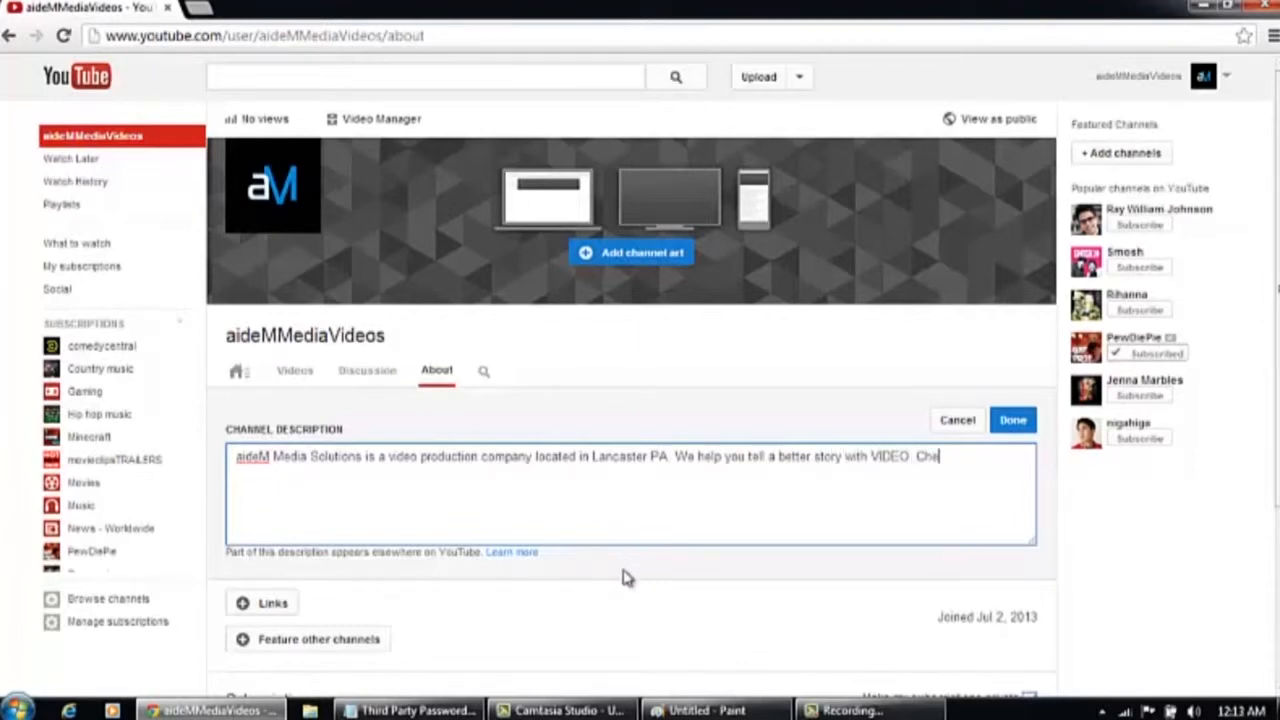
text(ck out our playlists of )
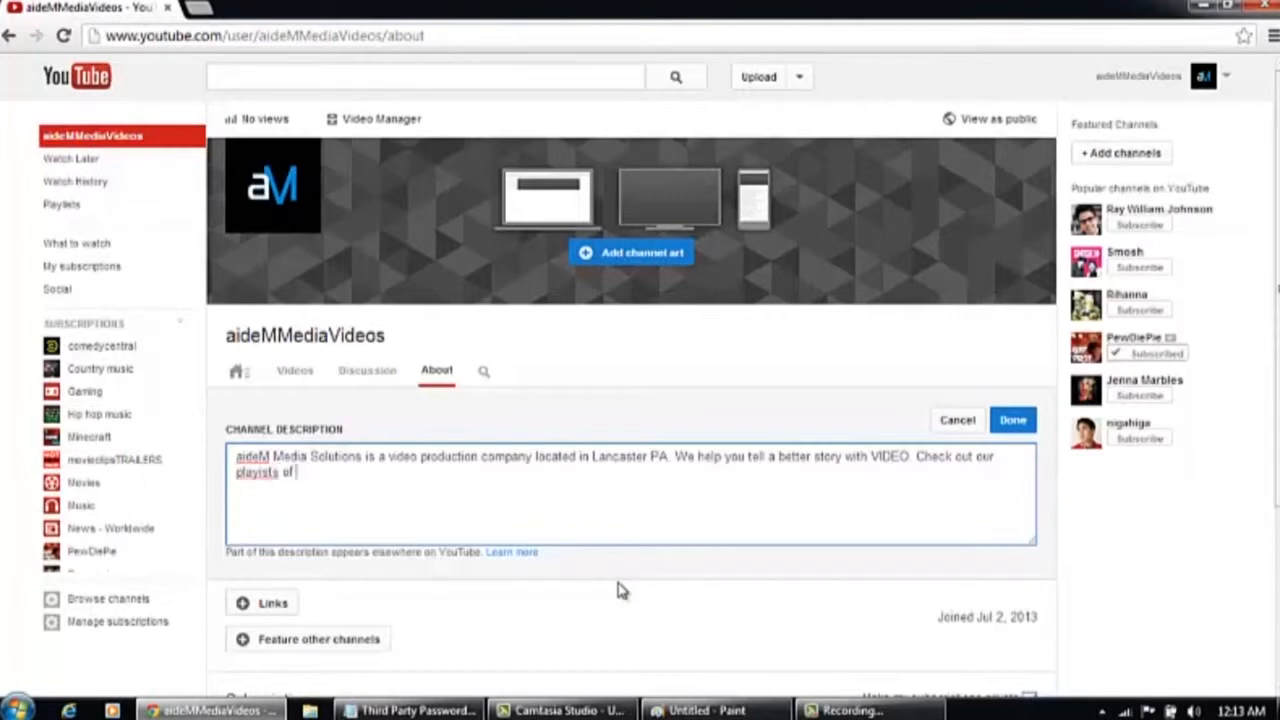
text(tips, lutorials, testimonial)
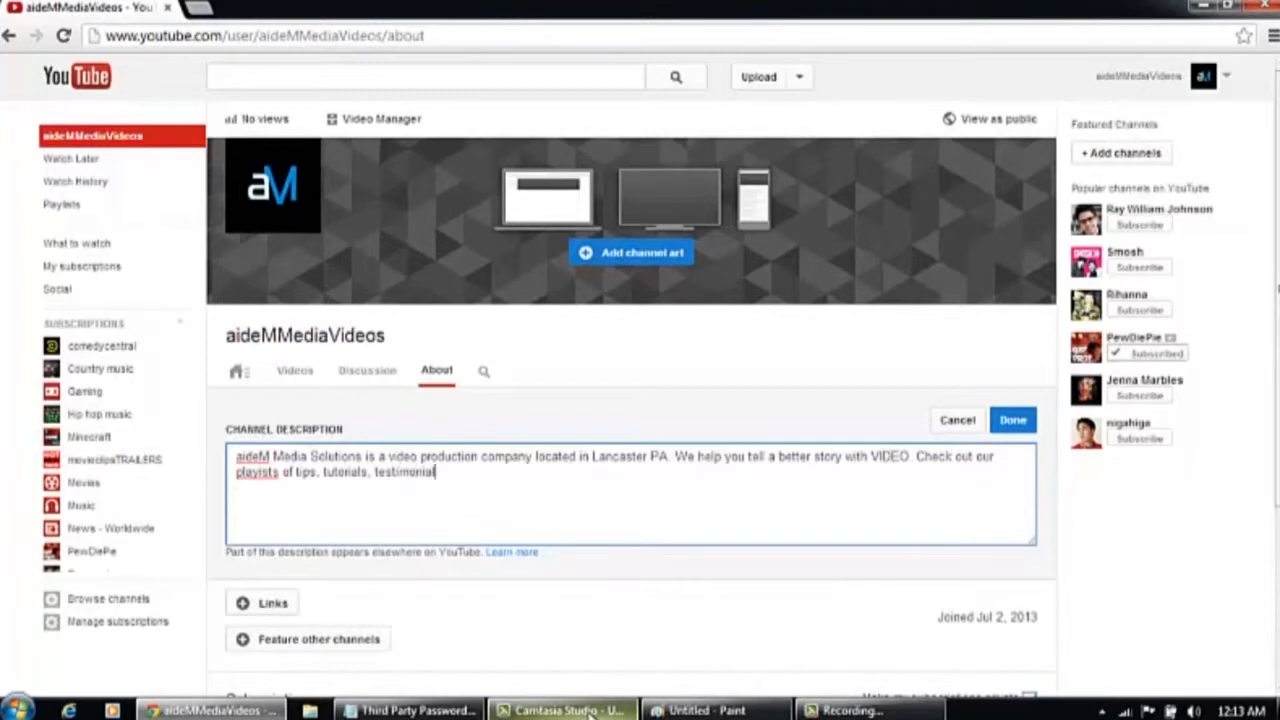
text(s and our various works)
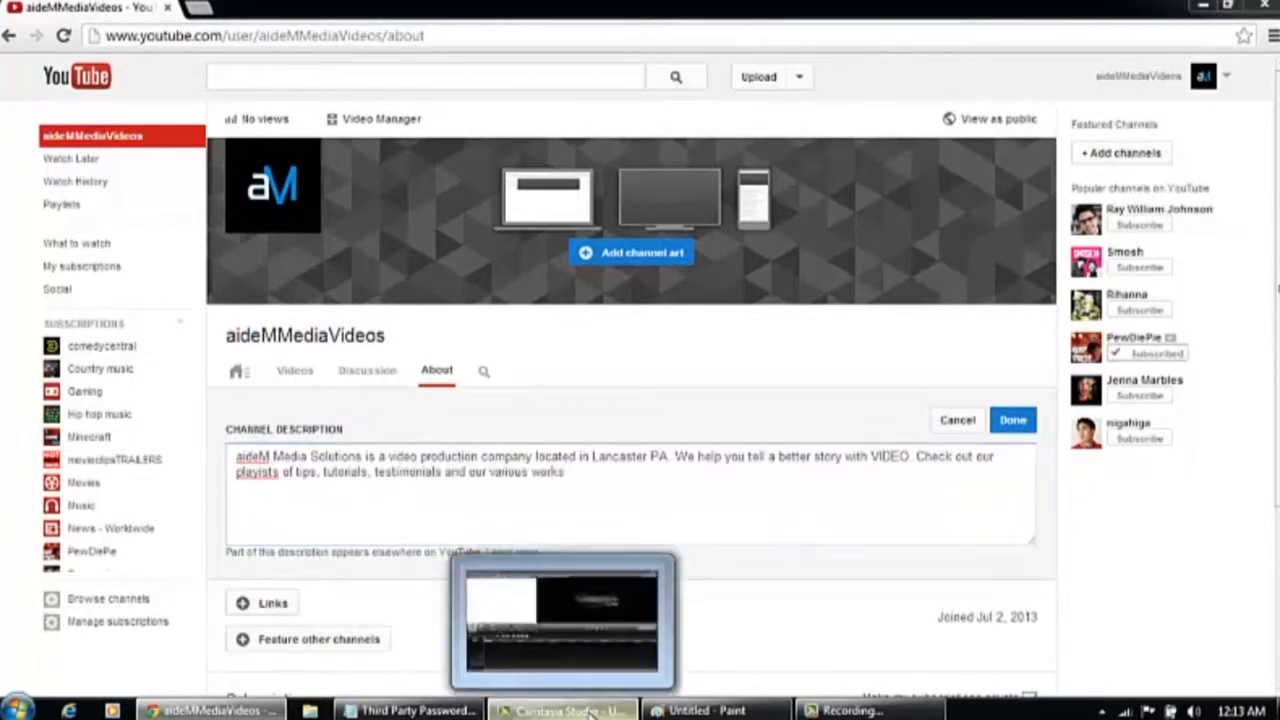
End the description with 'testimonials and other videos he helped create.' and save it
click(588, 710)
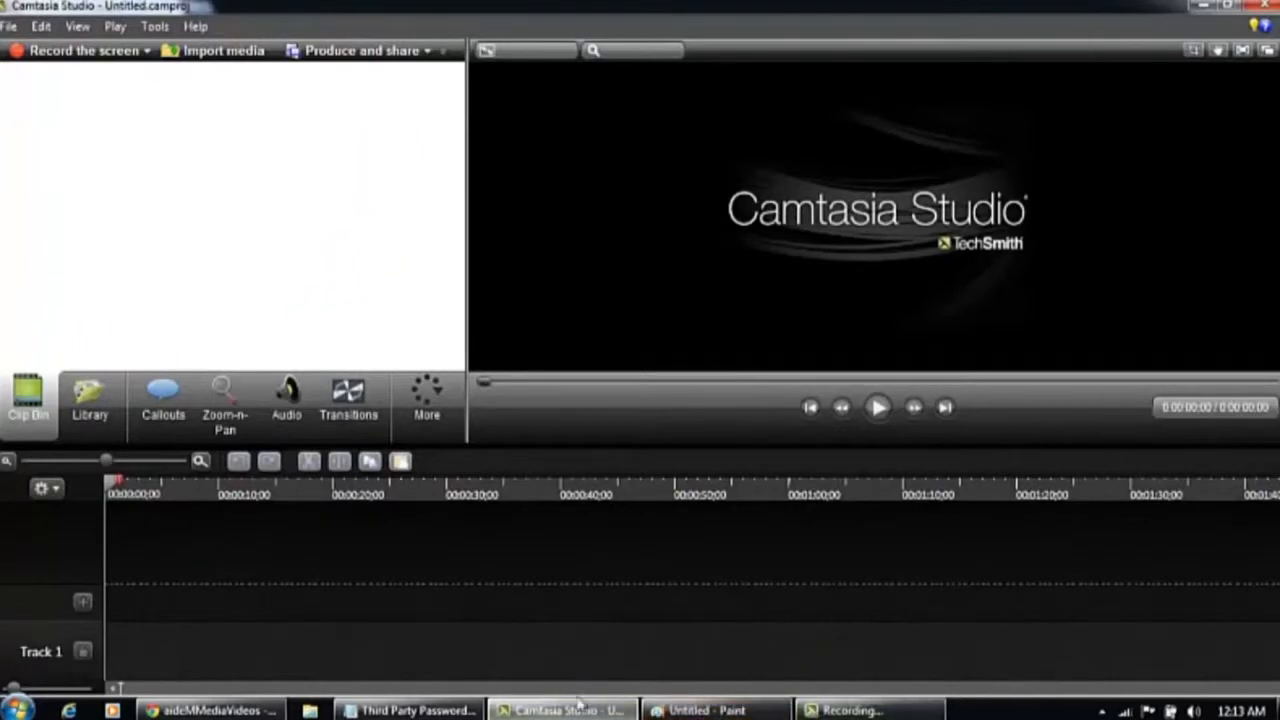
click(210, 710)
key(BackSpace)
key(BackSpace)
key(BackSpace)
key(BackSpace)
key(BackSpace)
key(BackSpace)
key(BackSpace)
key(BackSpace)
key(BackSpace)
key(BackSpace)
key(BackSpace)
key(BackSpace)
text(her videos he helped created)
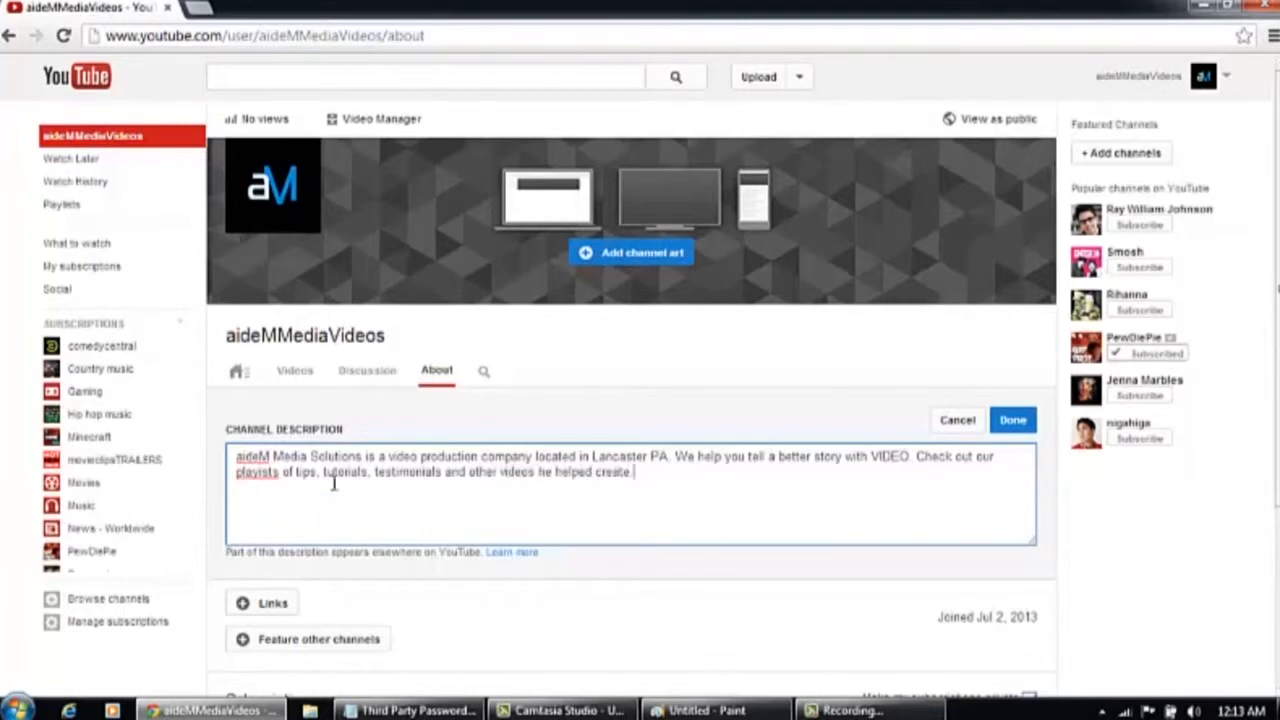
click(1014, 421)
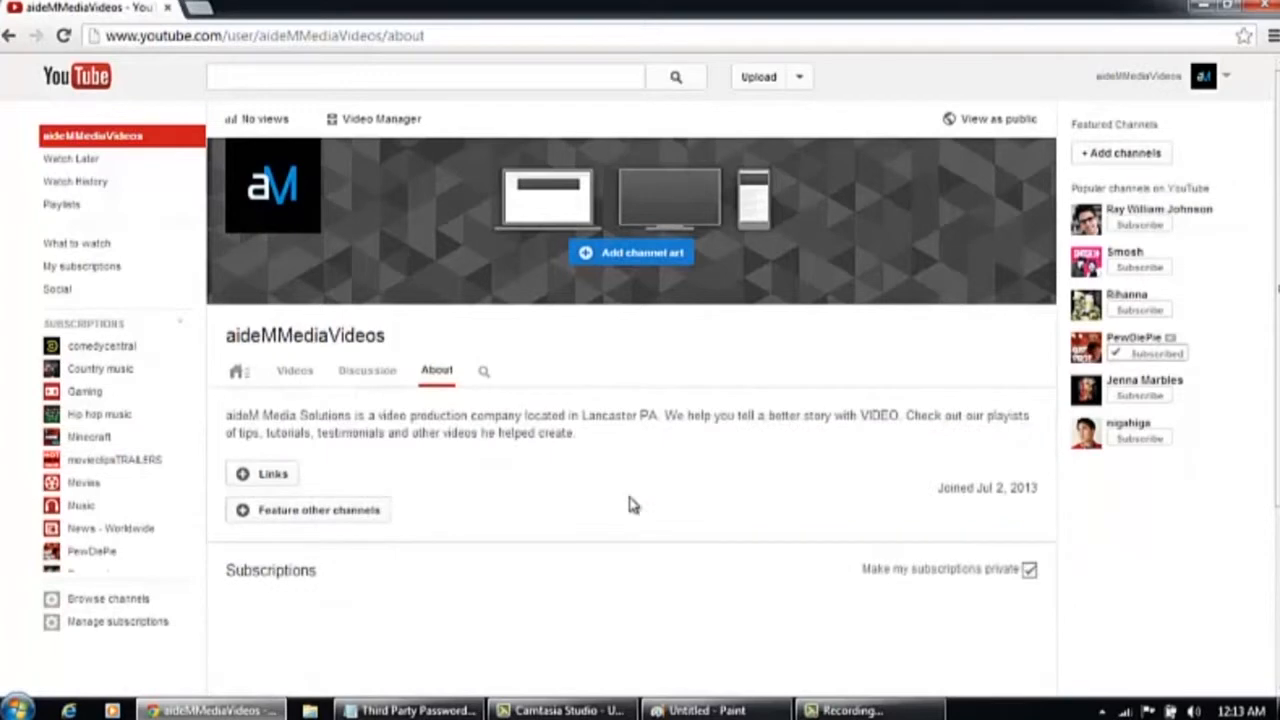
click(266, 476)
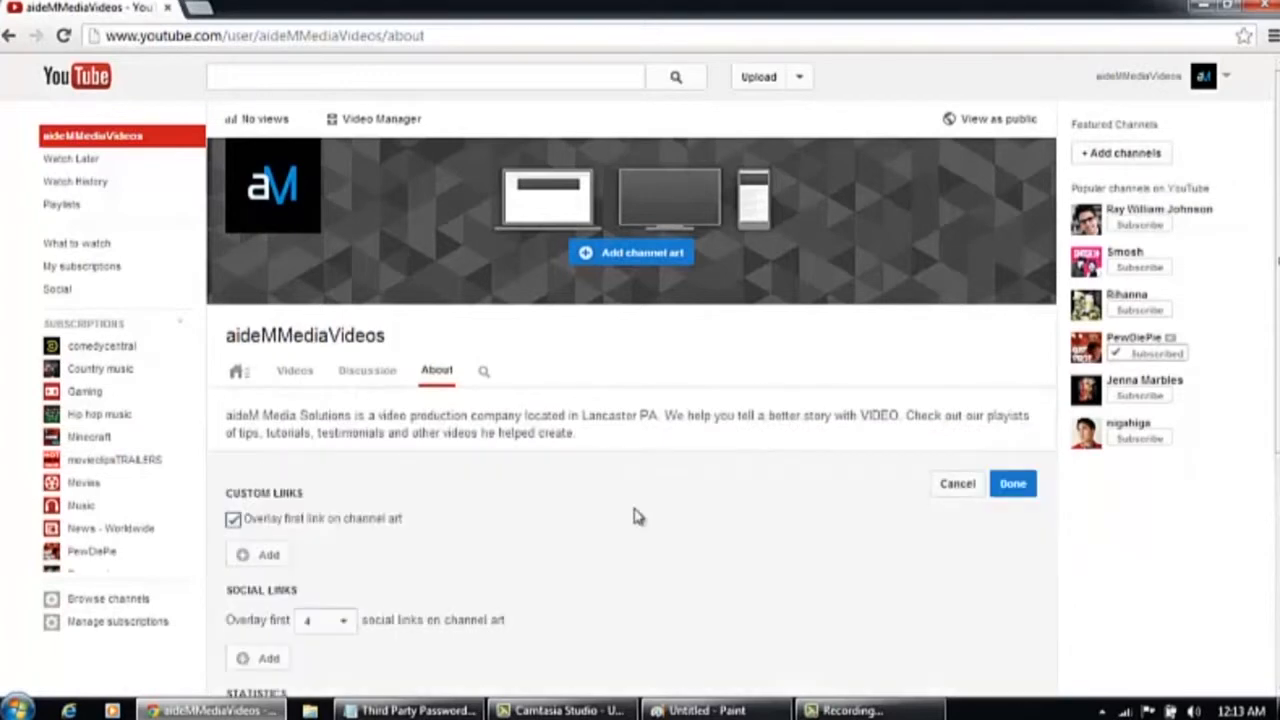
scroll(631, 523, down, 2)
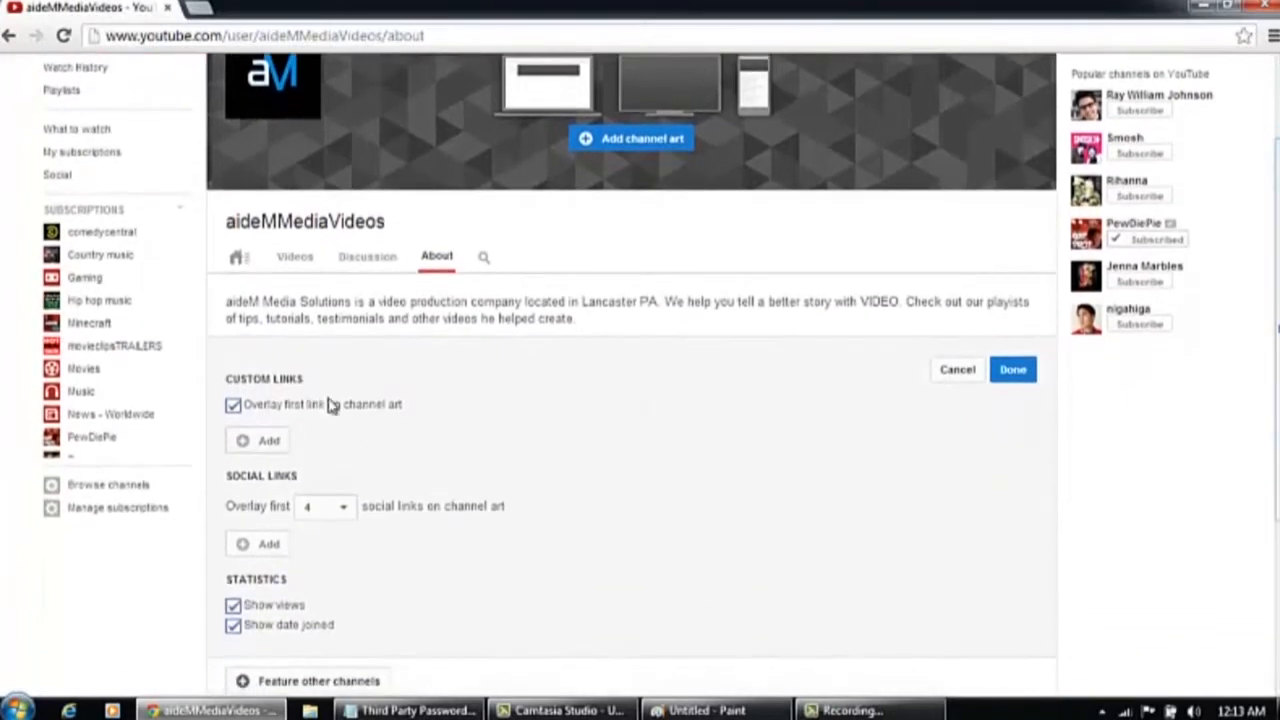
click(270, 443)
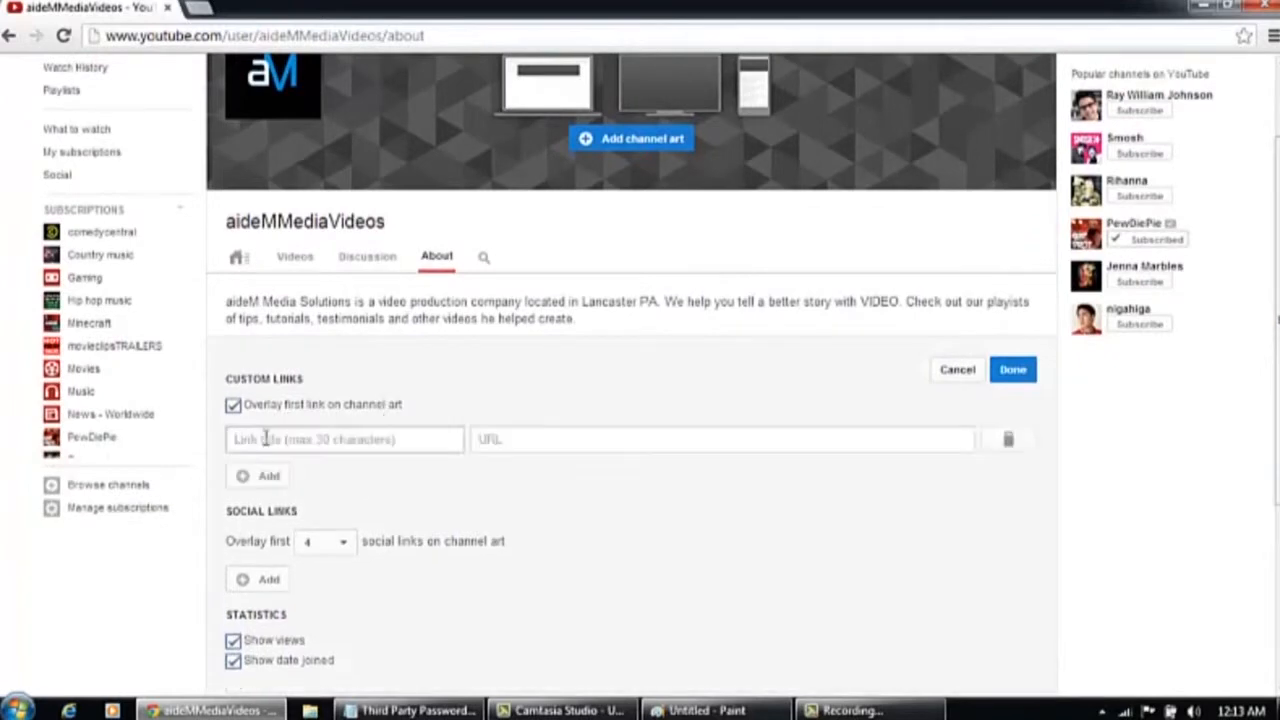
click(304, 438)
text(aideM Me)
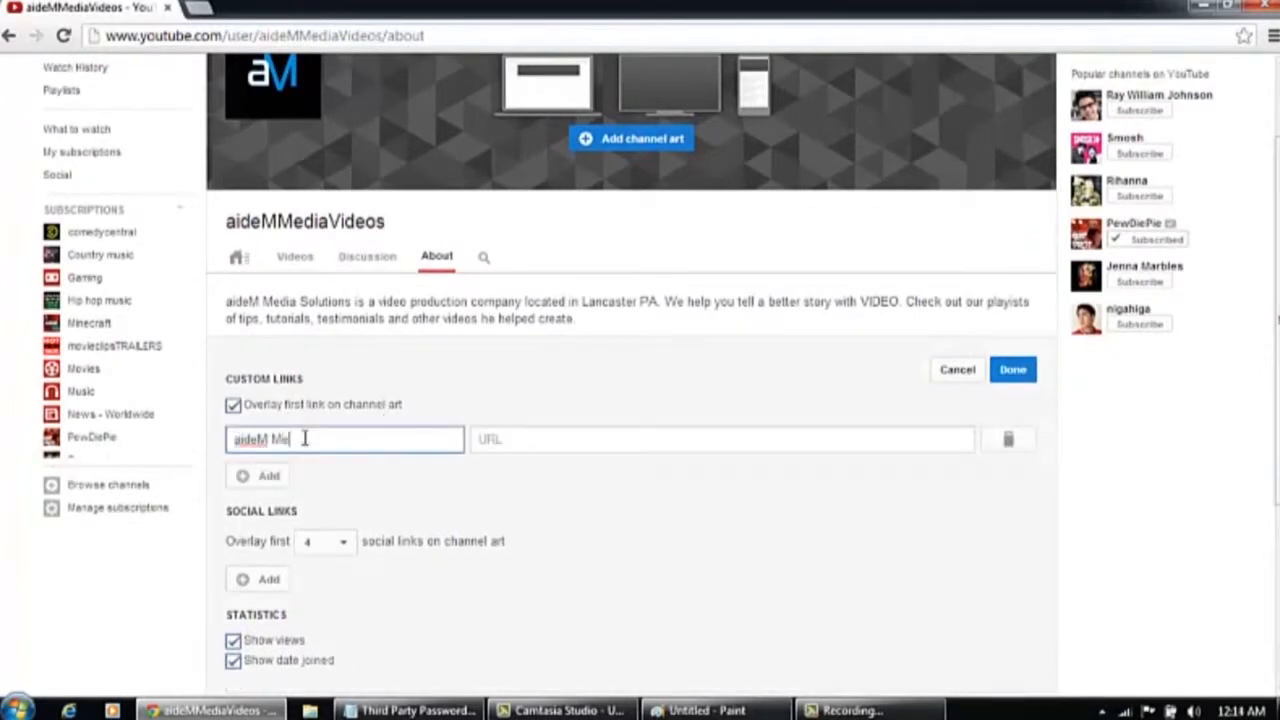
text(dia Website)
key(Tab)
text(http://www)
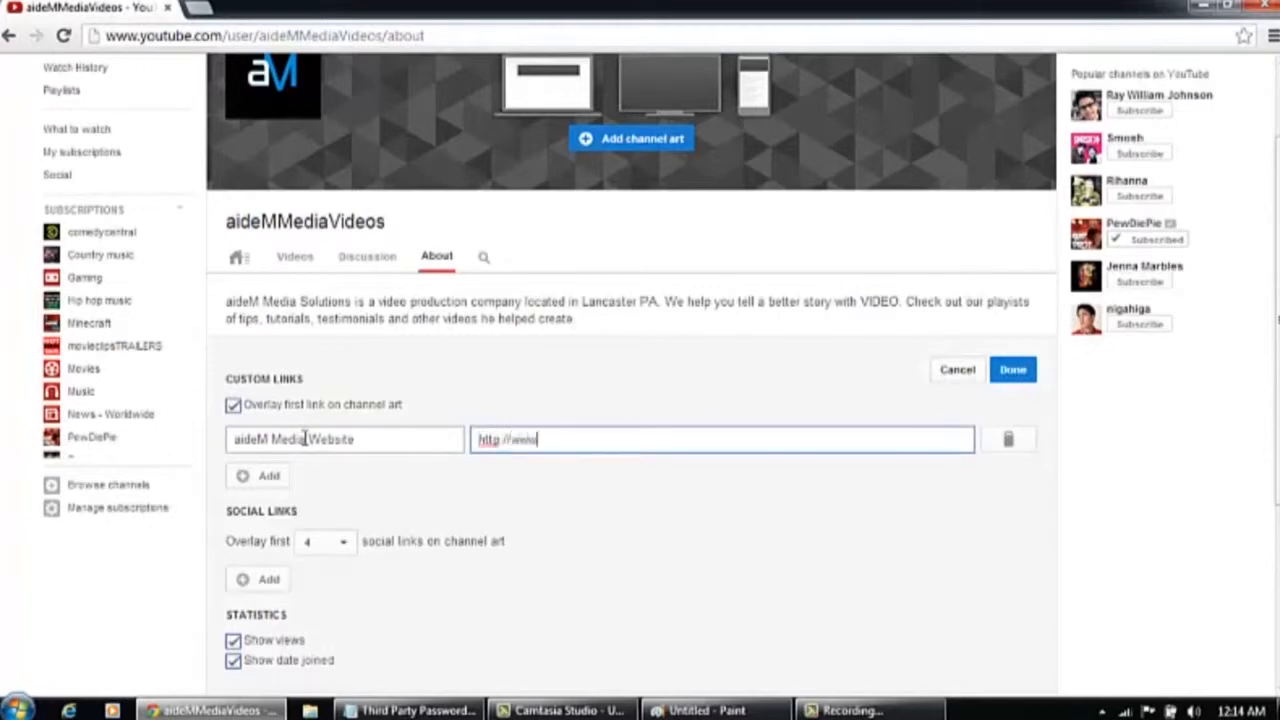
text(.aidemsolutions.com)
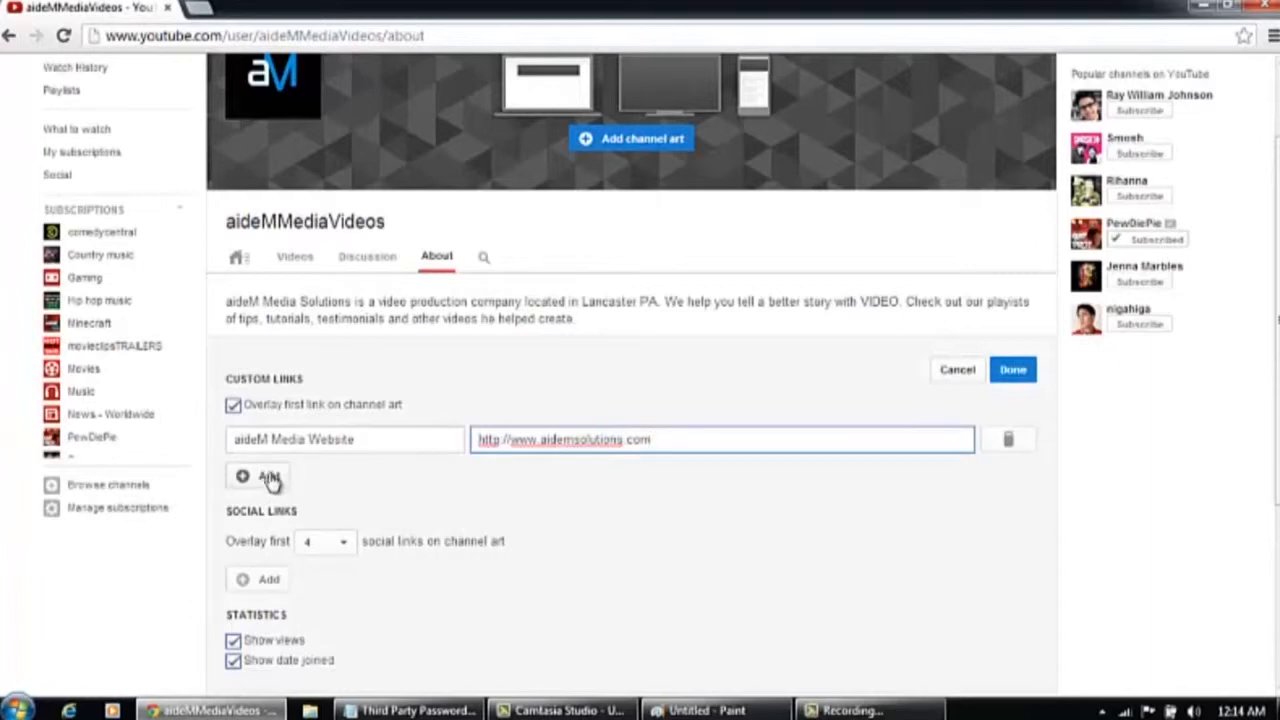
Add a Facebook social link with the URL facebook.com/aidemmedia
click(268, 580)
click(300, 582)
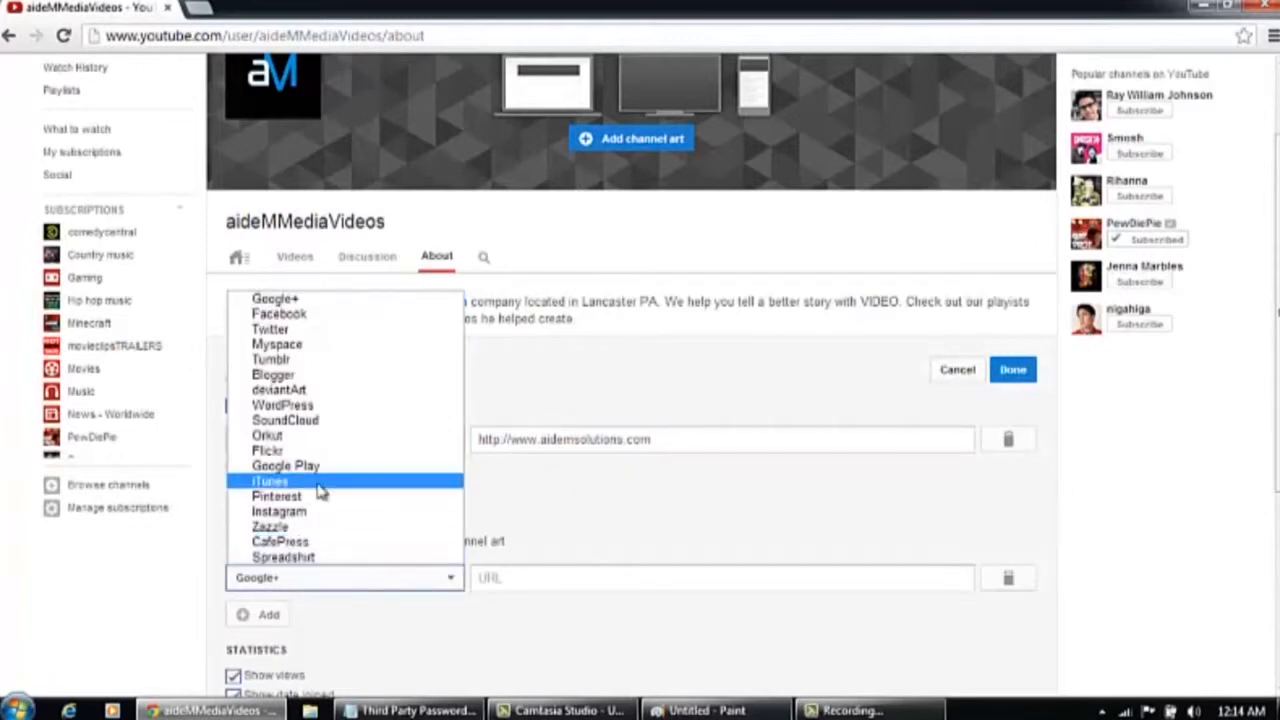
click(321, 314)
key(Tab)
text(facebook.com/aidemmedia)
scroll(1072, 411, down, 2)
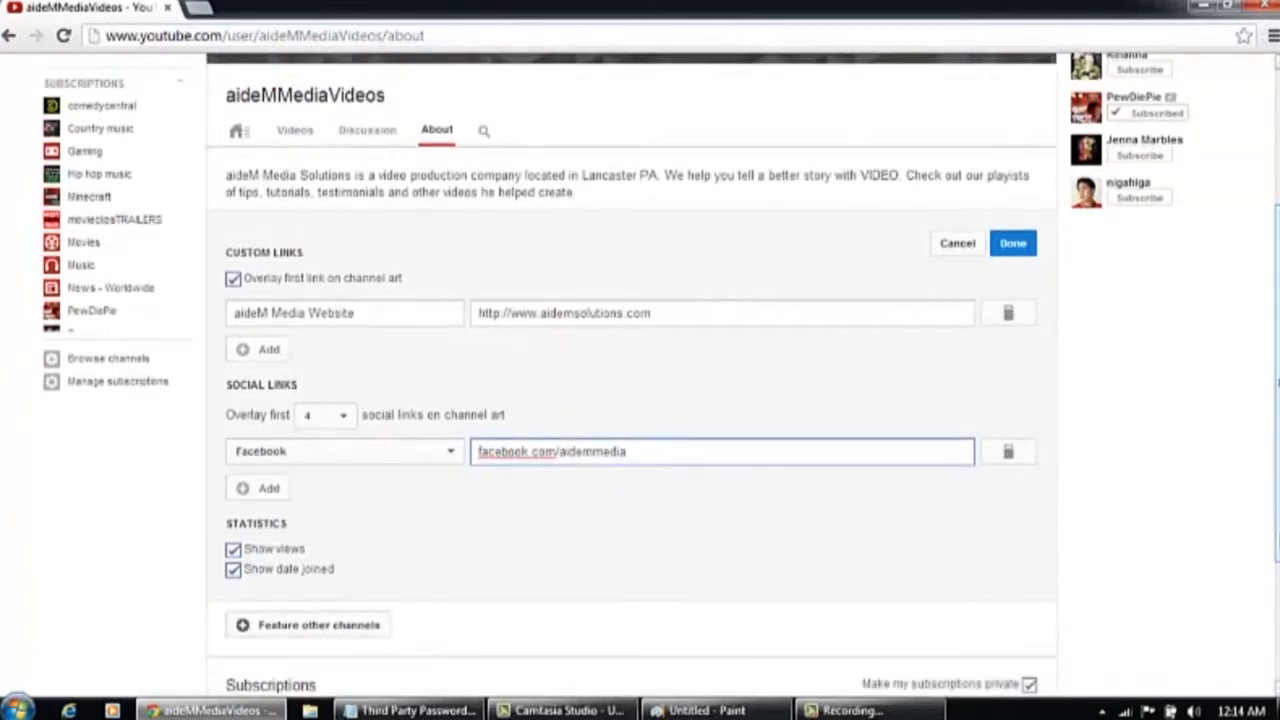
scroll(640, 380, down, 1)
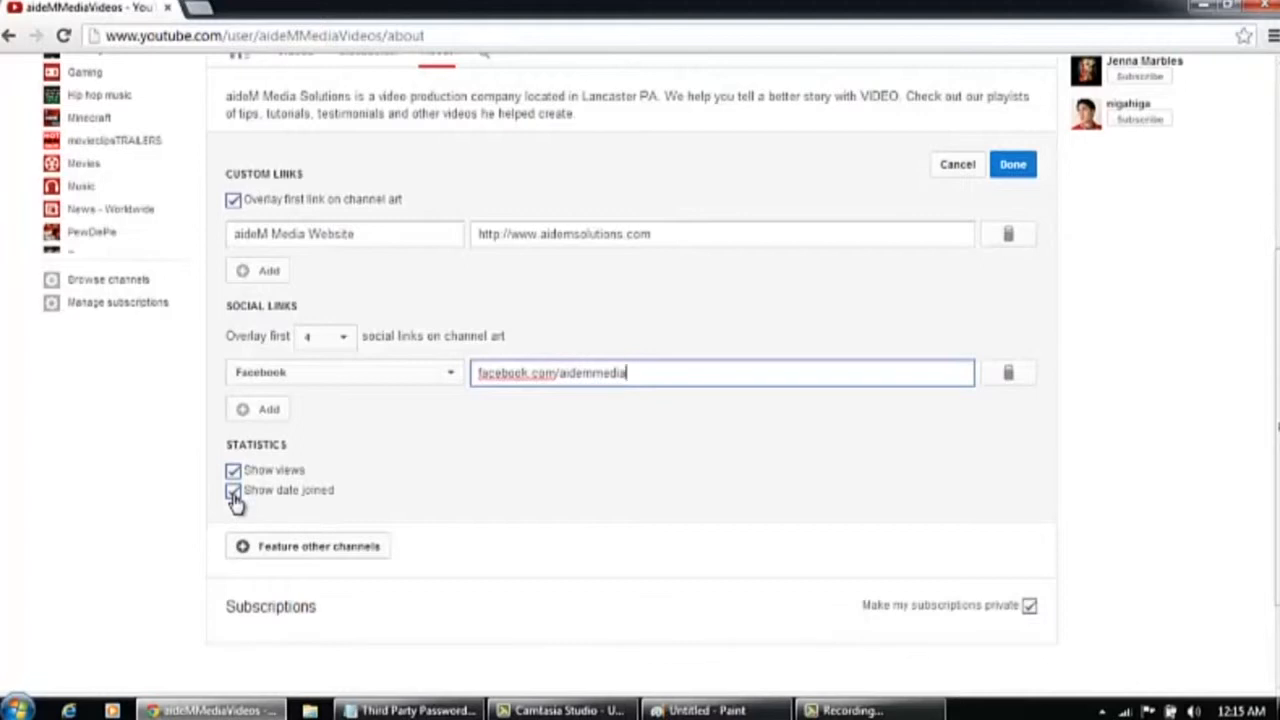
Feature other channels under the section title 'Video Tour', adding the channel youtube.com/videotourpa
click(335, 558)
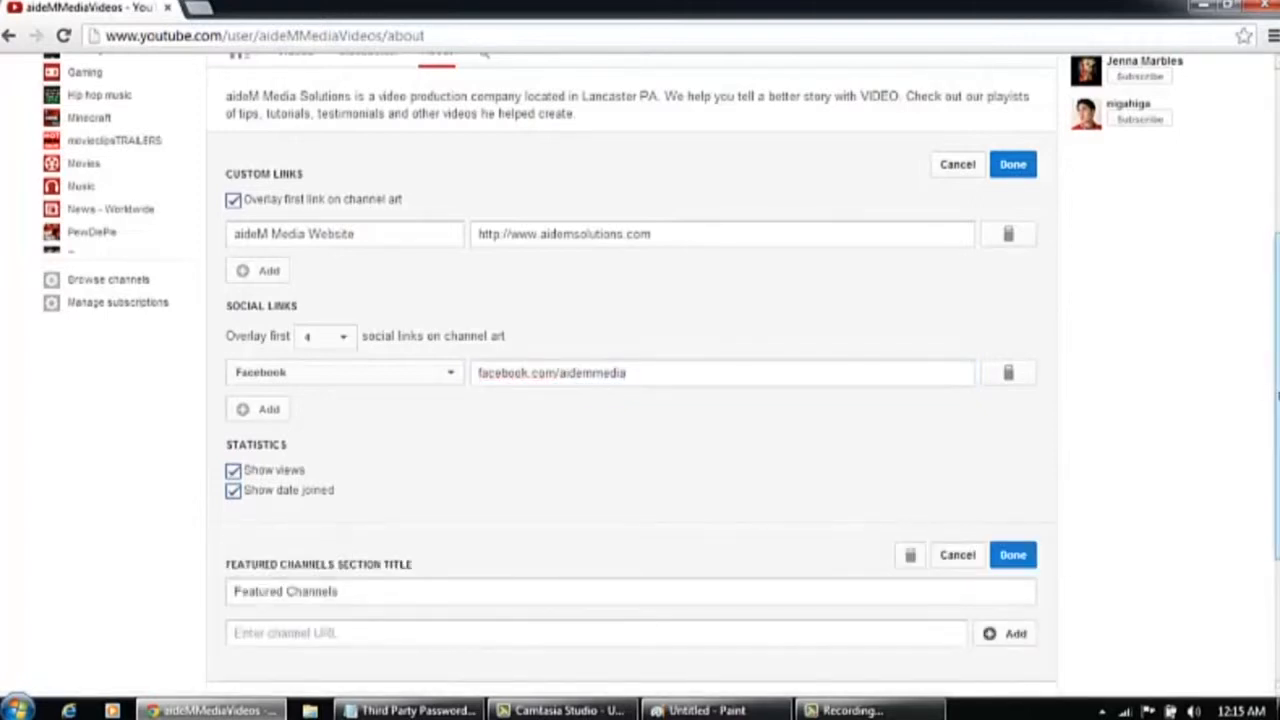
scroll(430, 480, down, 1)
click(426, 463)
key(ctrl+a)
text(Video Tour)
click(104, 515)
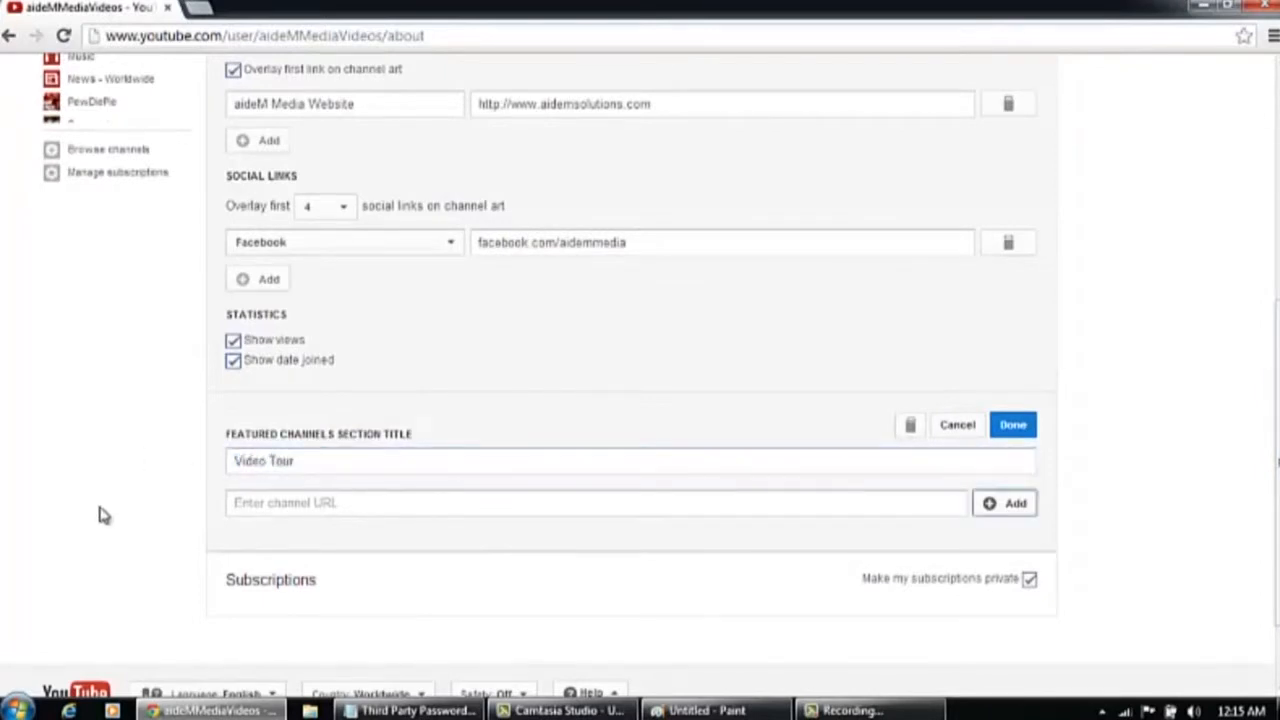
click(260, 500)
text(youtube.com/videota)
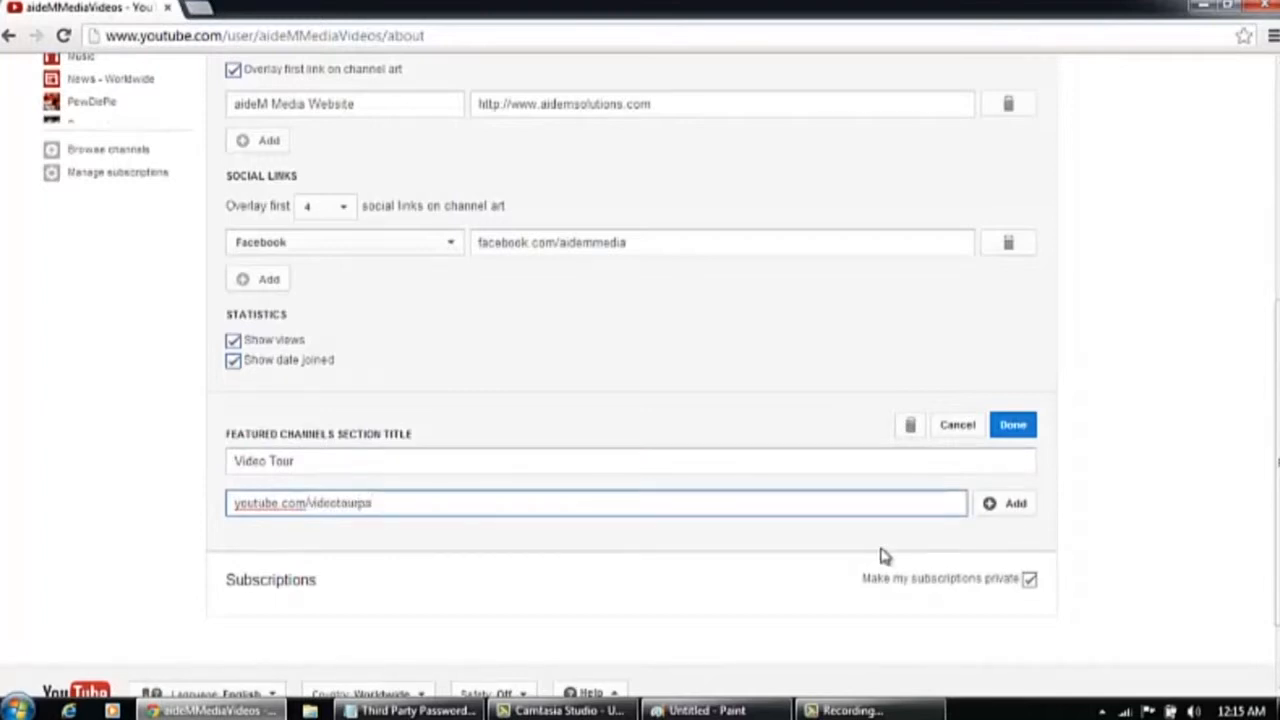
click(1008, 512)
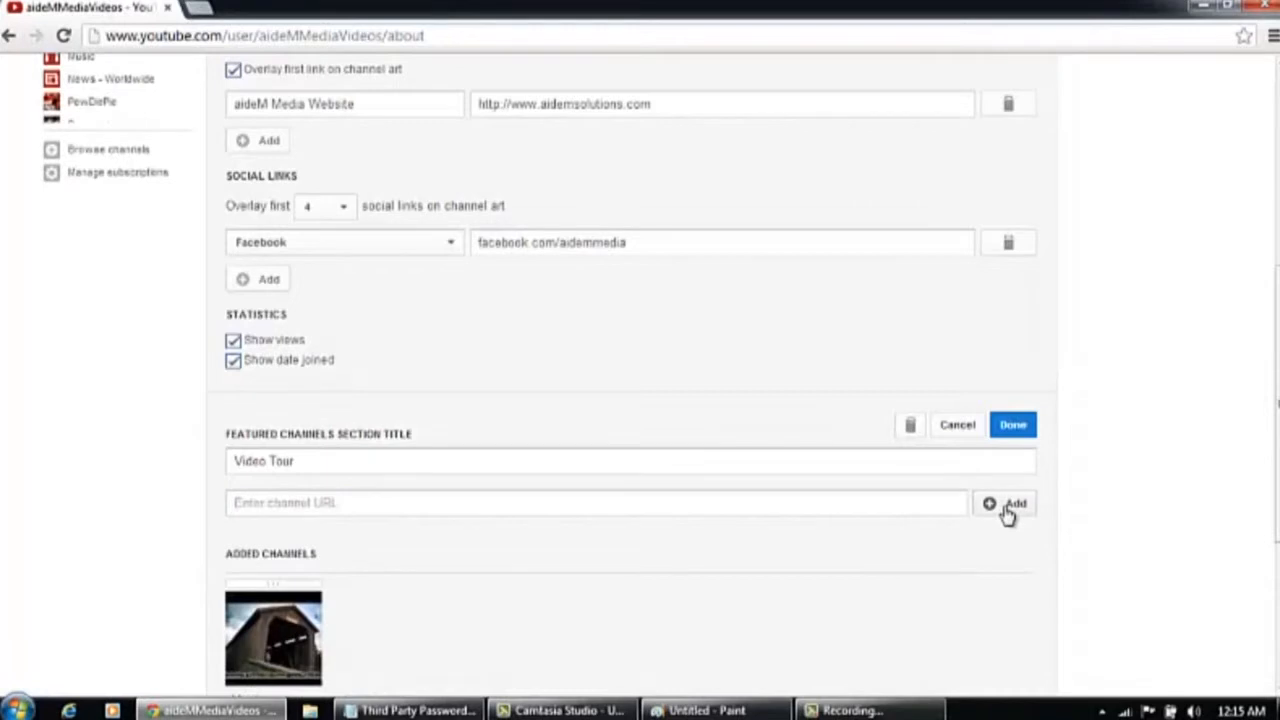
Toggle the Make my subscriptions private option off and back on
scroll(1277, 398, down, 2)
scroll(1277, 398, down, 2)
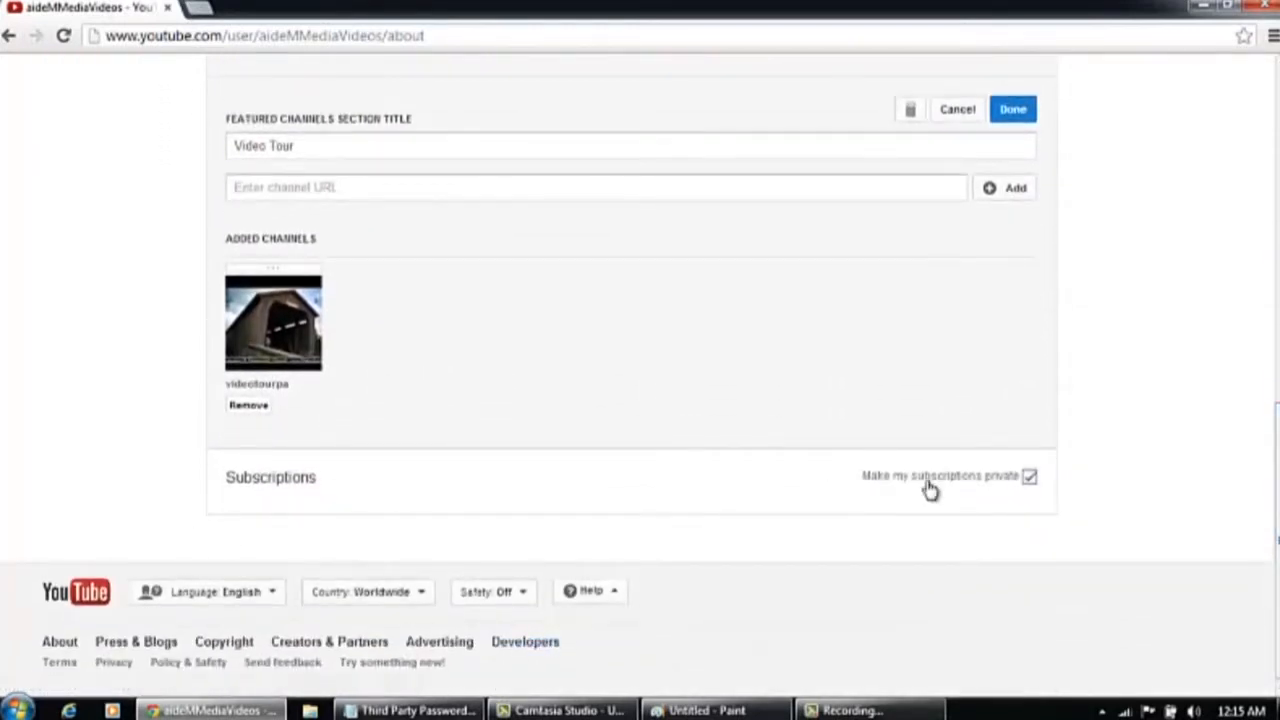
click(1031, 477)
click(1032, 477)
click(1031, 477)
scroll(1277, 400, down, 3)
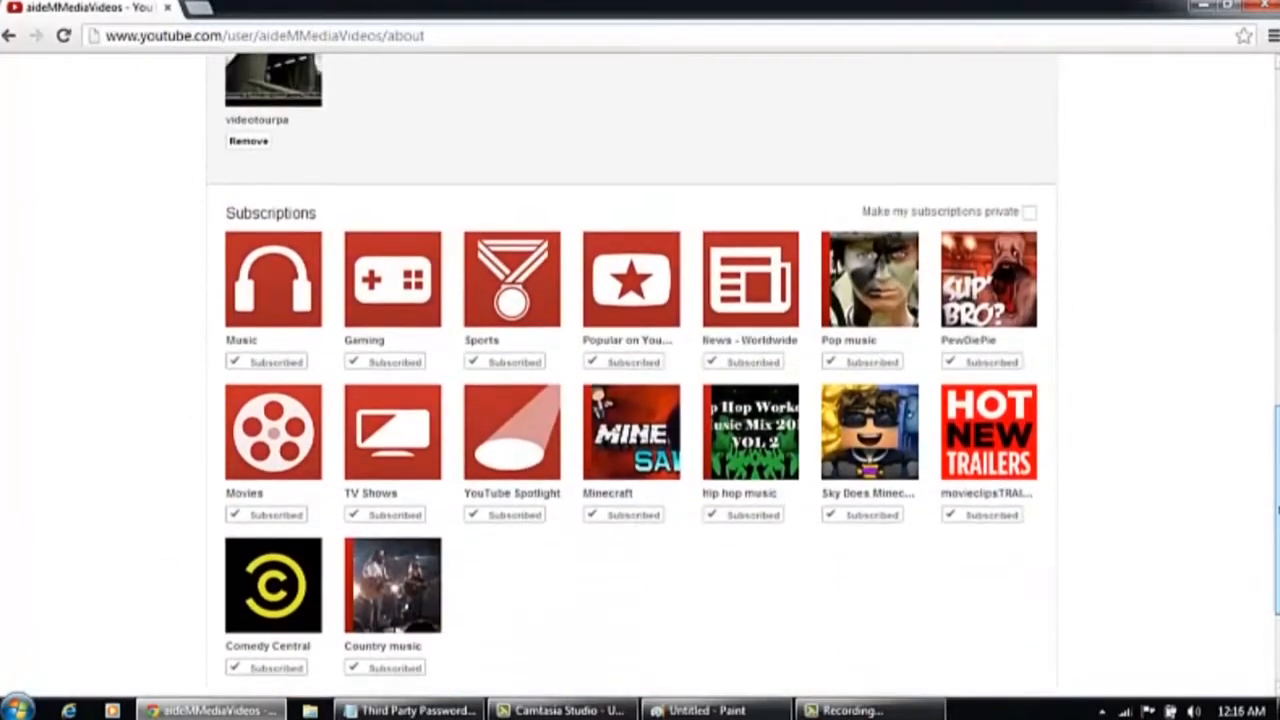
scroll(983, 383, up, 3)
click(1030, 413)
drag(1277, 440, 1276, 103)
drag(1273, 103, 1277, 212)
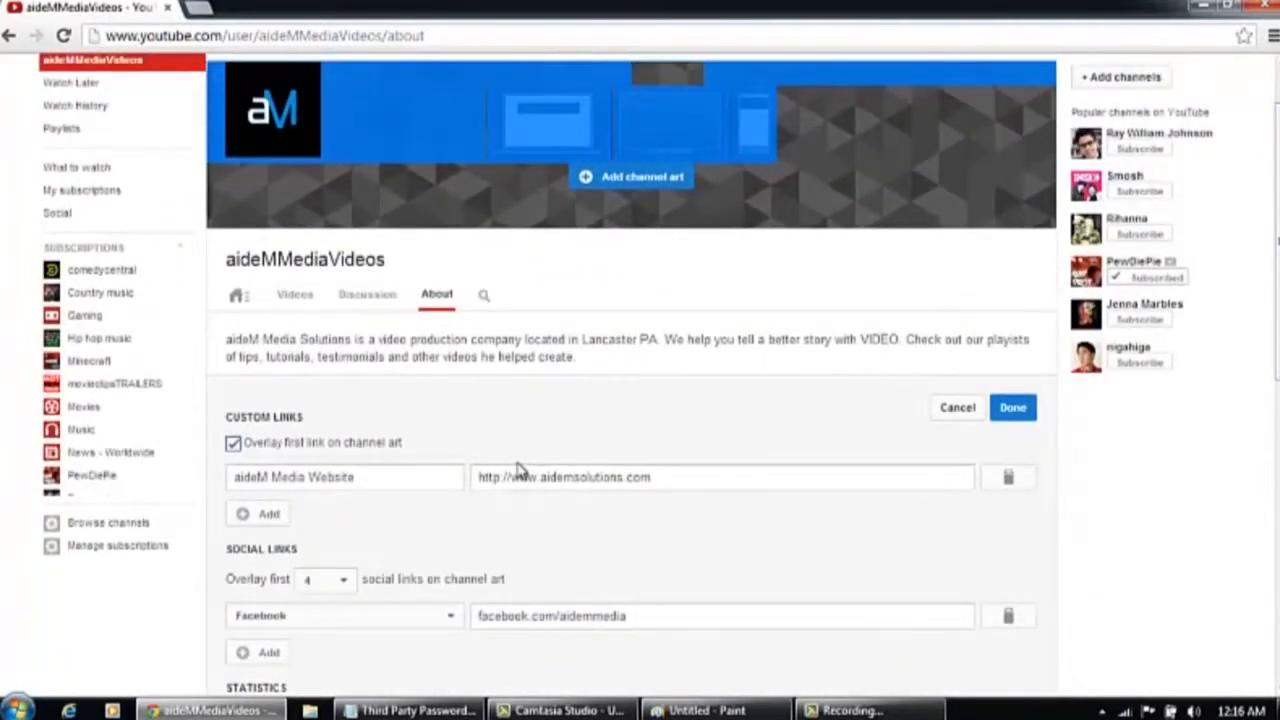
Leave the About page, preview the channel as the public sees it, and return to About
click(386, 302)
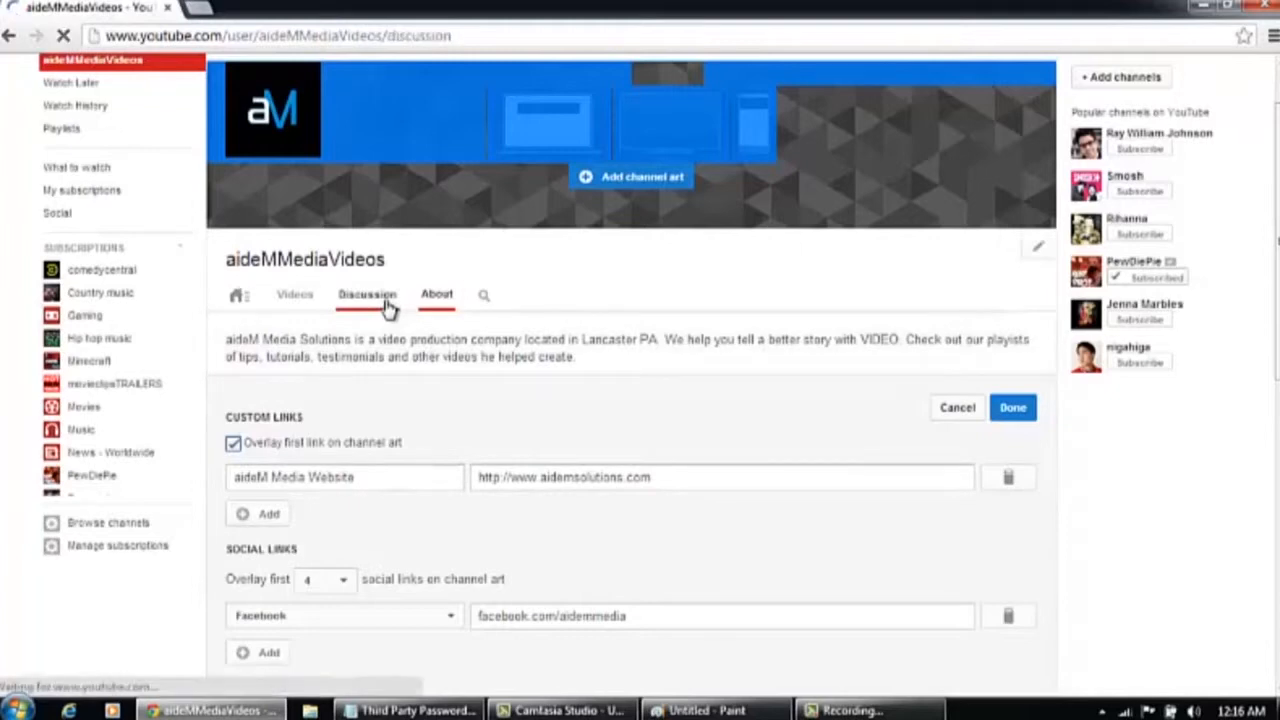
click(441, 371)
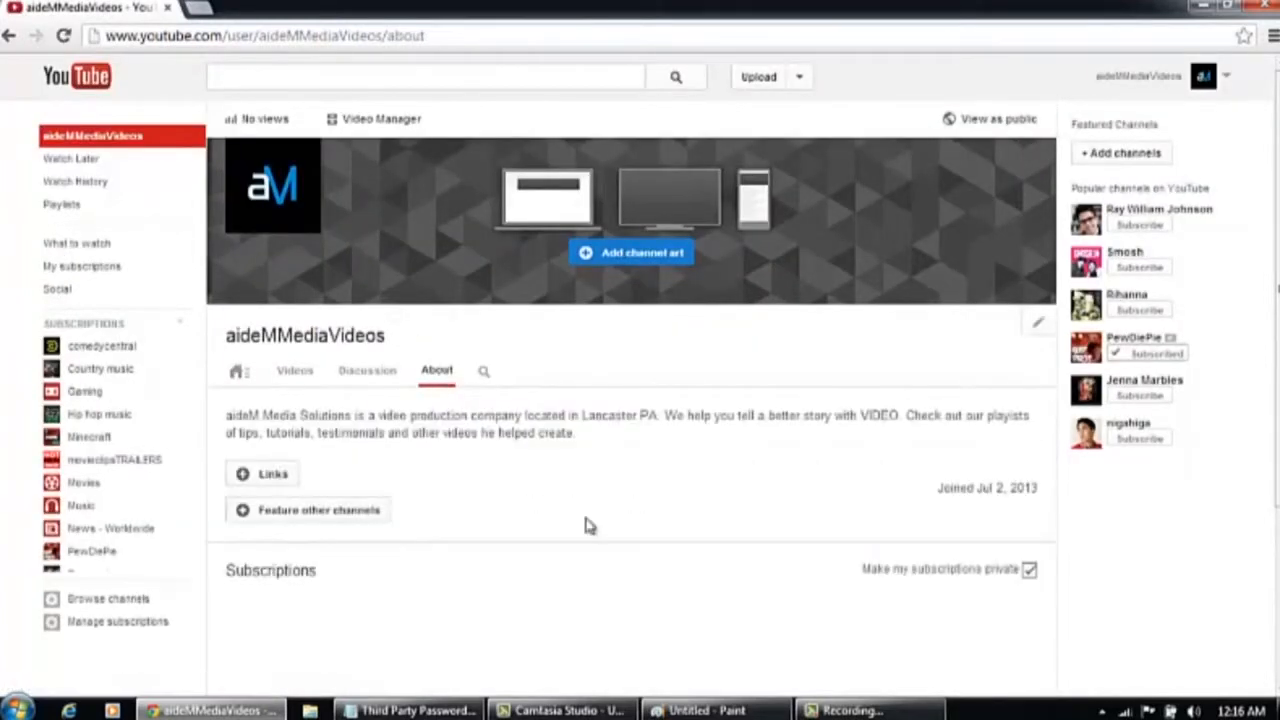
mouse_move(1276, 361)
mouse_down()
mouse_move(1277, 439)
mouse_move(1276, 350)
mouse_up()
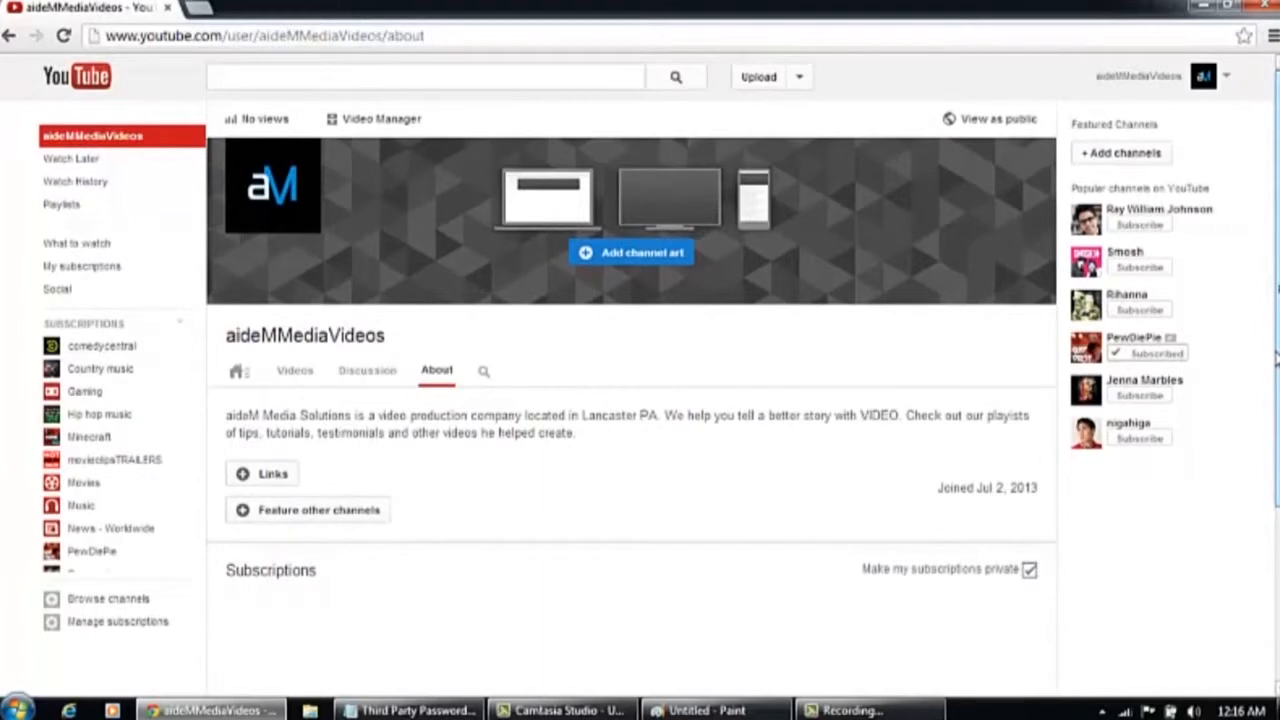
click(1020, 120)
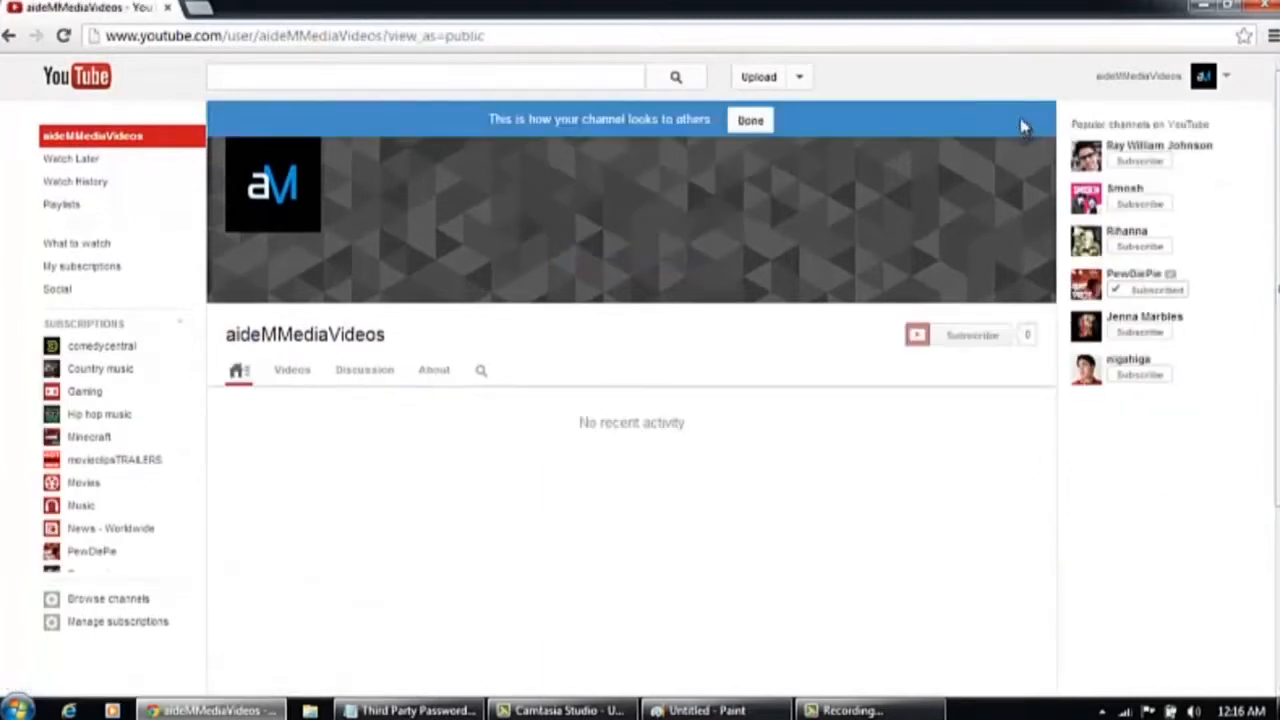
click(753, 124)
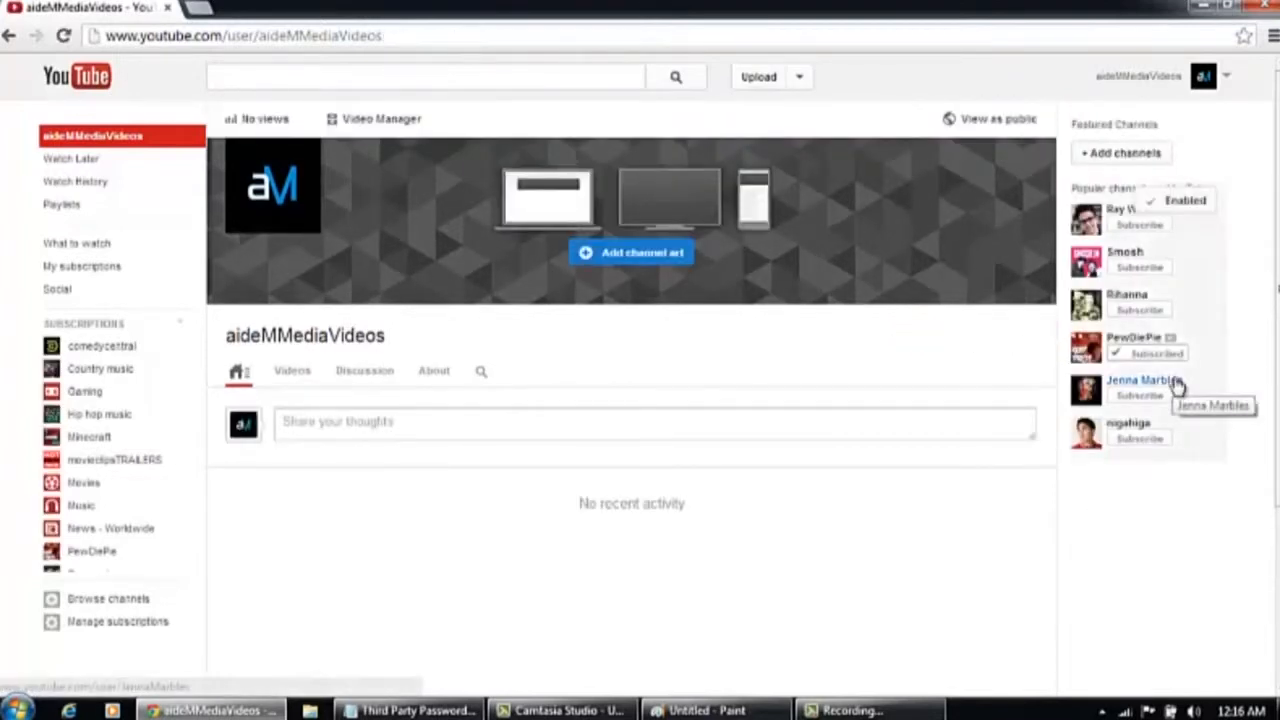
click(434, 371)
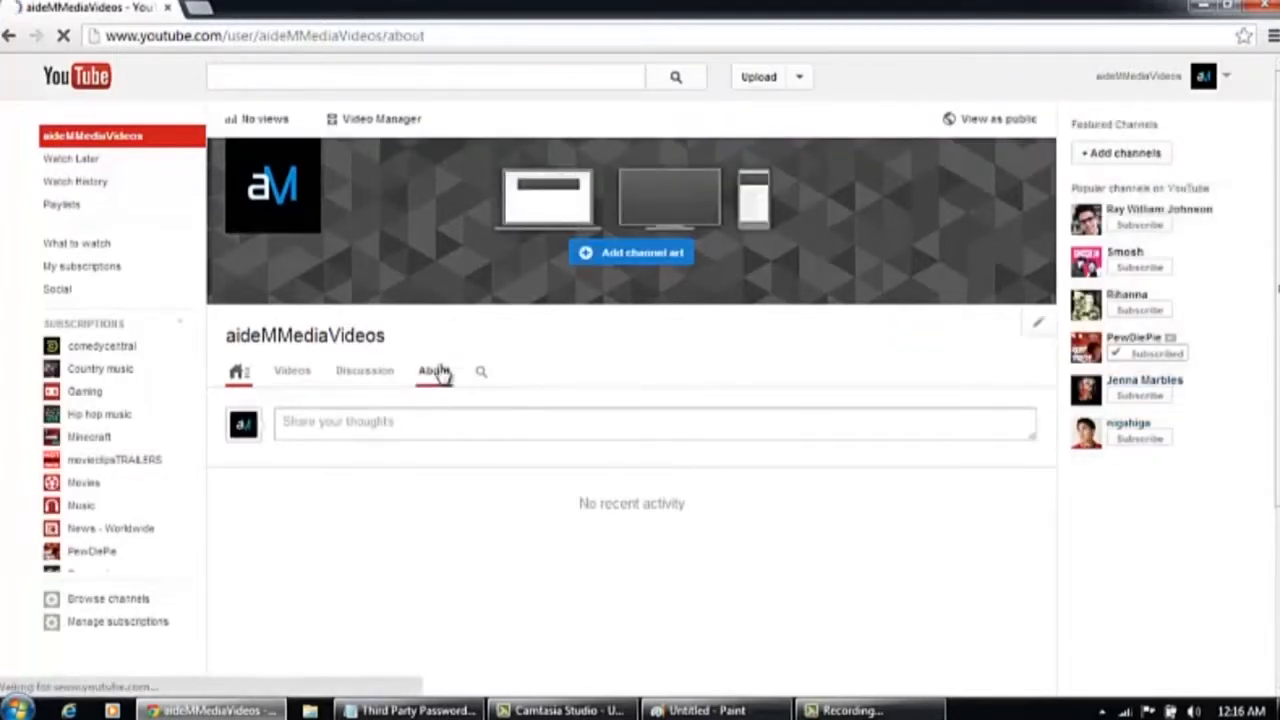
click(272, 475)
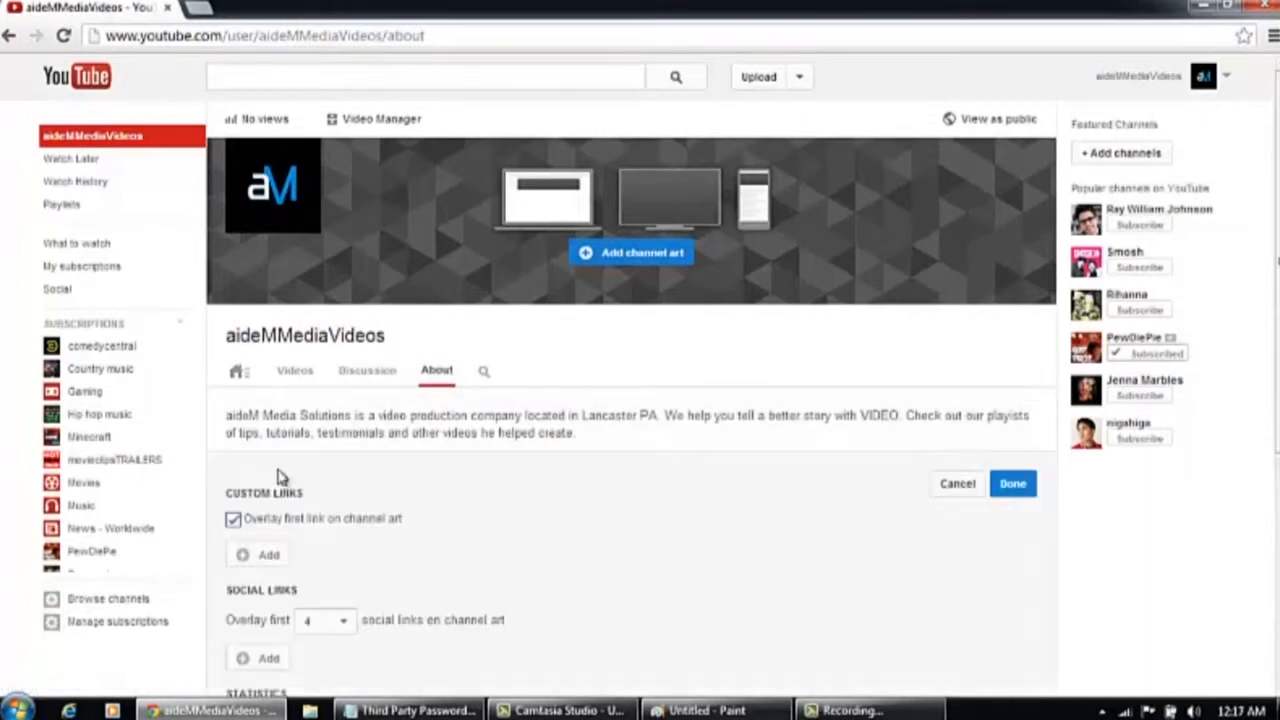
click(268, 556)
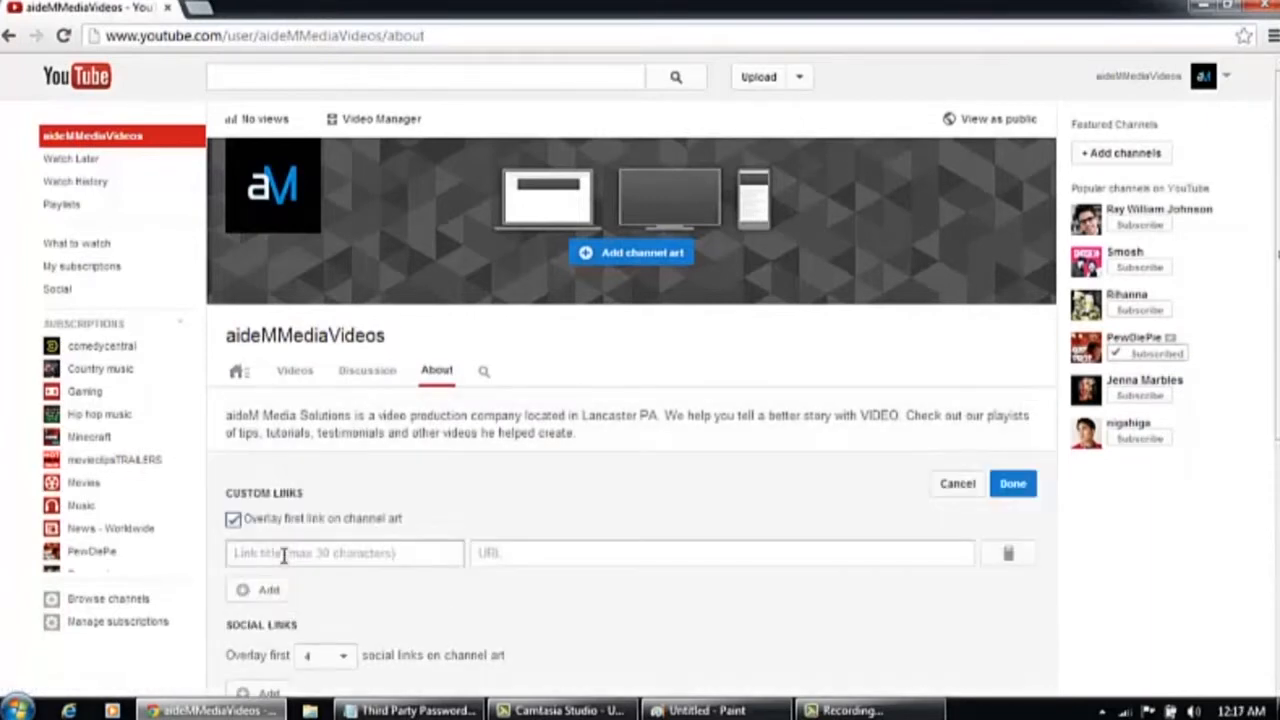
click(284, 556)
text(aideM Media Website)
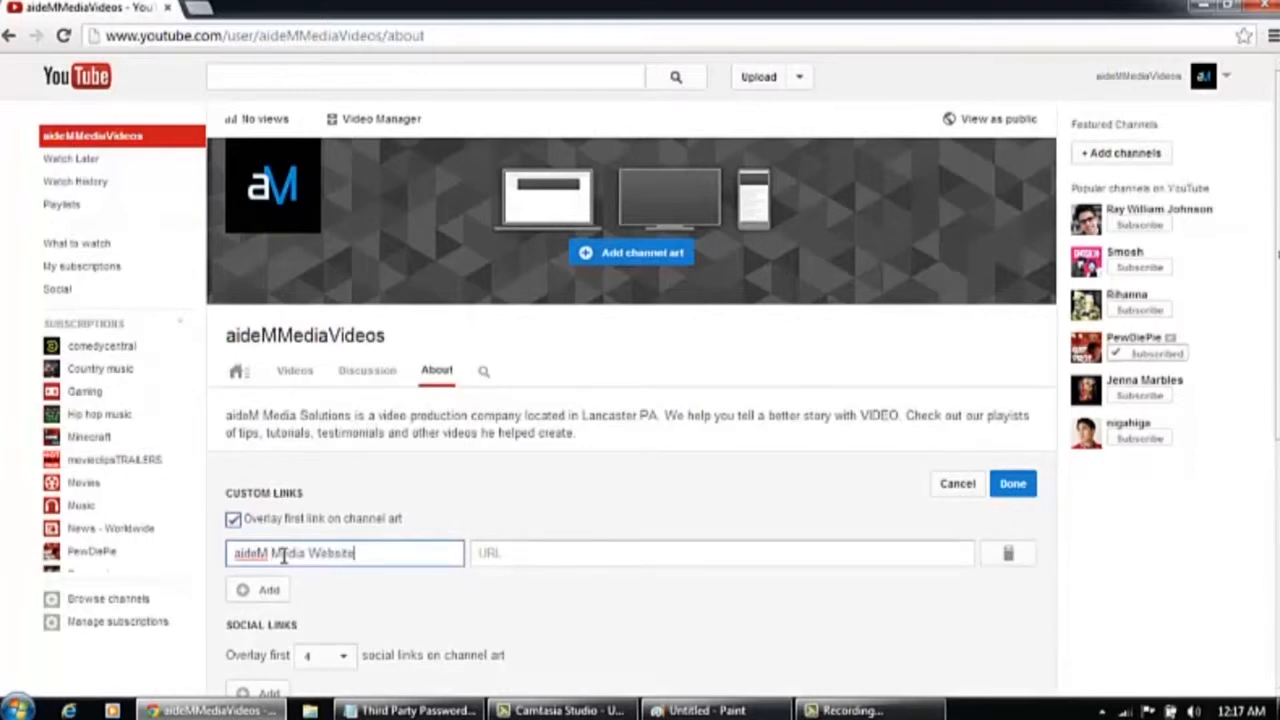
key(Tab)
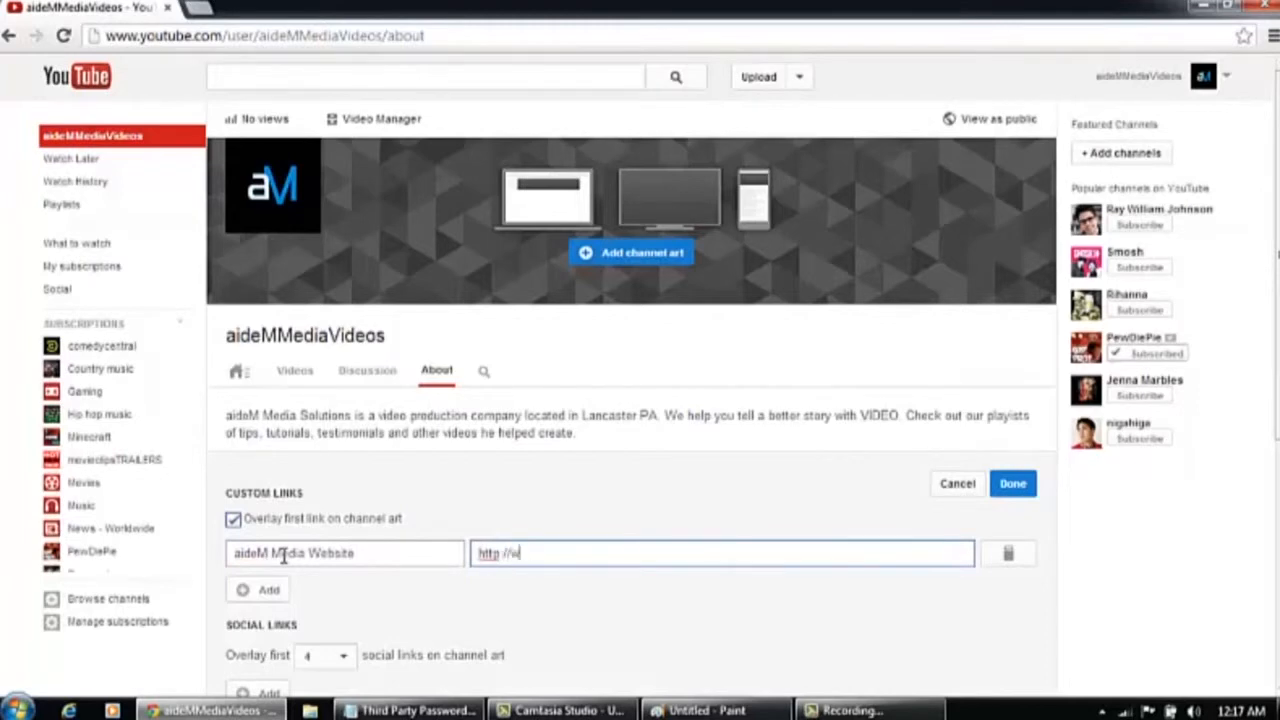
text(http://www.aidemsolutions.com)
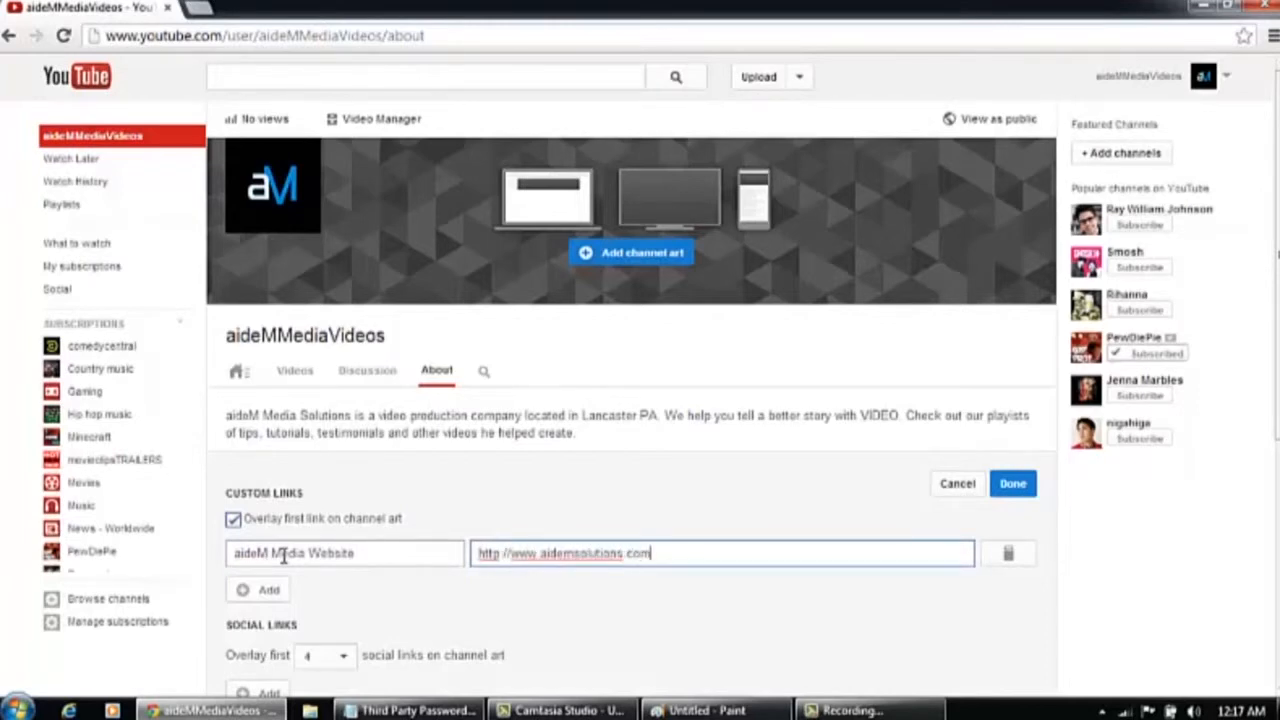
Add a Facebook social link with the URL facebook.com/aidemmedia and save the links
scroll(640, 400, down, 2)
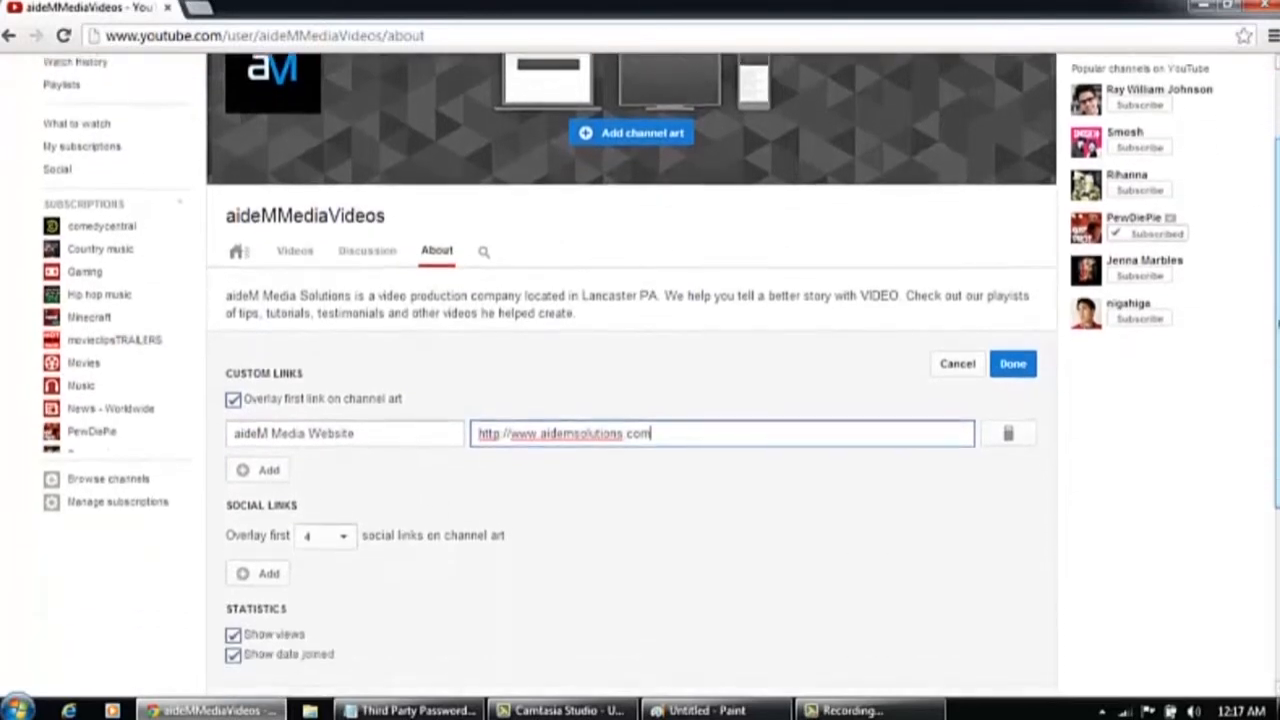
drag(1277, 323, 1277, 363)
click(262, 510)
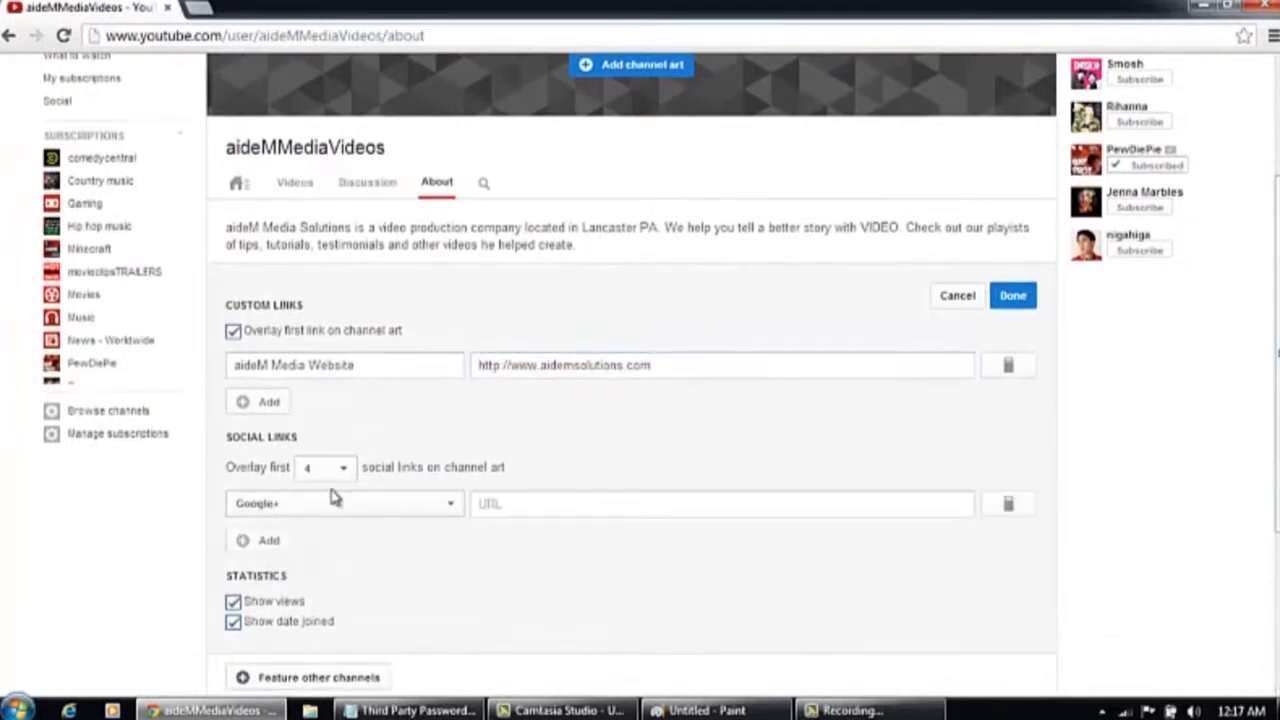
click(335, 505)
click(305, 240)
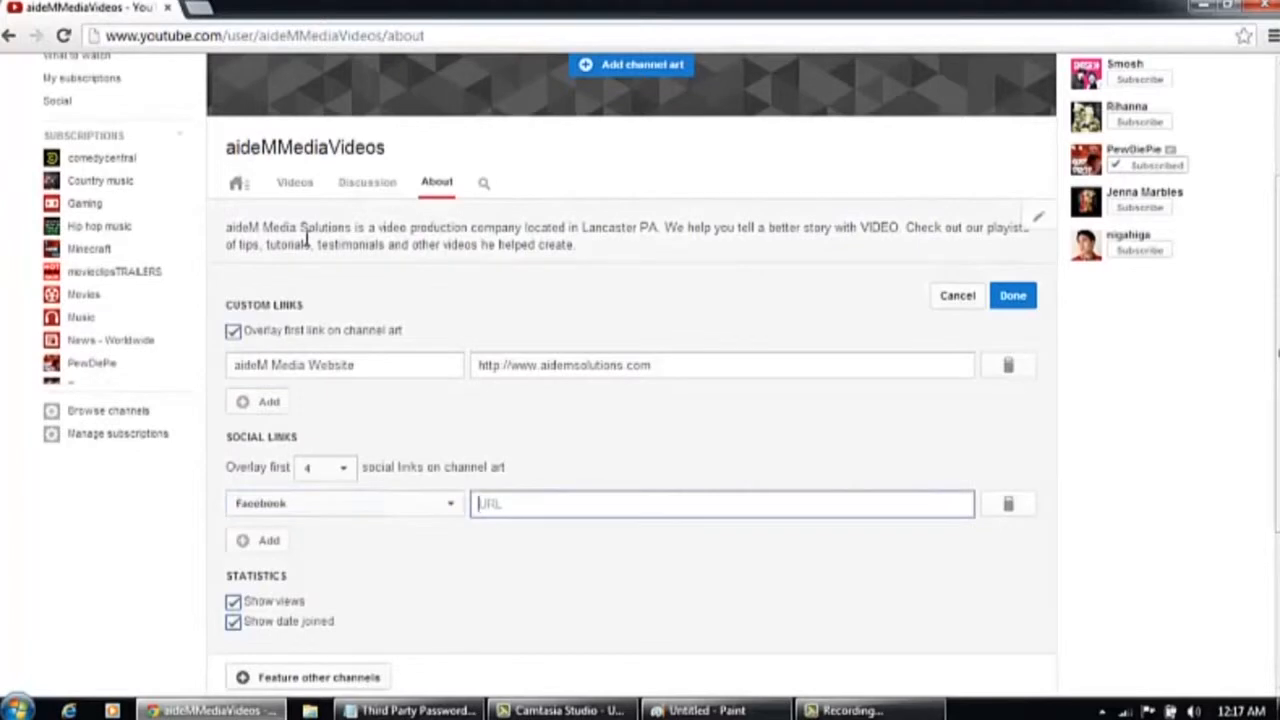
text(facebook.com/aidemmedia)
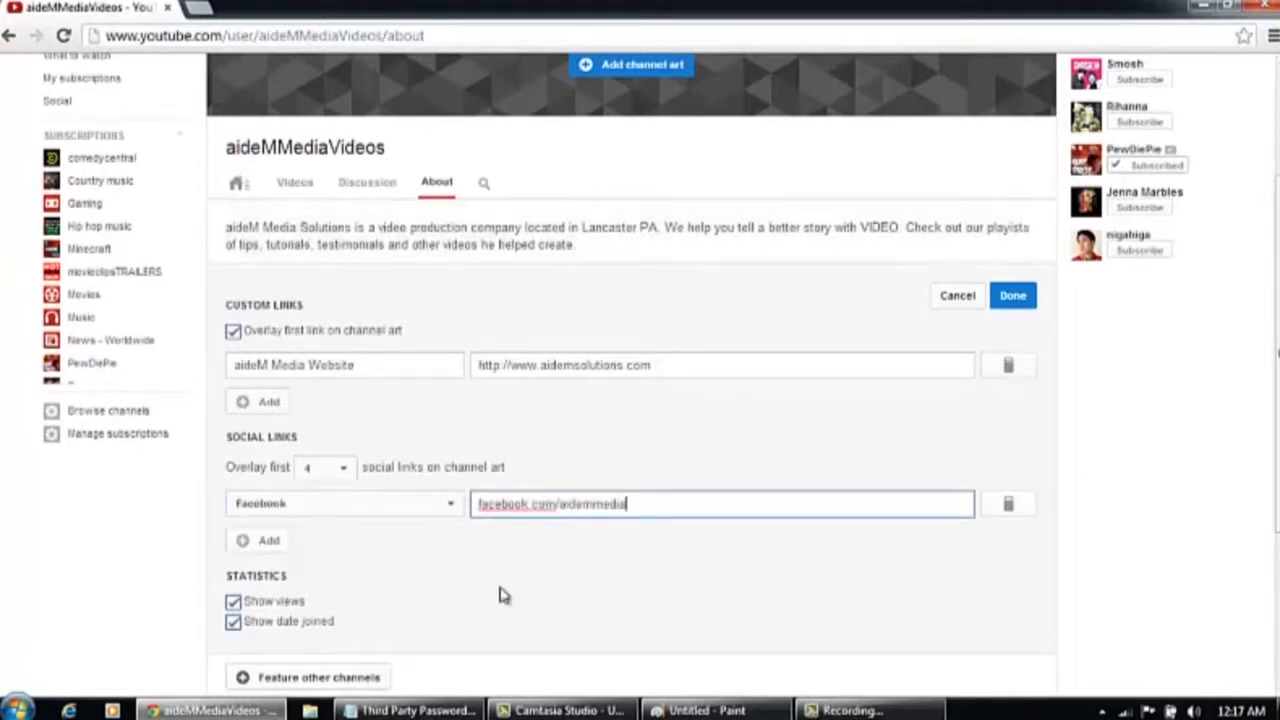
drag(1277, 398, 1277, 365)
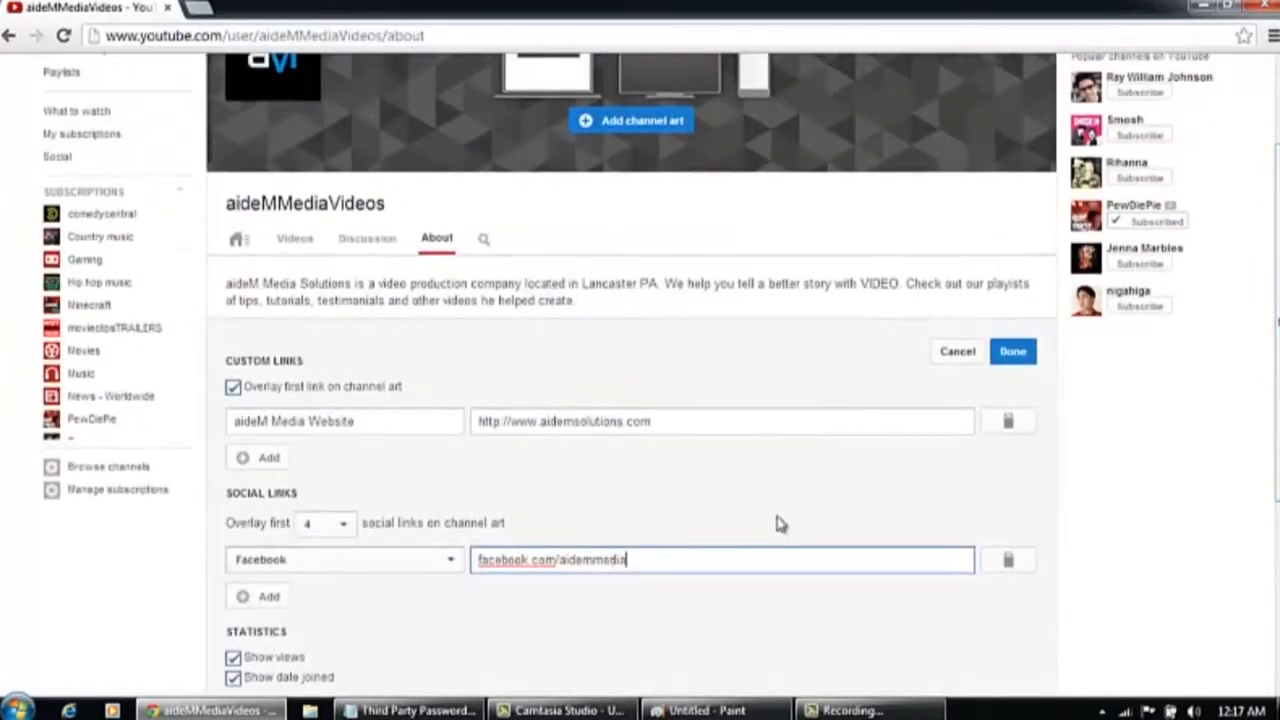
click(1014, 356)
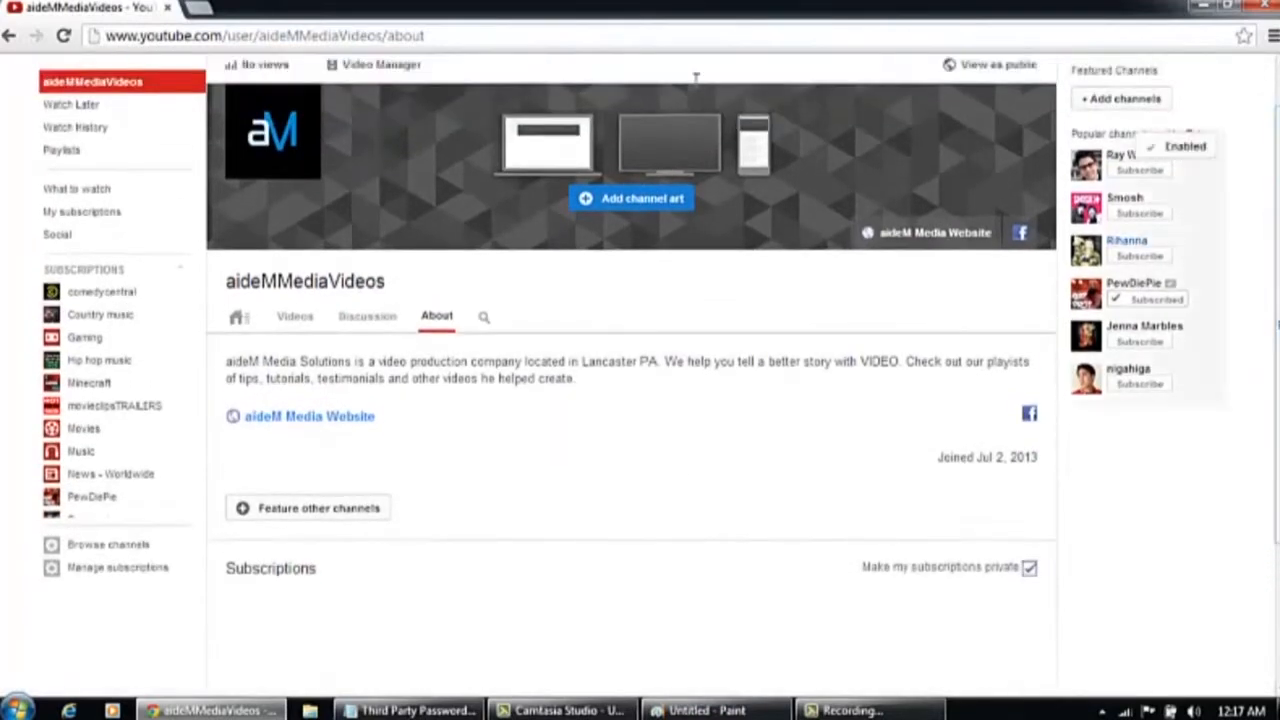
Post the comment 'If you have any questions or would like support, please comment here we will be glad to speak with you !' in the channel's Discussion section
click(385, 326)
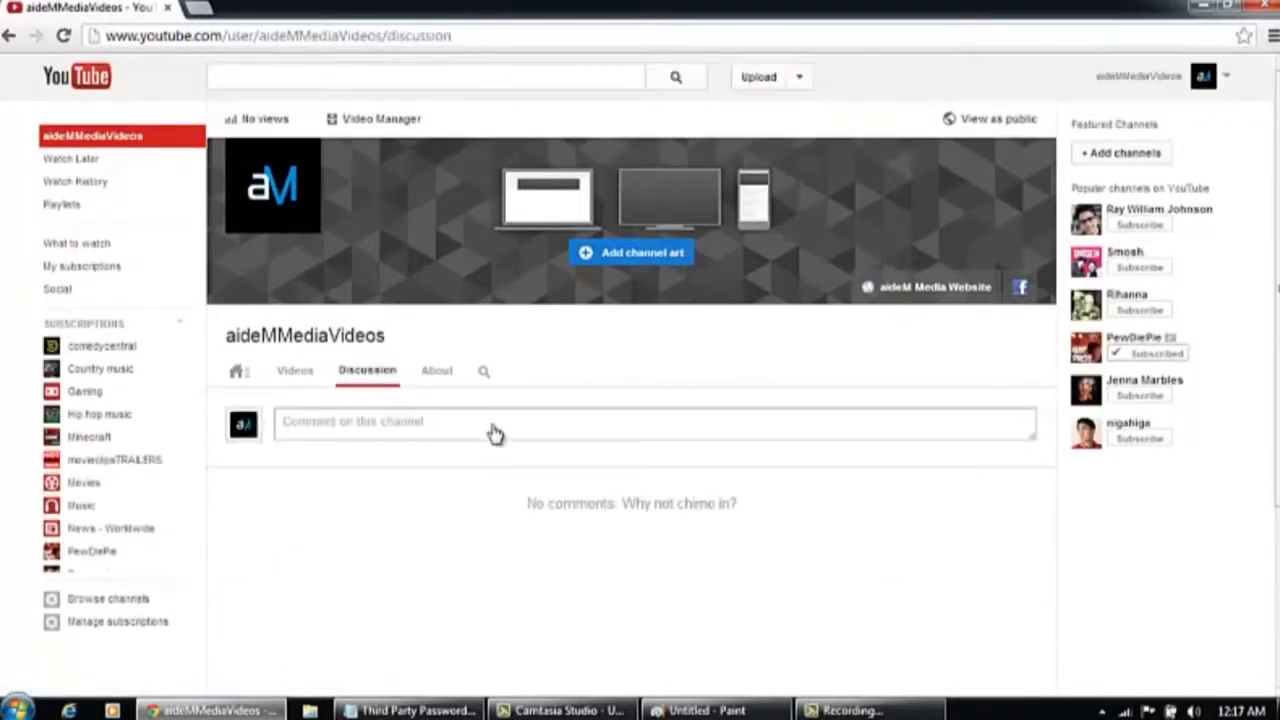
click(492, 427)
text(If you have any questions )
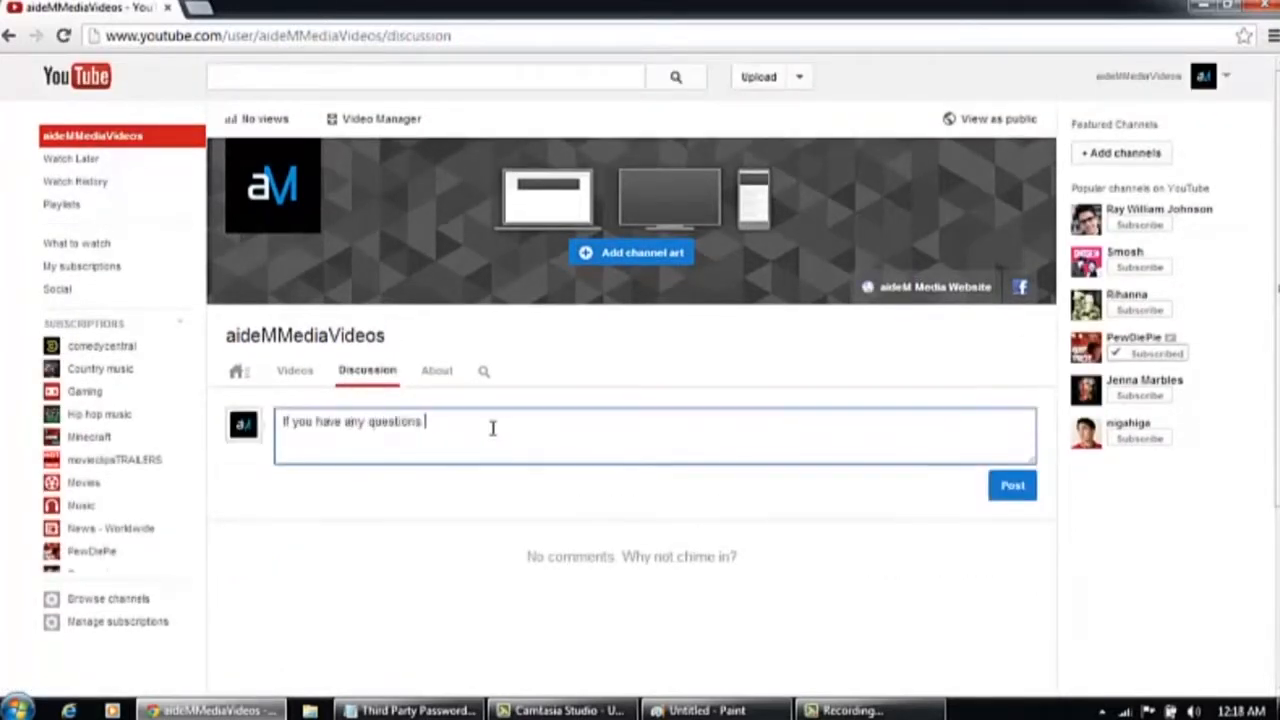
text(or would loke support, please )
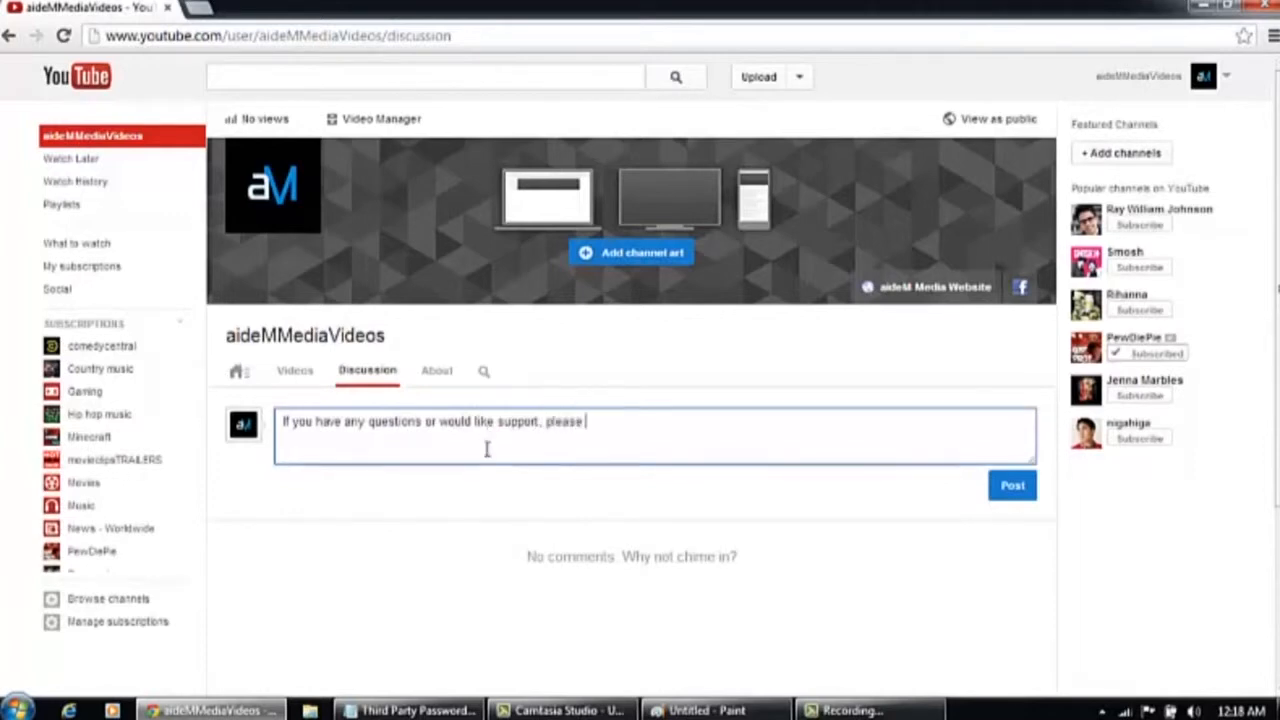
text(comment here we will be glad )
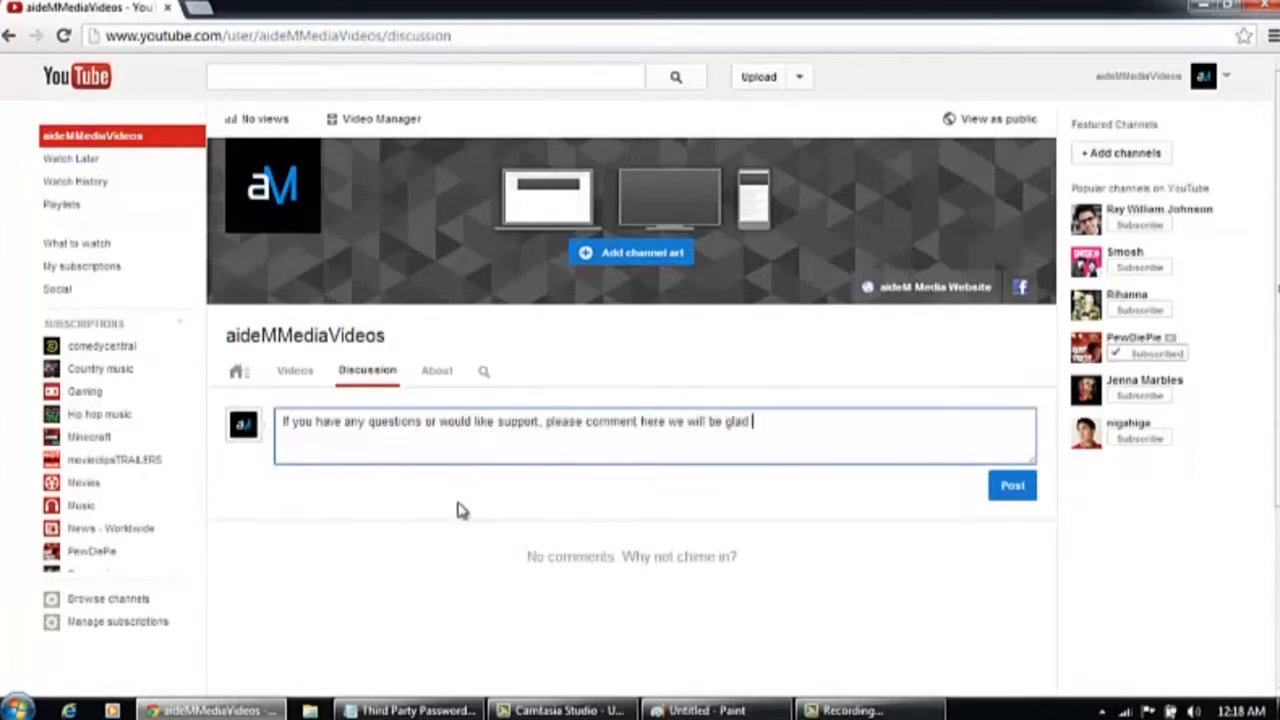
text(to speak with you !)
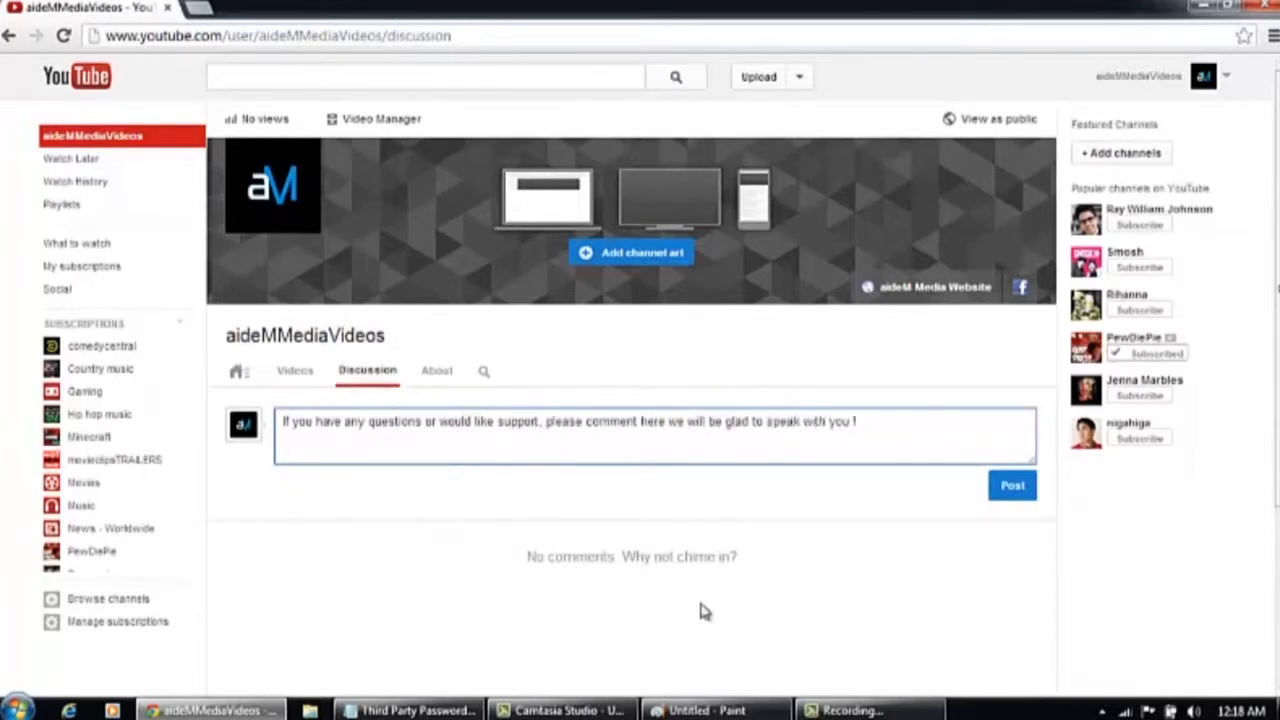
click(1012, 486)
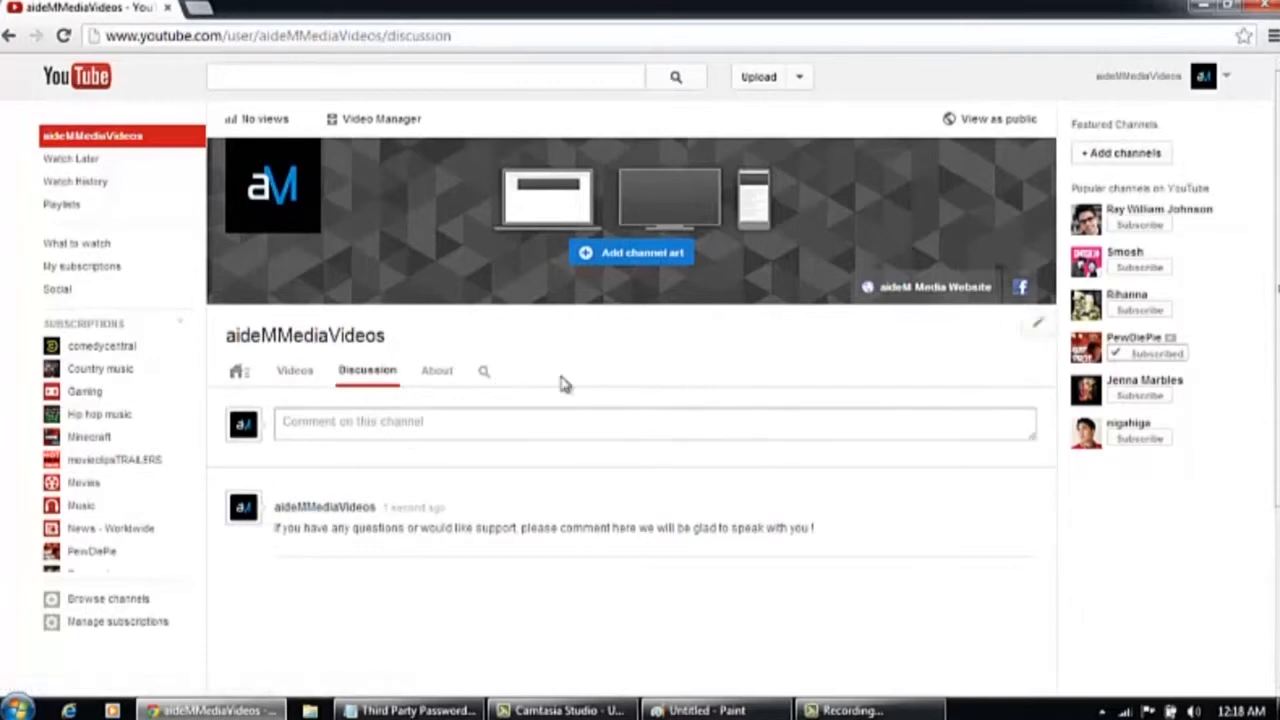
Open the video upload page from the channel's Videos section
click(290, 376)
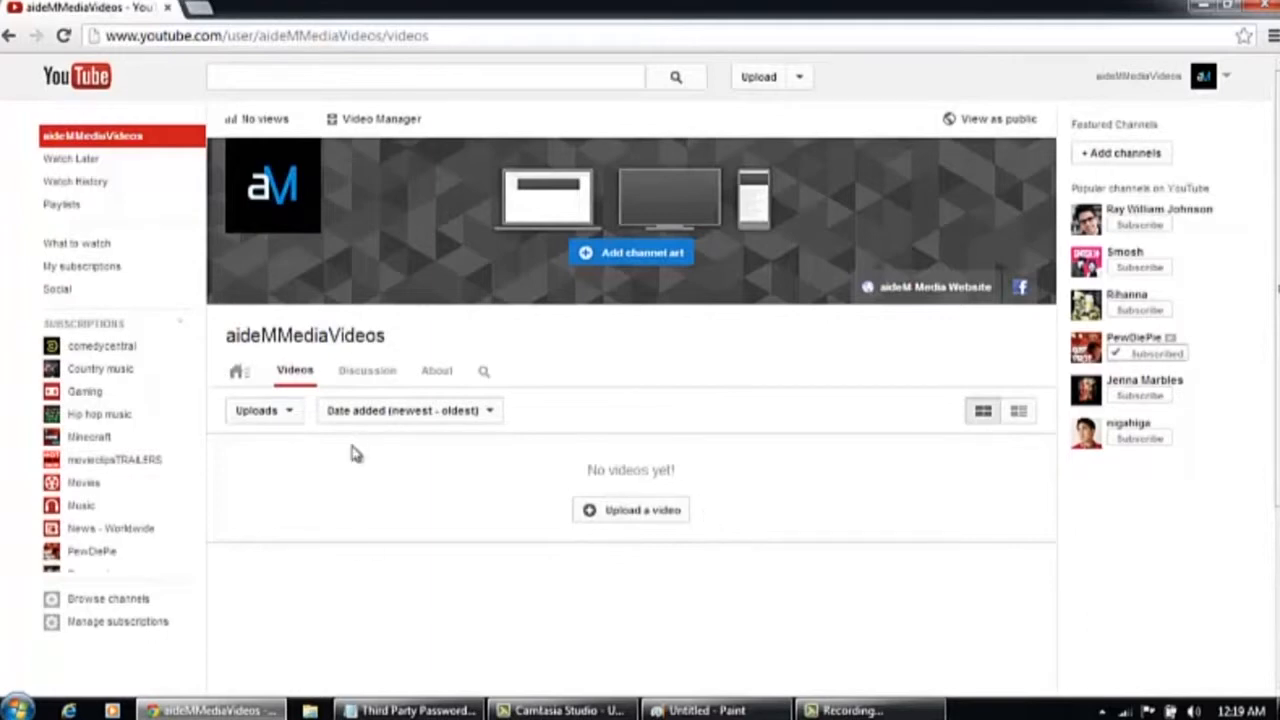
click(278, 414)
click(288, 415)
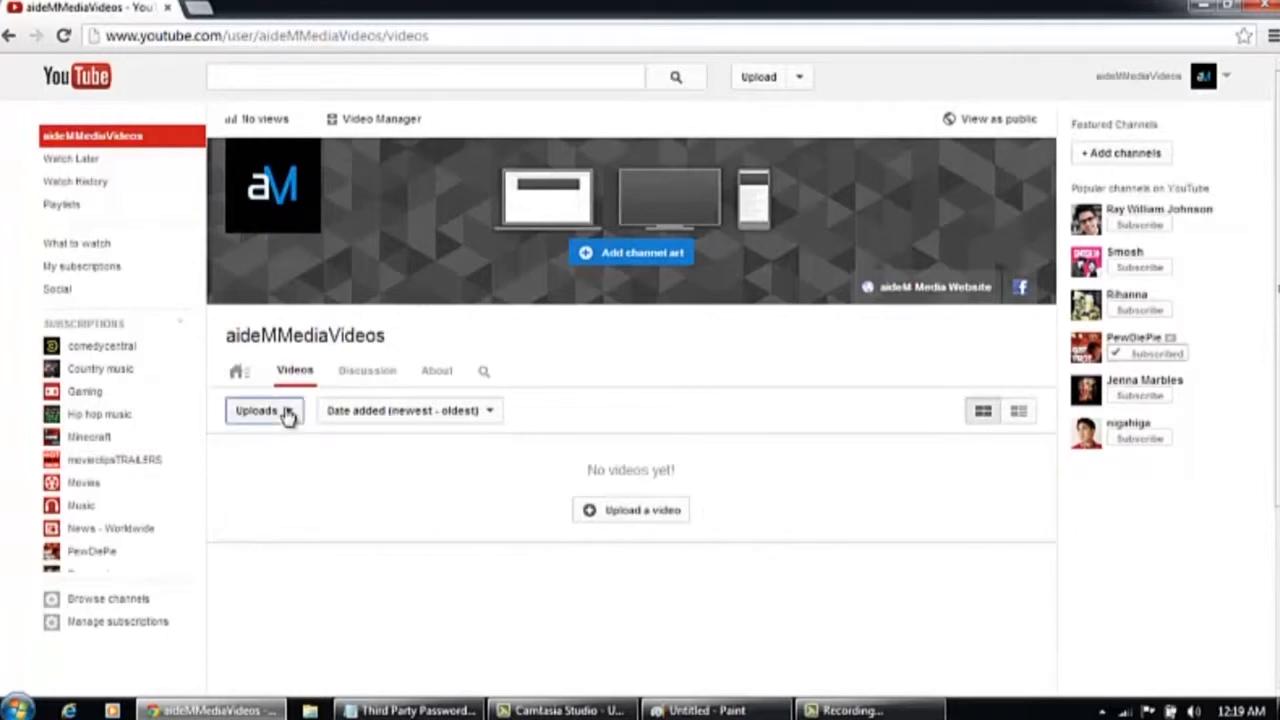
click(614, 512)
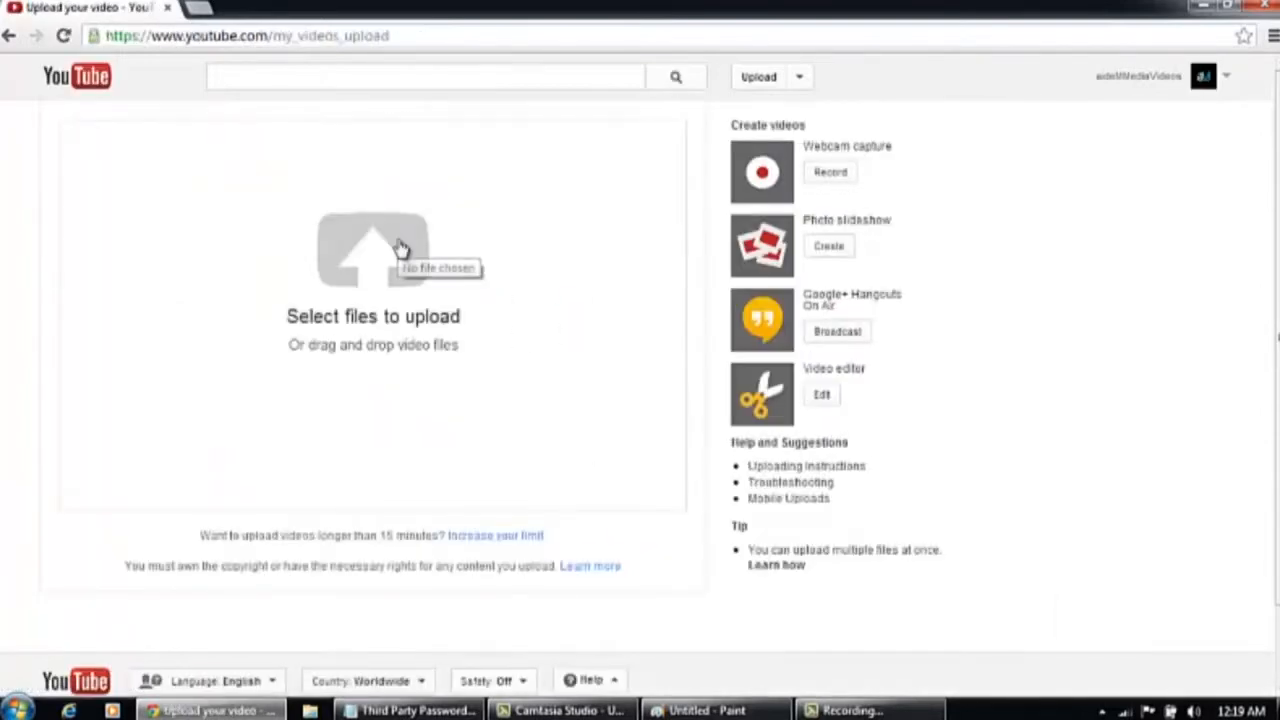
Upload the video 'Video Production - Lancaster PA' from the DEMO VIDS folder in the Videos library
click(391, 268)
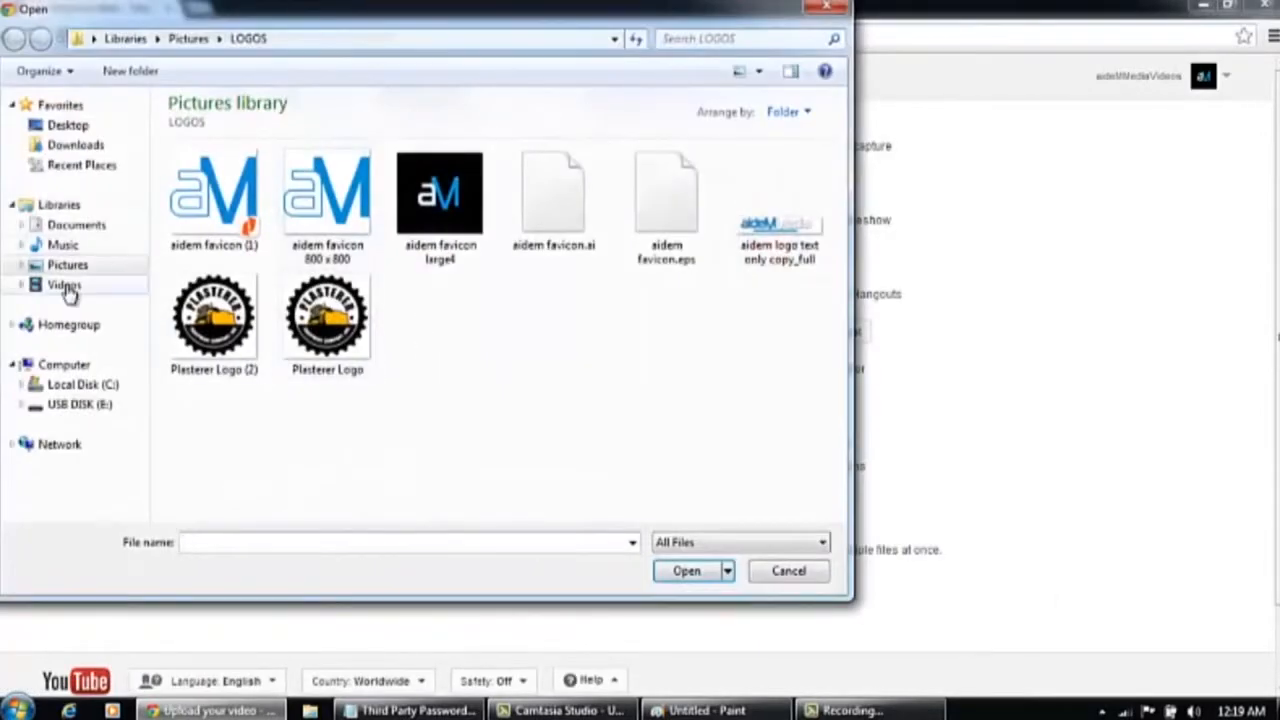
click(64, 285)
double_click(432, 195)
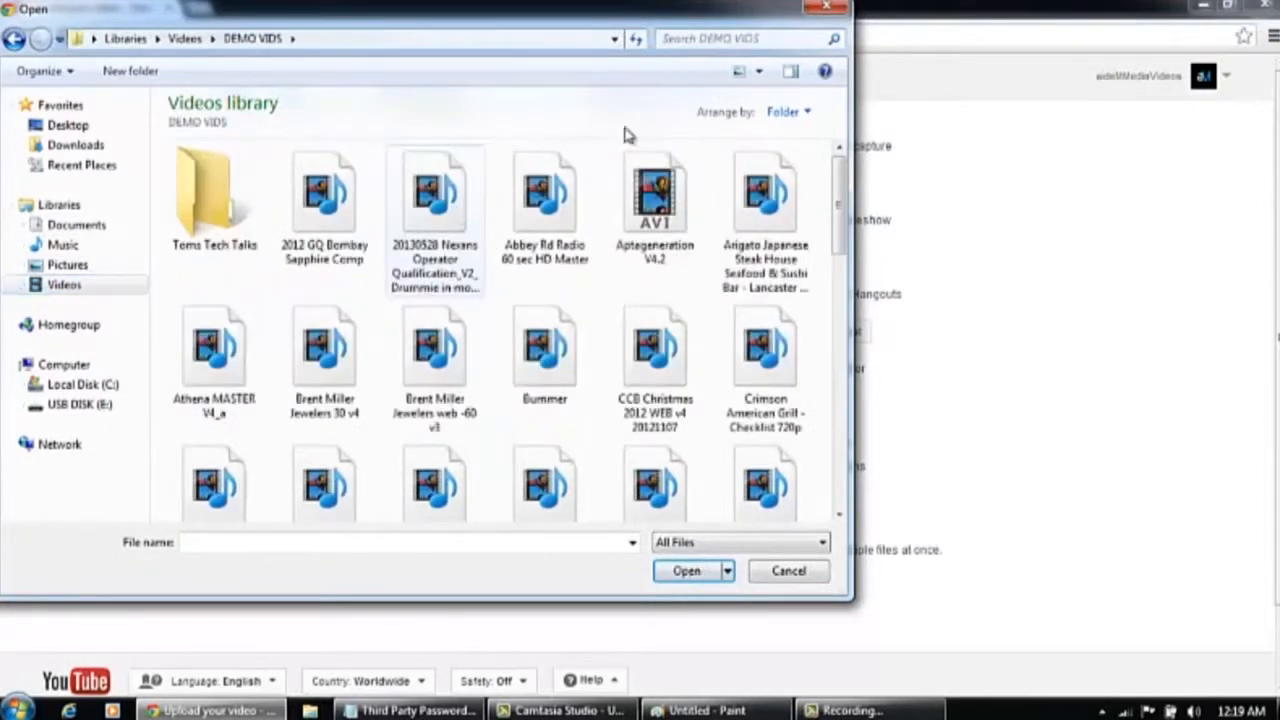
scroll(840, 490, down, 6)
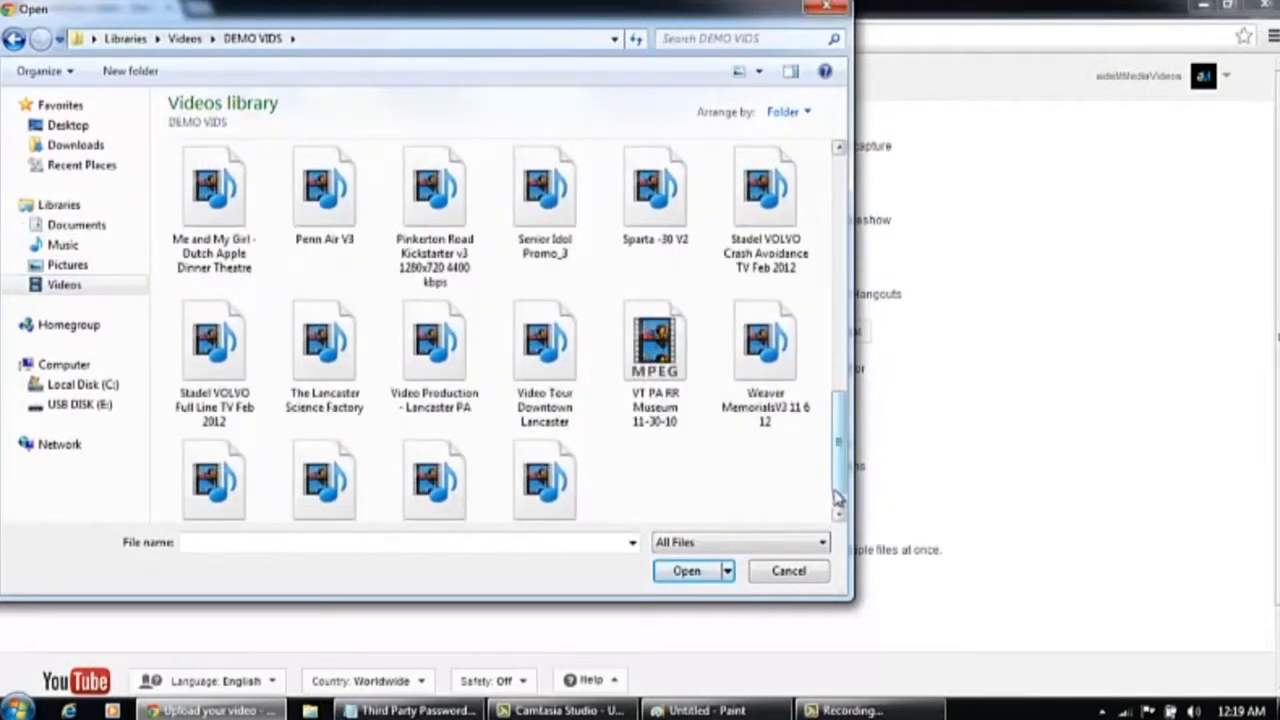
scroll(838, 497, down, 1)
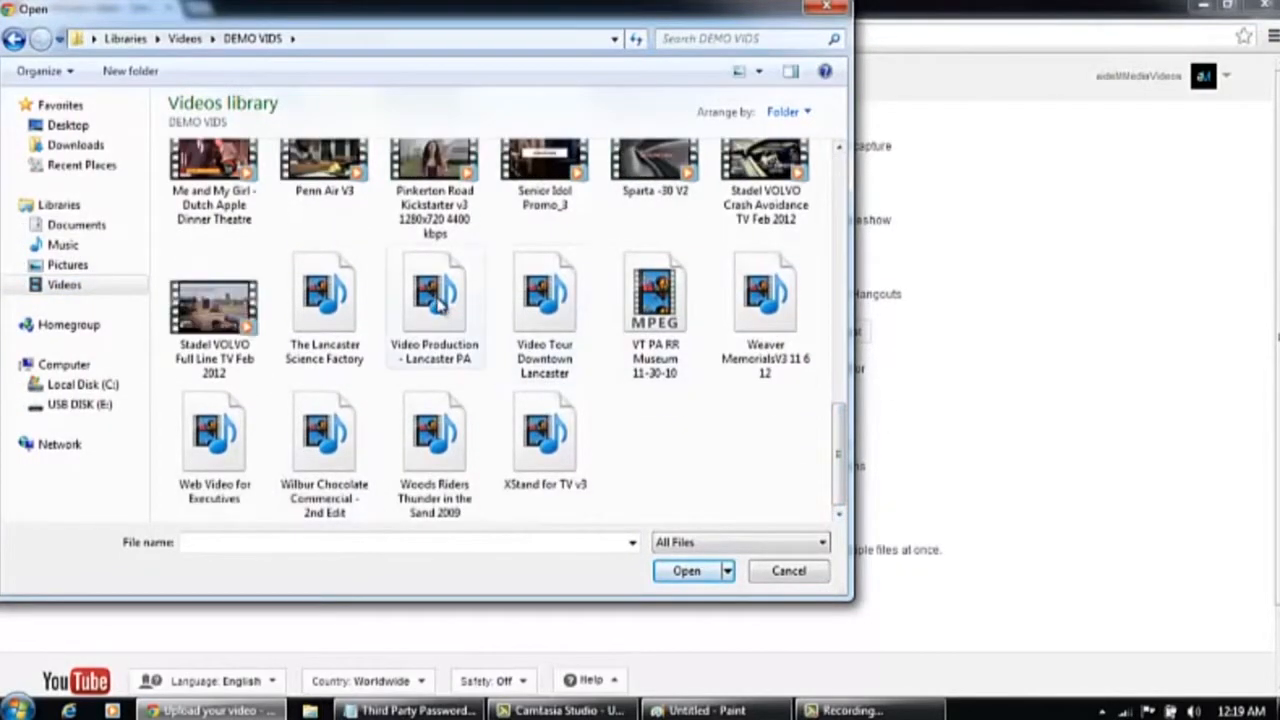
double_click(440, 305)
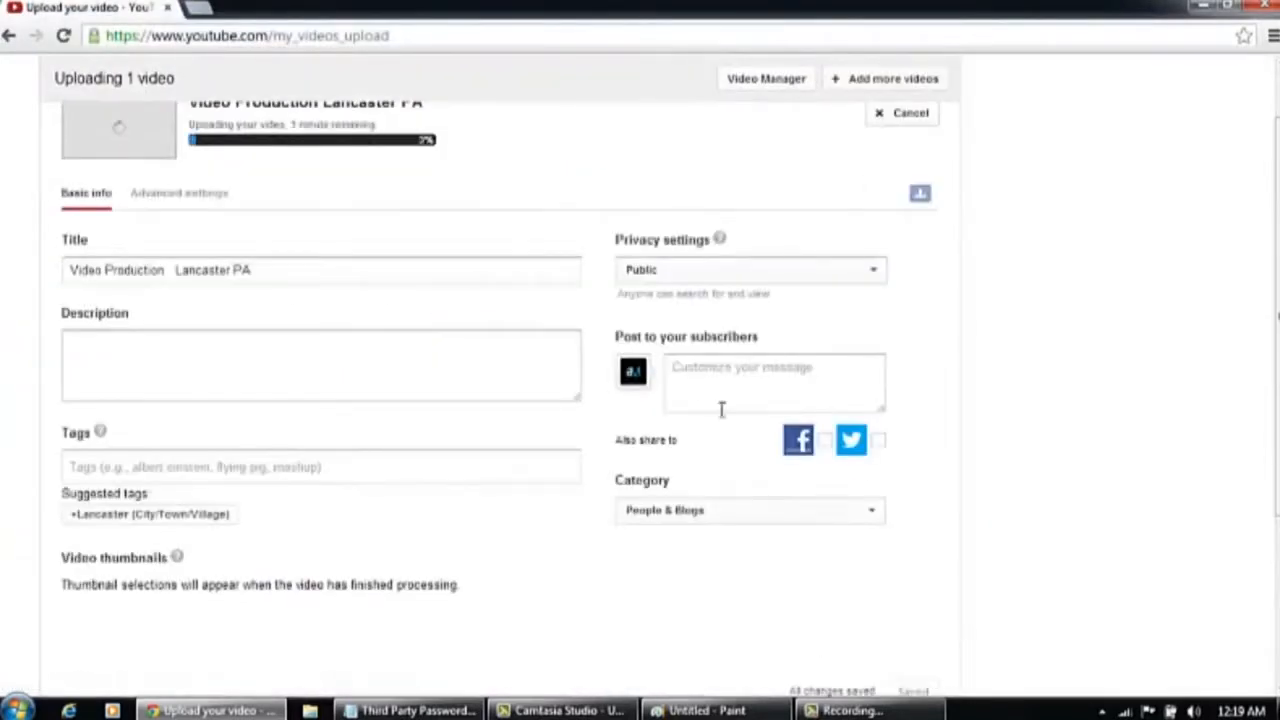
drag(1277, 240, 1277, 201)
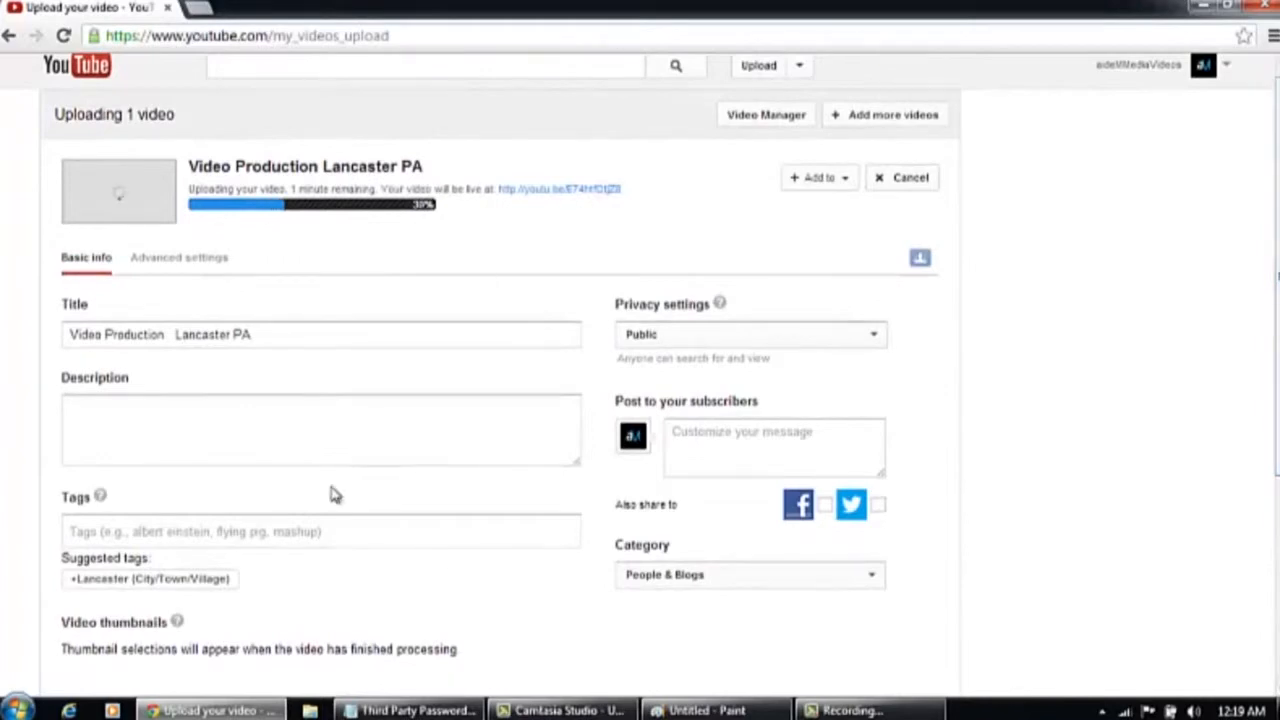
click(124, 405)
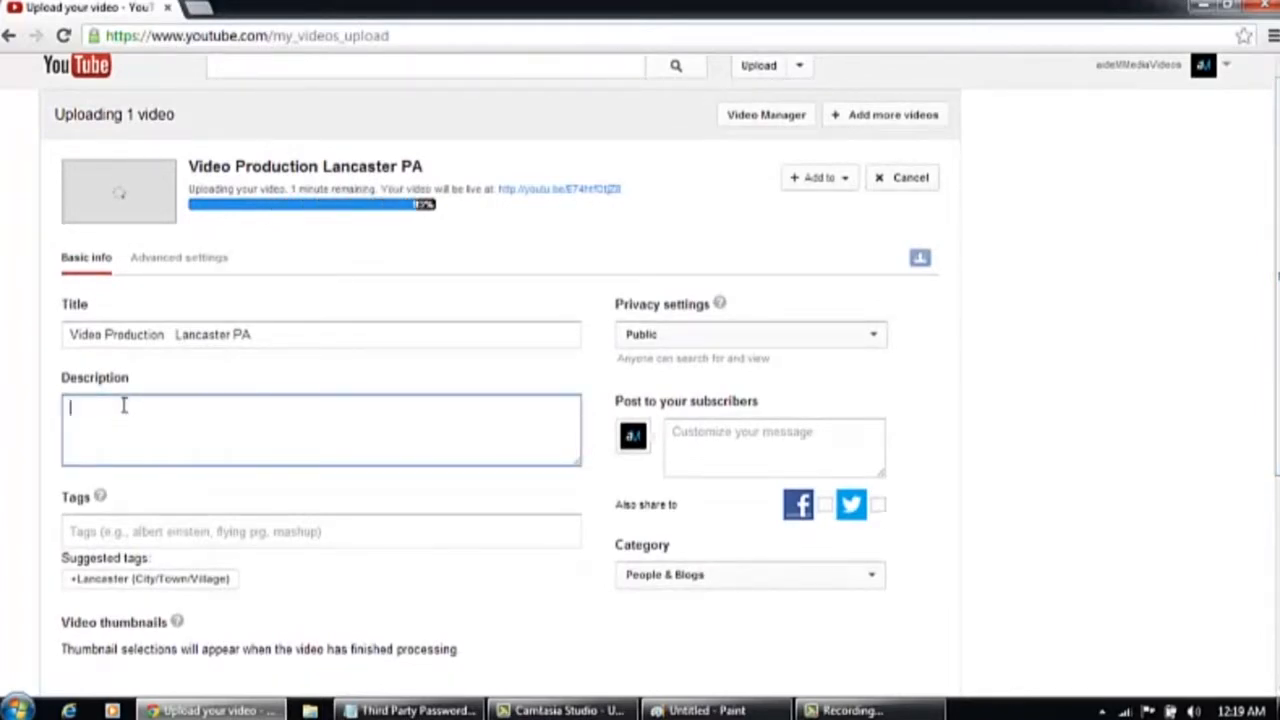
text(http://www.)
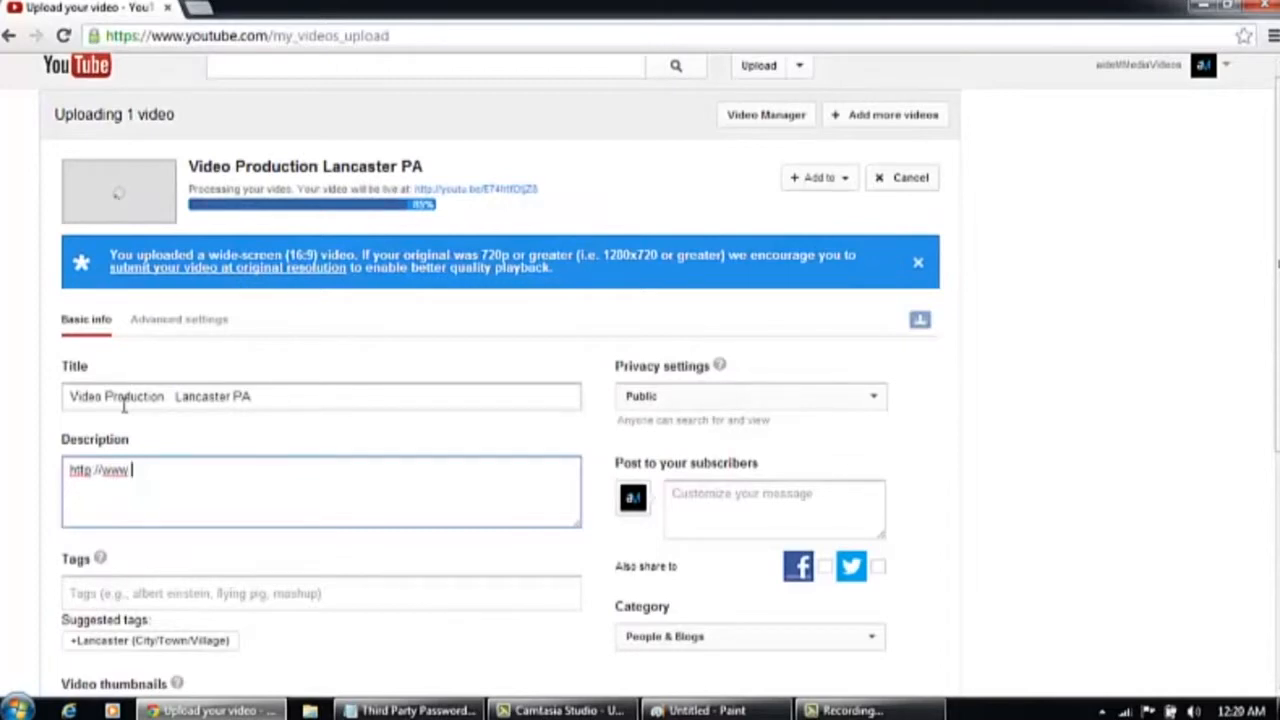
text(aidemsolutions.com)
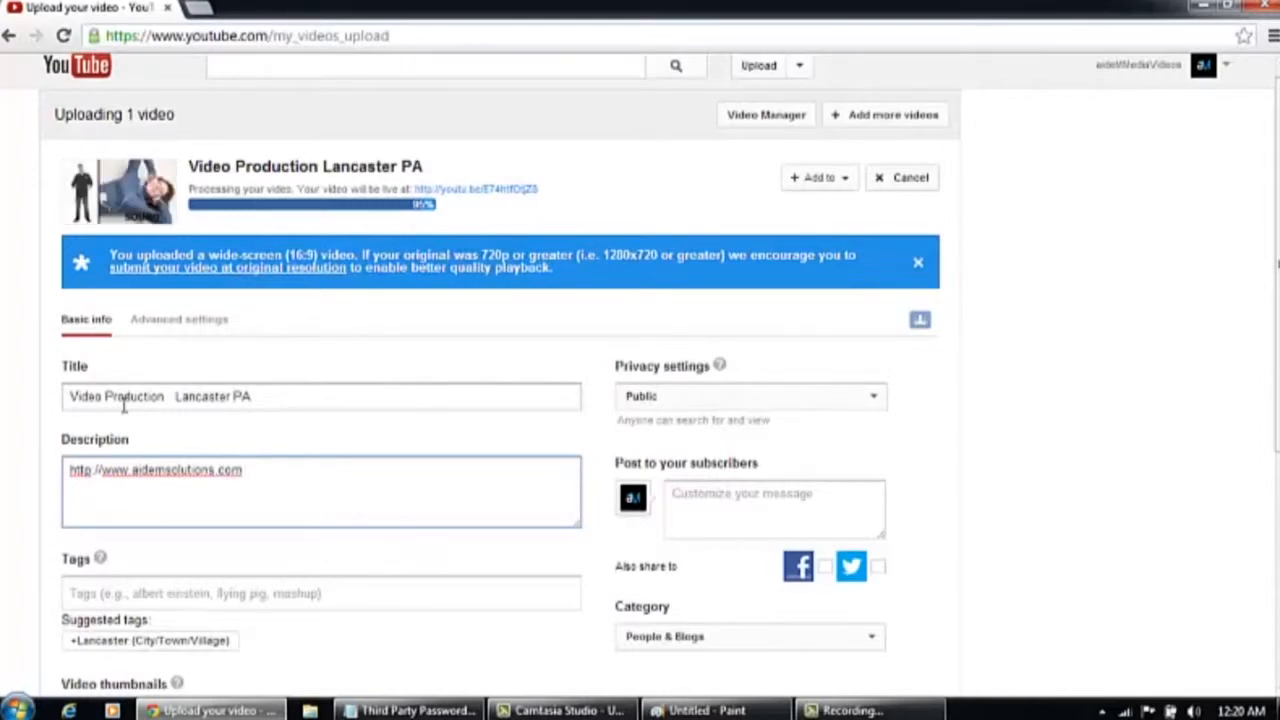
text(.636)
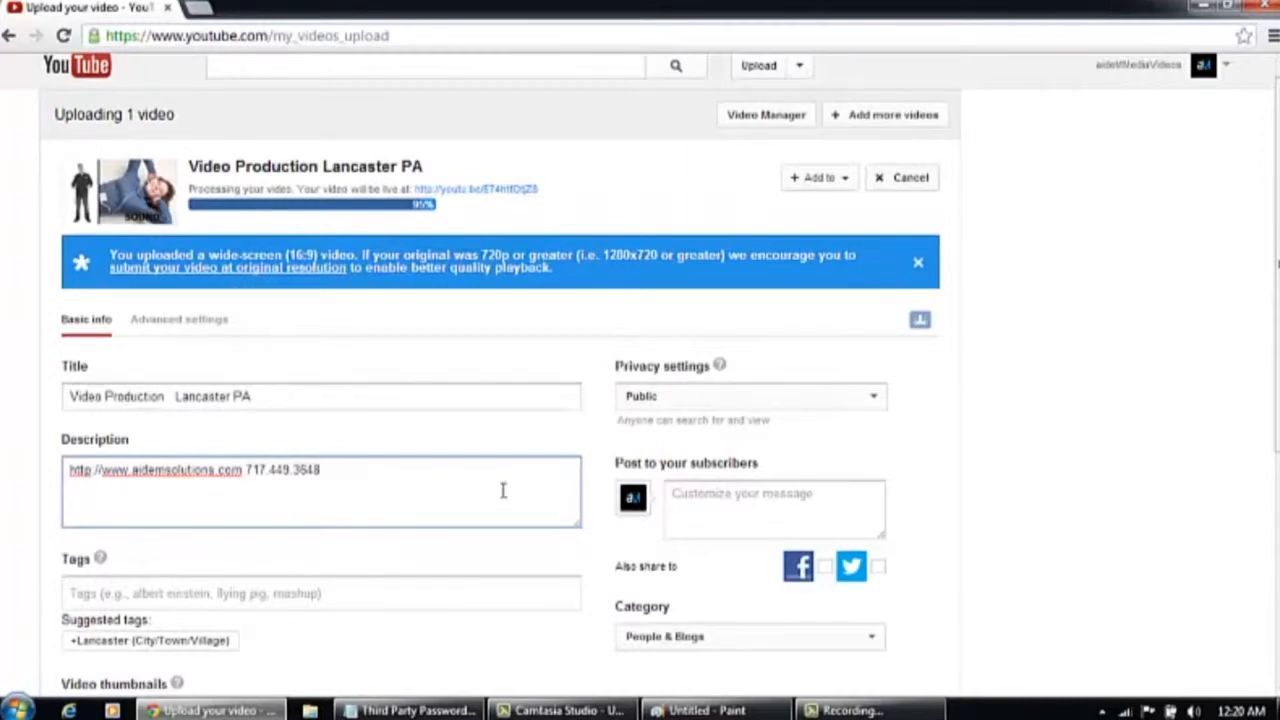
text(aideM Media is a)
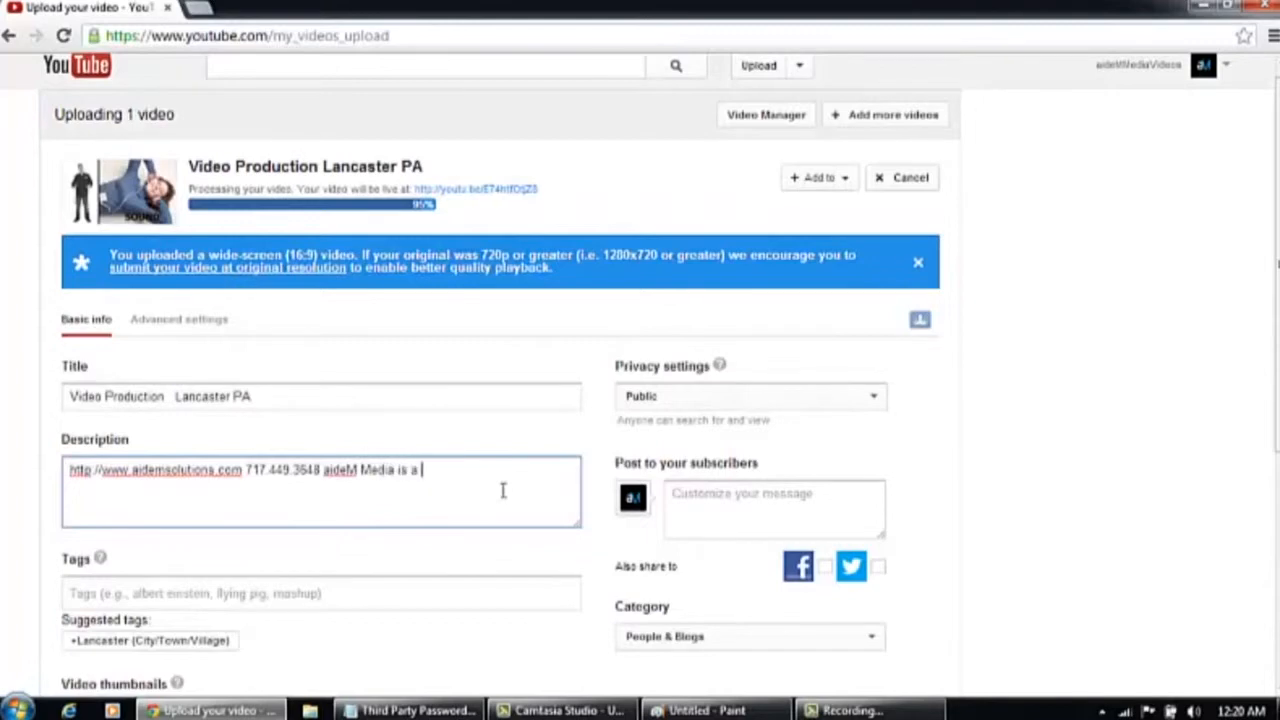
text( video production )
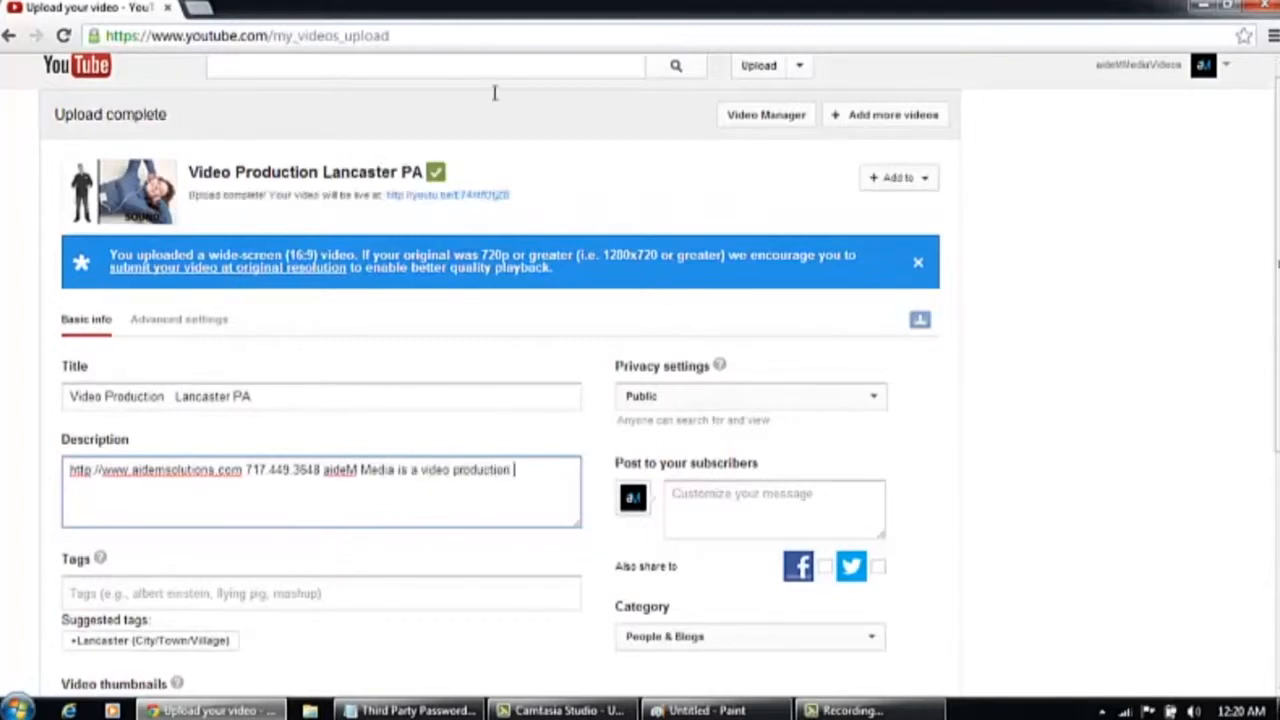
text(company located in lancaster pa.)
Add the tags Video Production, Lancaster PA, video editing and website video to the video
click(434, 594)
text(Video Production)
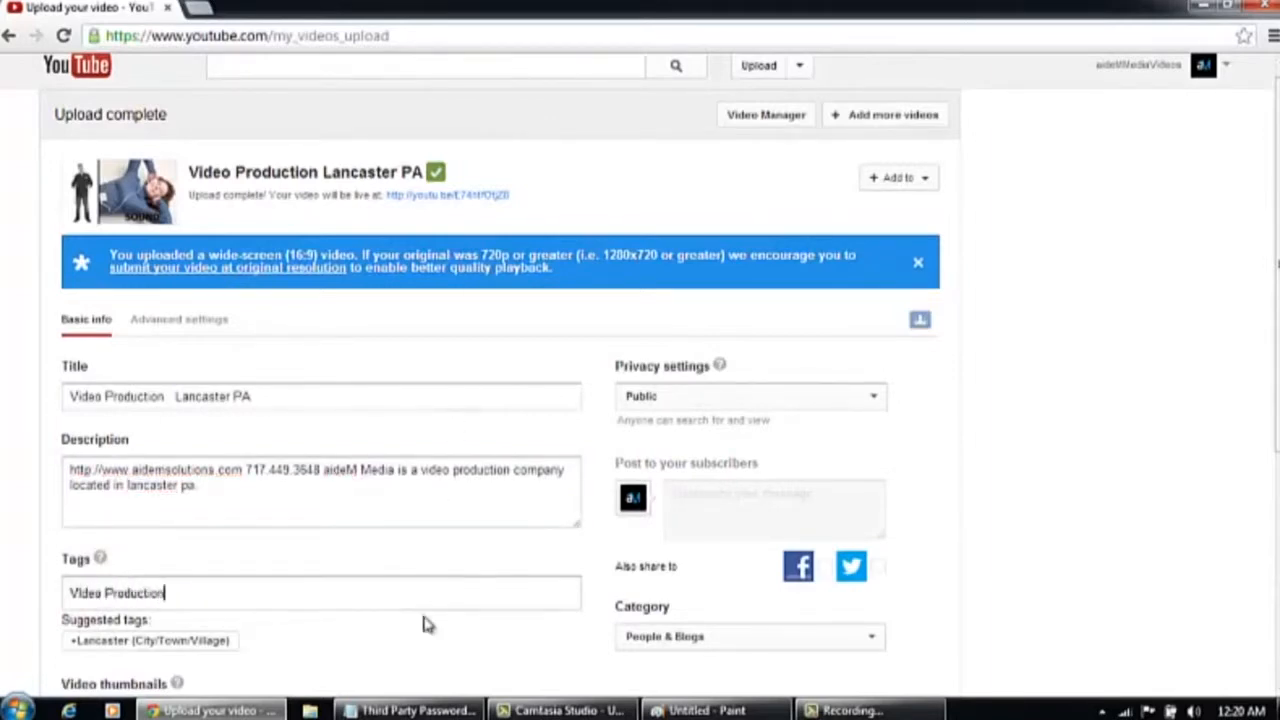
key(Return)
text(Lancaster PA)
key(Return)
text(video editing)
key(Return)
text(web)
text(site video)
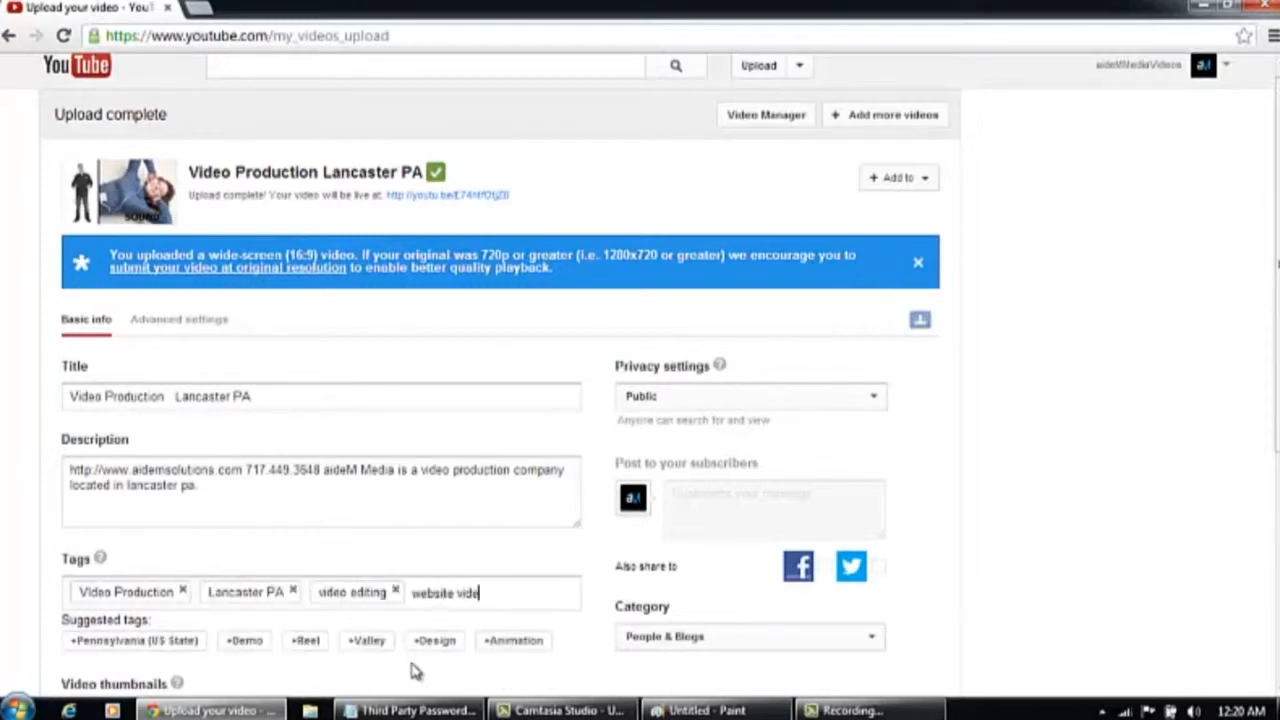
key(Return)
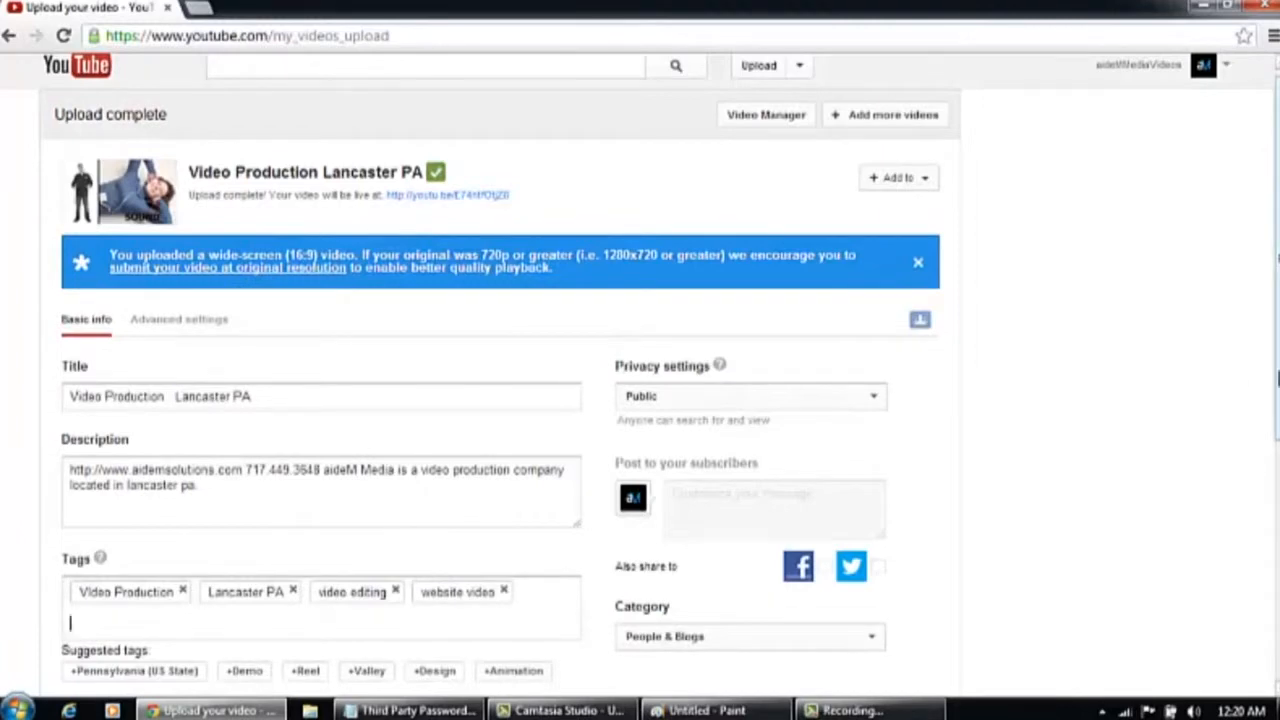
Choose the second suggested image, the man with the lying person, as the video thumbnail
scroll(640, 400, down, 2)
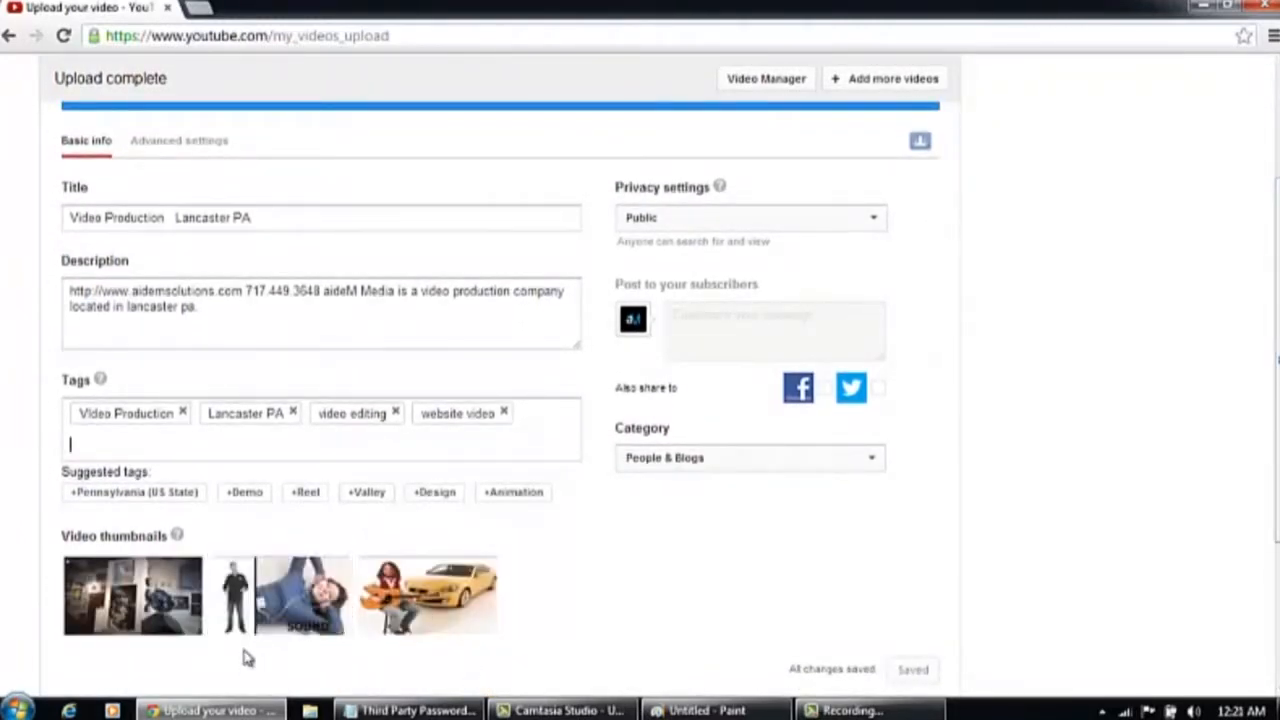
mouse_move(280, 594)
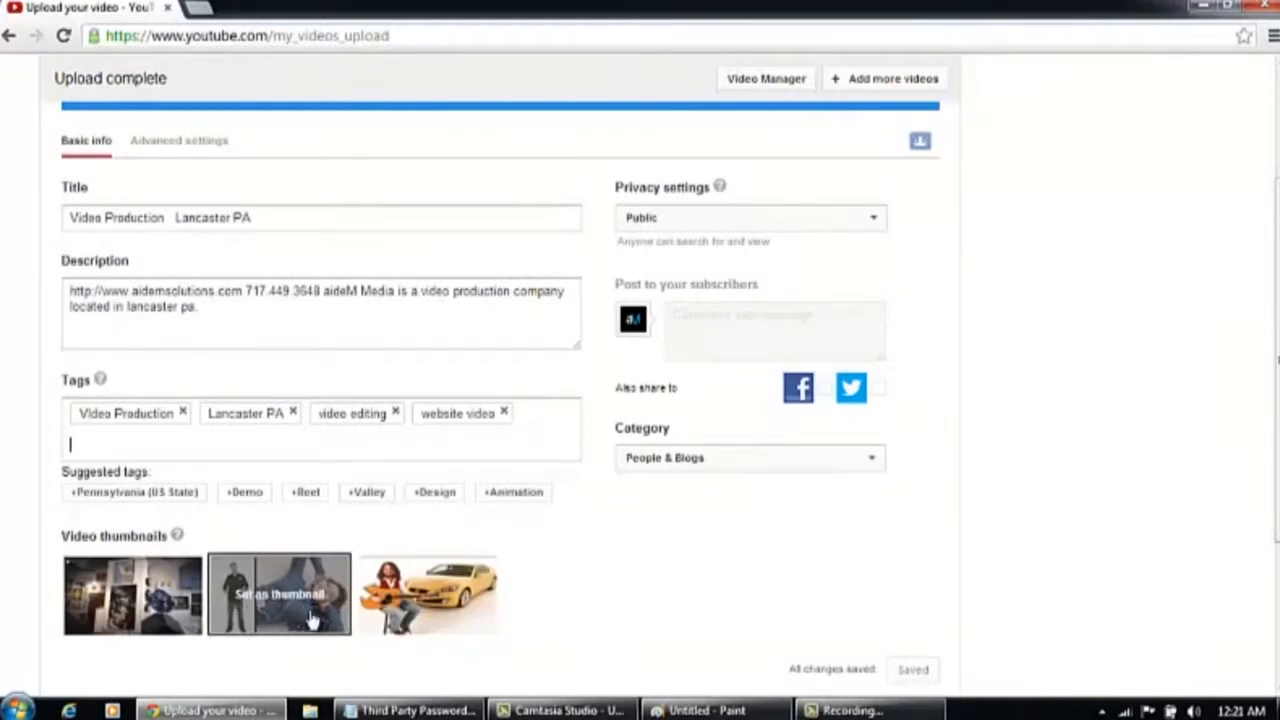
mouse_move(166, 620)
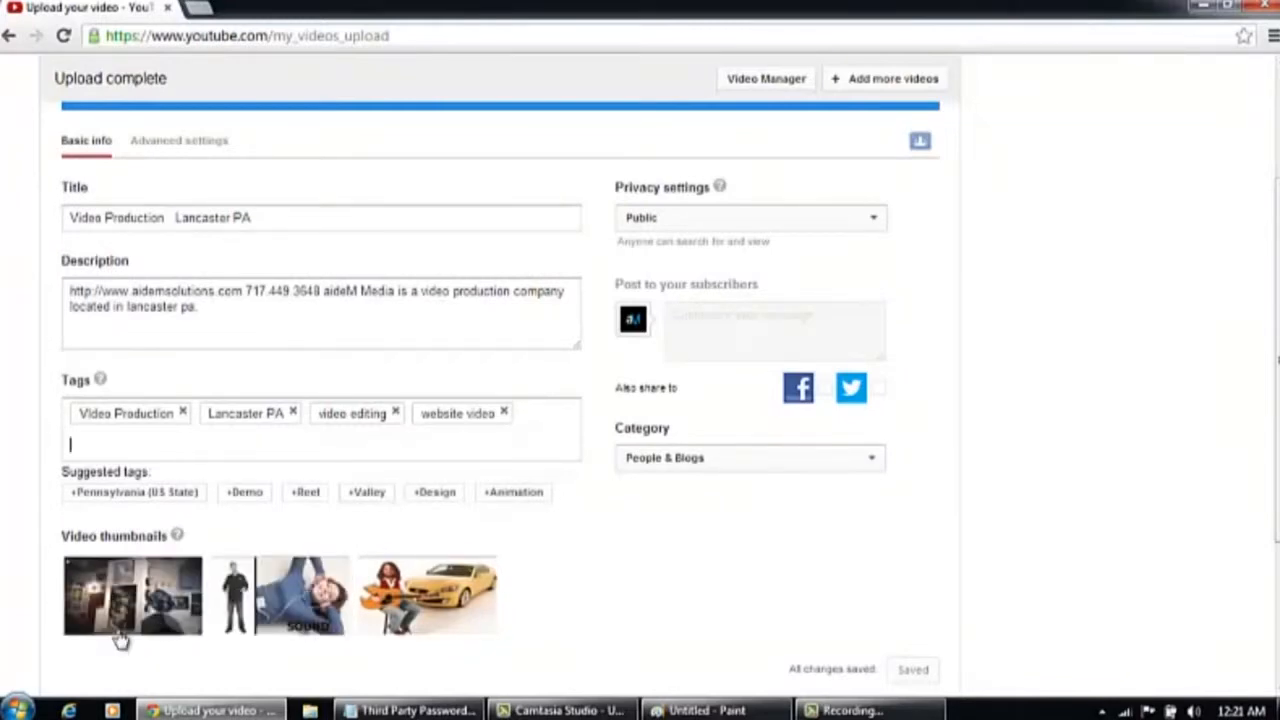
mouse_move(414, 608)
mouse_move(329, 643)
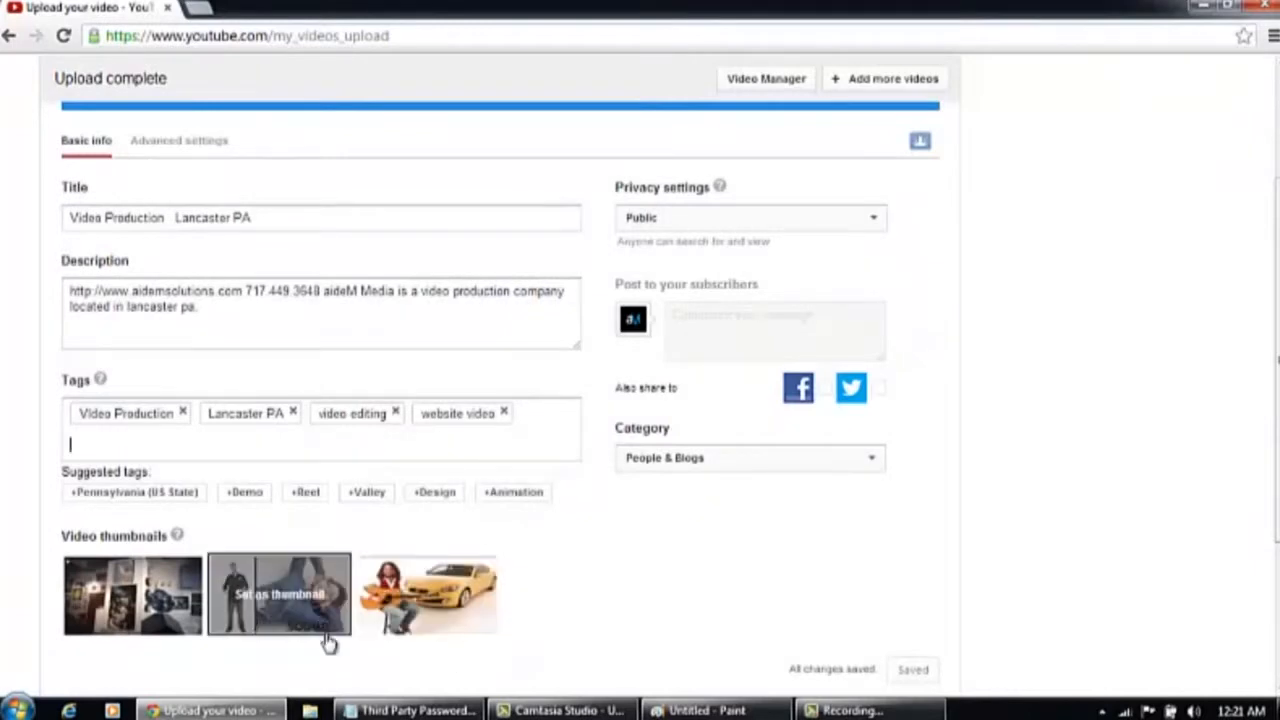
click(274, 583)
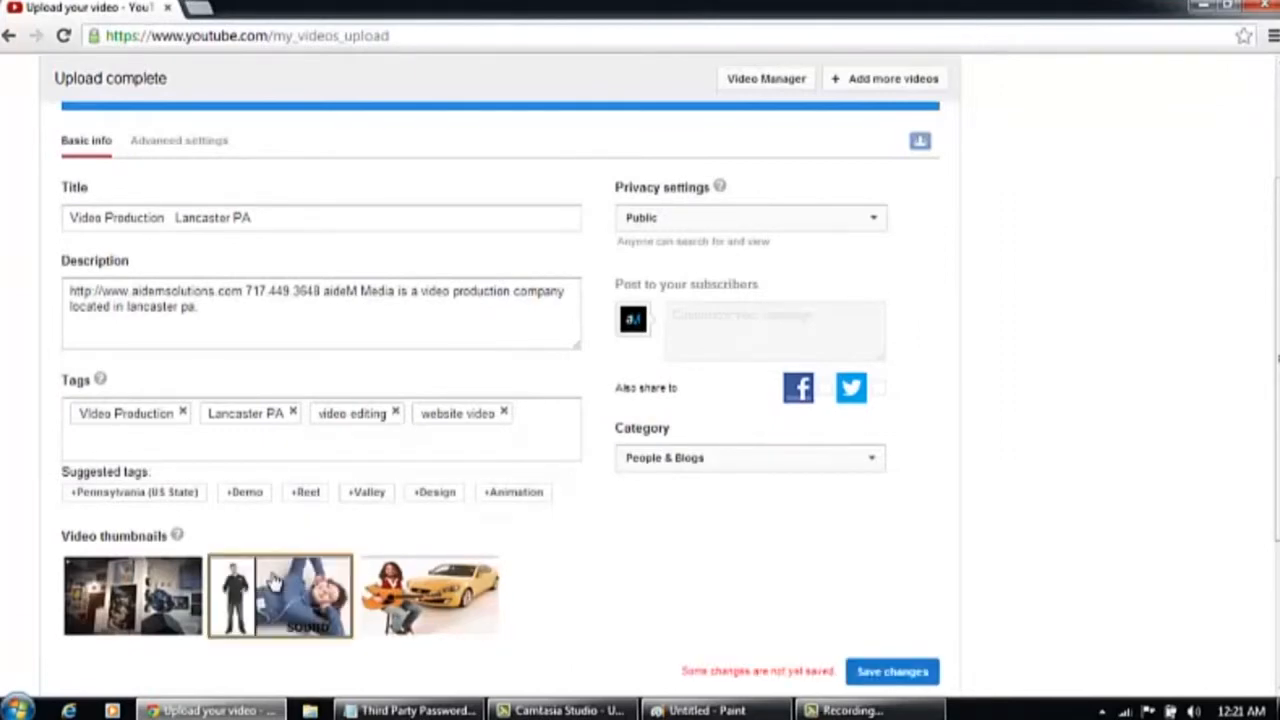
Reselect Public as the privacy setting and set the video category to Entertainment
click(775, 222)
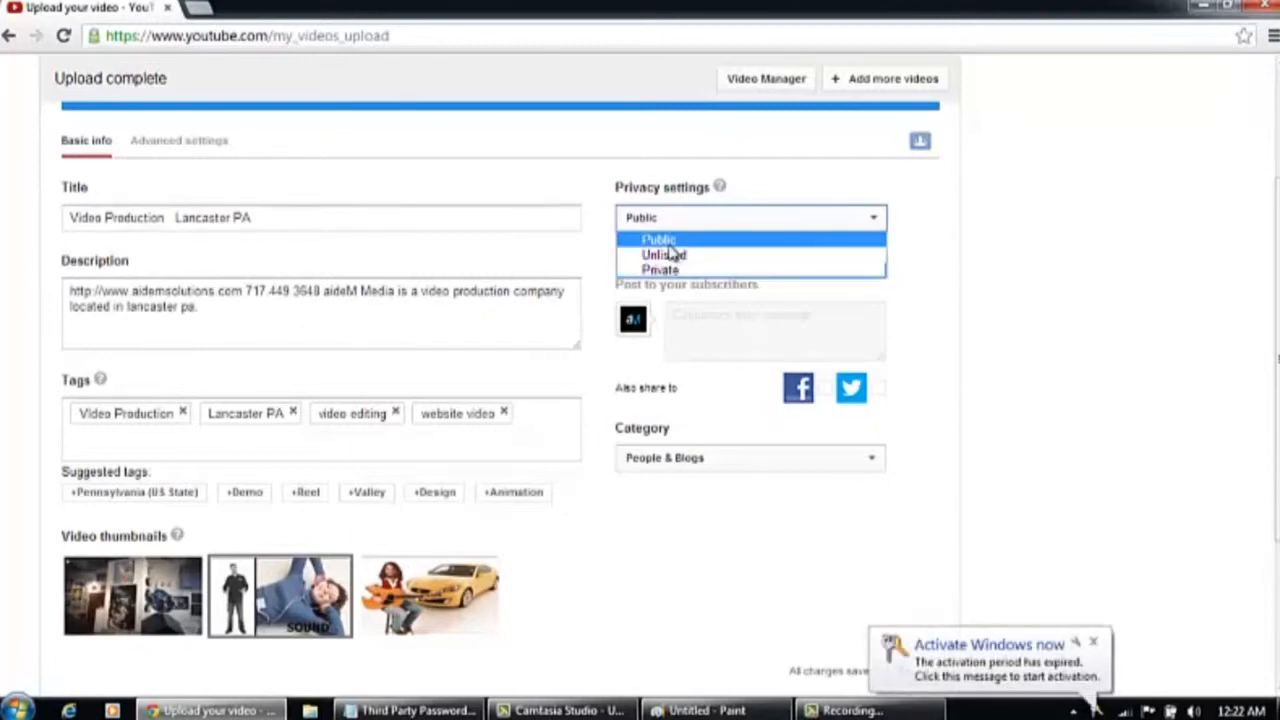
click(670, 244)
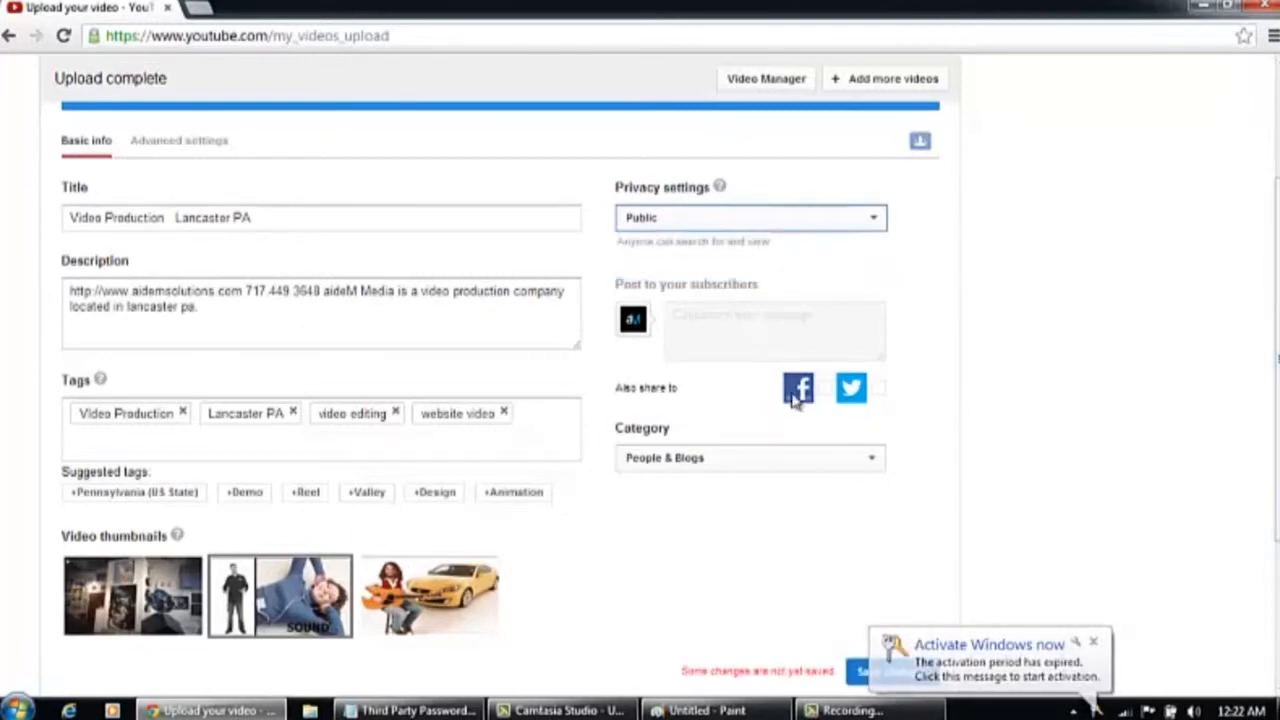
click(878, 458)
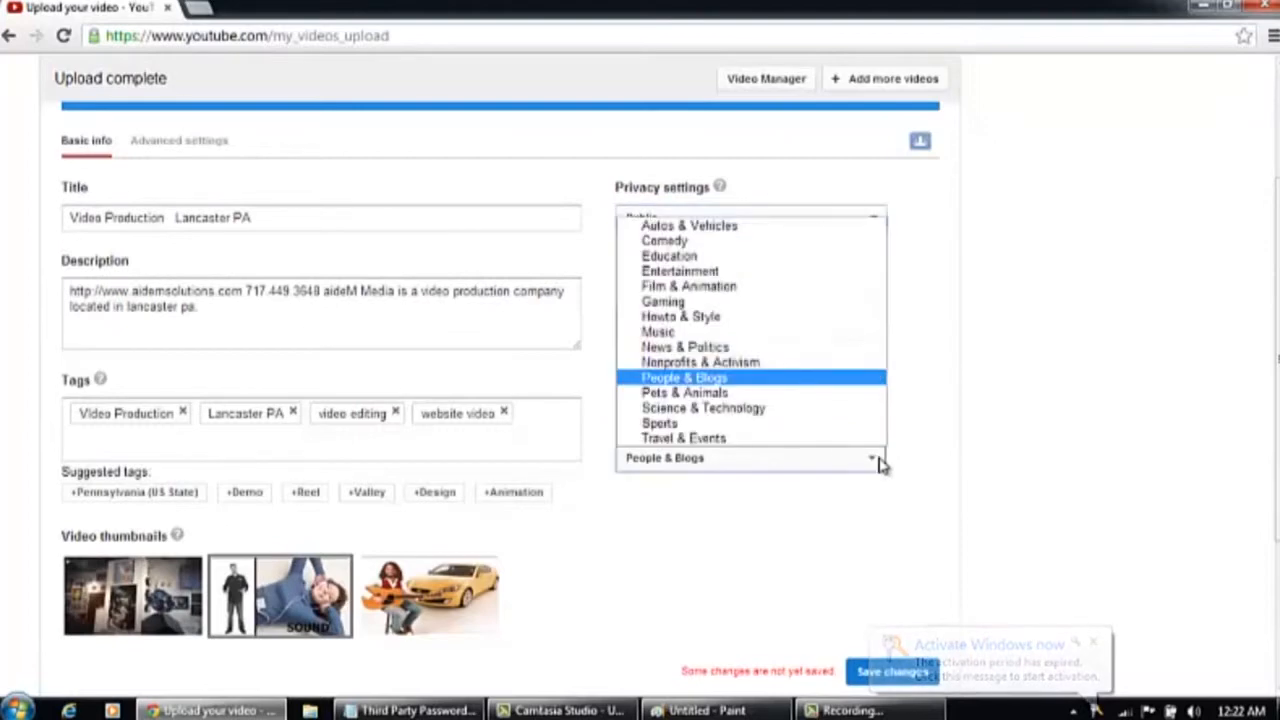
click(722, 273)
Review the video's saved details down to the bottom of the upload page
drag(1276, 275, 1270, 166)
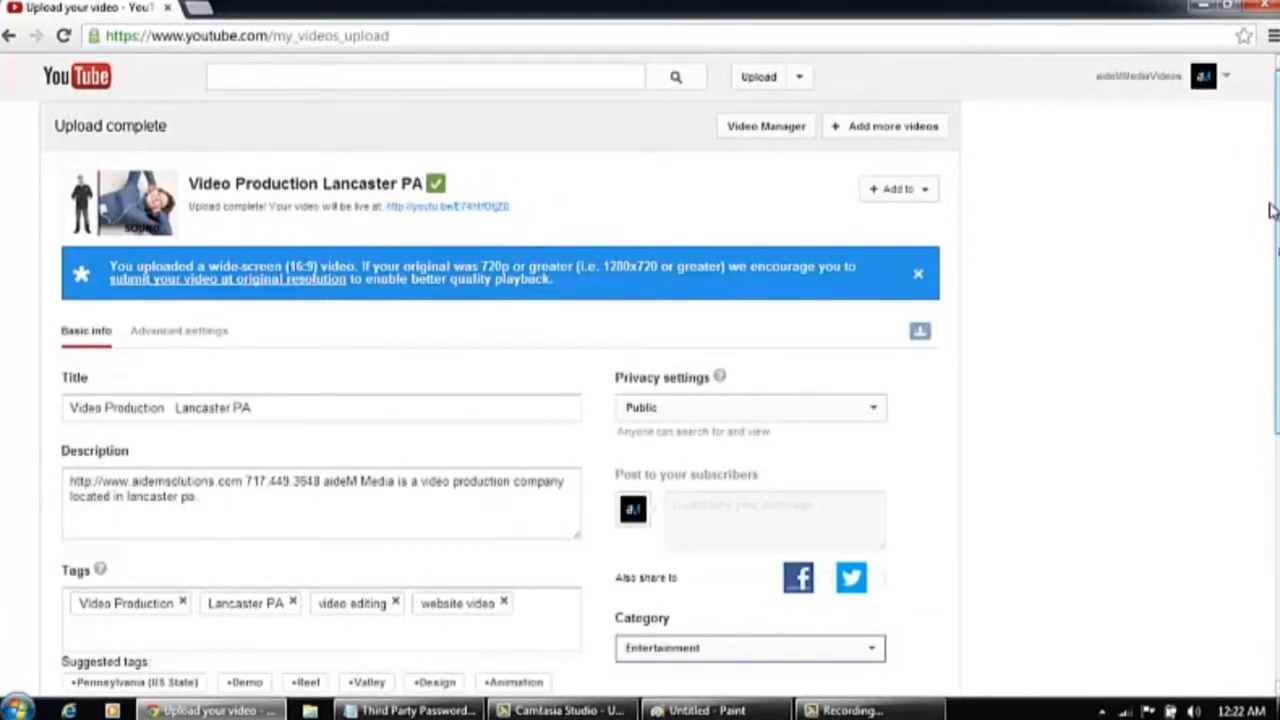
drag(1272, 210, 1277, 495)
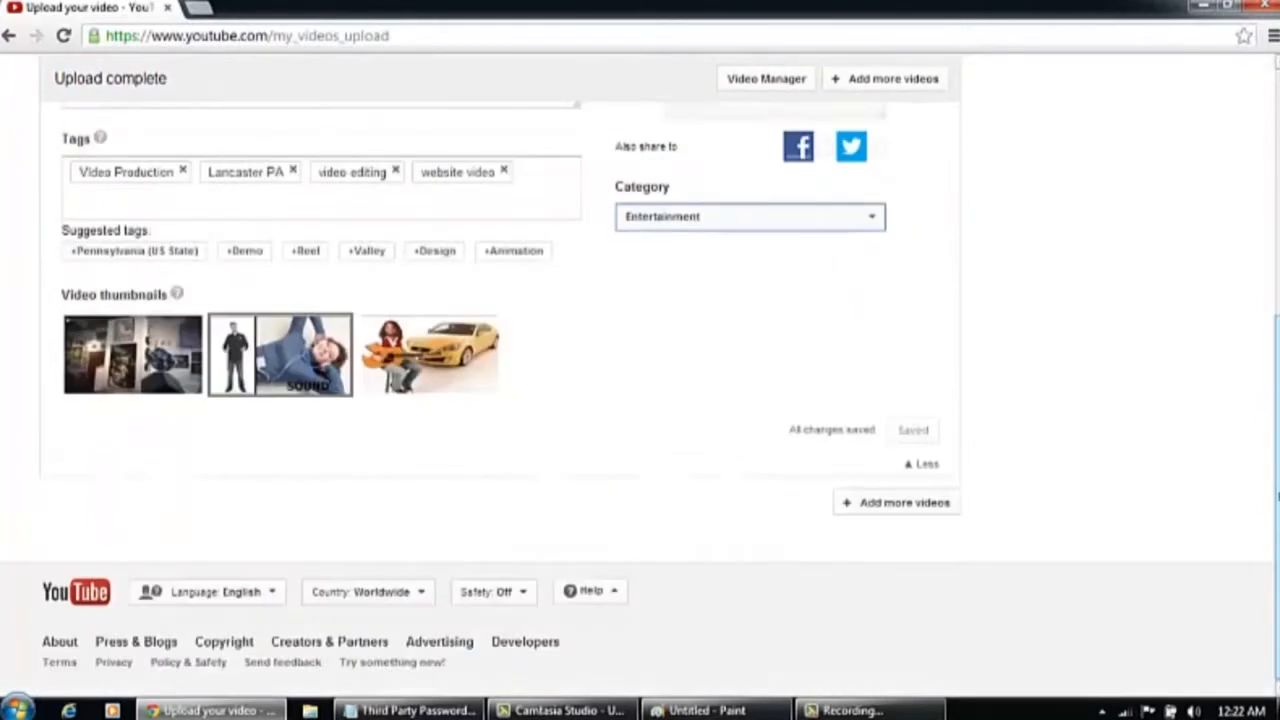
scroll(586, 443, up, 5)
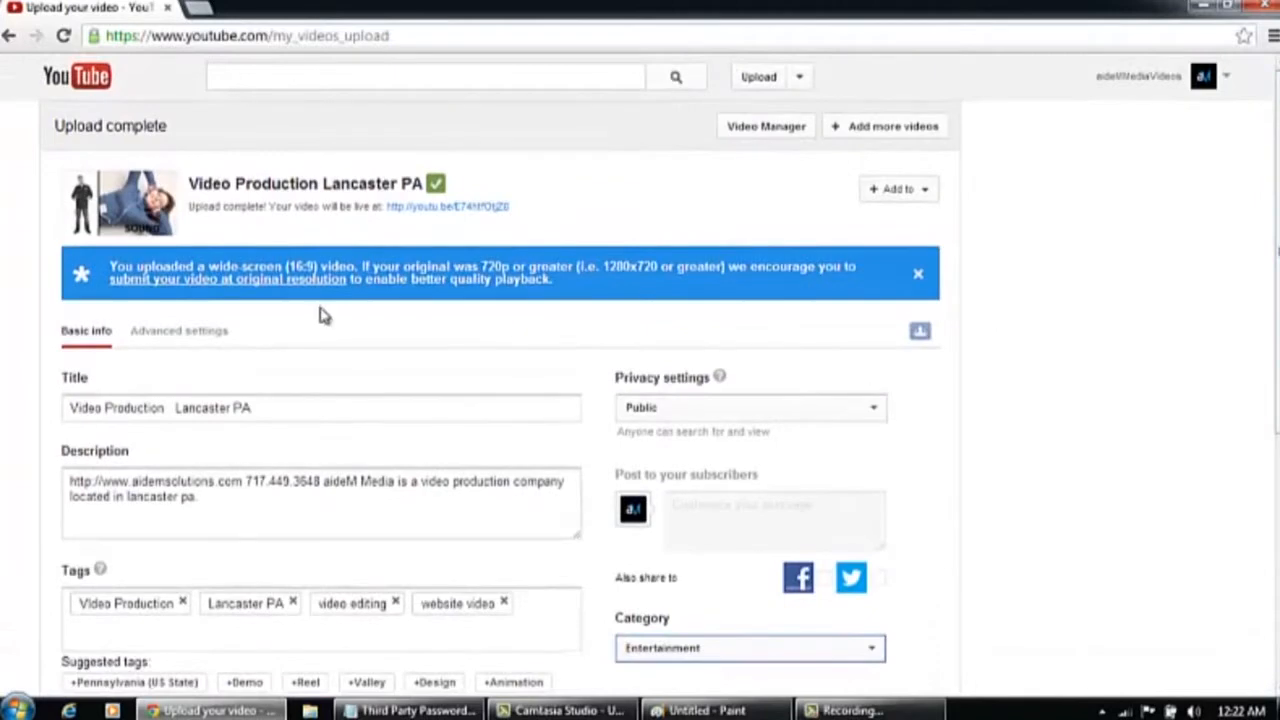
Open the uploaded video's watch page, then go to the channel and browse its Videos, Discussion and About tabs
click(428, 210)
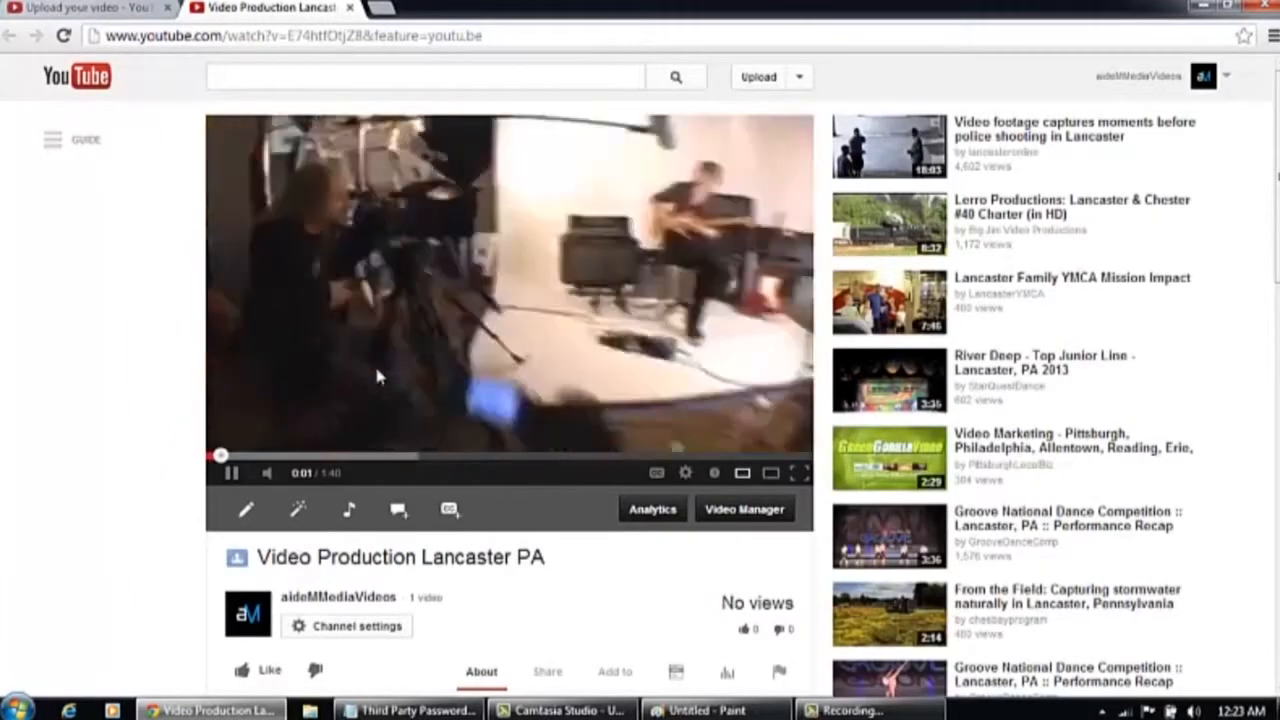
click(1203, 76)
click(1132, 121)
scroll(677, 666, down, 2)
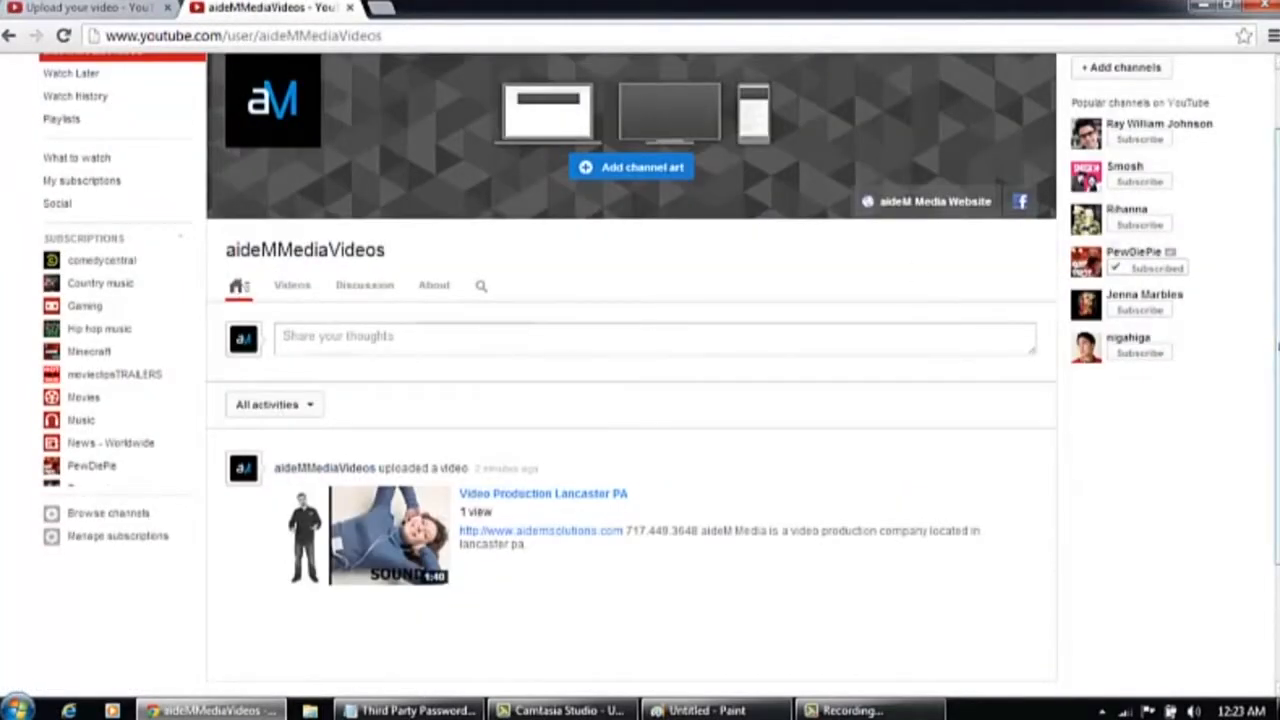
scroll(1273, 243, up, 1)
scroll(1273, 243, up, 1)
click(294, 370)
click(367, 370)
click(446, 372)
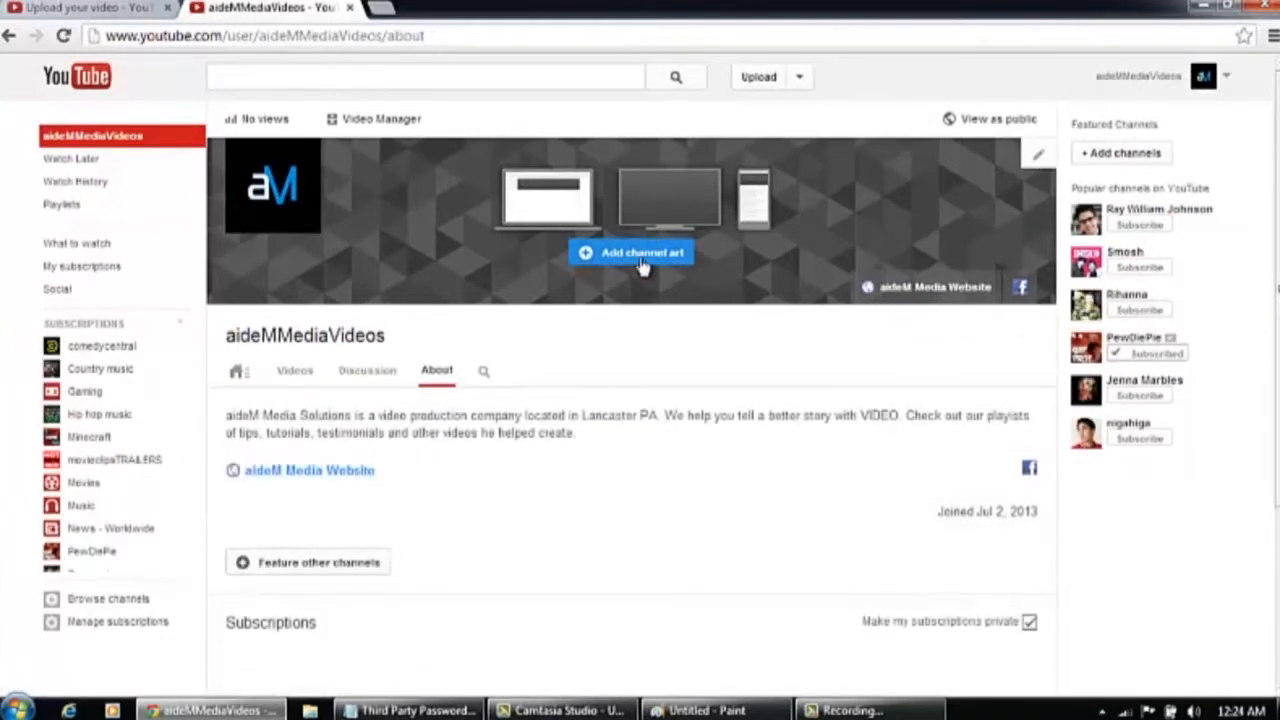
Open the channel art uploader and read through the linked Channel Art Guidelines help page
click(640, 254)
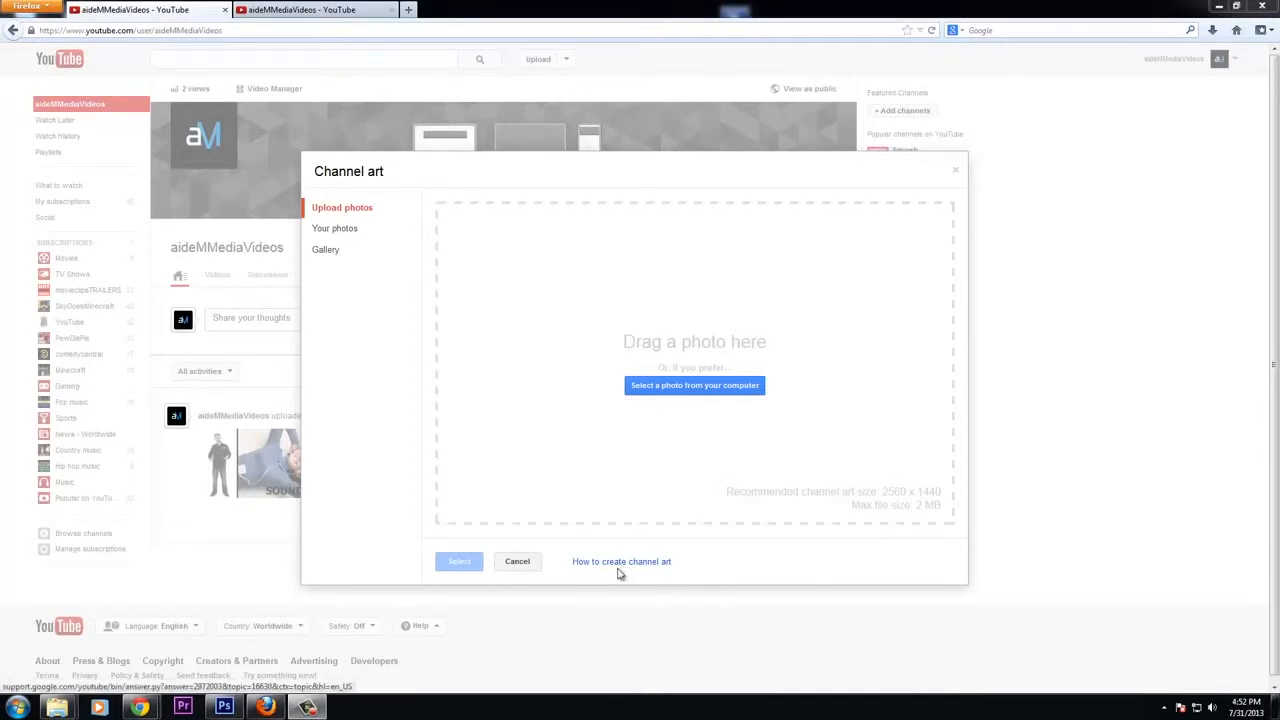
click(621, 566)
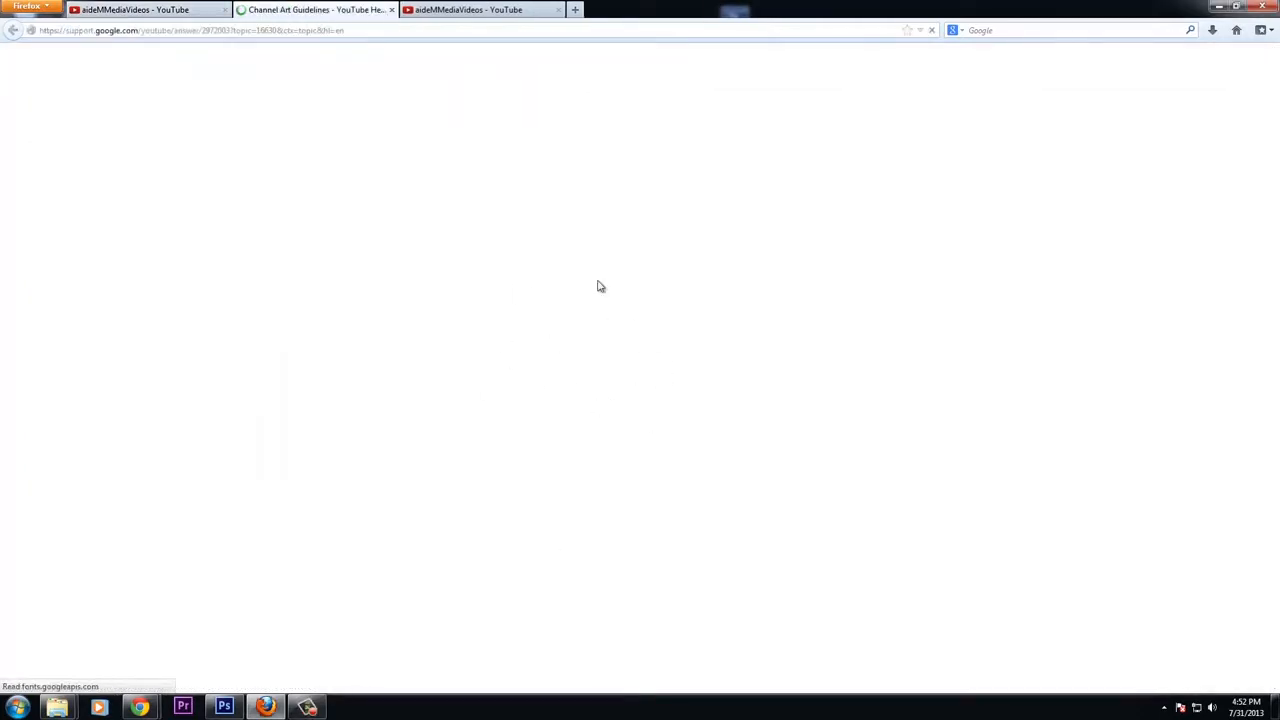
scroll(751, 457, down, 4)
scroll(680, 380, up, 3)
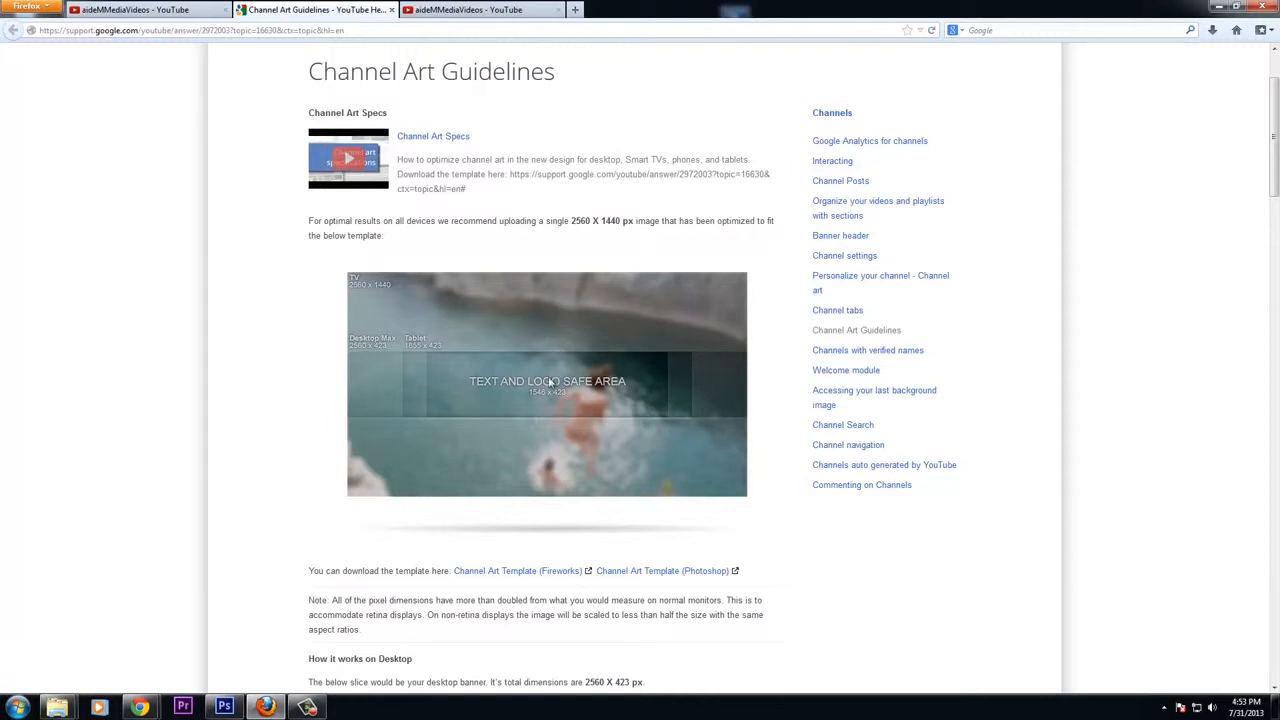
scroll(666, 406, down, 3)
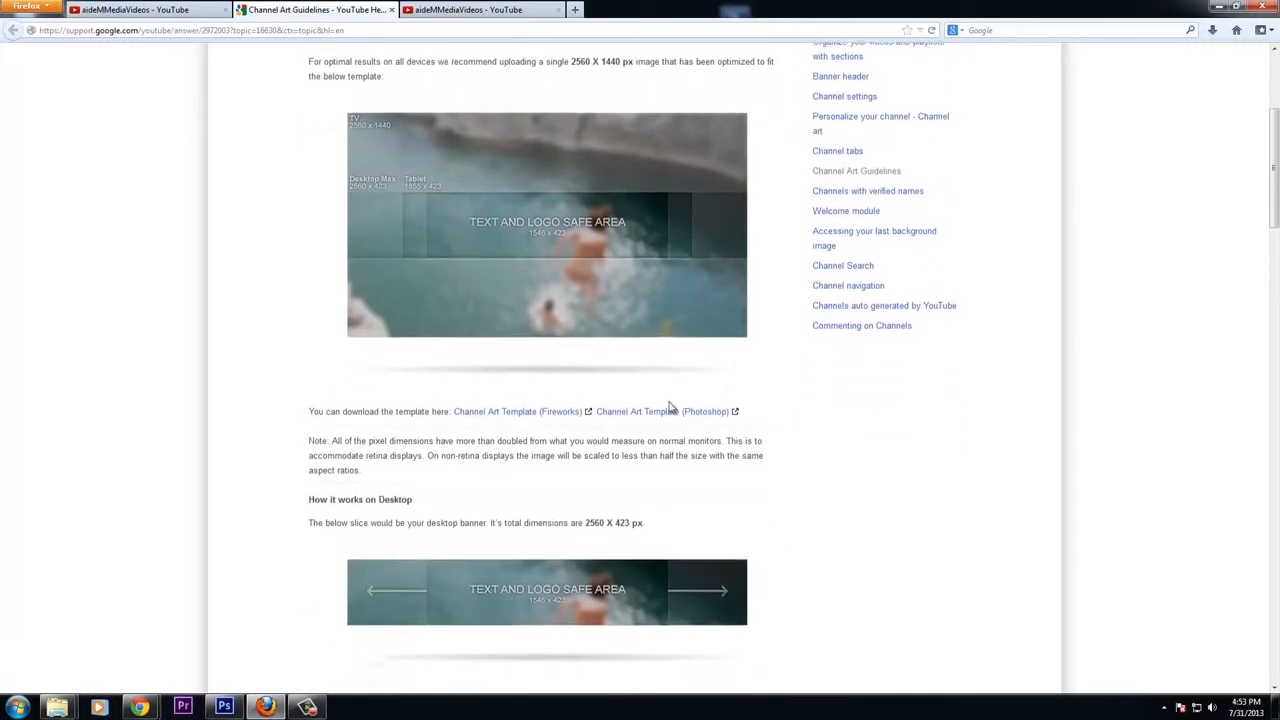
scroll(671, 408, down, 10)
scroll(671, 408, up, 8)
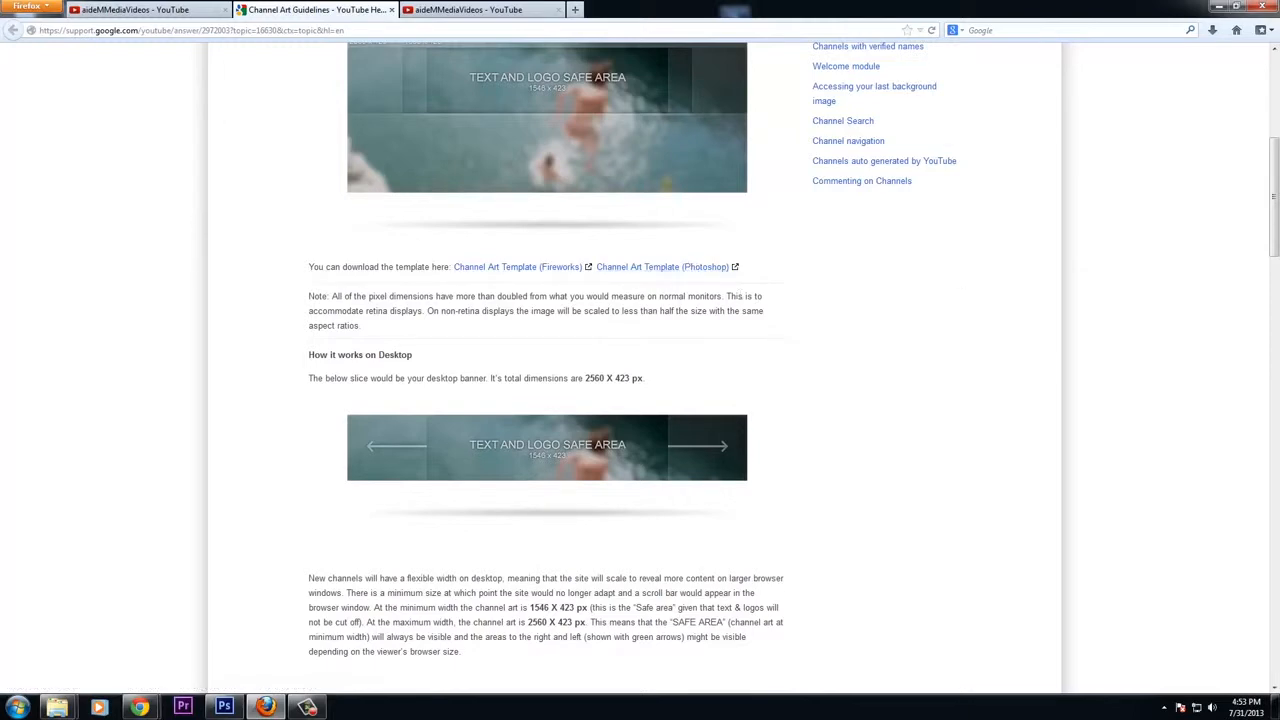
drag(1279, 45, 561, 55)
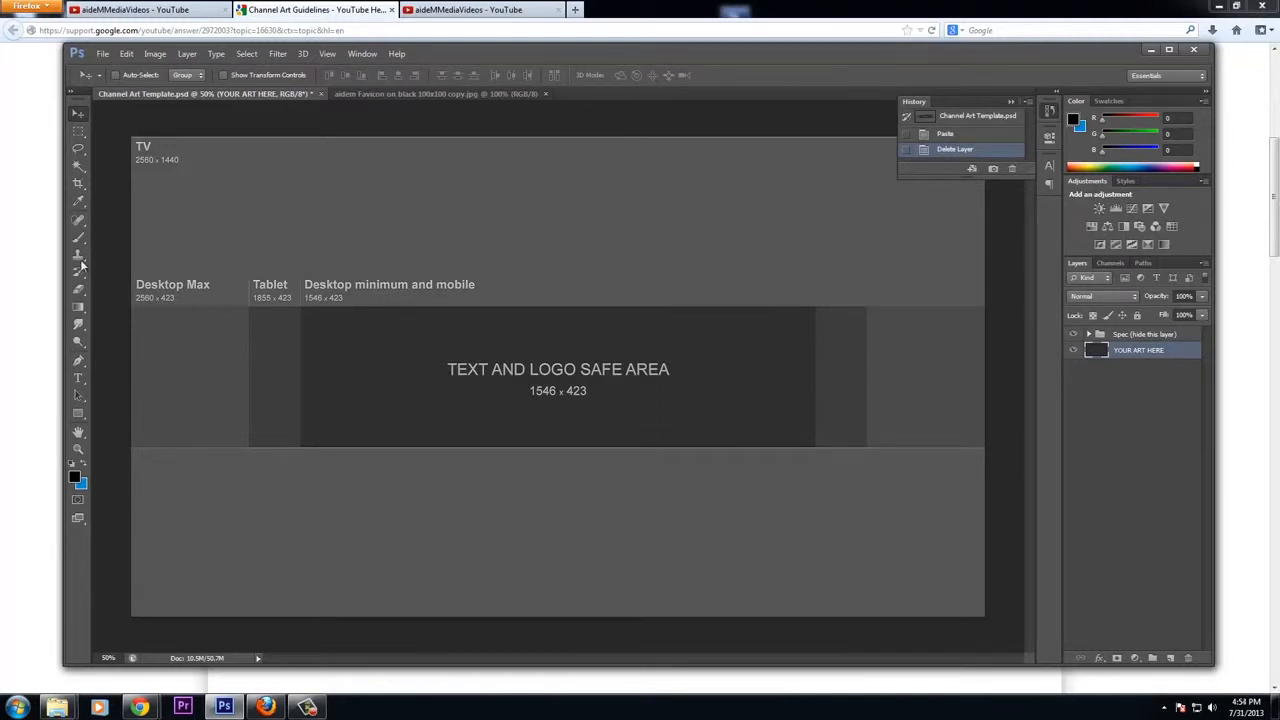
click(79, 309)
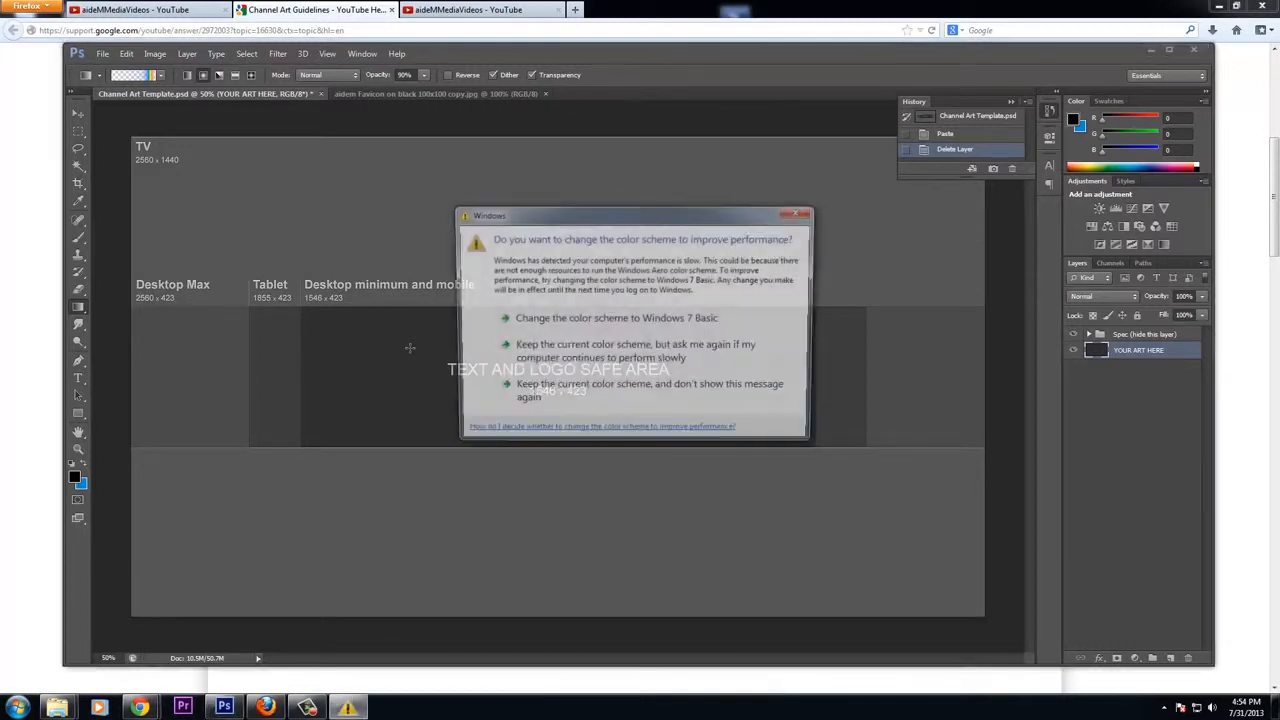
click(801, 211)
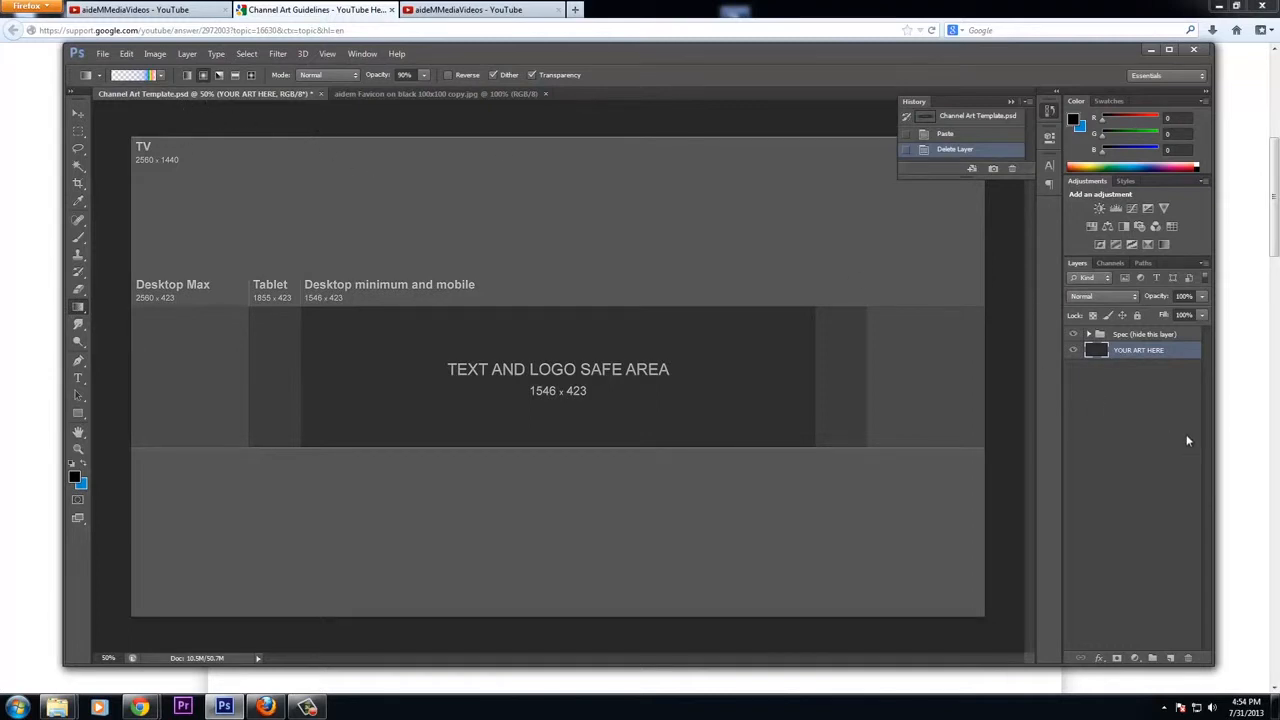
click(202, 77)
click(326, 54)
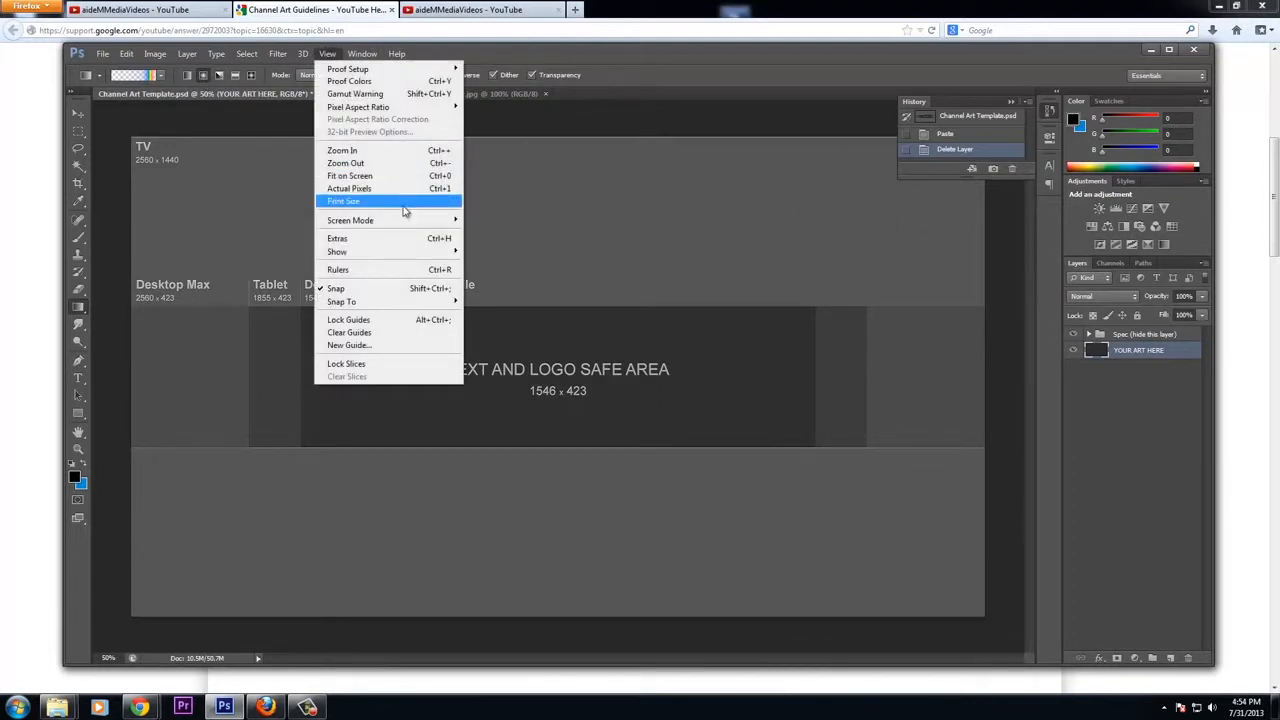
click(379, 243)
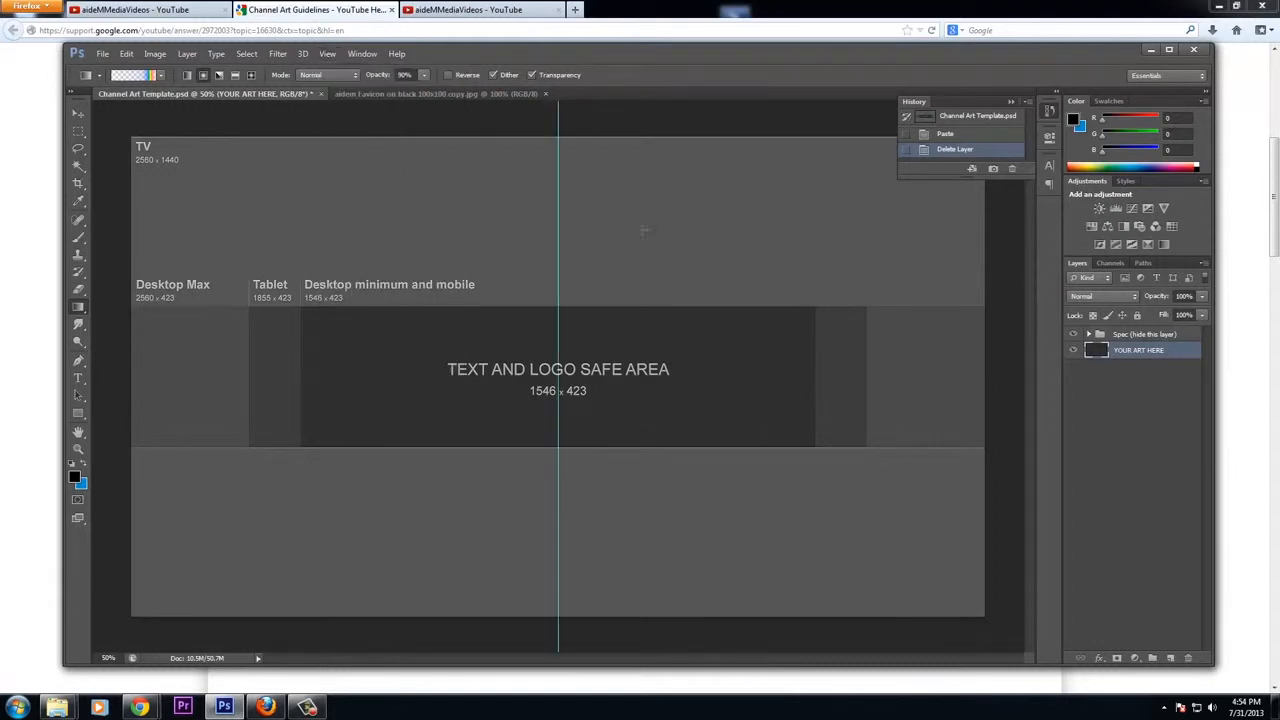
Choose the foreground-to-background gradient preset with a black foreground and blue 508dd1 background colour
click(160, 77)
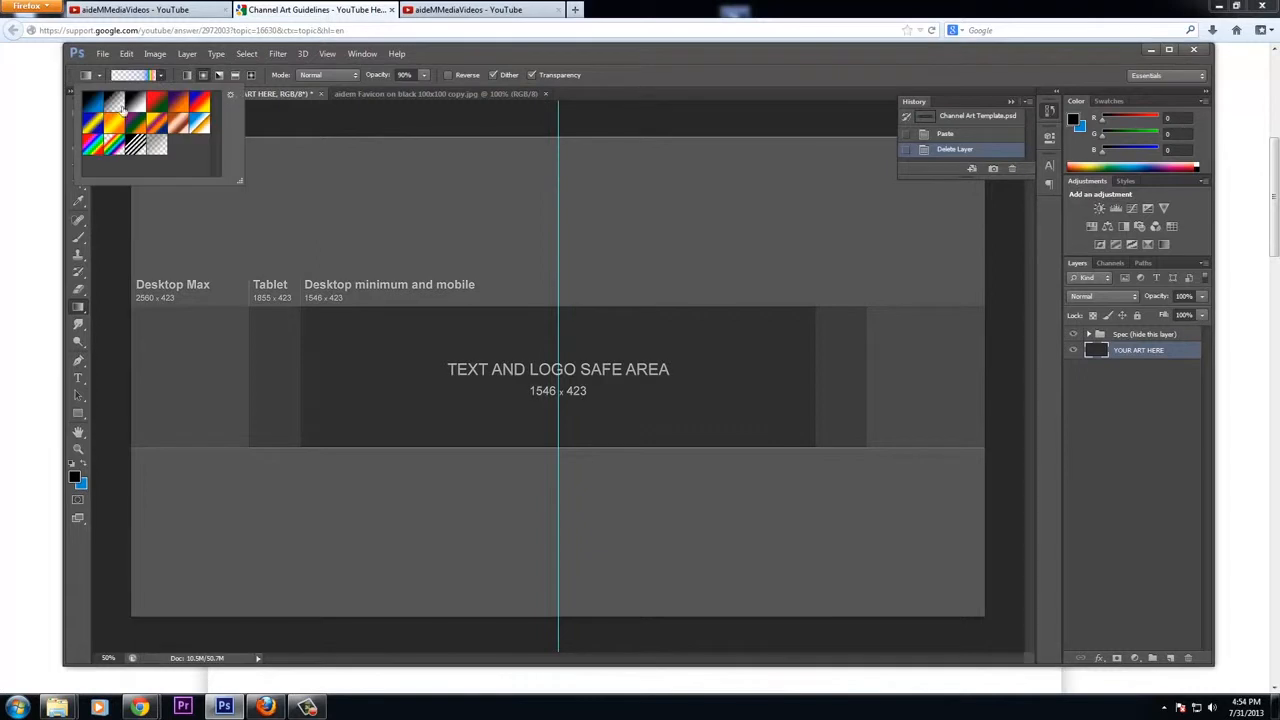
click(94, 108)
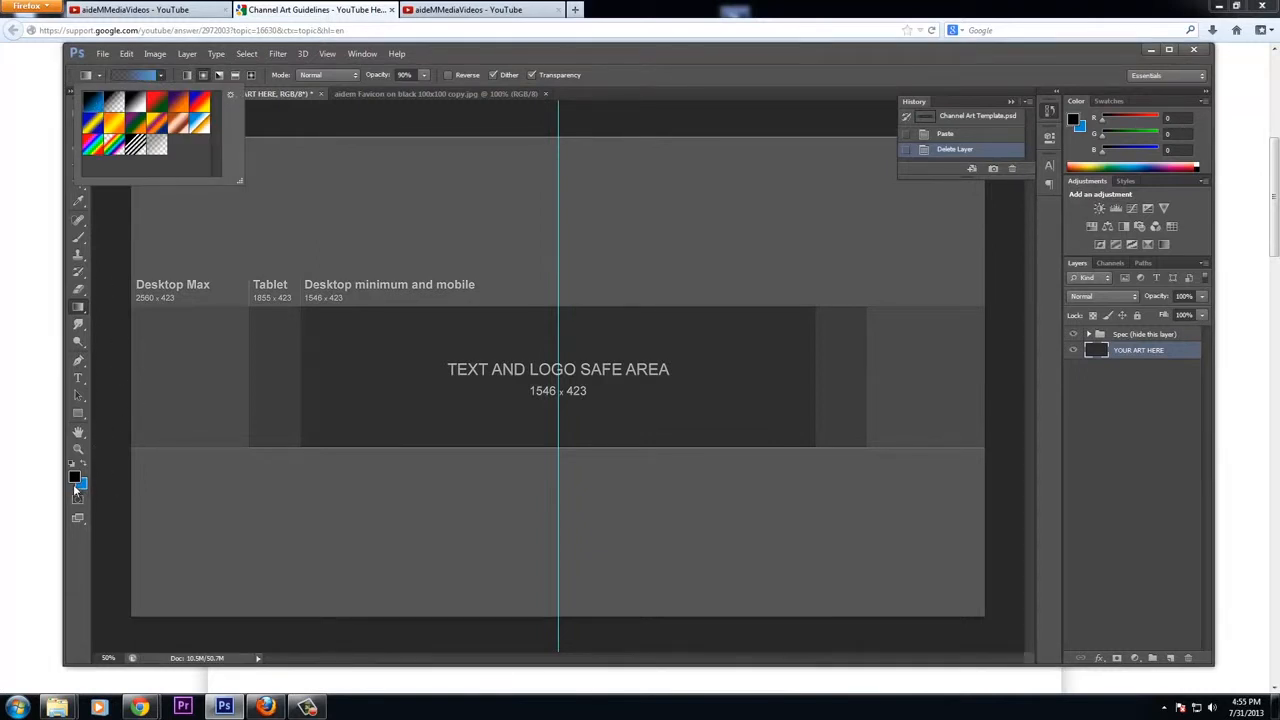
key(i)
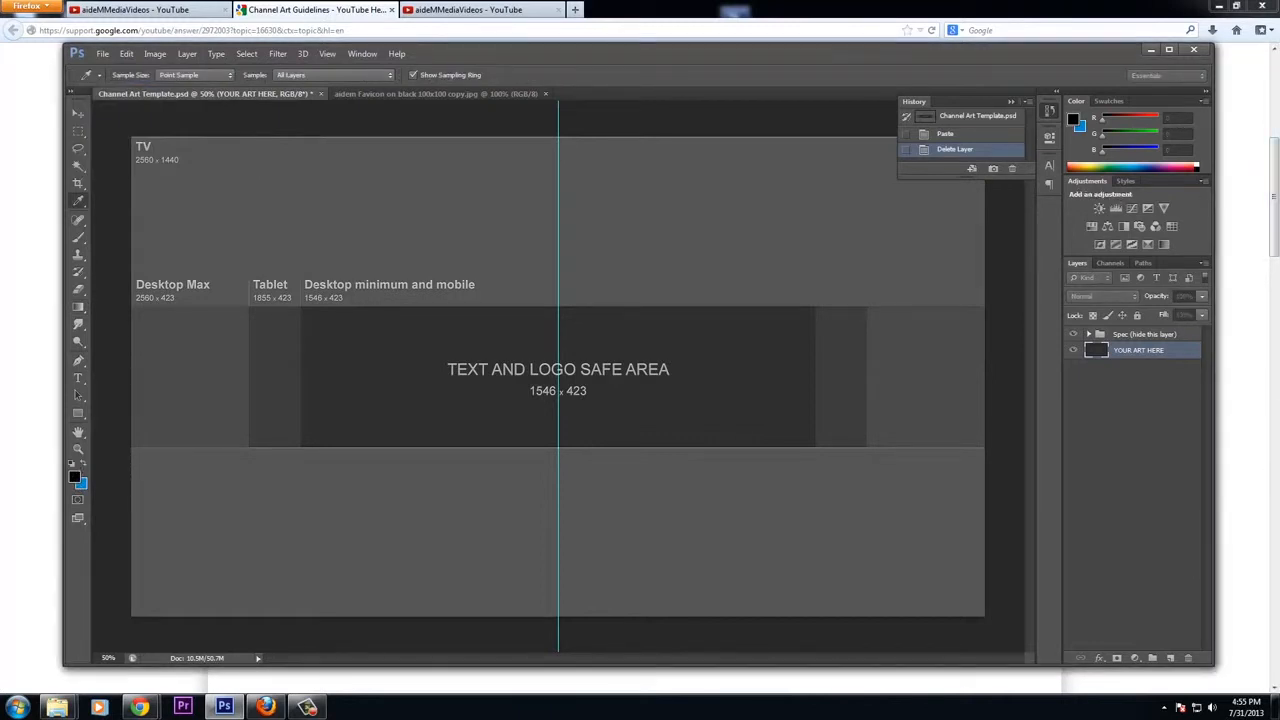
click(1073, 119)
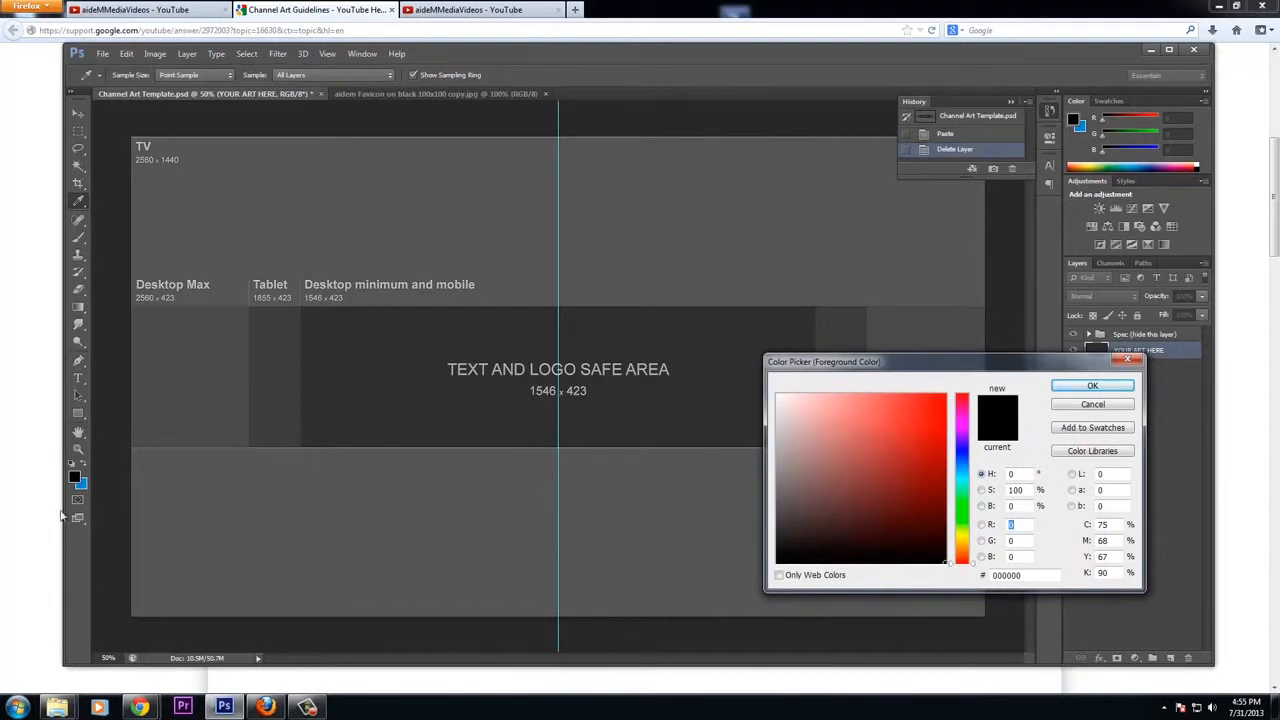
click(1090, 404)
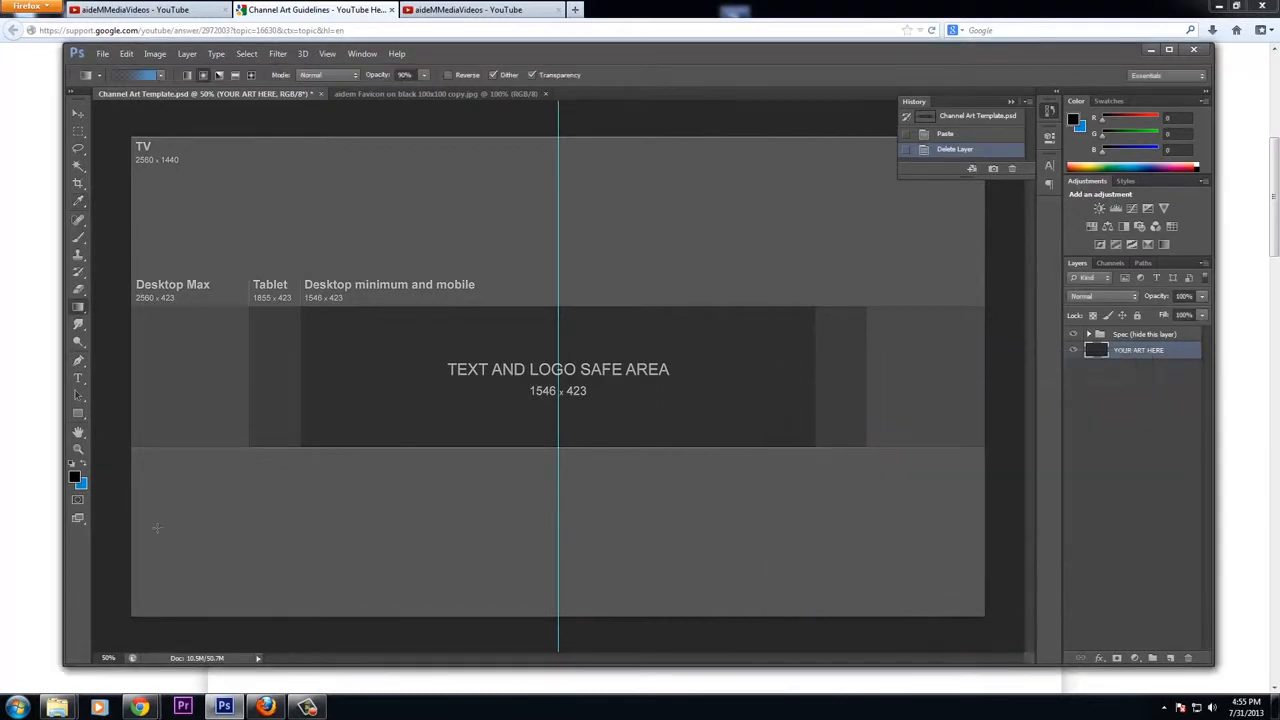
click(83, 488)
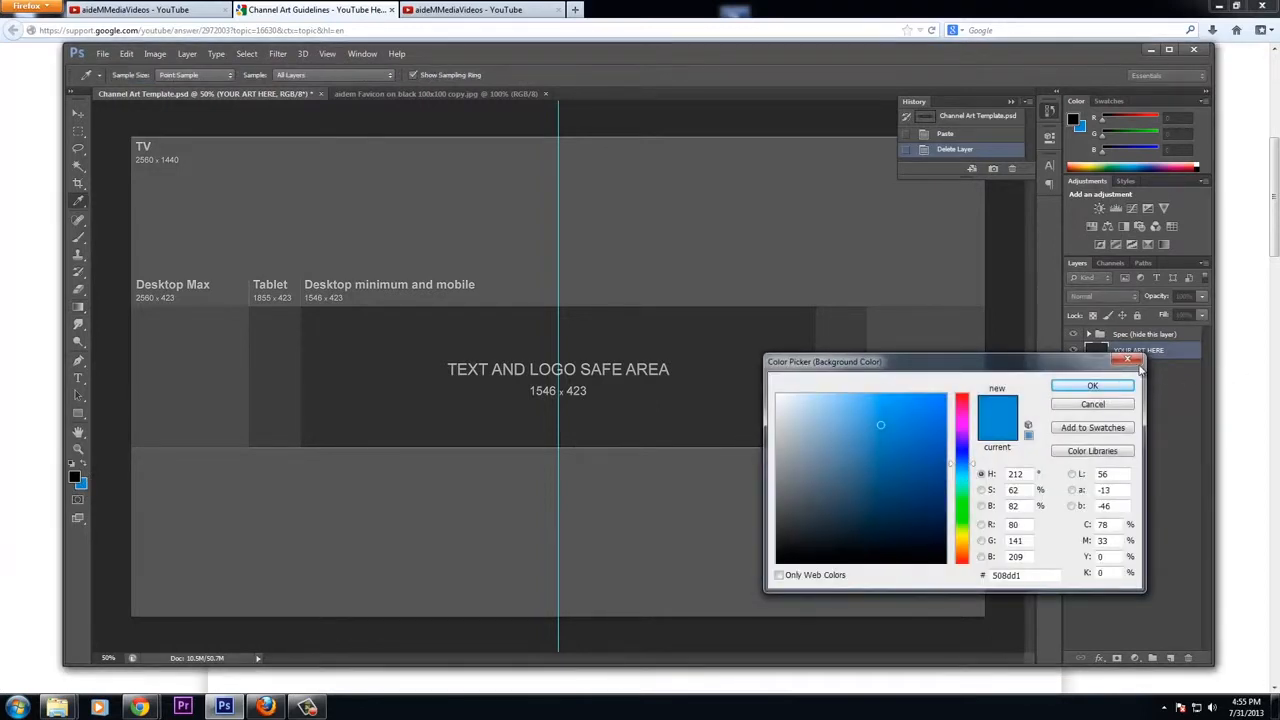
key(Return)
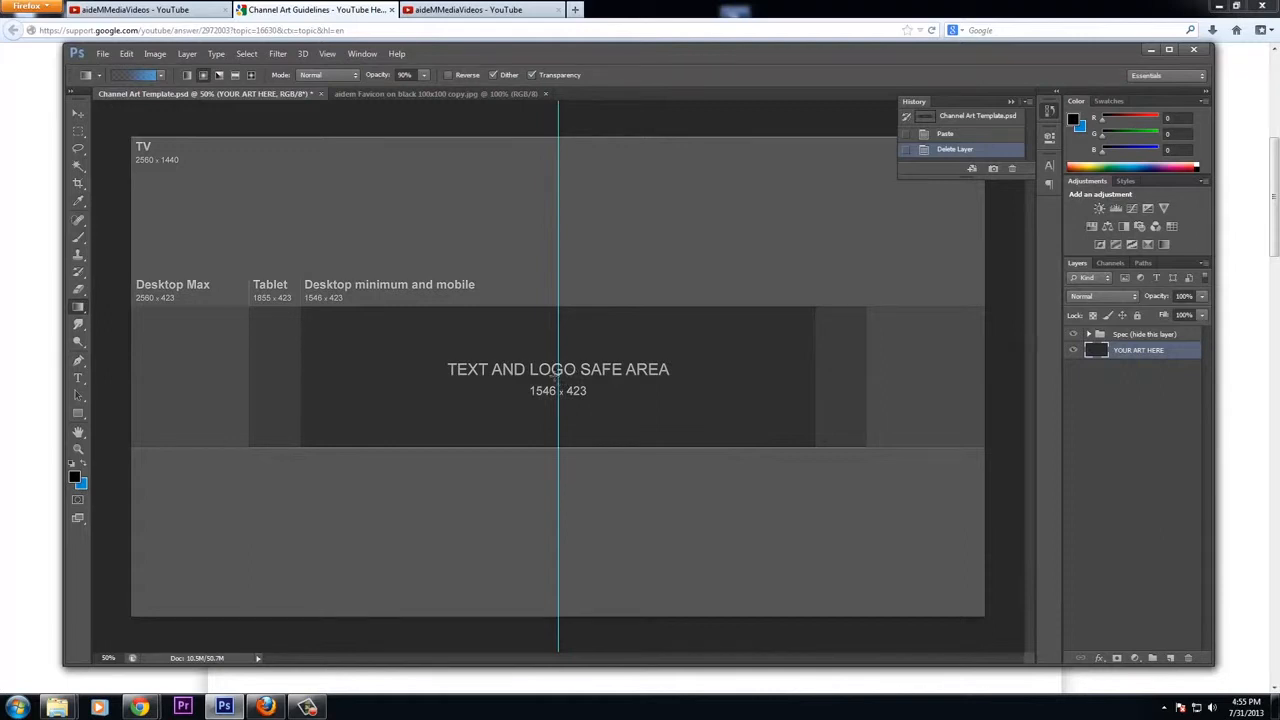
Draw a radial gradient from the safe area's centre to the lower right corner, previewing it with the spec layer hidden
drag(568, 378, 985, 613)
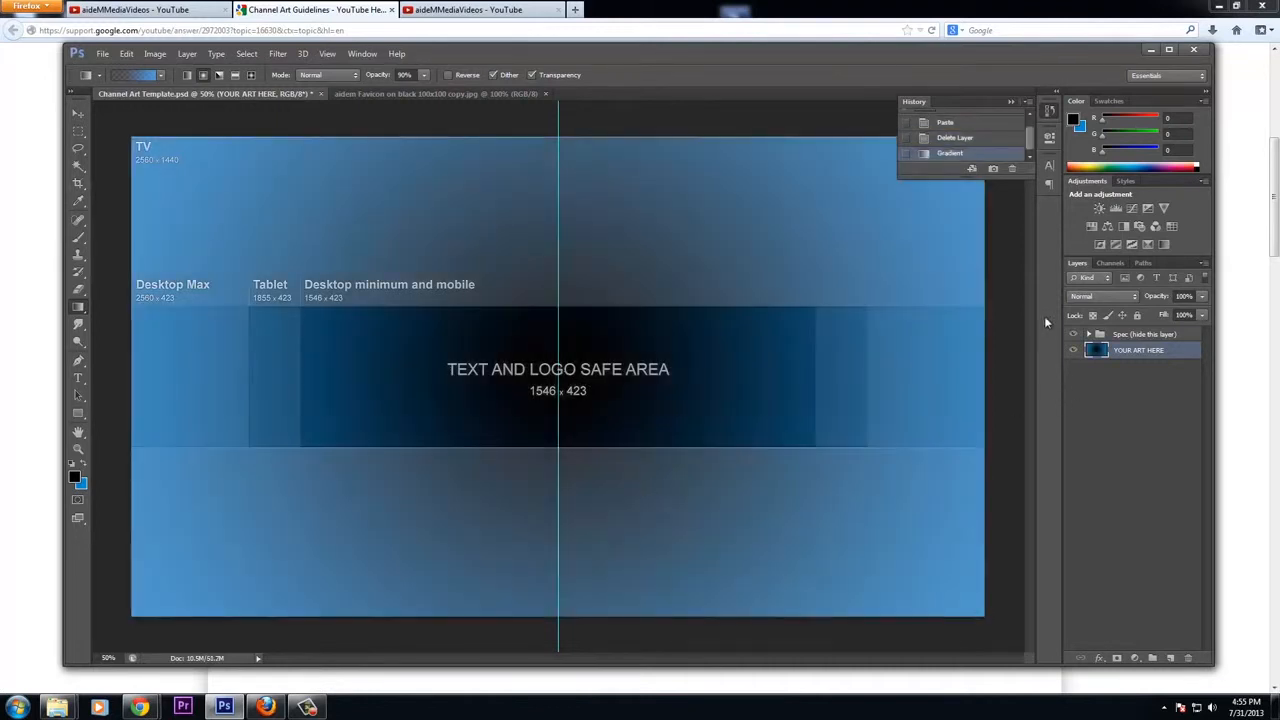
click(1073, 334)
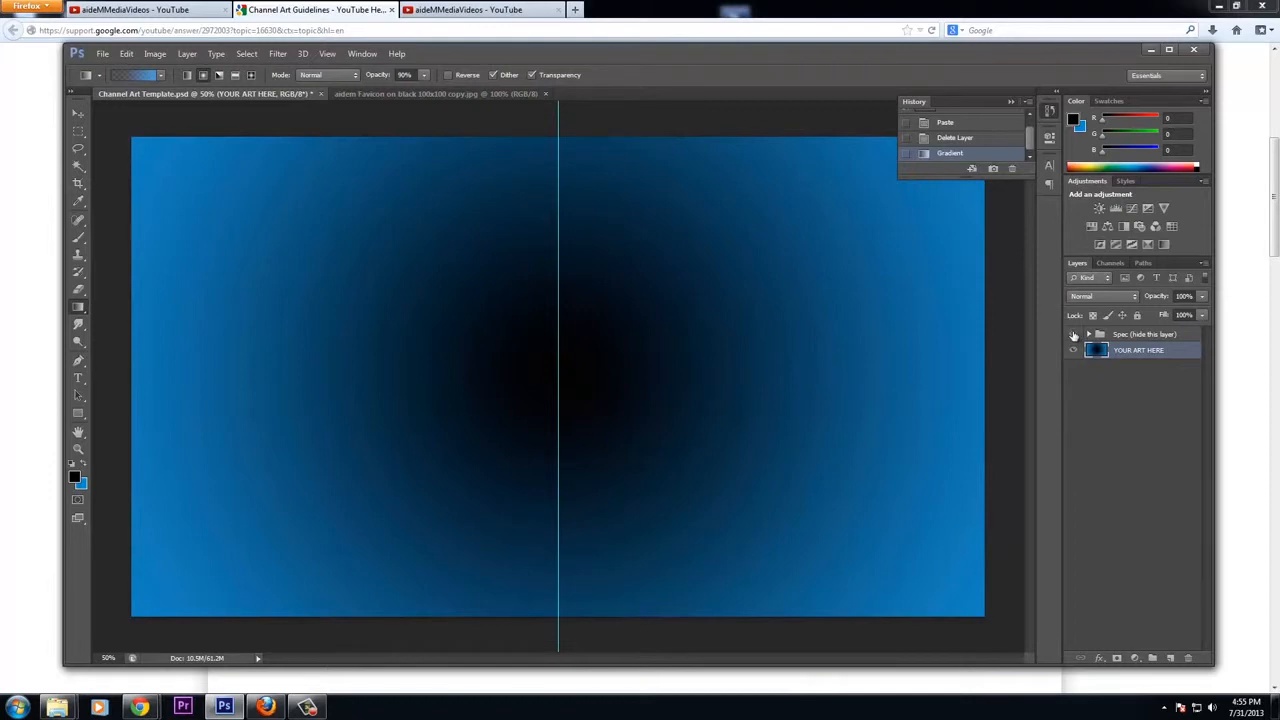
click(1073, 334)
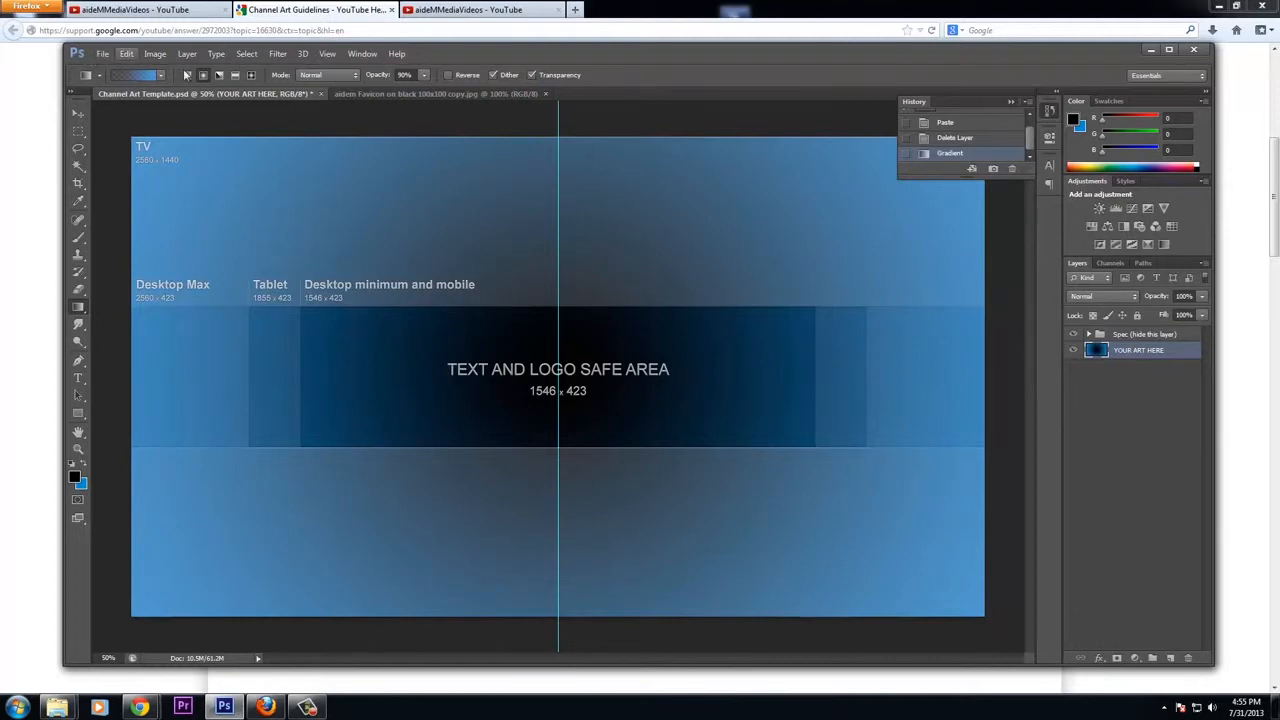
Open the aidem favicon large3 black image, copy its whole canvas and paste it into the channel art template
click(104, 54)
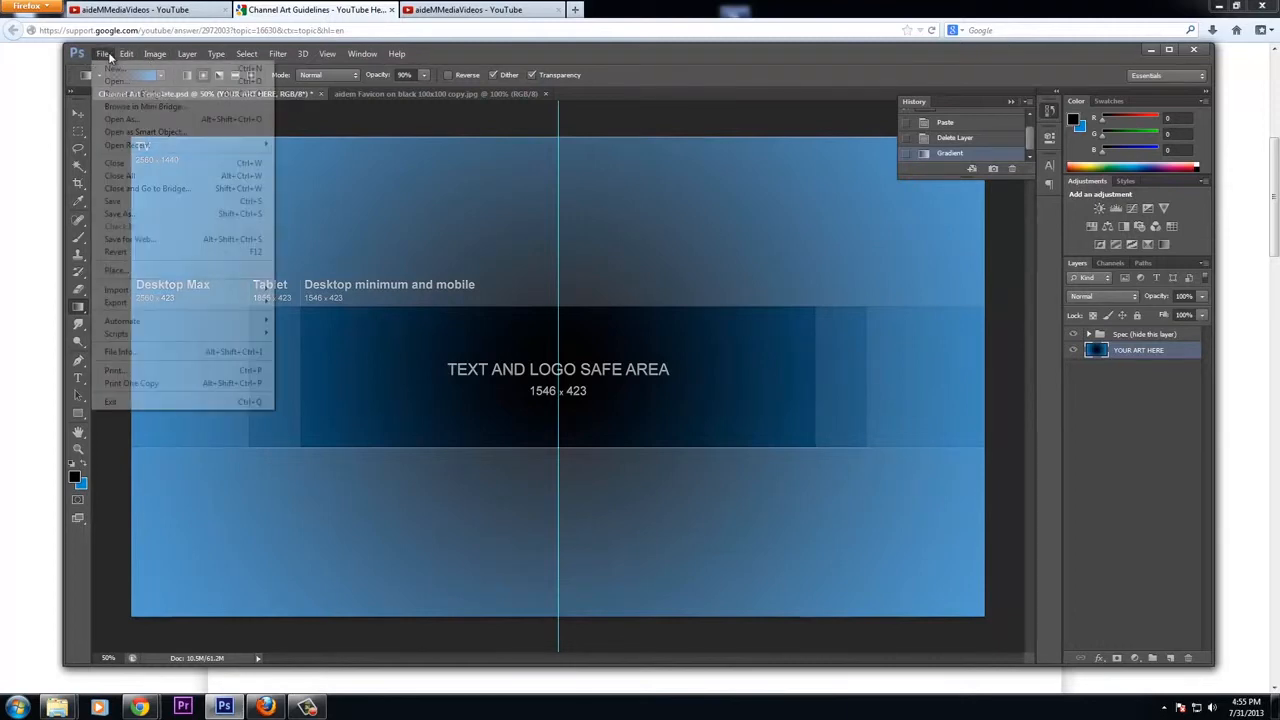
click(104, 54)
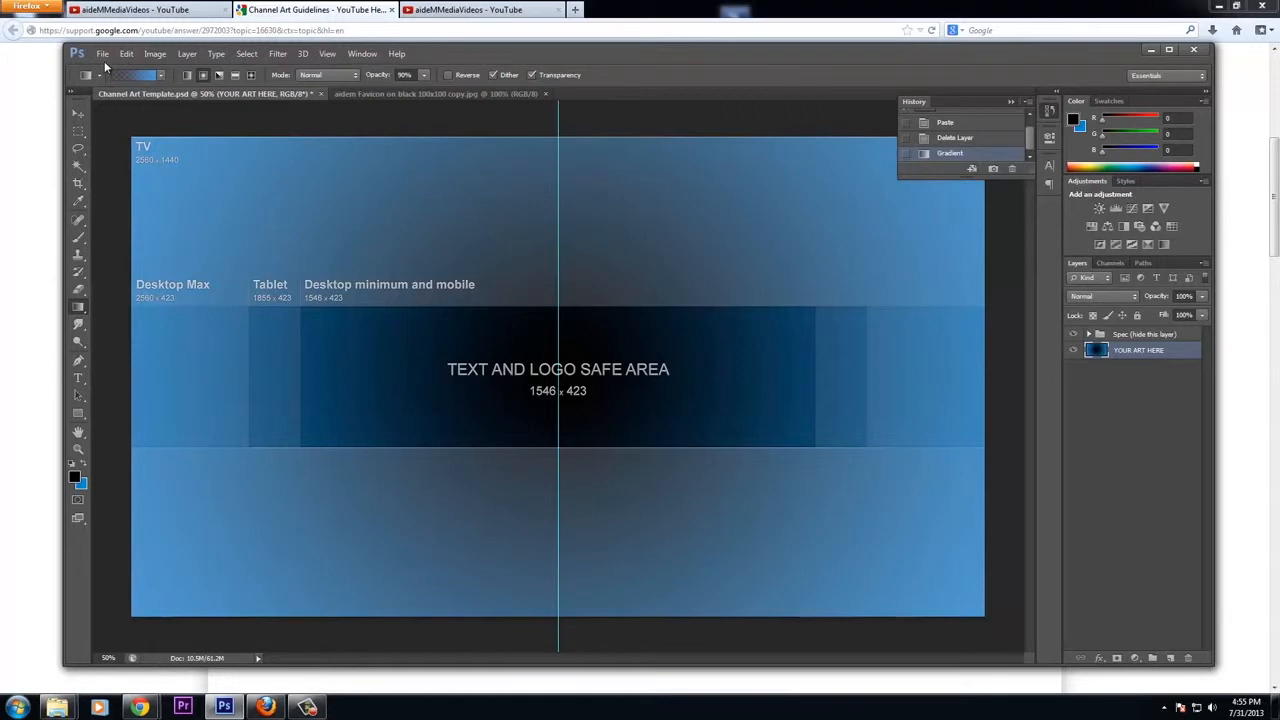
click(103, 54)
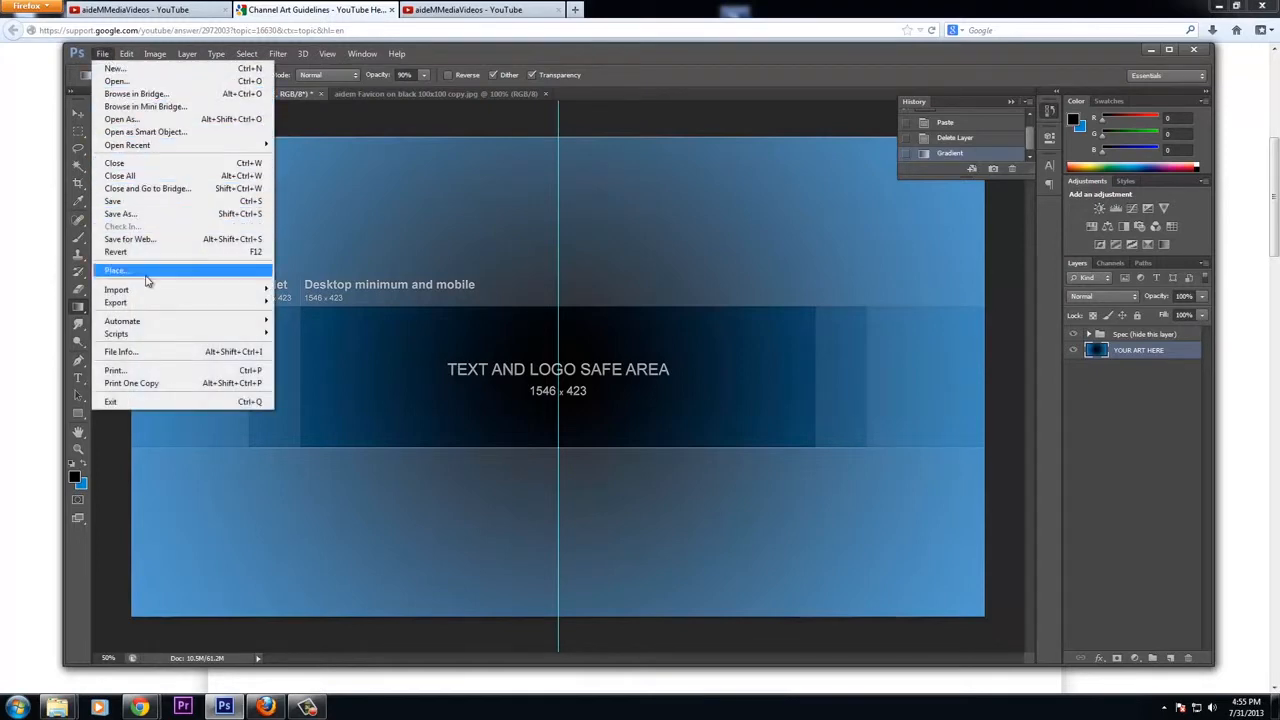
click(130, 82)
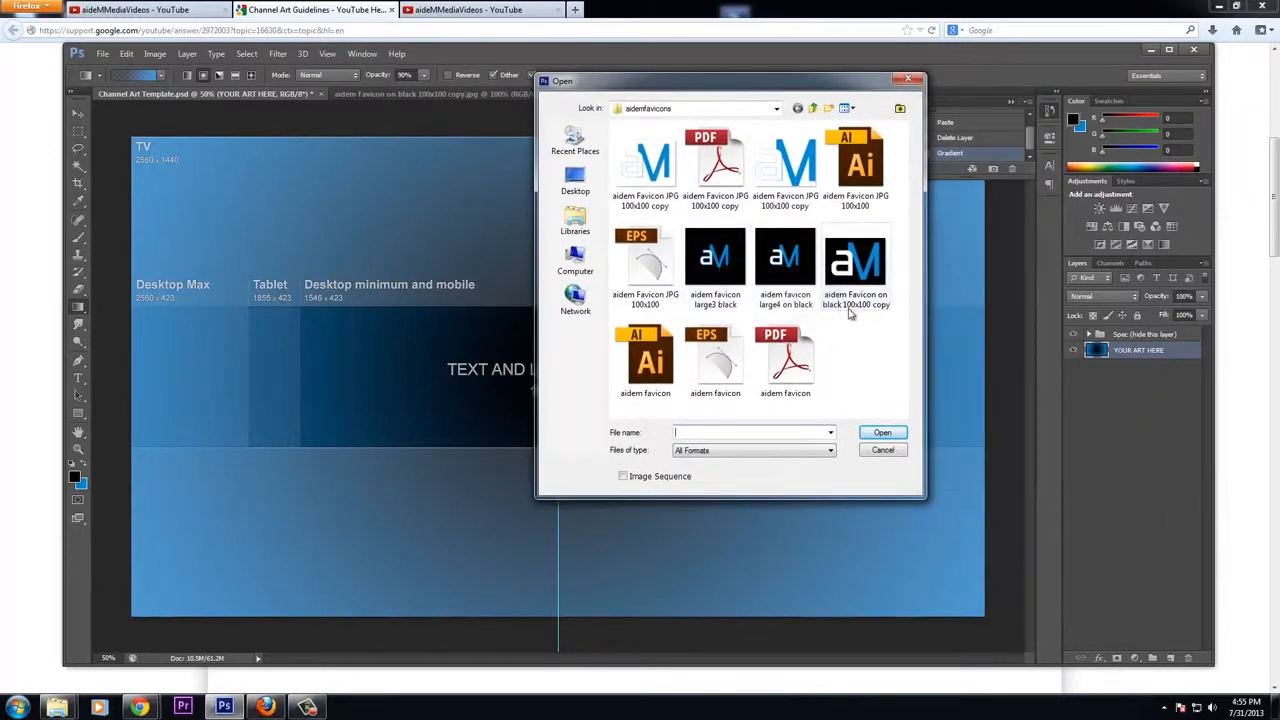
double_click(723, 271)
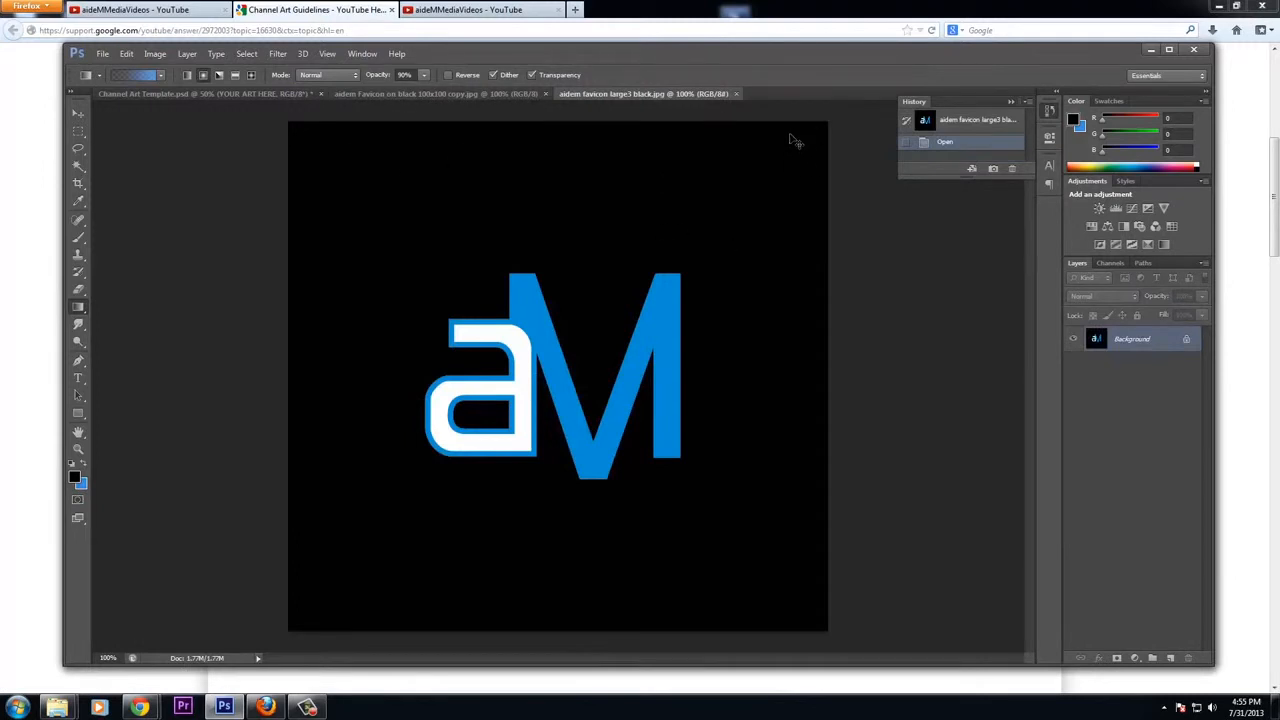
key(ctrl+a)
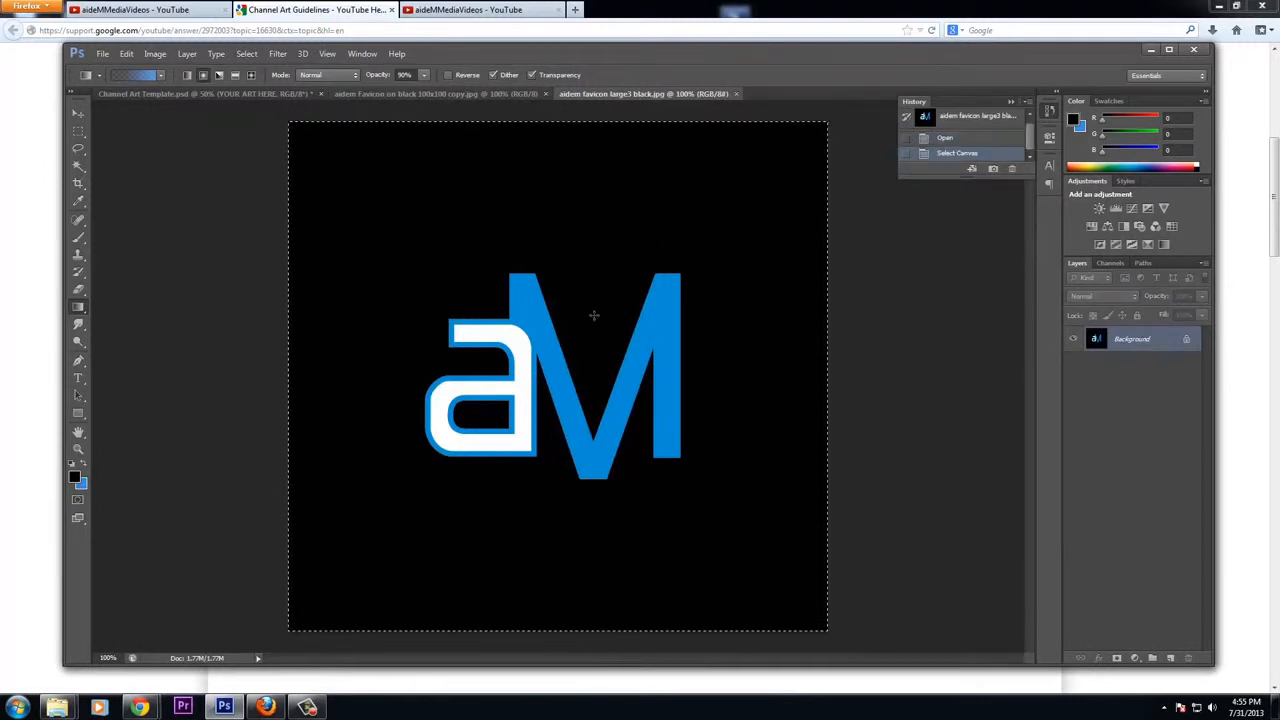
click(258, 96)
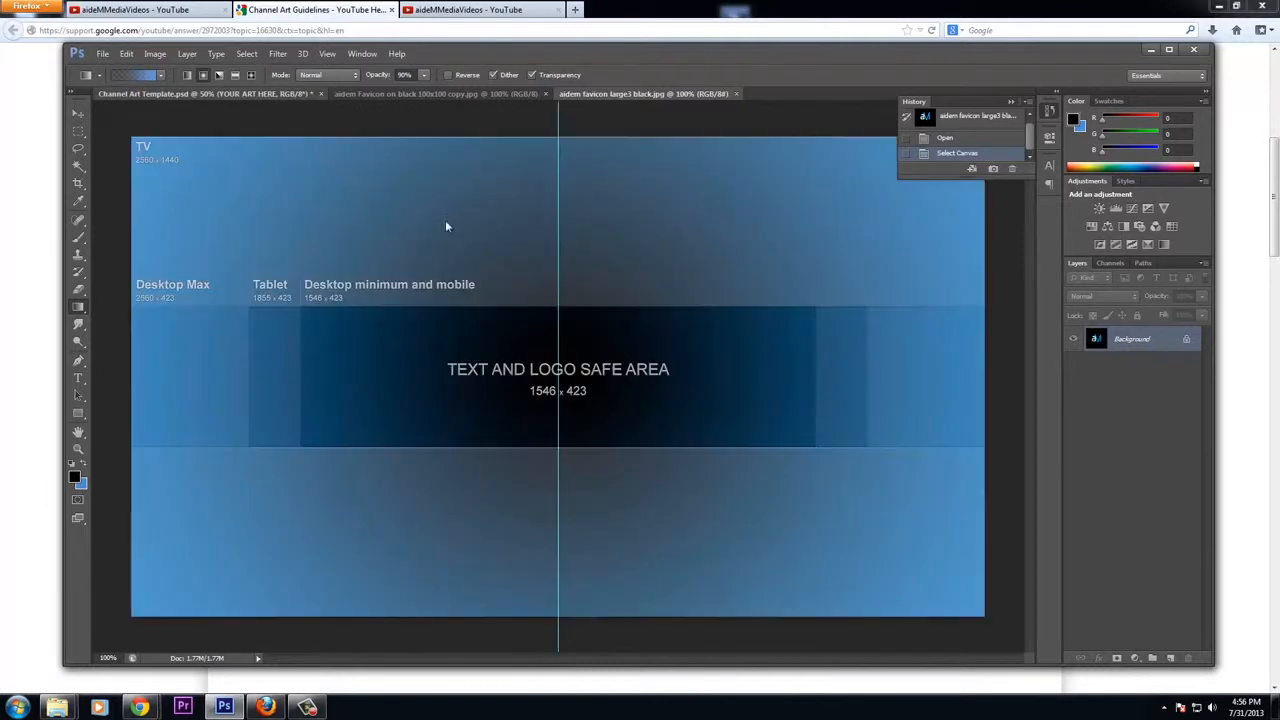
key(ctrl+v)
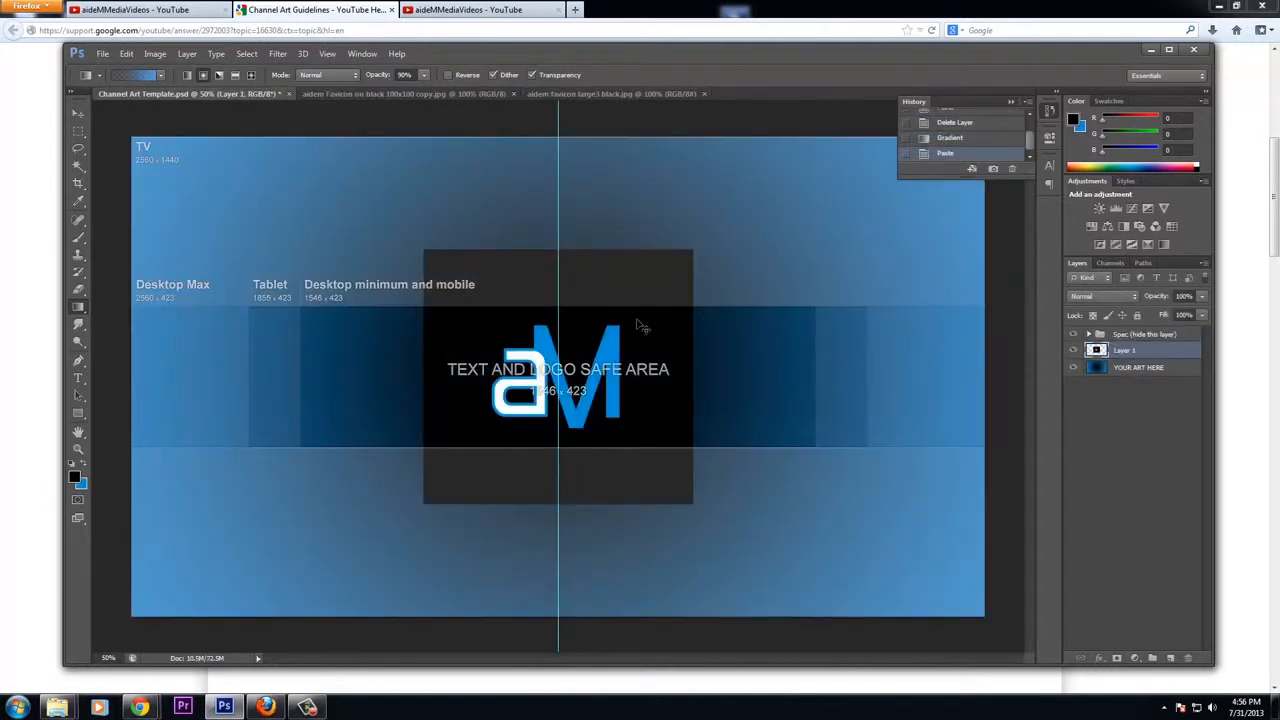
key(ctrl+t)
drag(425, 251, 518, 336)
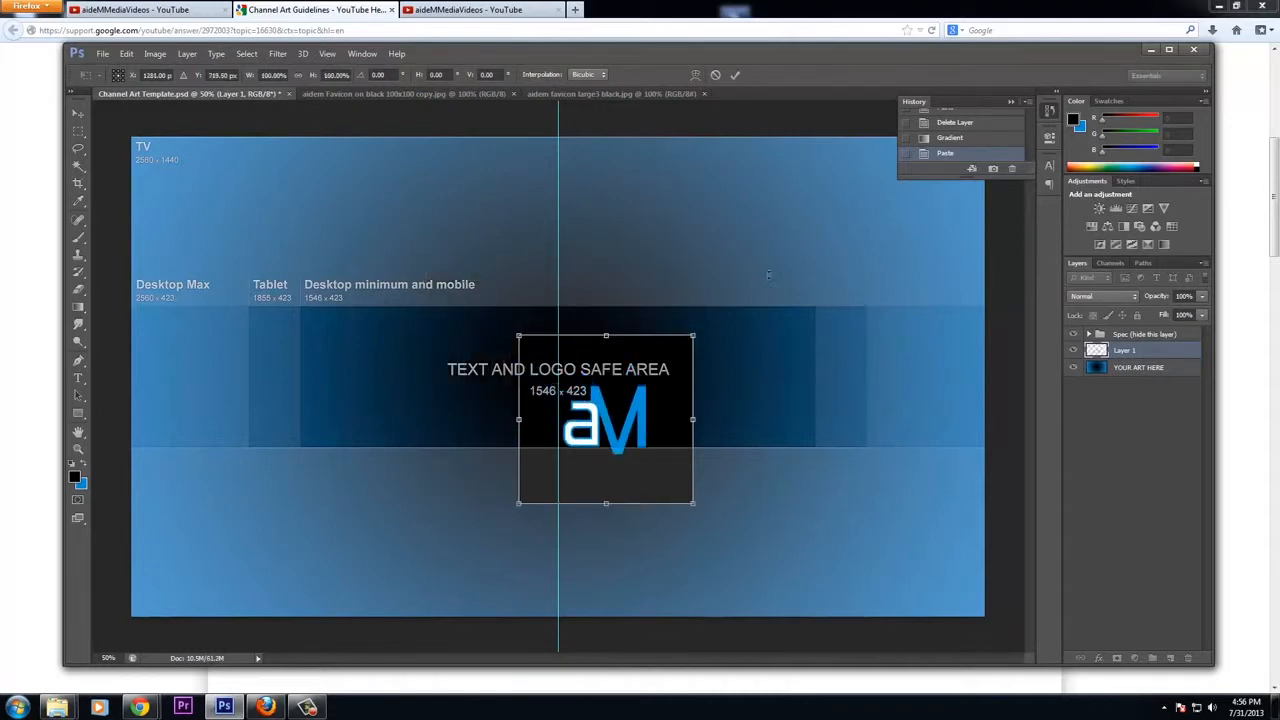
key(ctrl+z)
key(Escape)
Replace the large logo in the template with the copied 100x100 aidem favicon on black image, deleting the old logo layer
click(476, 93)
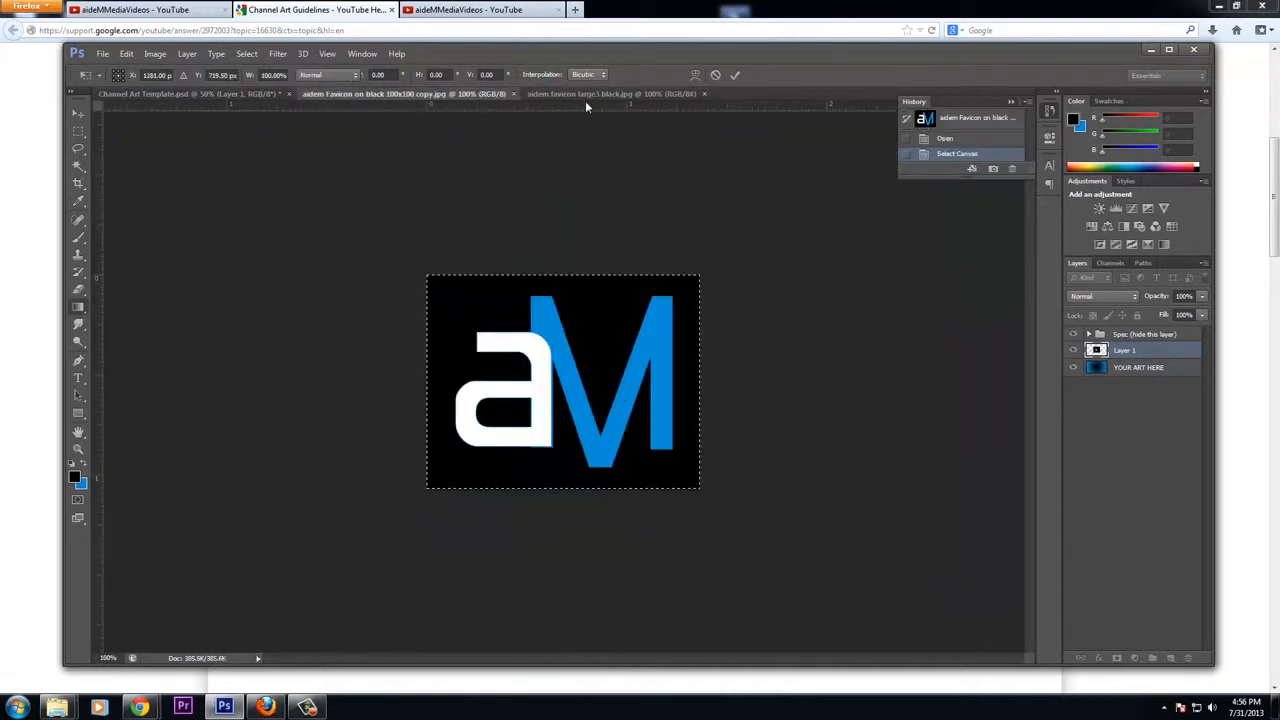
key(ctrl+a)
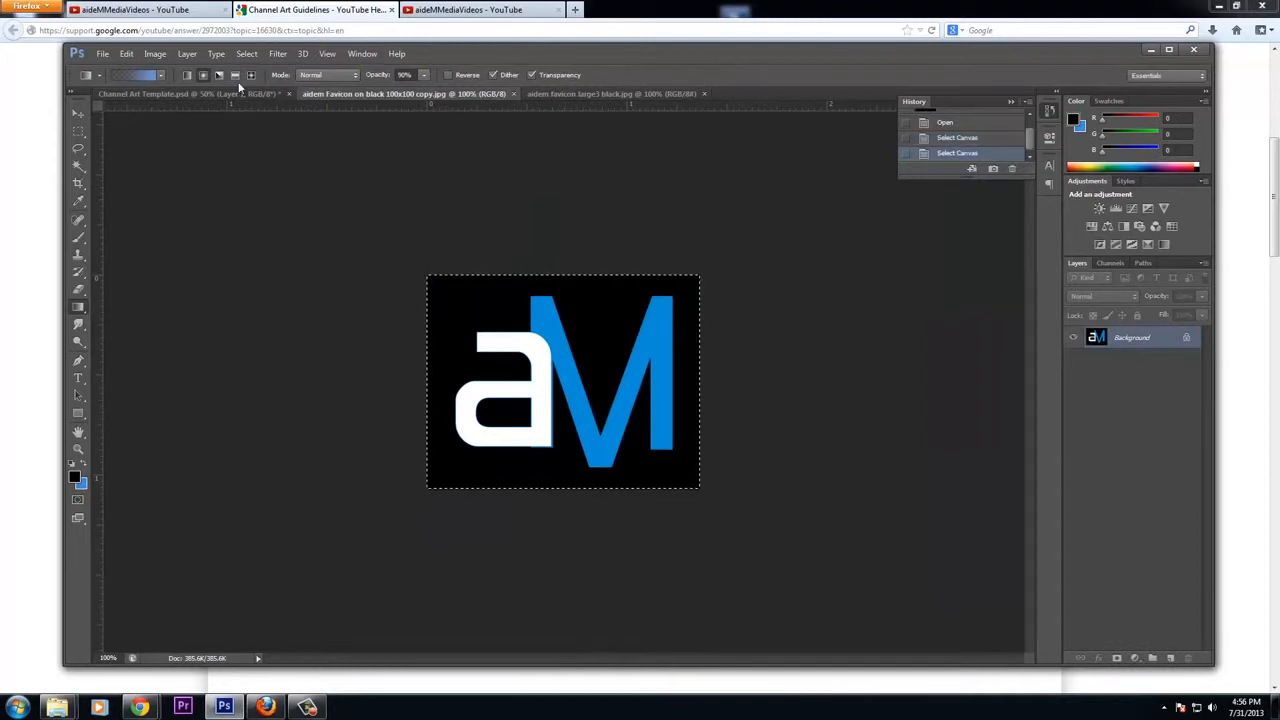
click(190, 93)
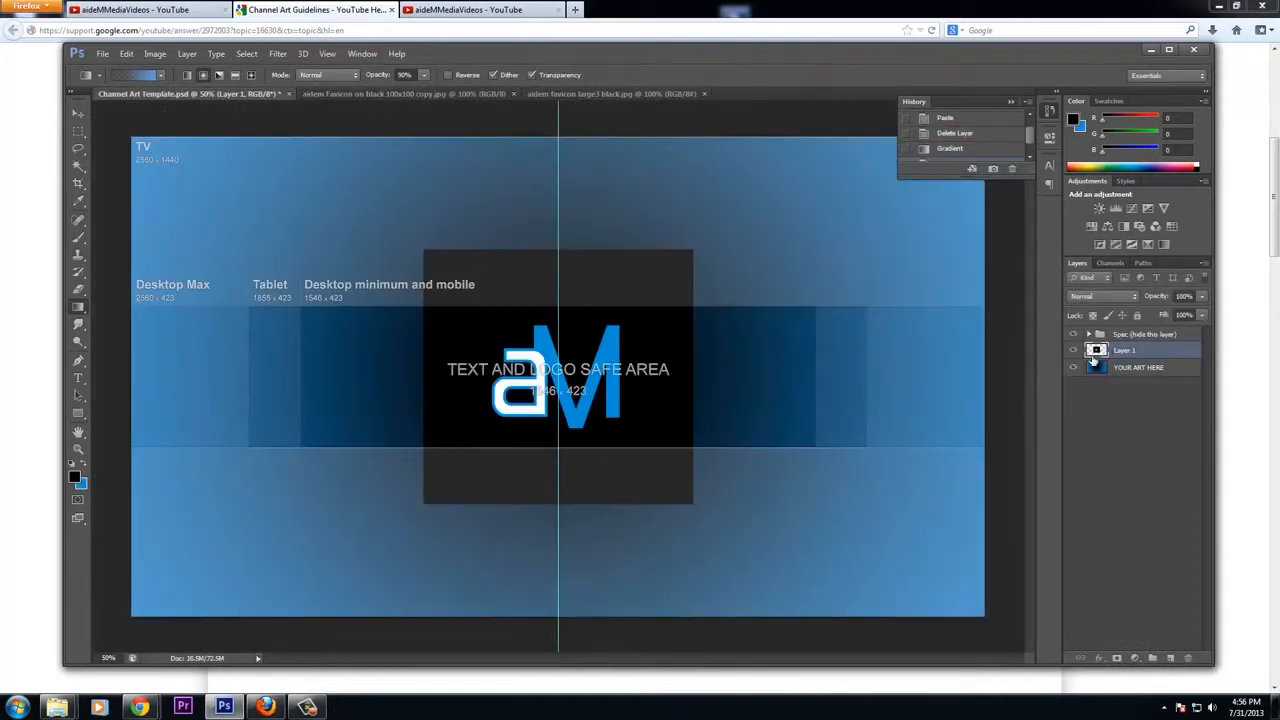
drag(1095, 351, 1188, 658)
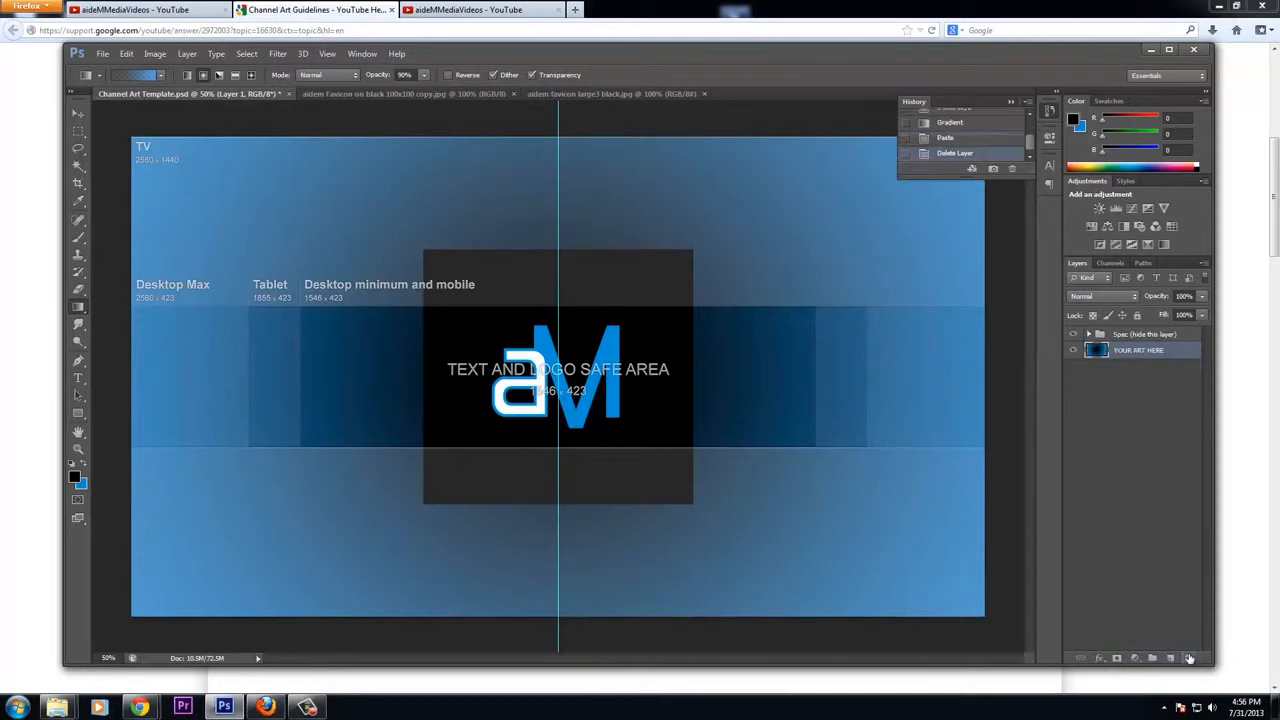
key(ctrl+o)
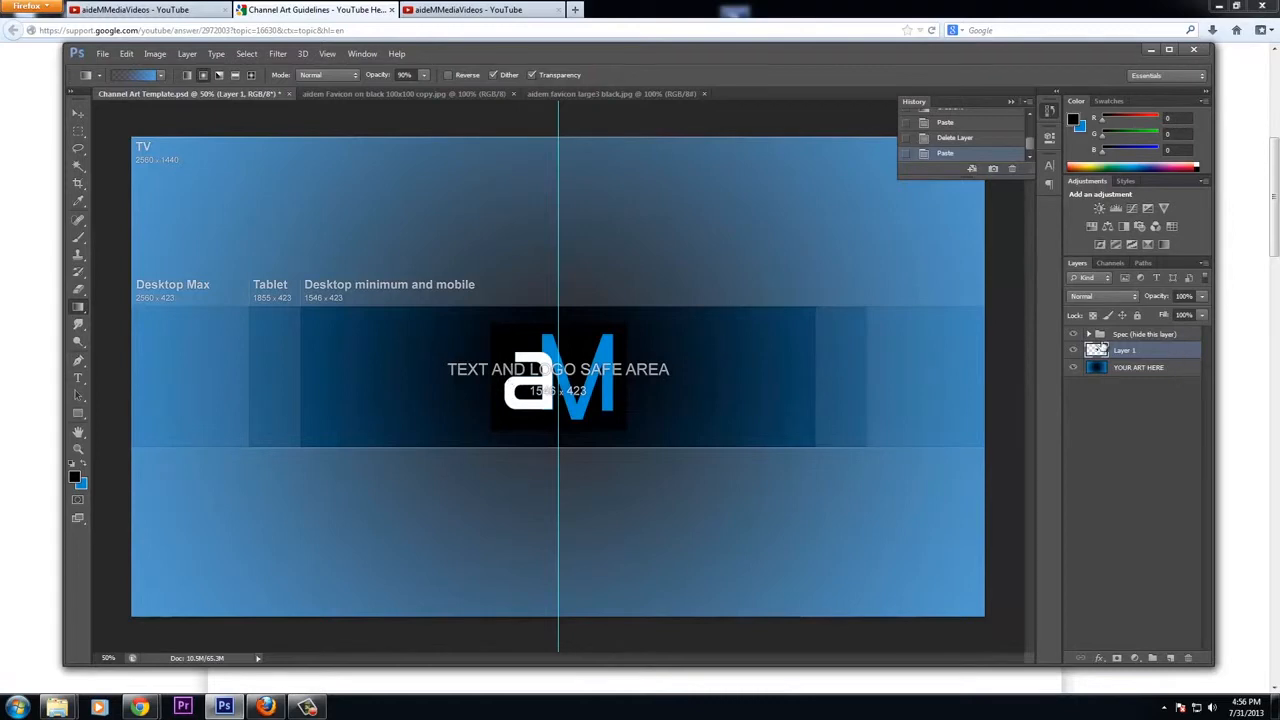
Hide the spec layer and set the logo layer's blending mode to Screen
click(1073, 334)
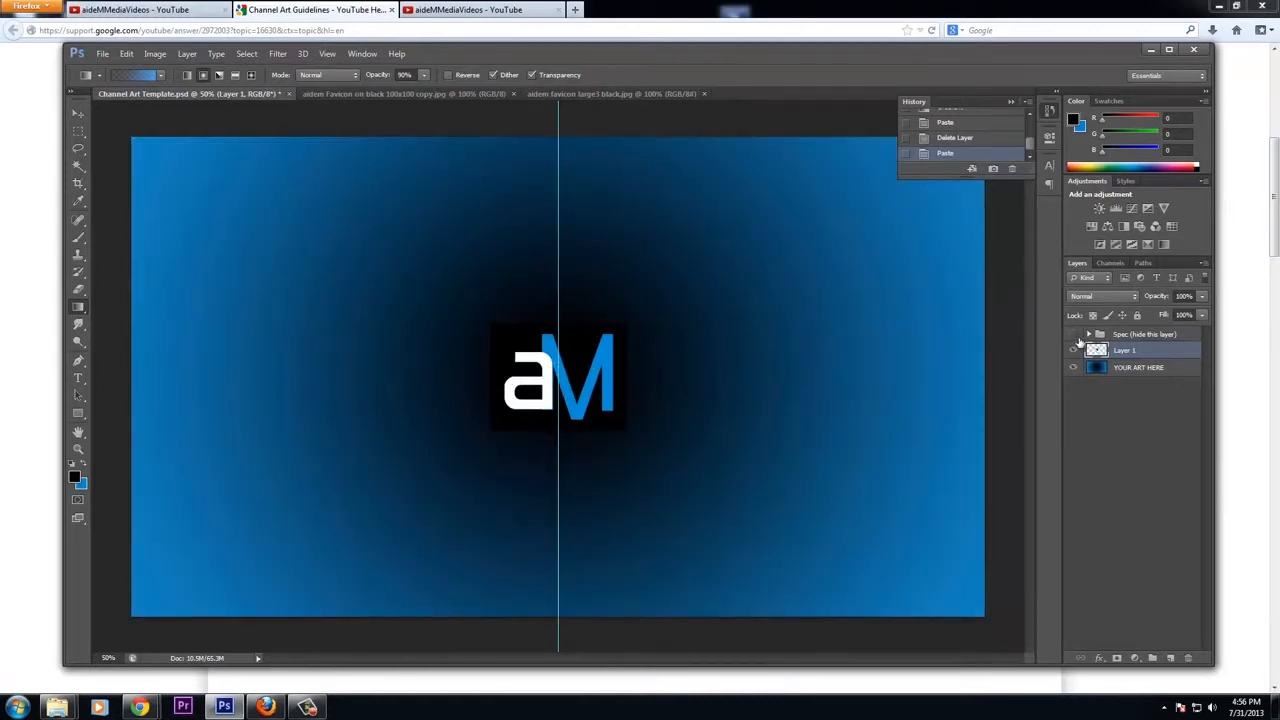
click(1073, 334)
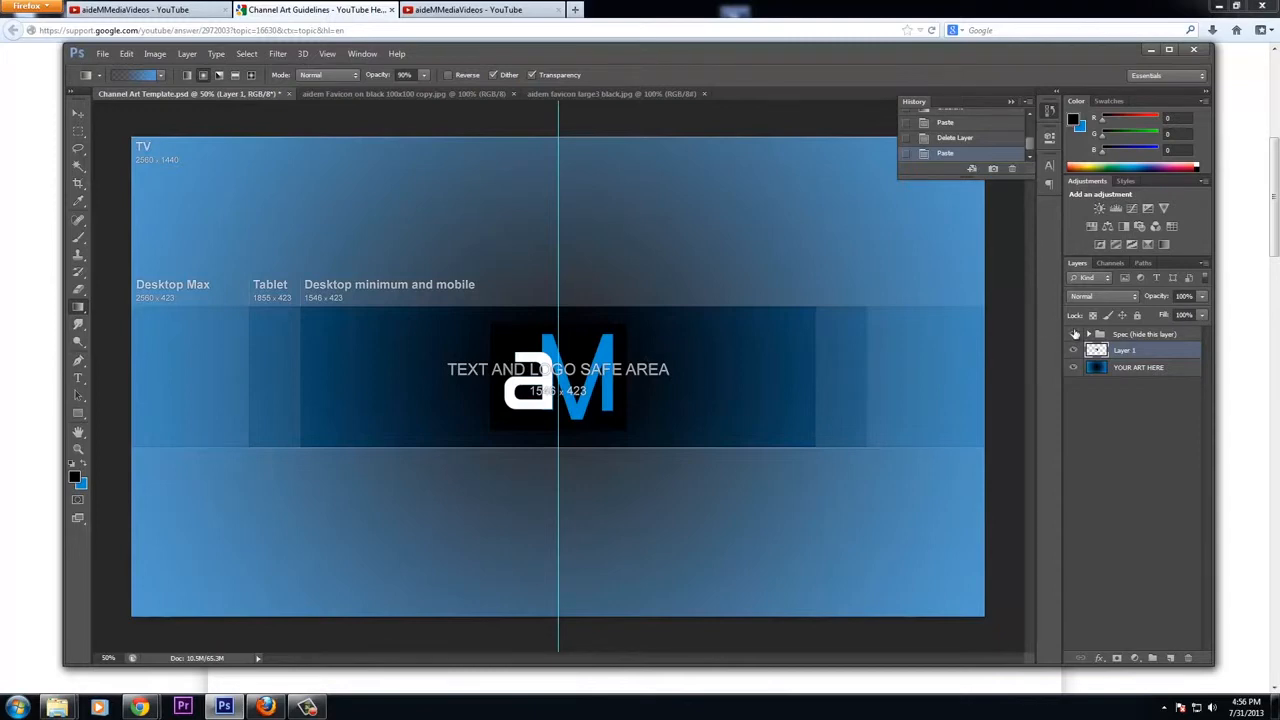
click(1073, 334)
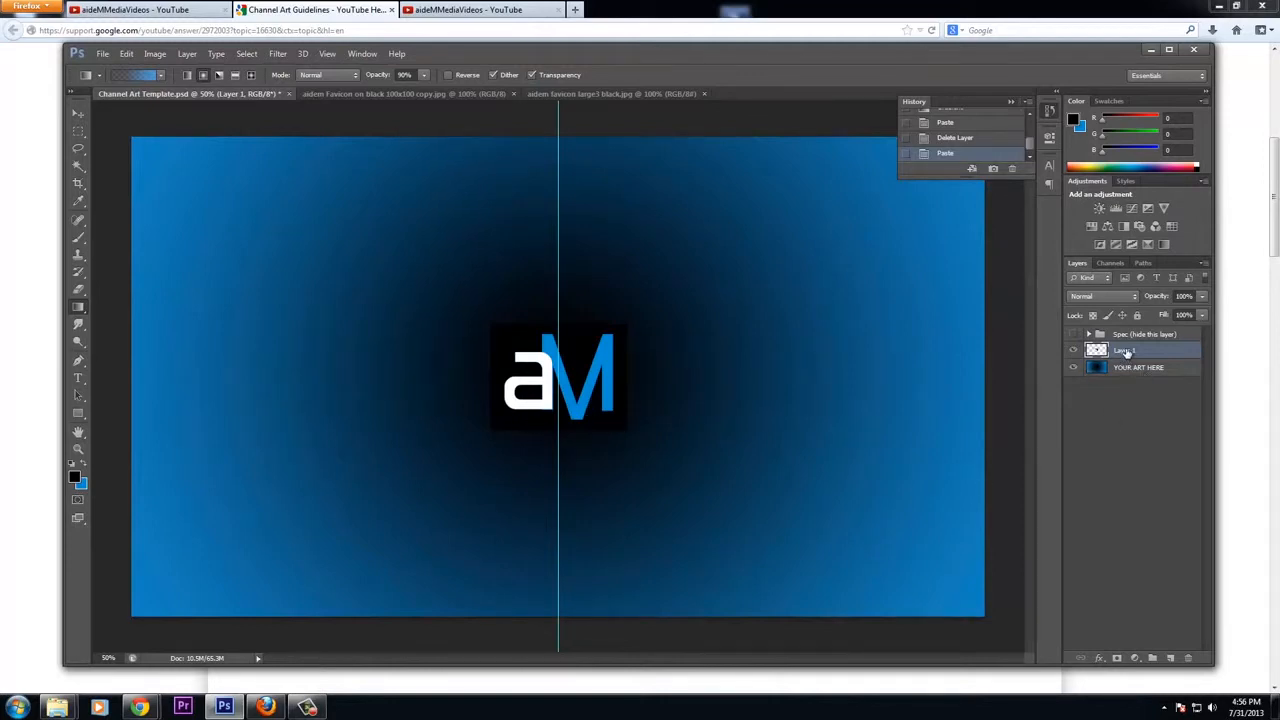
click(1135, 298)
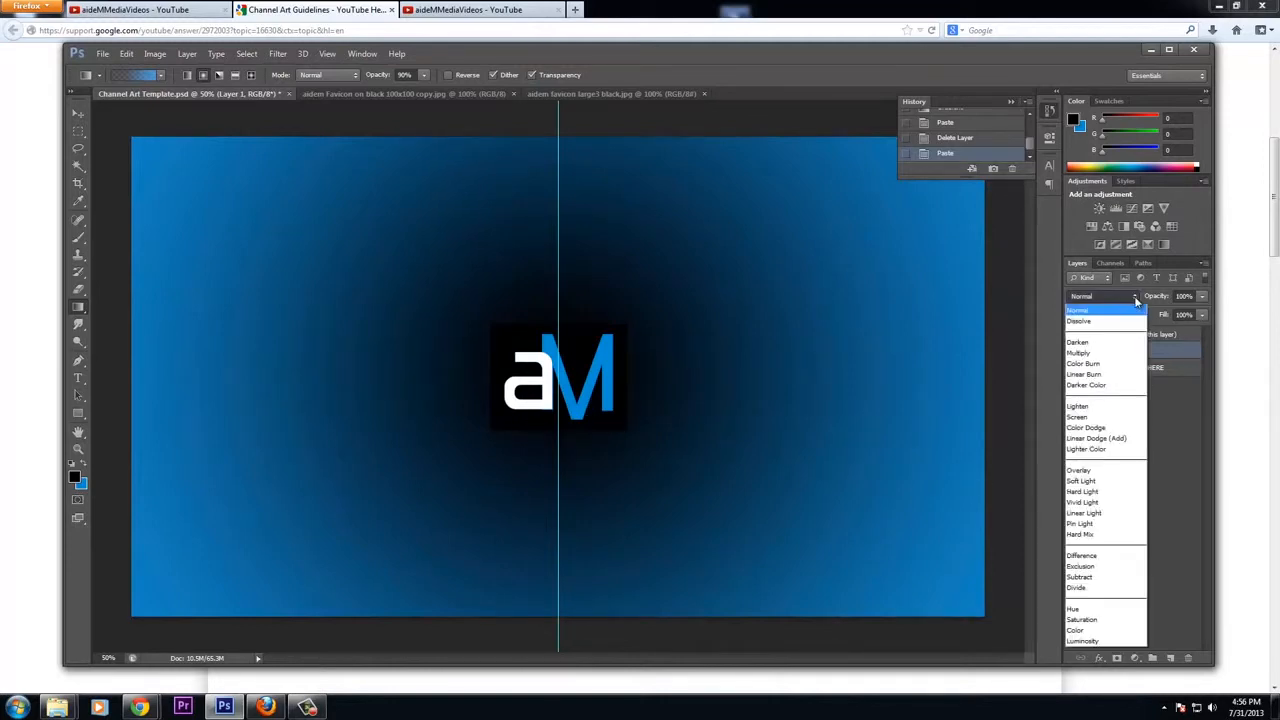
click(1092, 417)
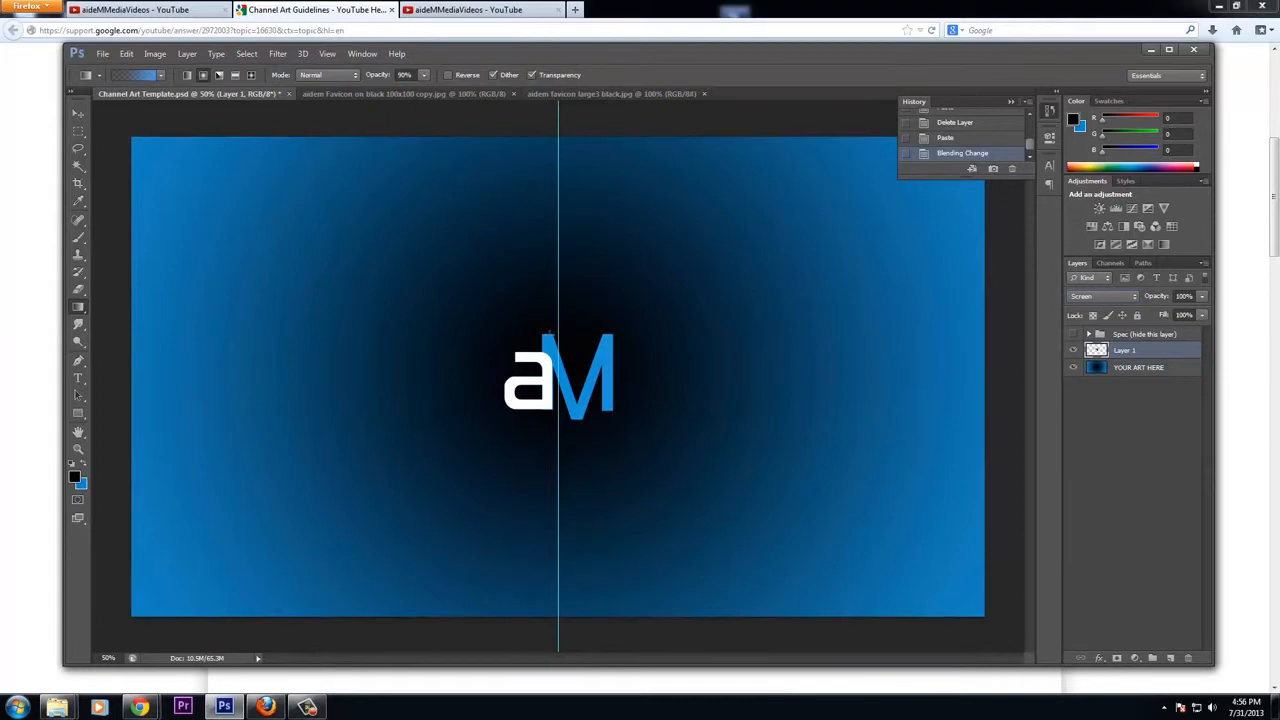
Add the text "Tell A Better Story With VIDEO !" beside the logo with the Type tool
click(78, 113)
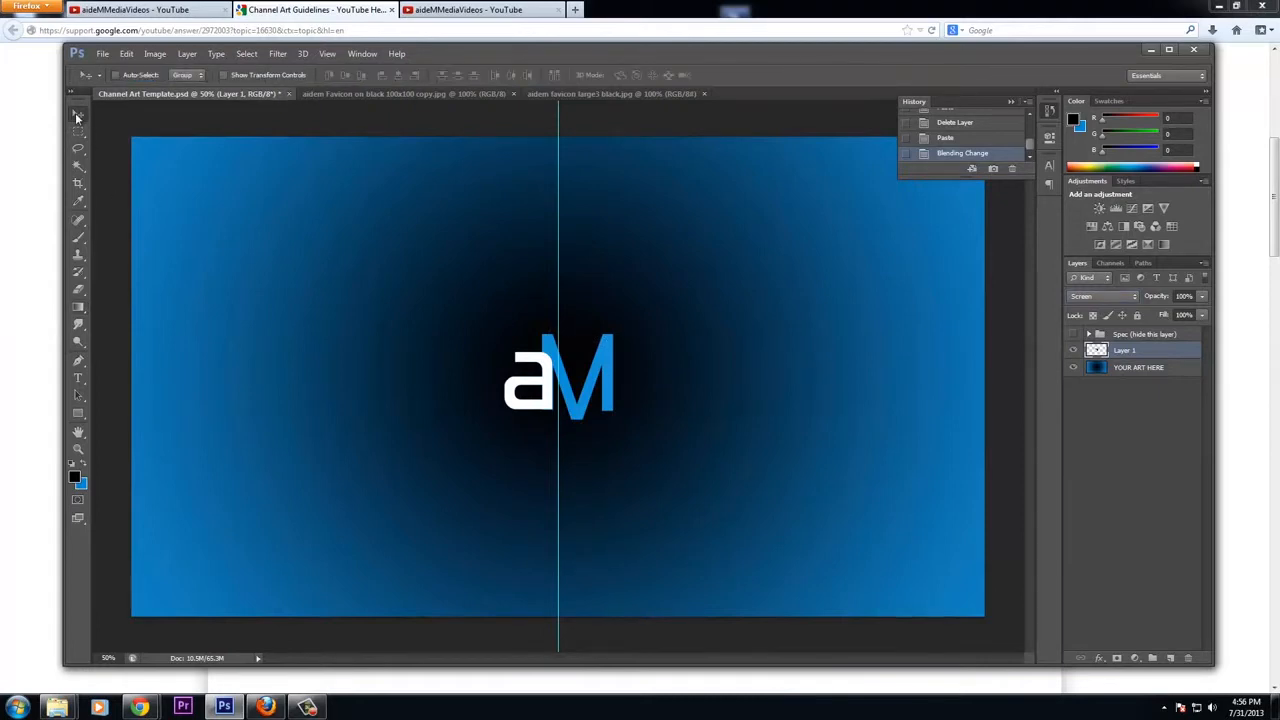
click(78, 378)
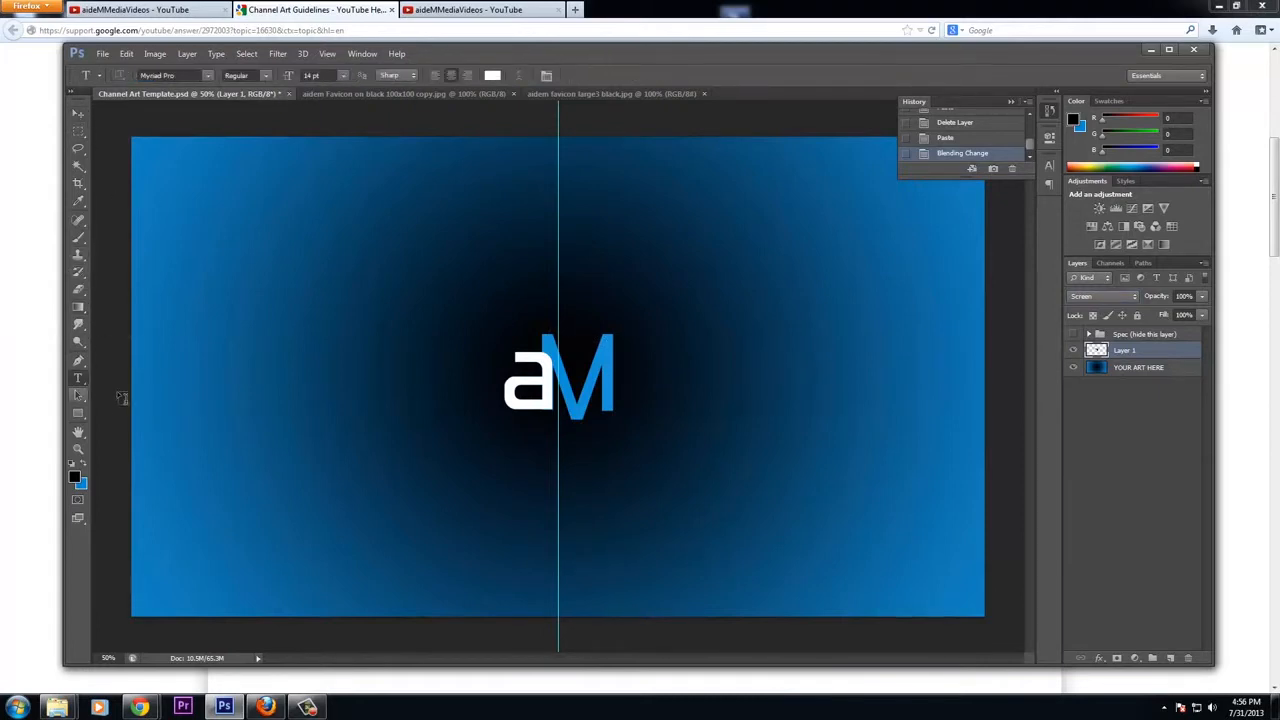
click(633, 403)
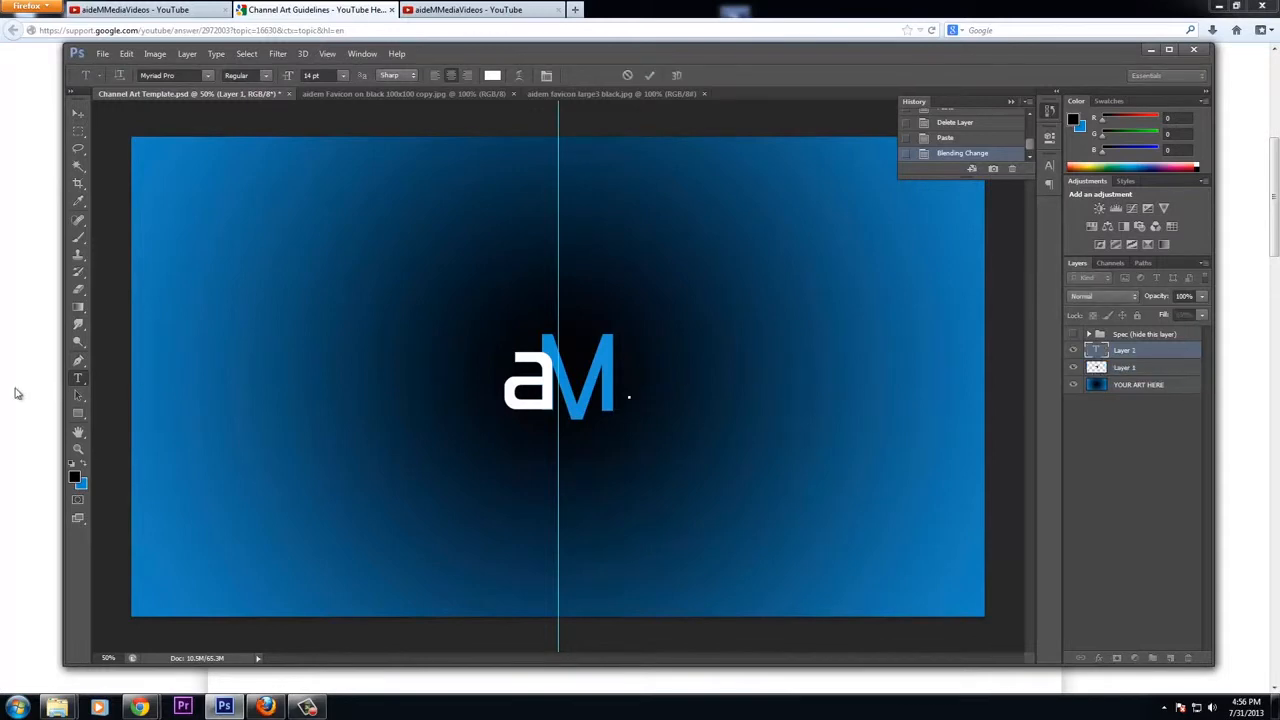
text(Tell A Better S)
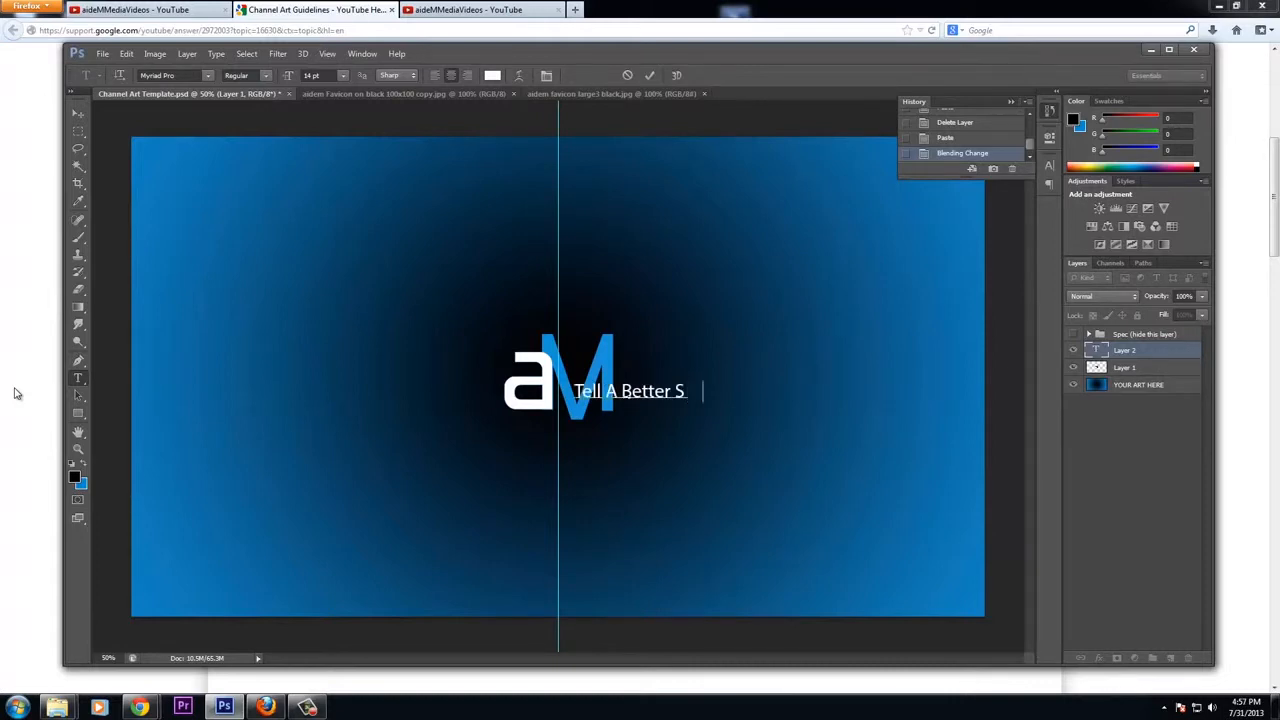
text(tory With )
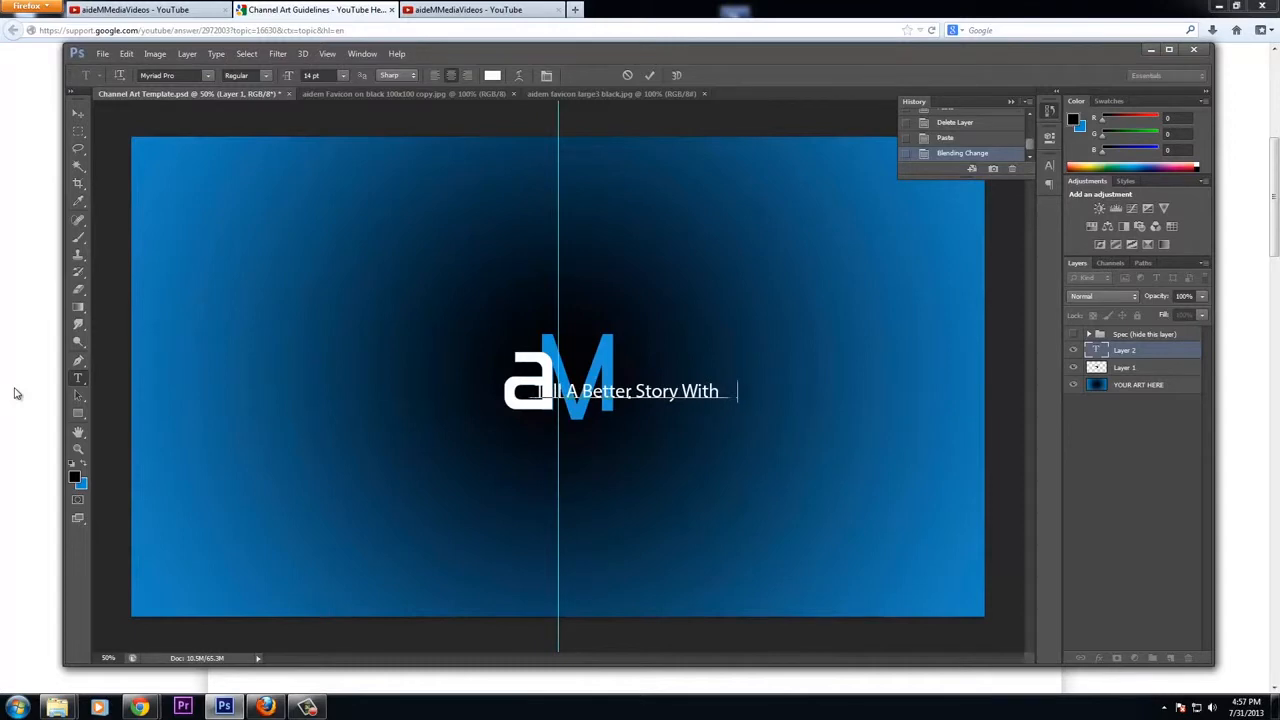
text(VIDEO !)
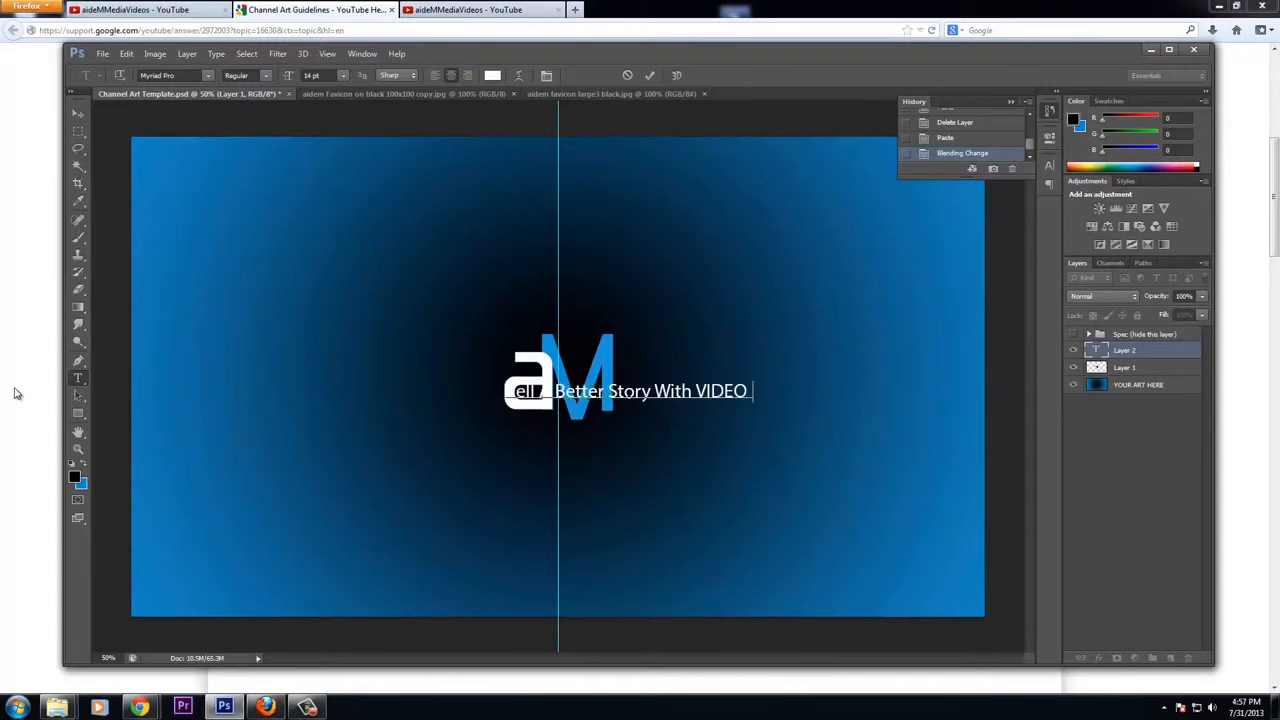
click(77, 113)
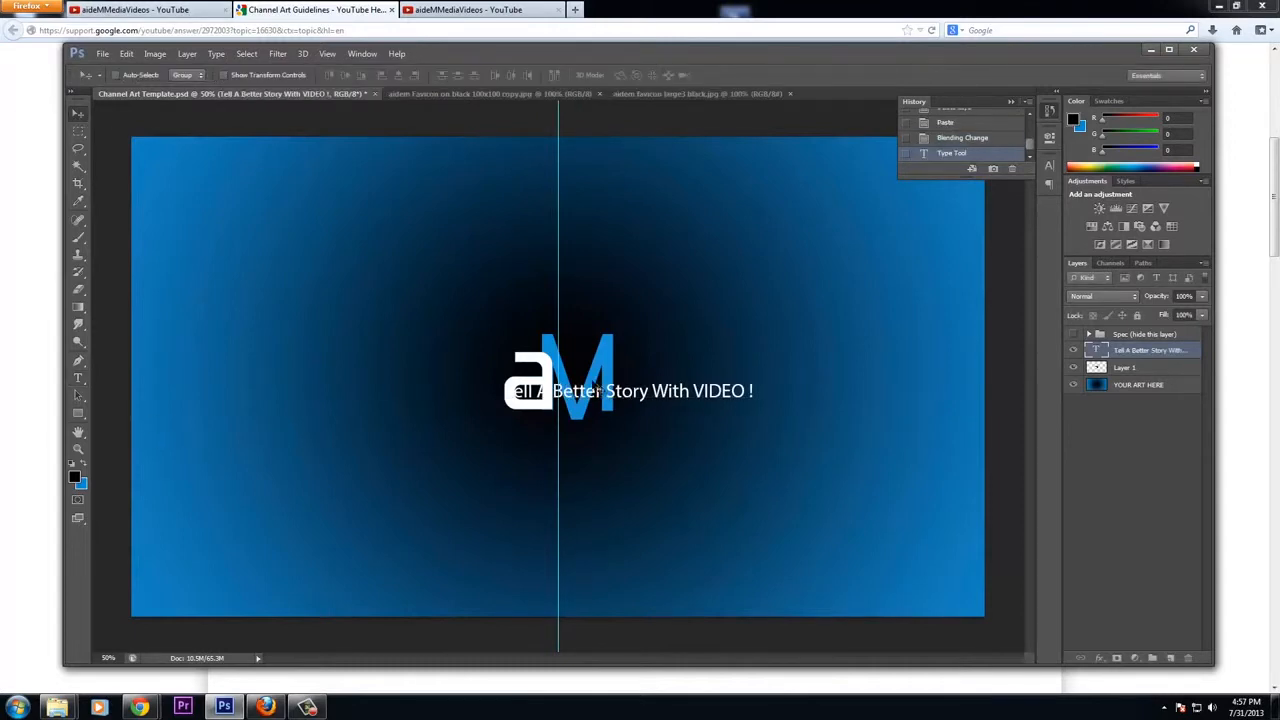
Move the tagline centred below the logo, check it against the spec layer, and turn off the extras display
drag(655, 398, 591, 434)
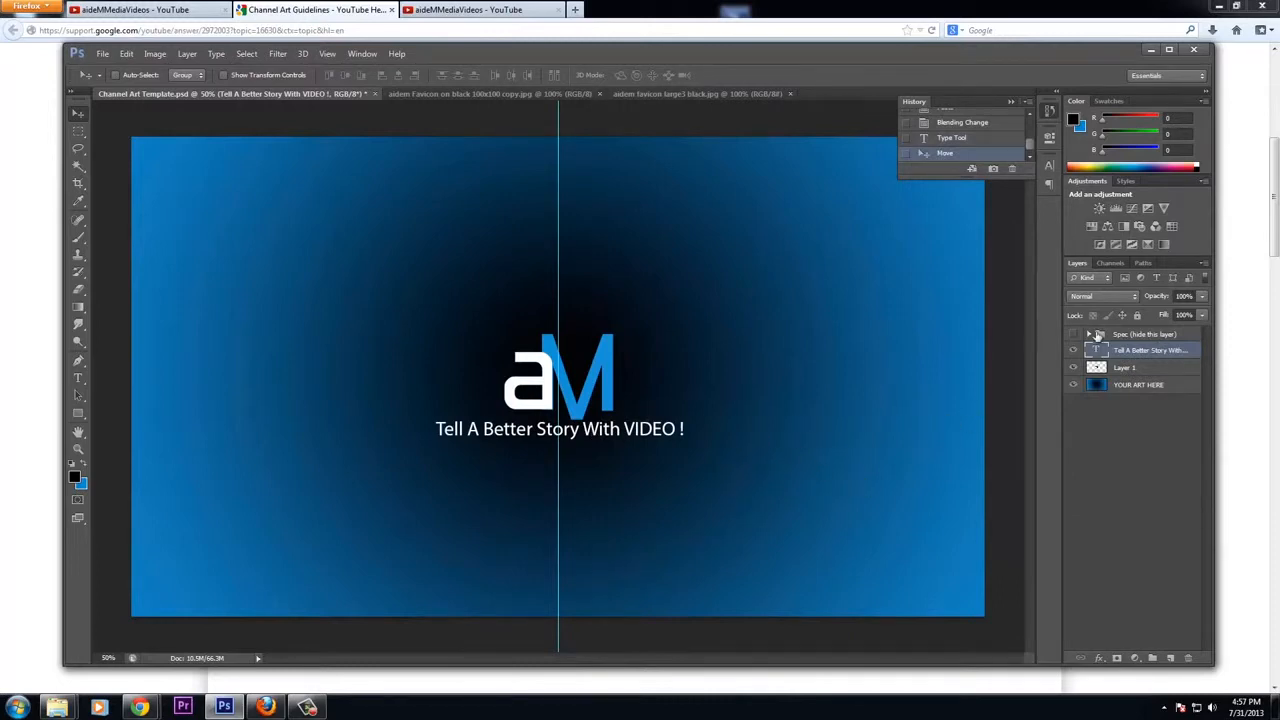
click(1074, 335)
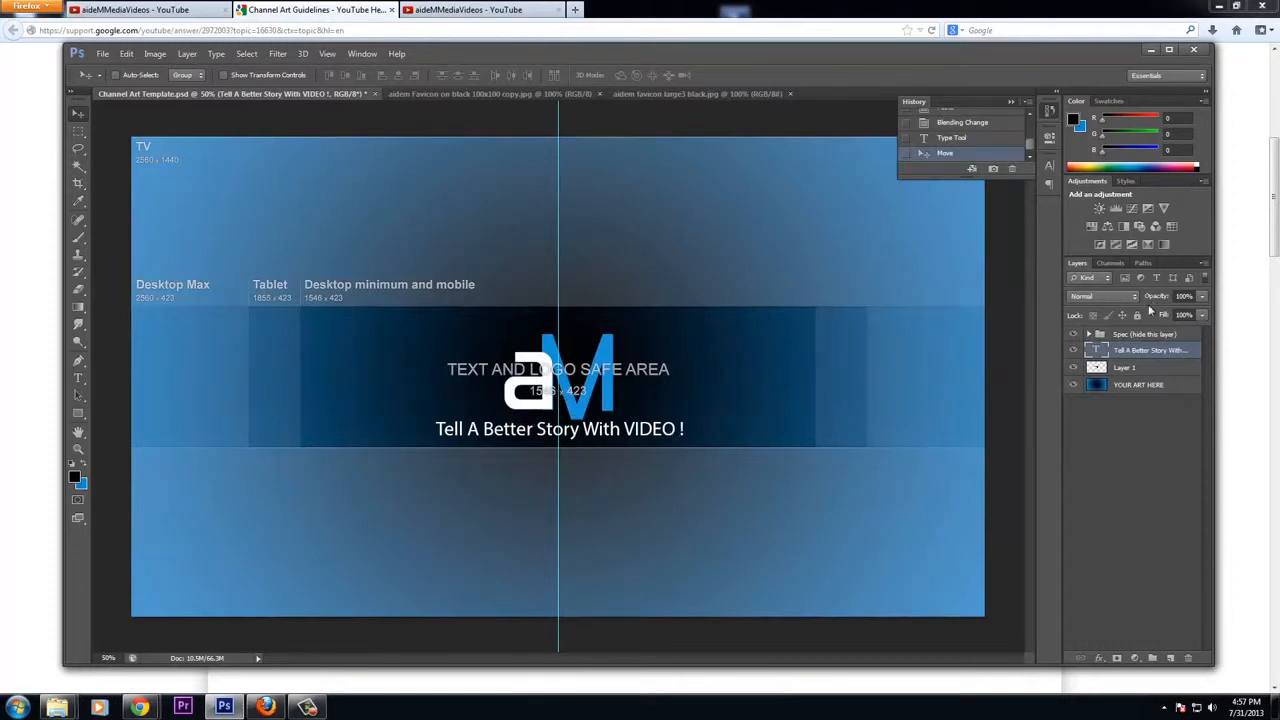
click(1074, 335)
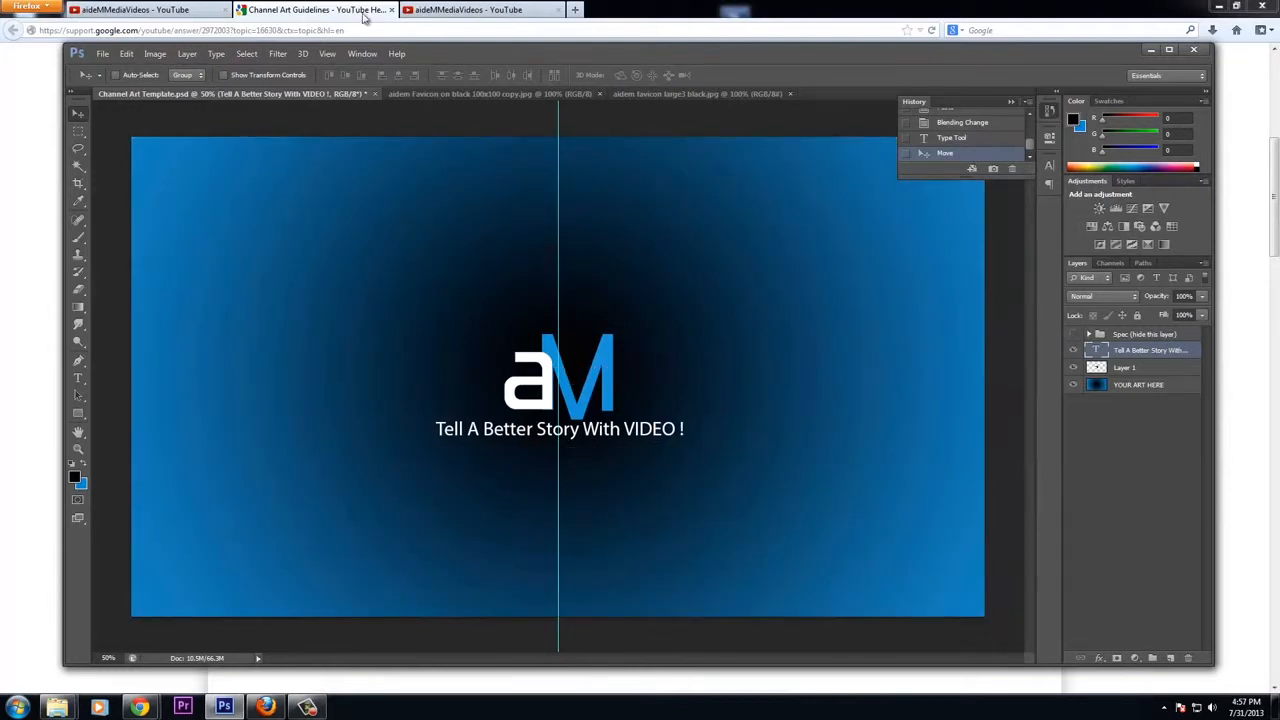
click(327, 53)
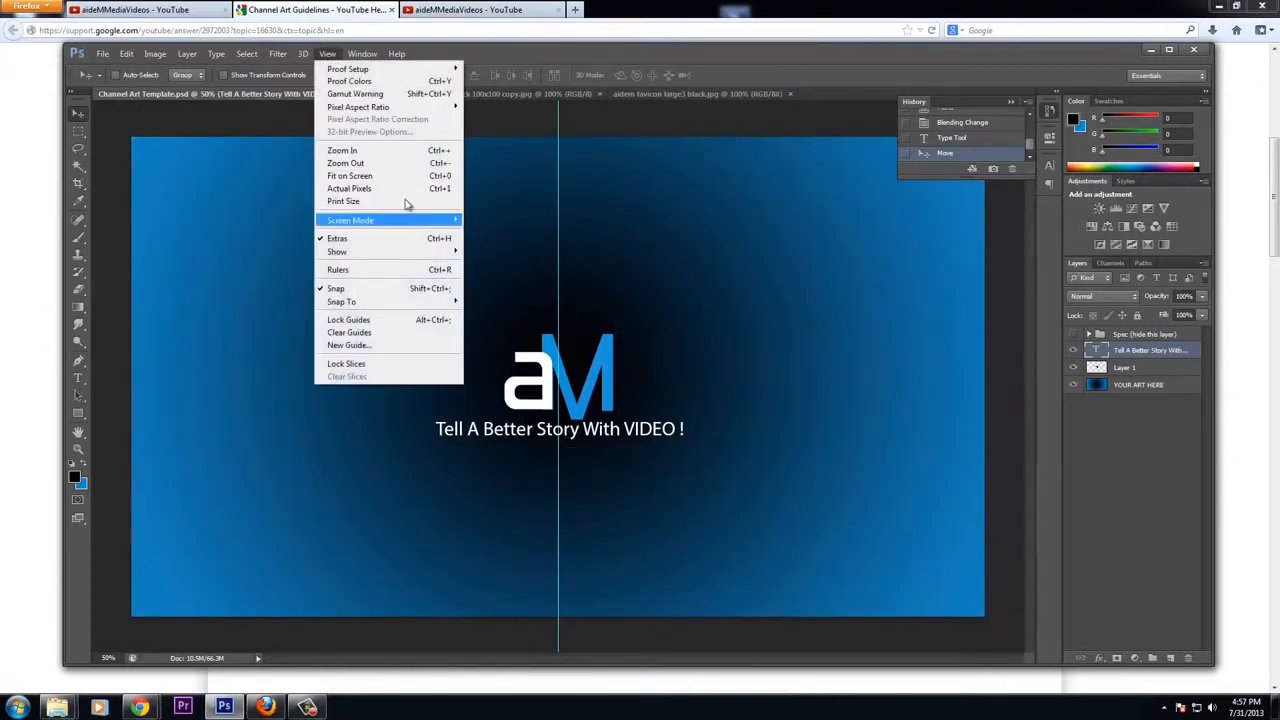
click(345, 238)
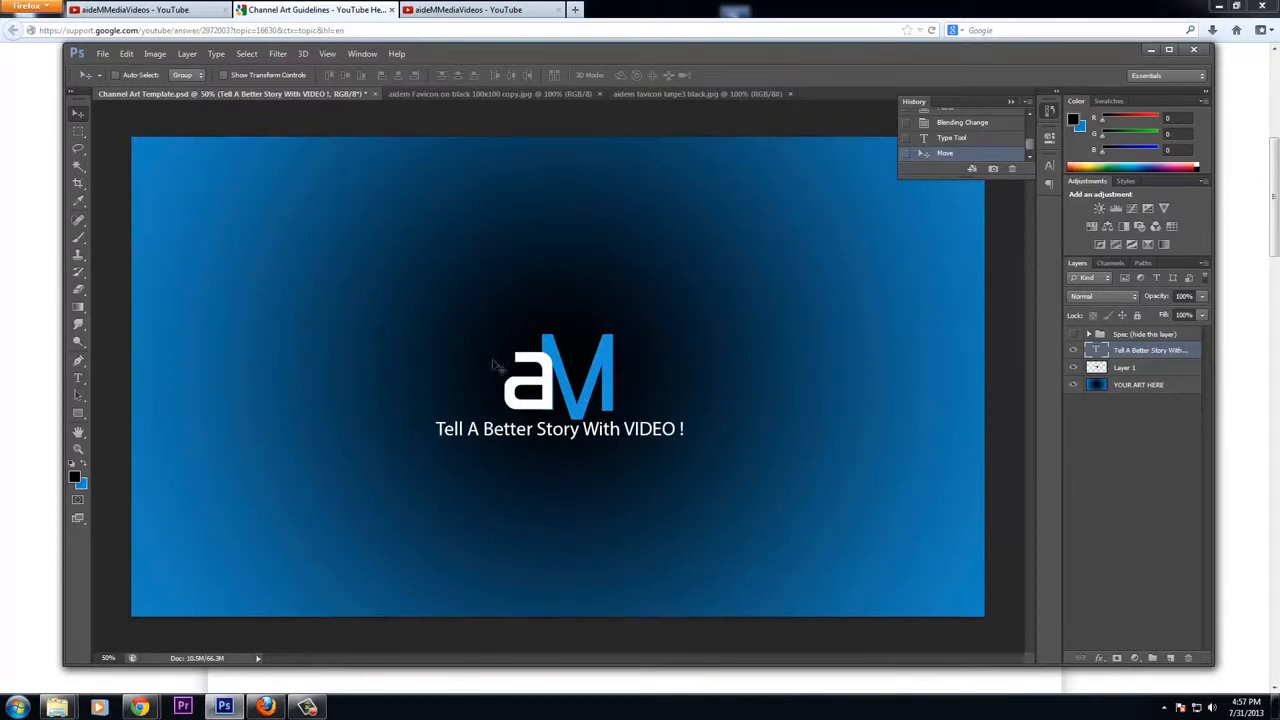
Save the channel art as a Photoshop file in a new YouTube folder inside Pictures
click(102, 53)
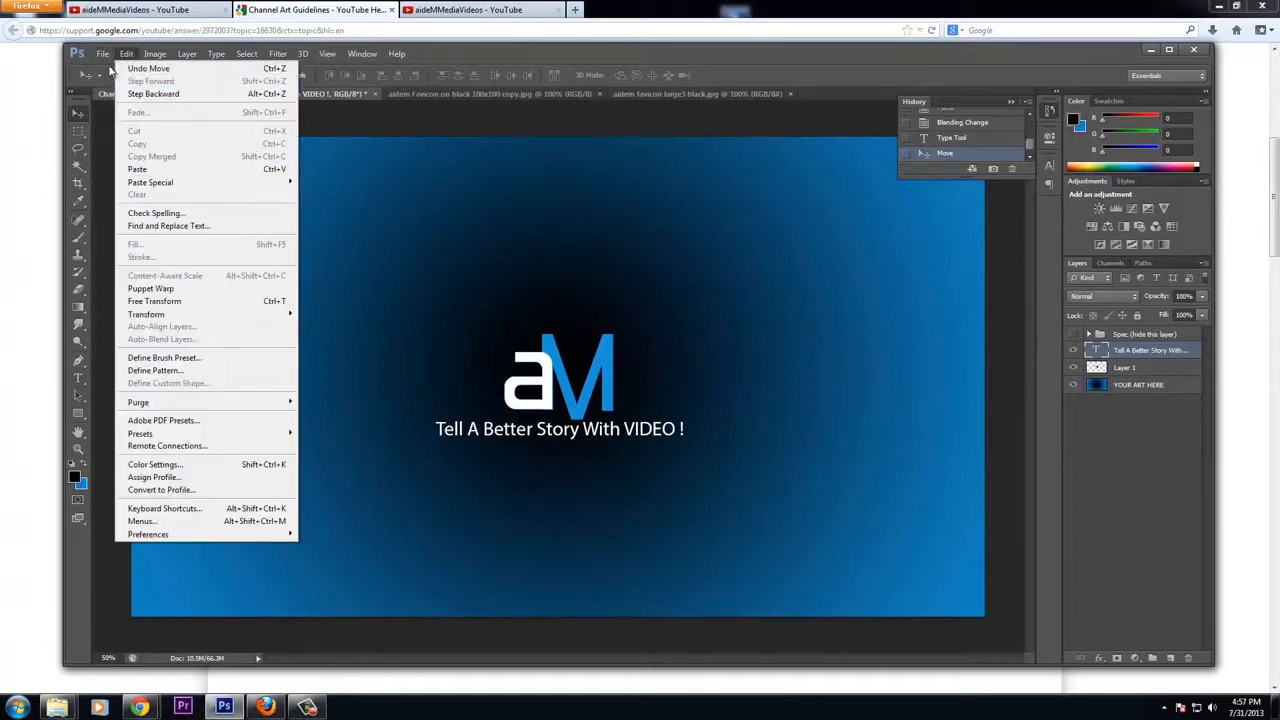
click(120, 213)
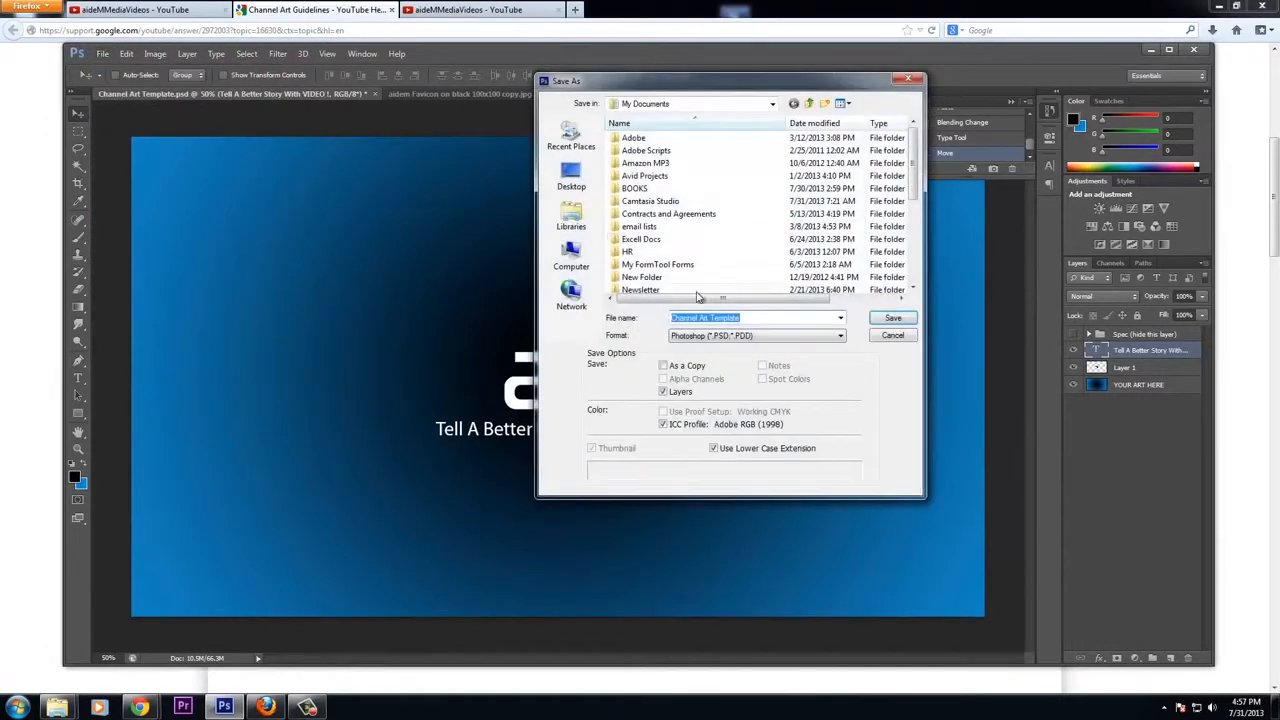
click(571, 215)
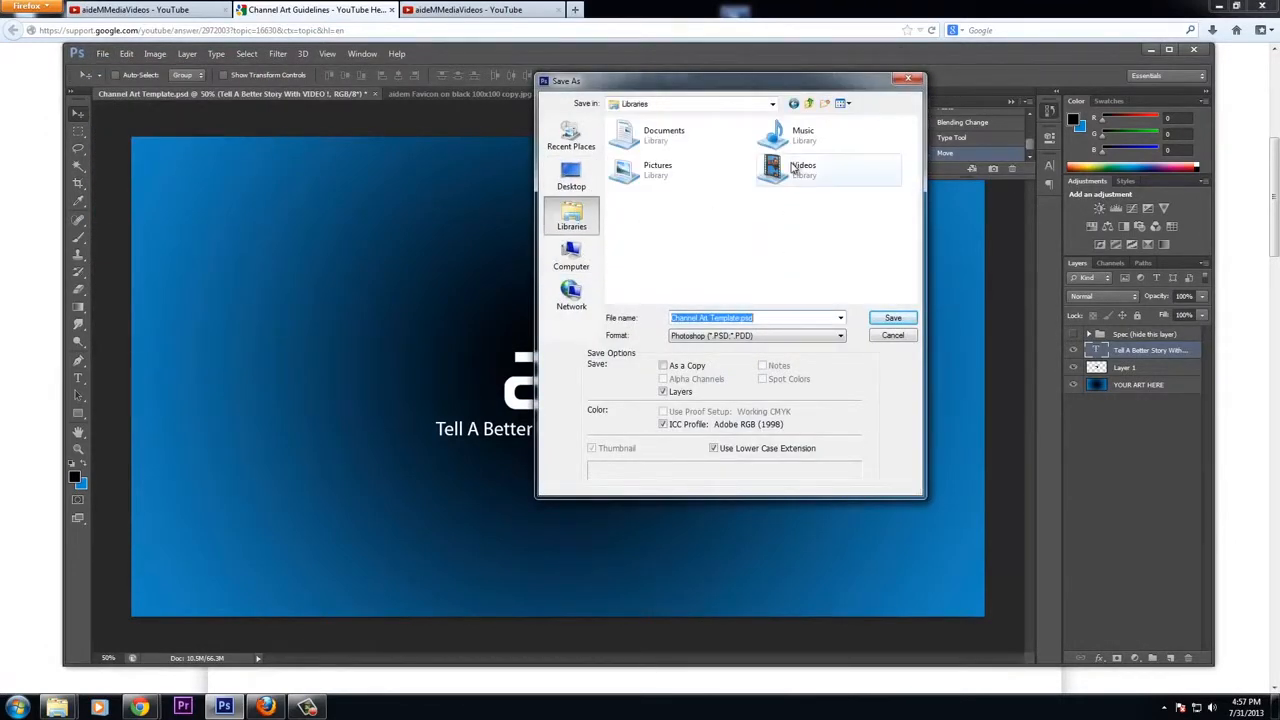
double_click(672, 176)
scroll(872, 229, down, 5)
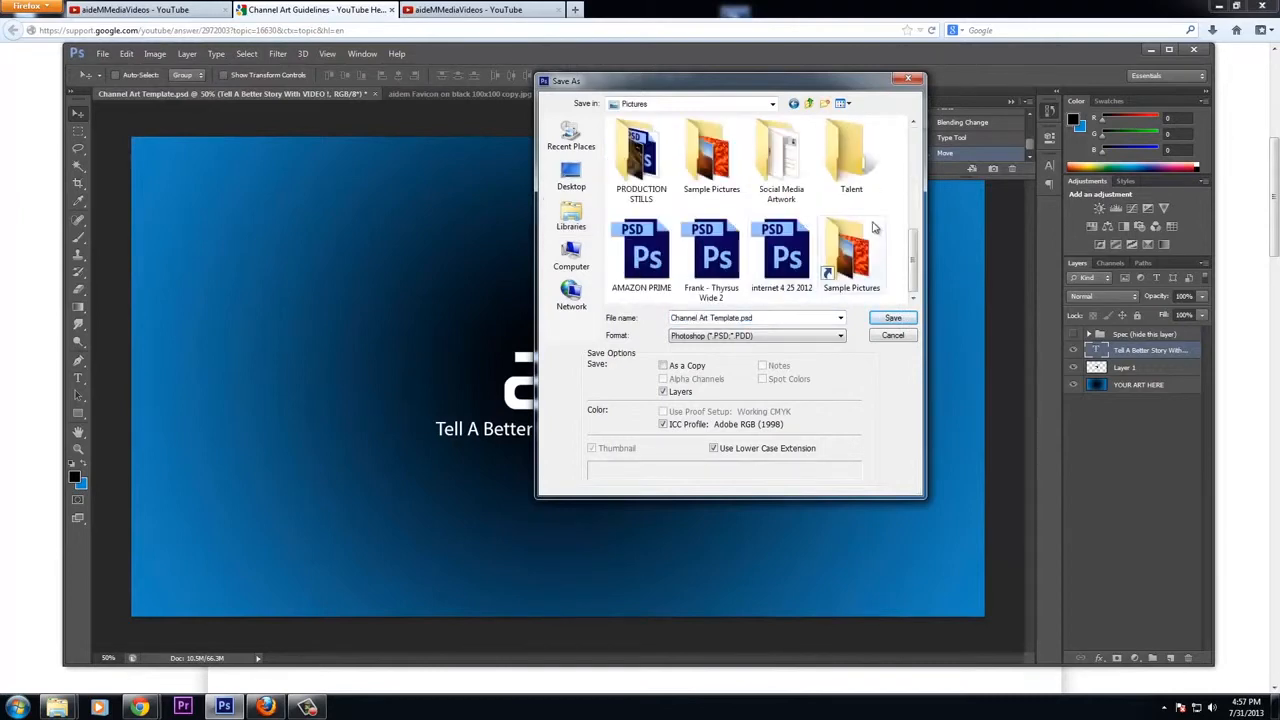
click(824, 104)
text(YouTube)
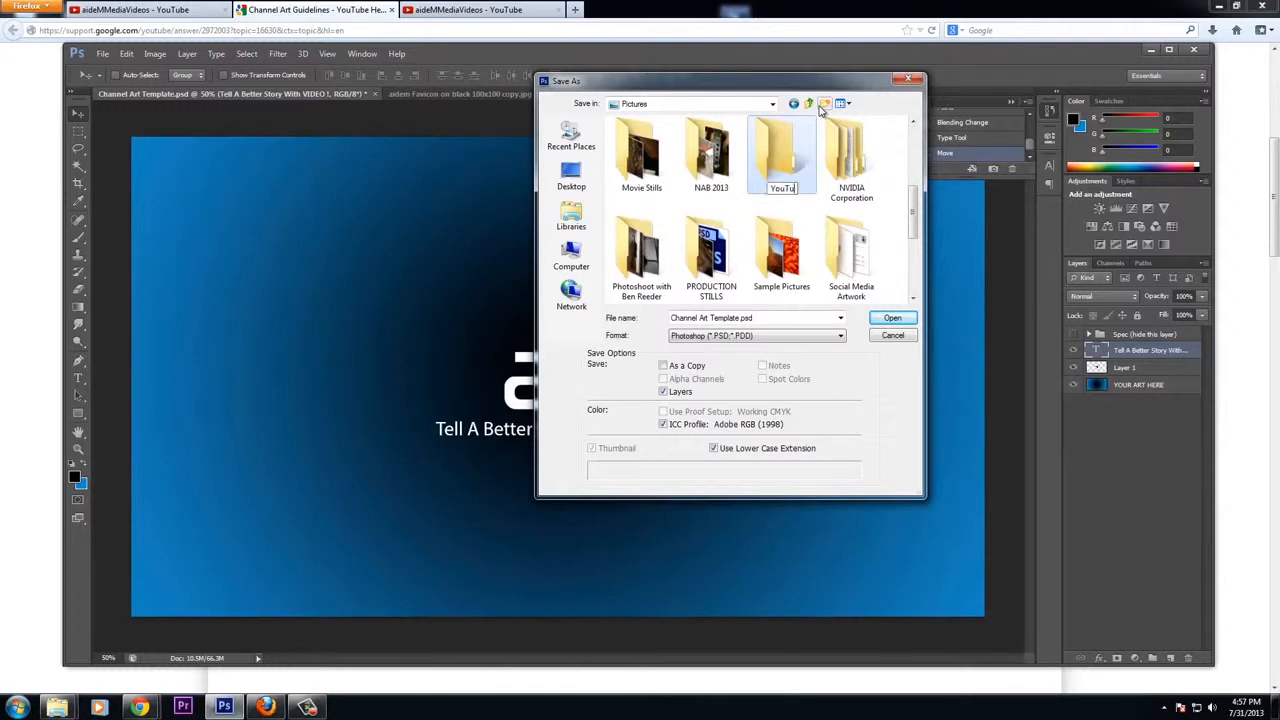
key(Return)
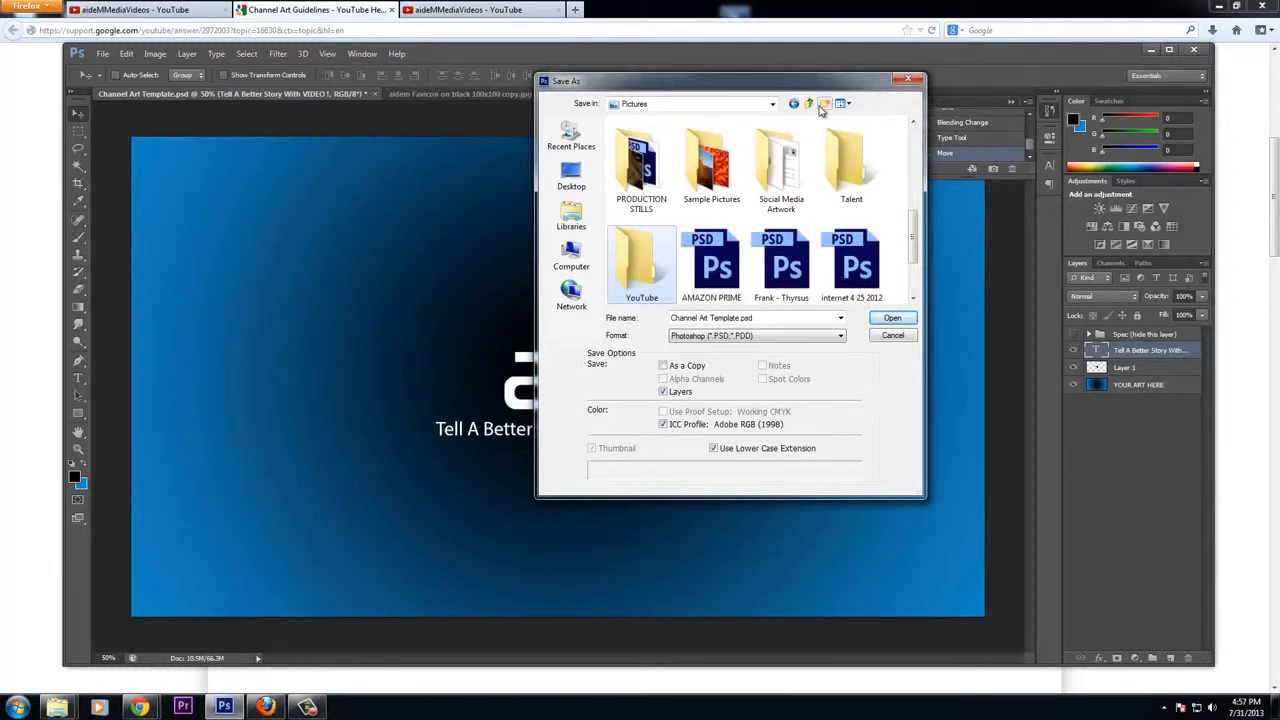
double_click(655, 262)
double_click(705, 318)
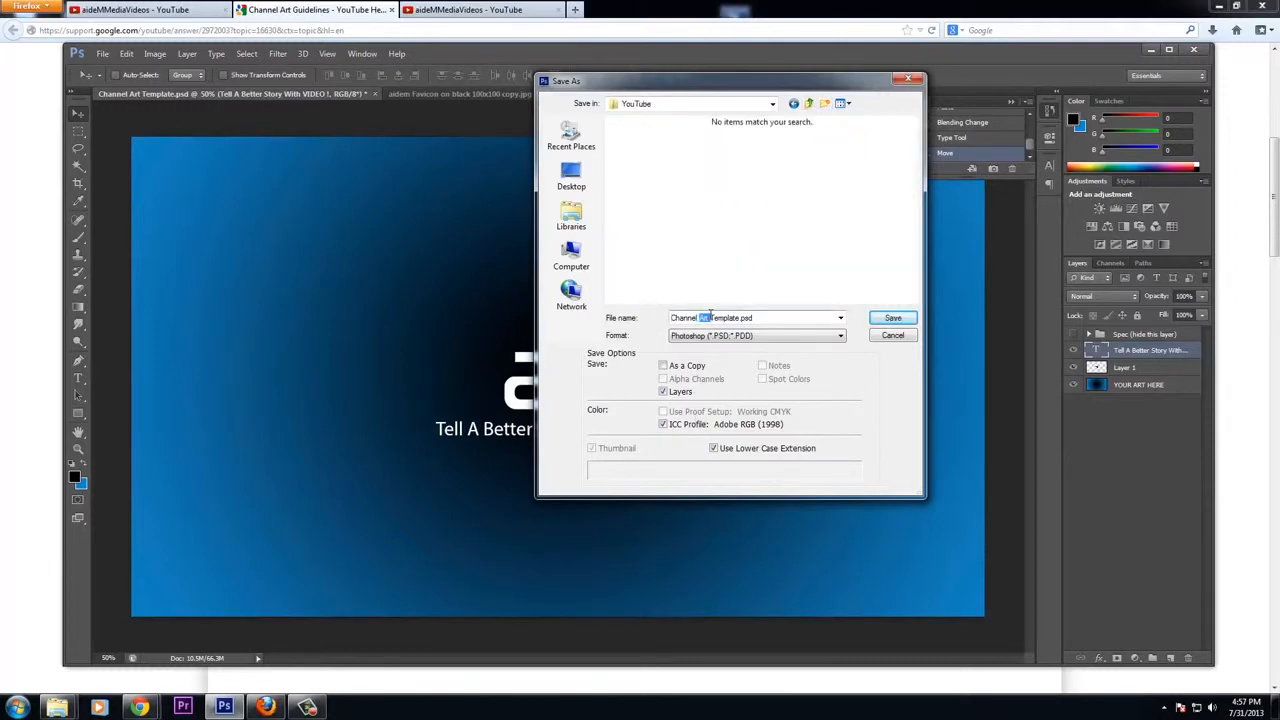
drag(760, 318, 570, 323)
text(a)
Review the size specs on the Channel Art Guidelines page, then return to the channel's YouTube tab
click(265, 707)
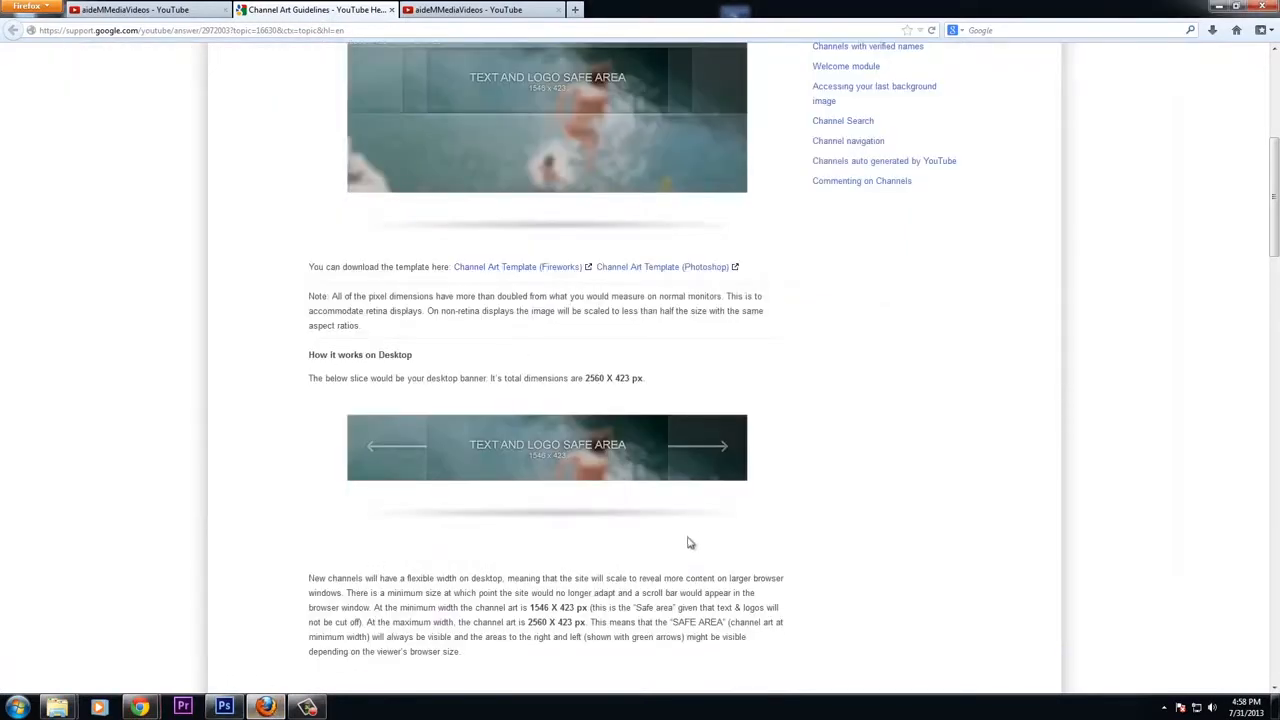
scroll(686, 543, up, 3)
scroll(689, 534, down, 1)
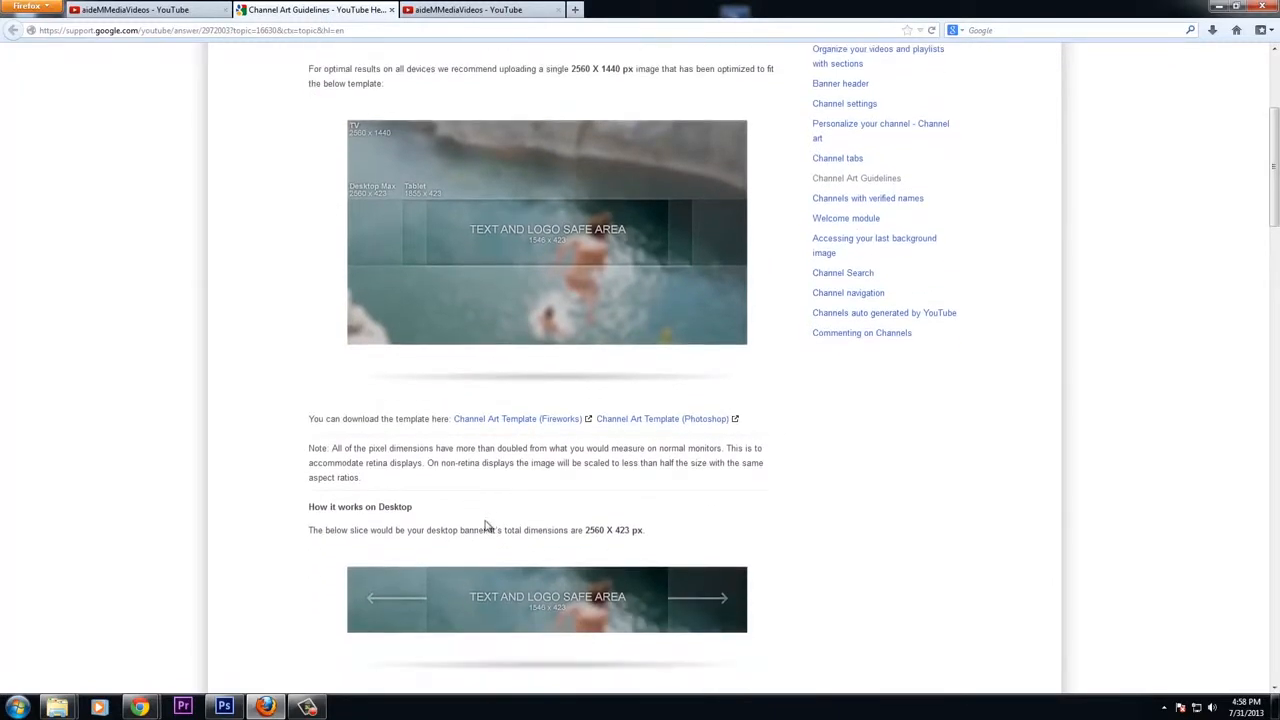
scroll(487, 527, down, 3)
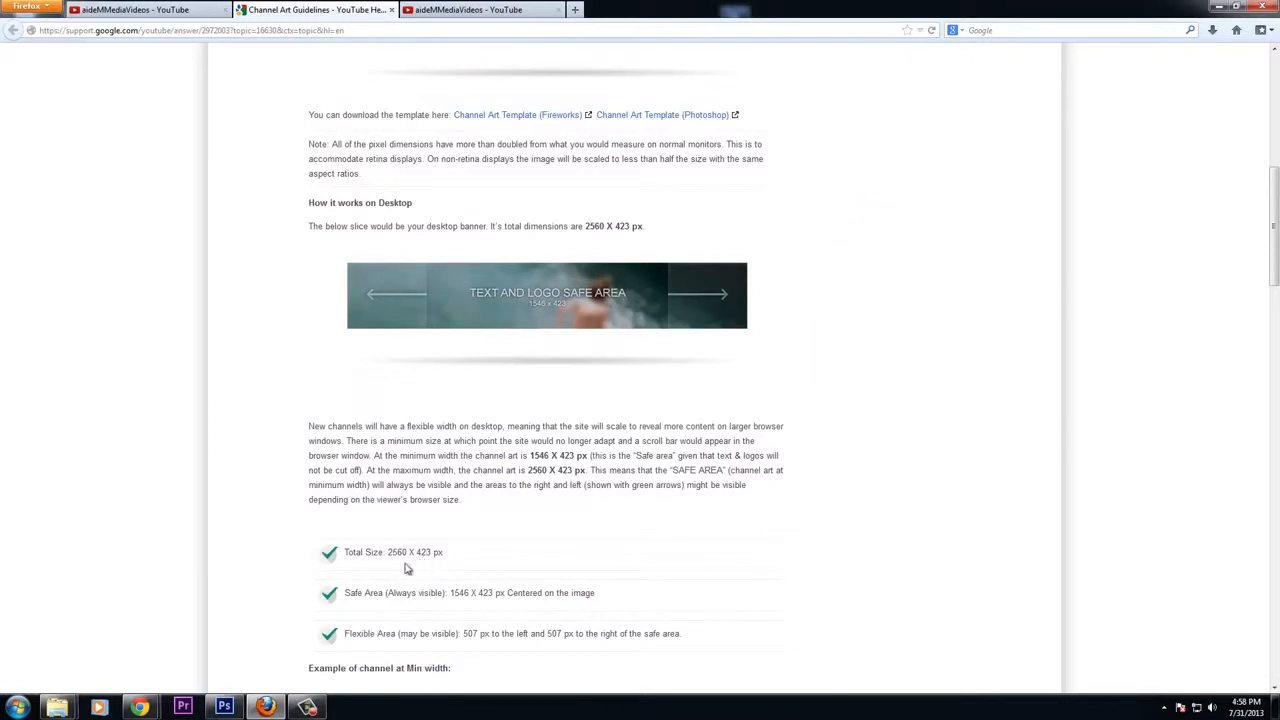
scroll(529, 572, down, 2)
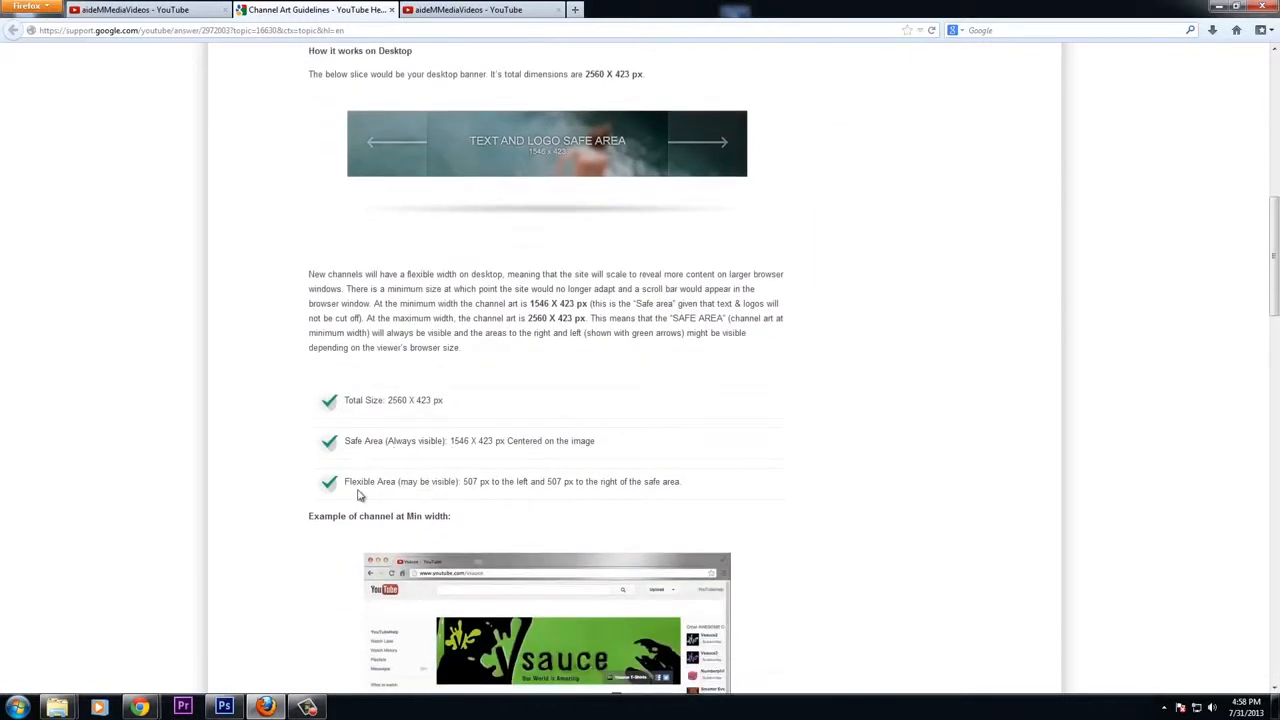
scroll(537, 495, down, 6)
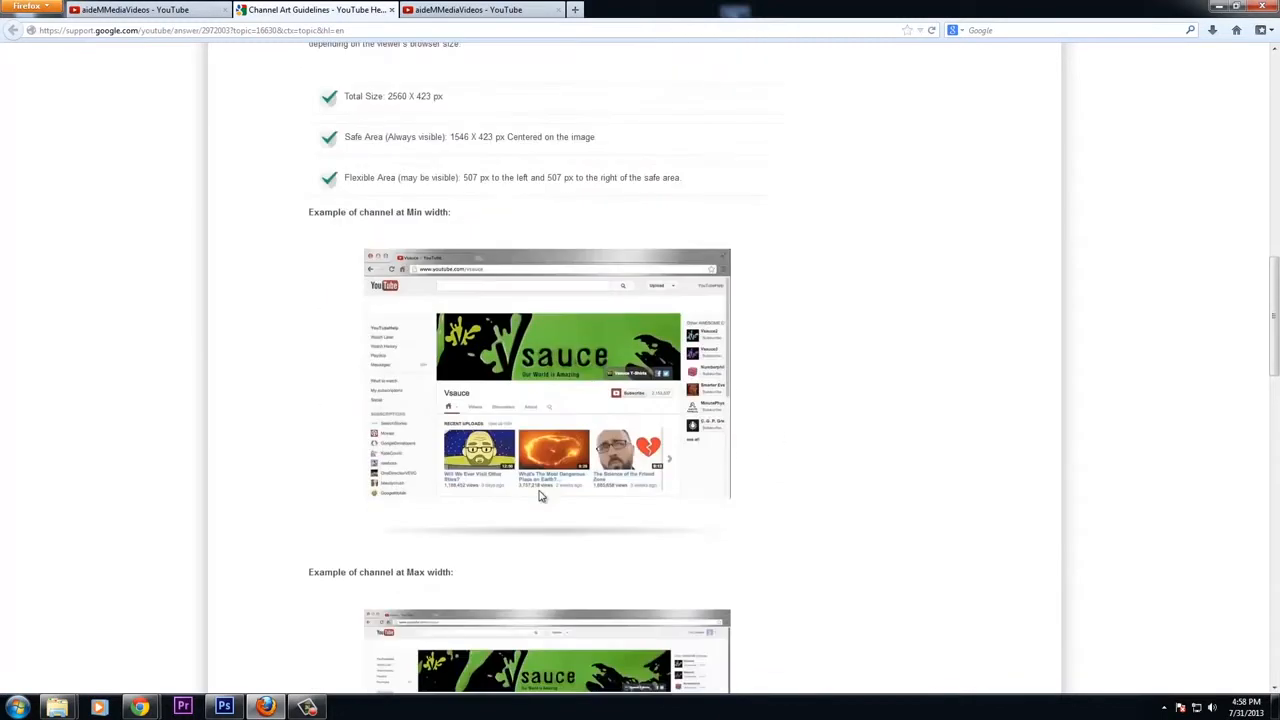
click(103, 8)
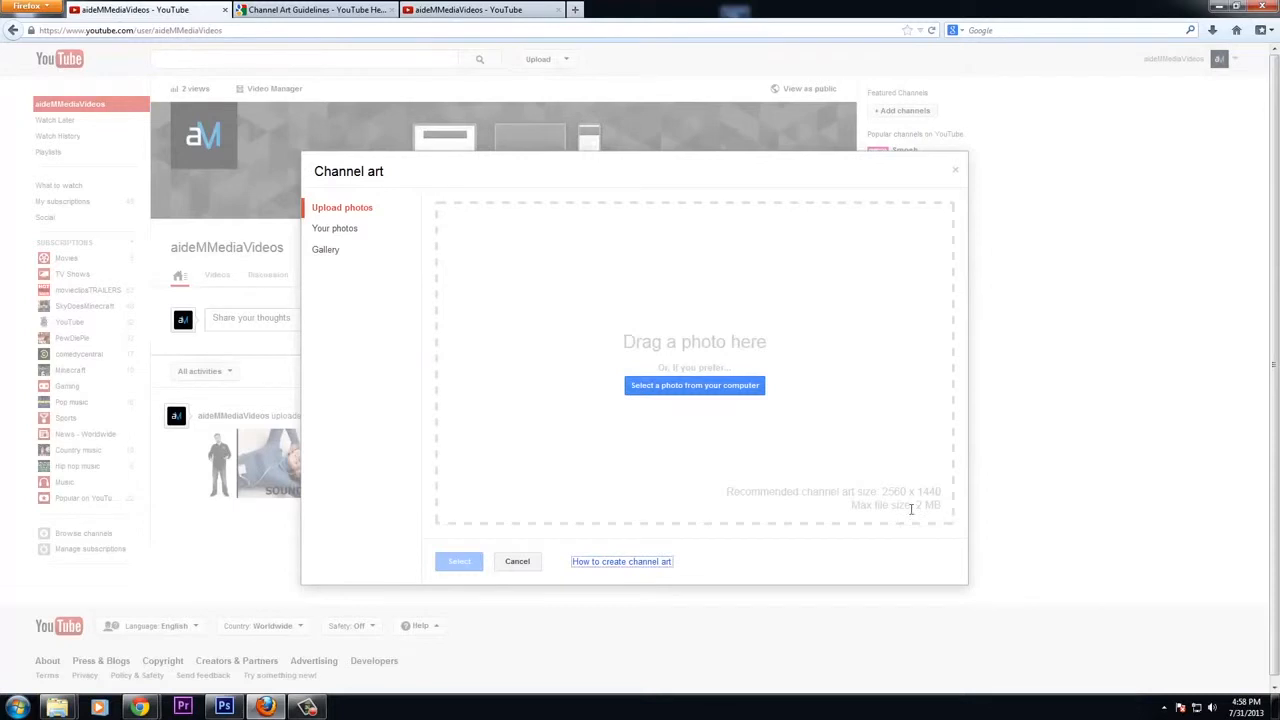
Save a JPEG copy of the channel art as "aideM Media Channel Art.jpg" in the YouTube folder
click(224, 707)
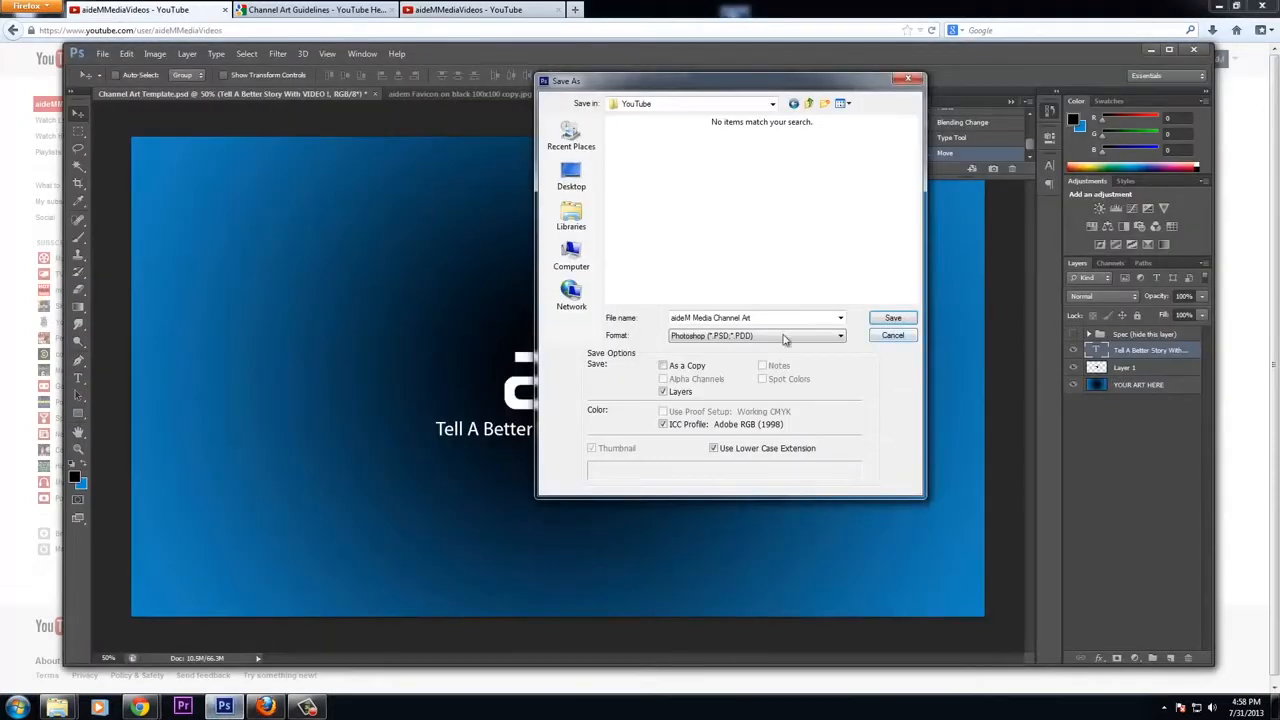
click(785, 340)
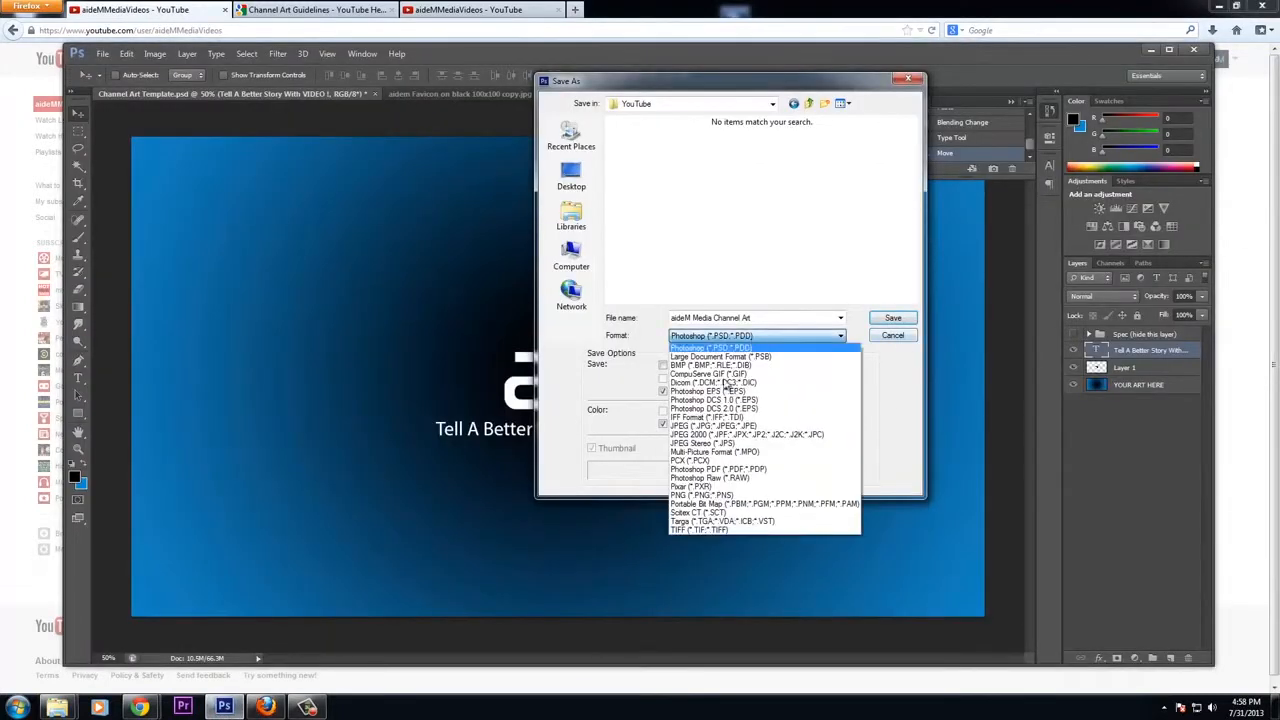
click(729, 427)
click(892, 319)
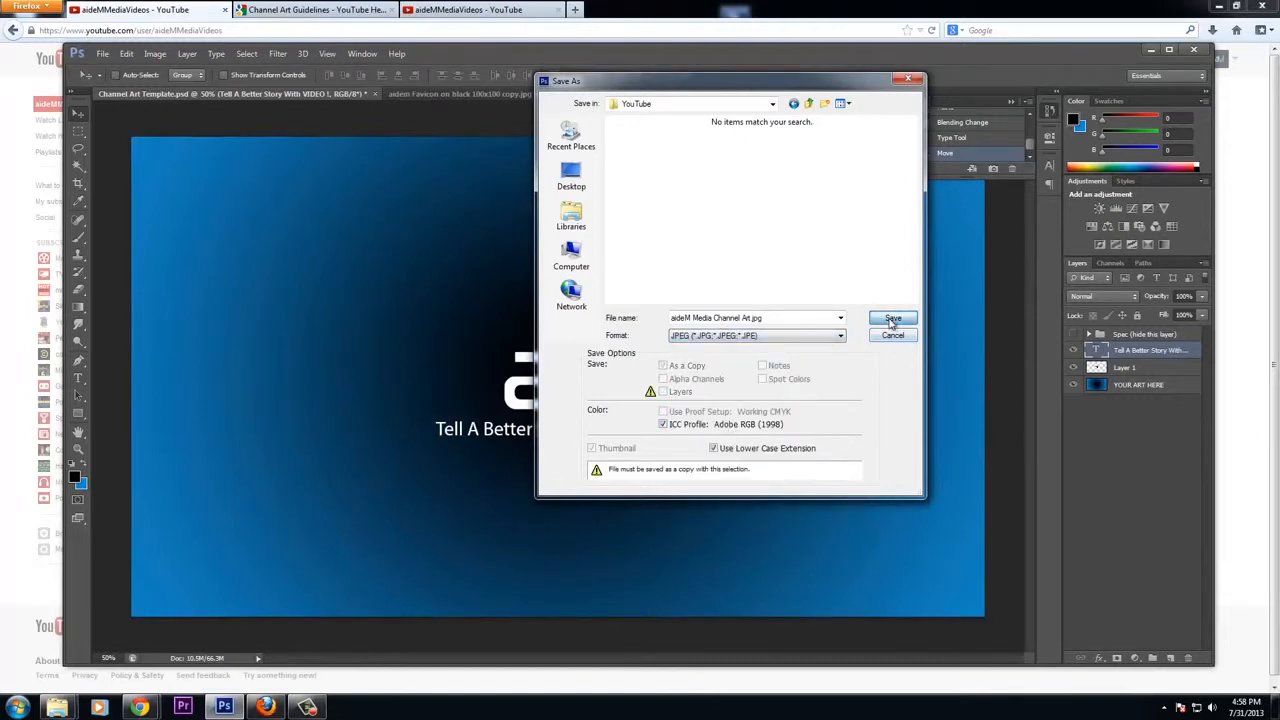
click(717, 192)
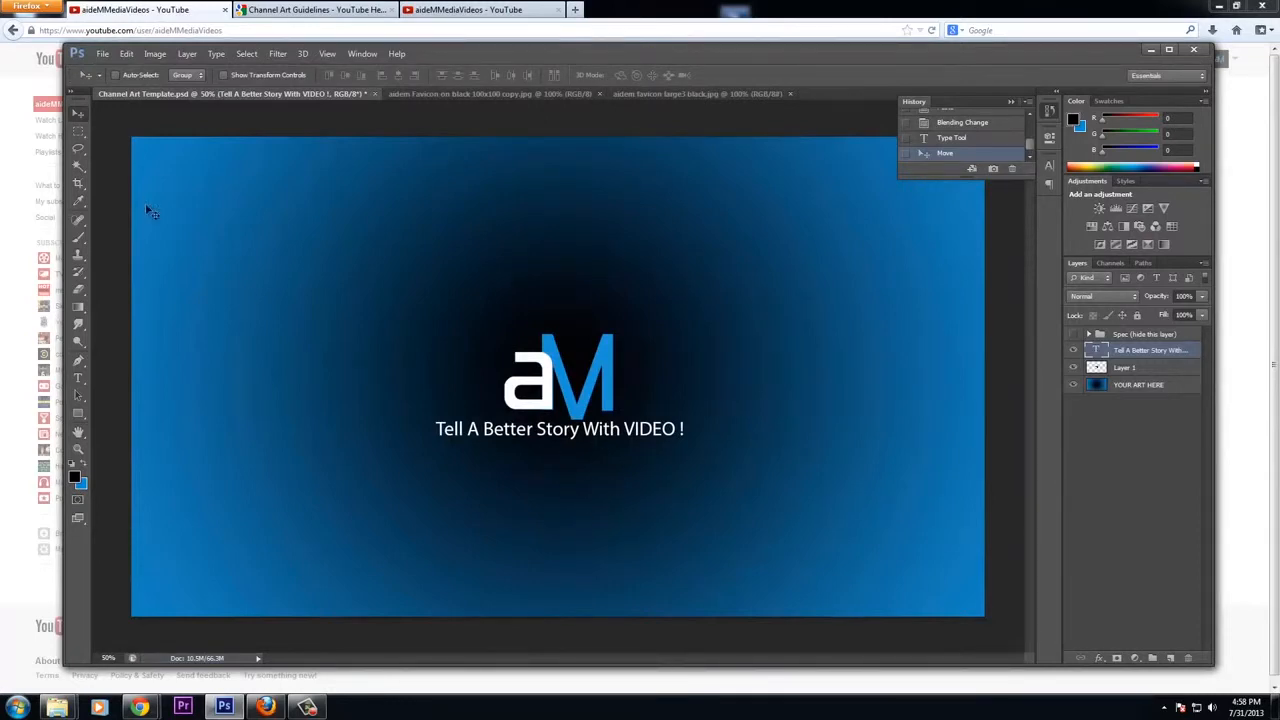
Upload the "aideM Media Channel Art" image from the Pictures YouTube folder as the channel art and confirm it
key(alt+Tab)
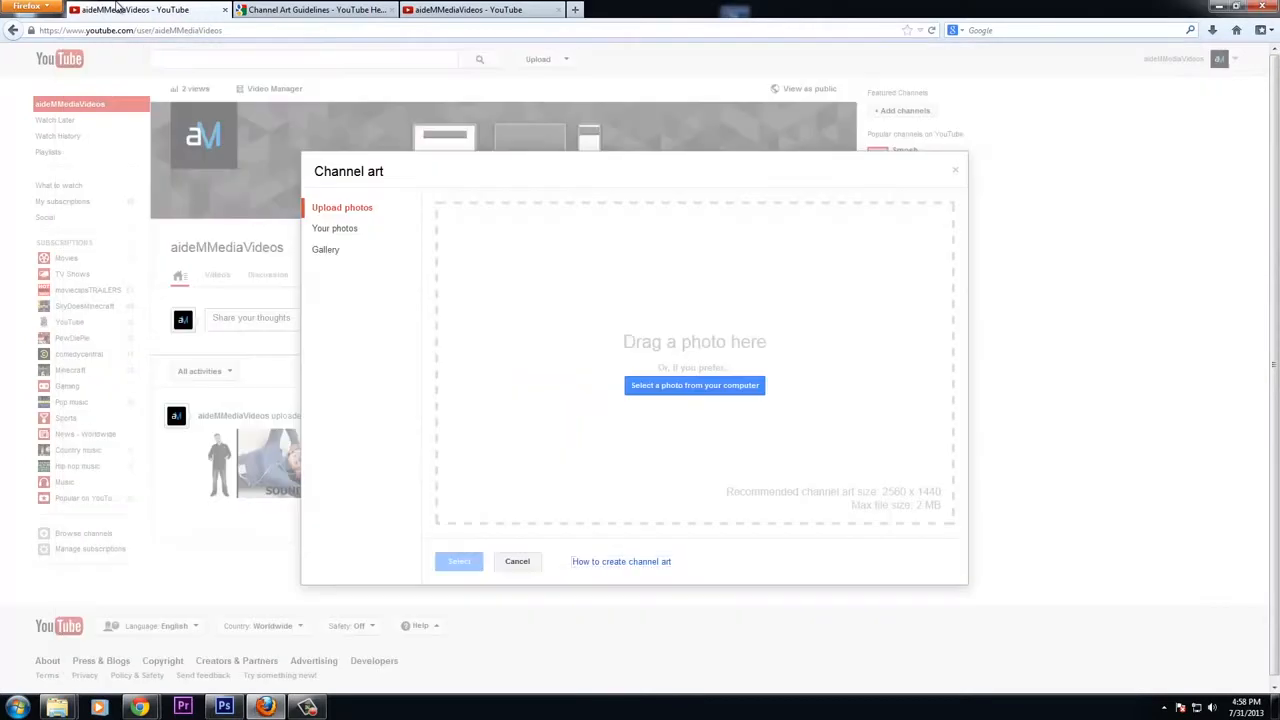
click(678, 386)
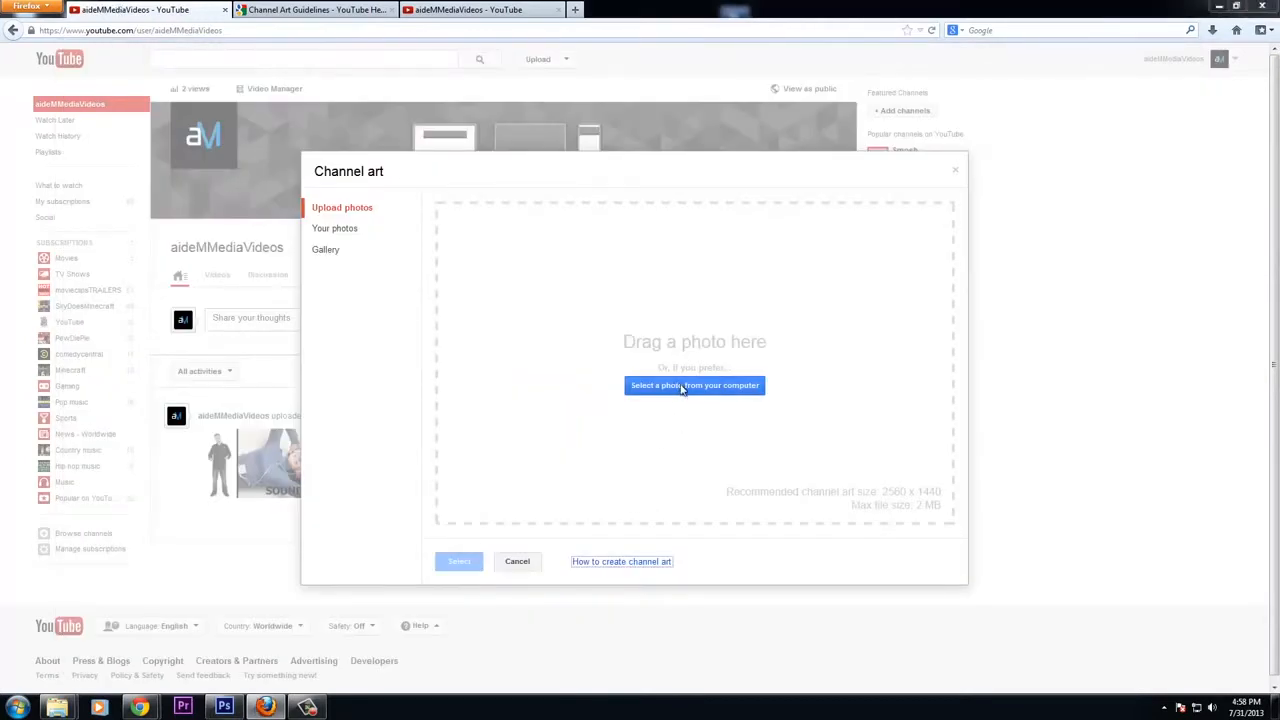
click(54, 189)
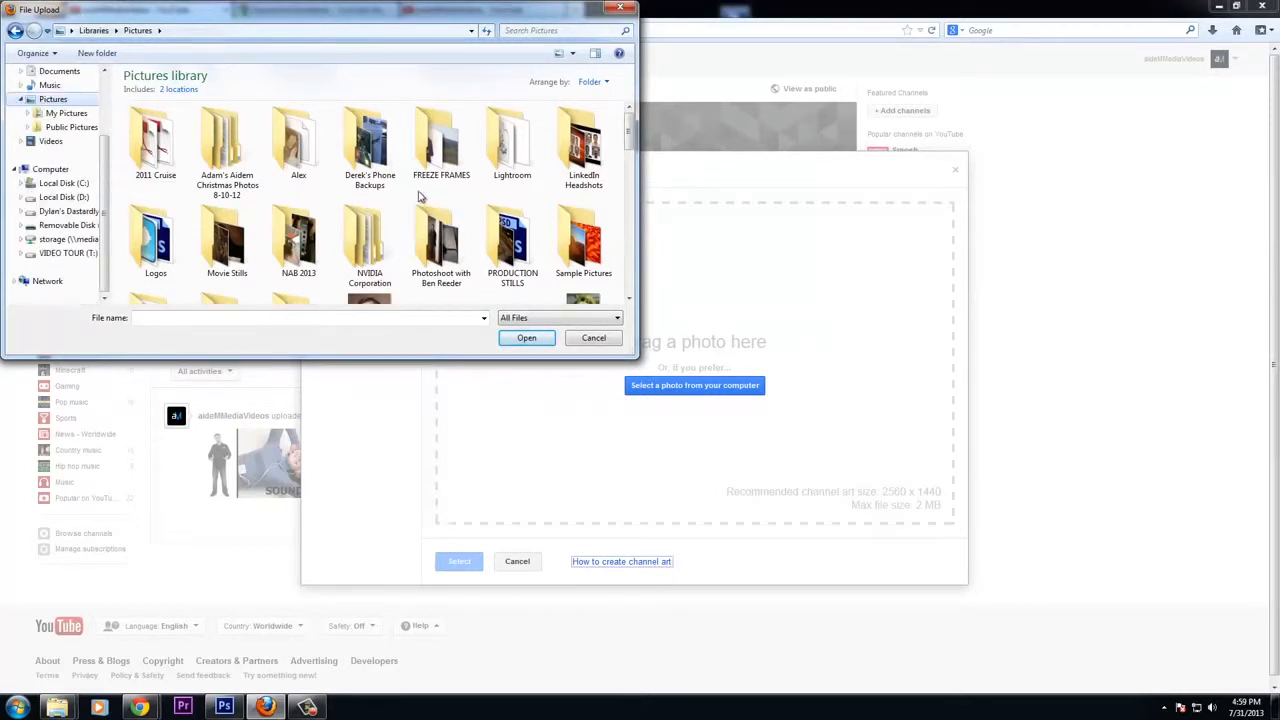
drag(631, 162, 624, 231)
scroll(383, 200, up, 5)
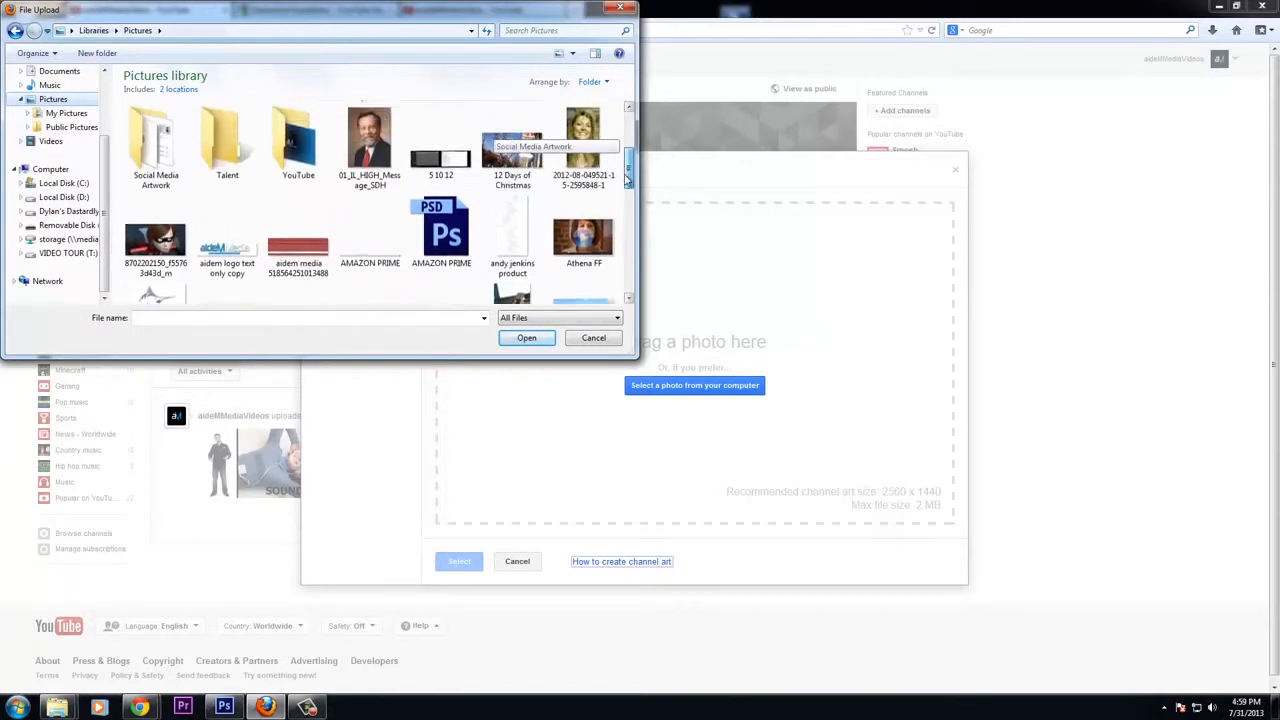
double_click(298, 158)
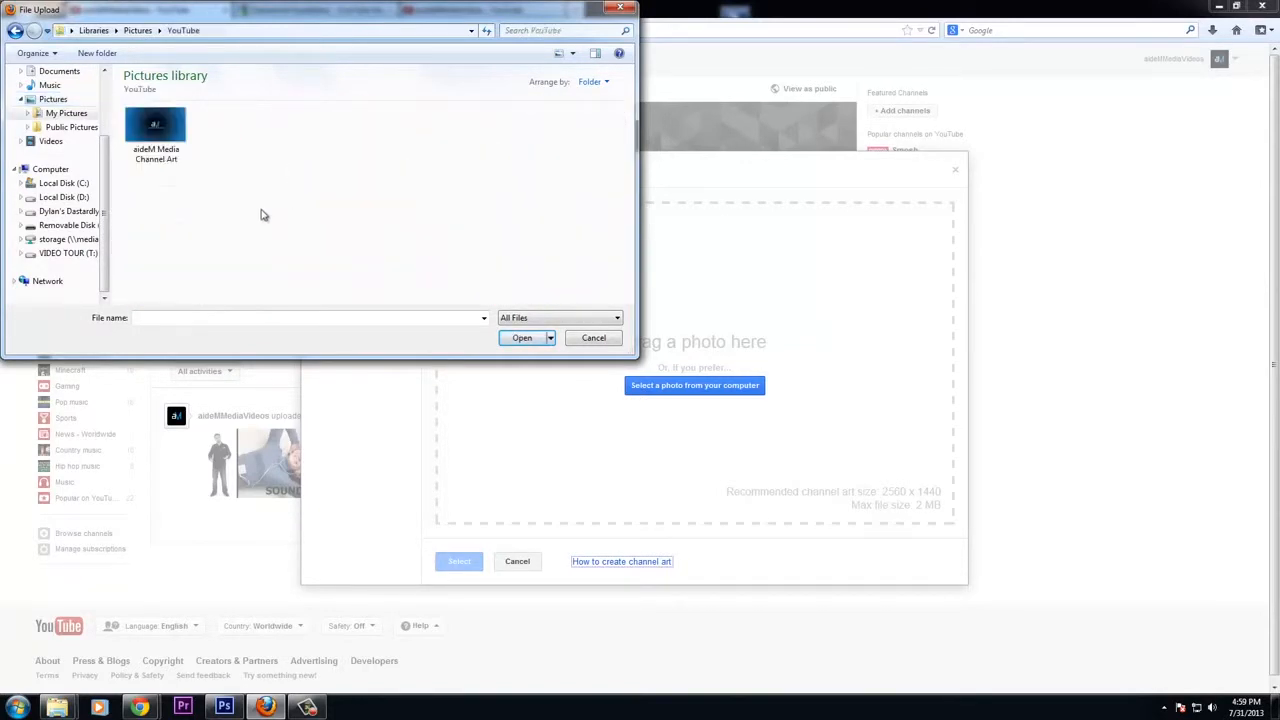
double_click(156, 125)
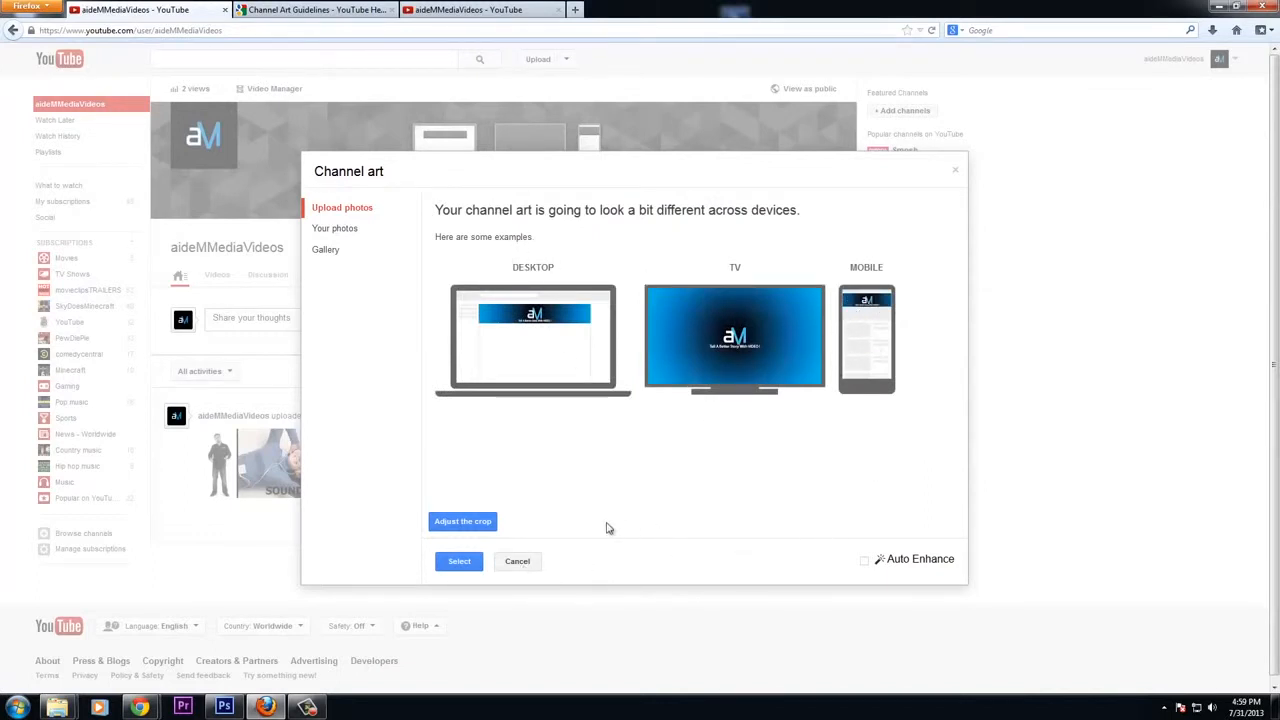
click(460, 562)
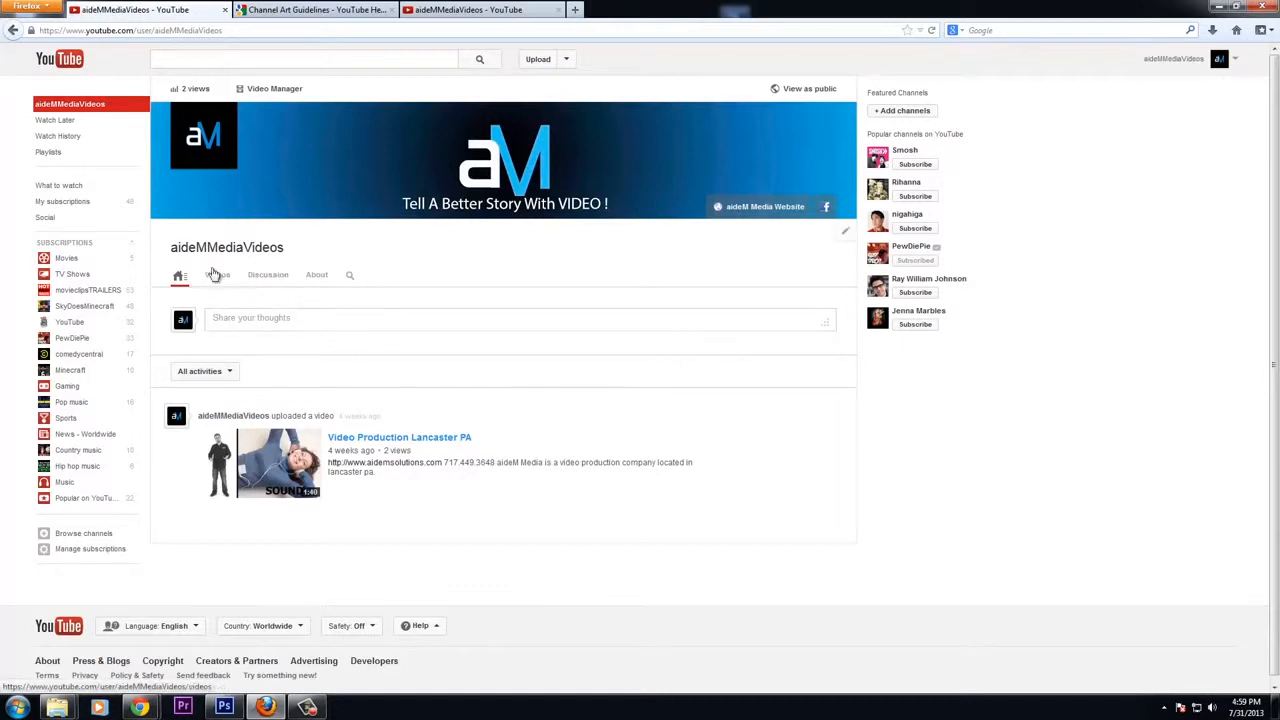
View the channel as the public sees it, check the Videos tab, and return to the home page
click(808, 90)
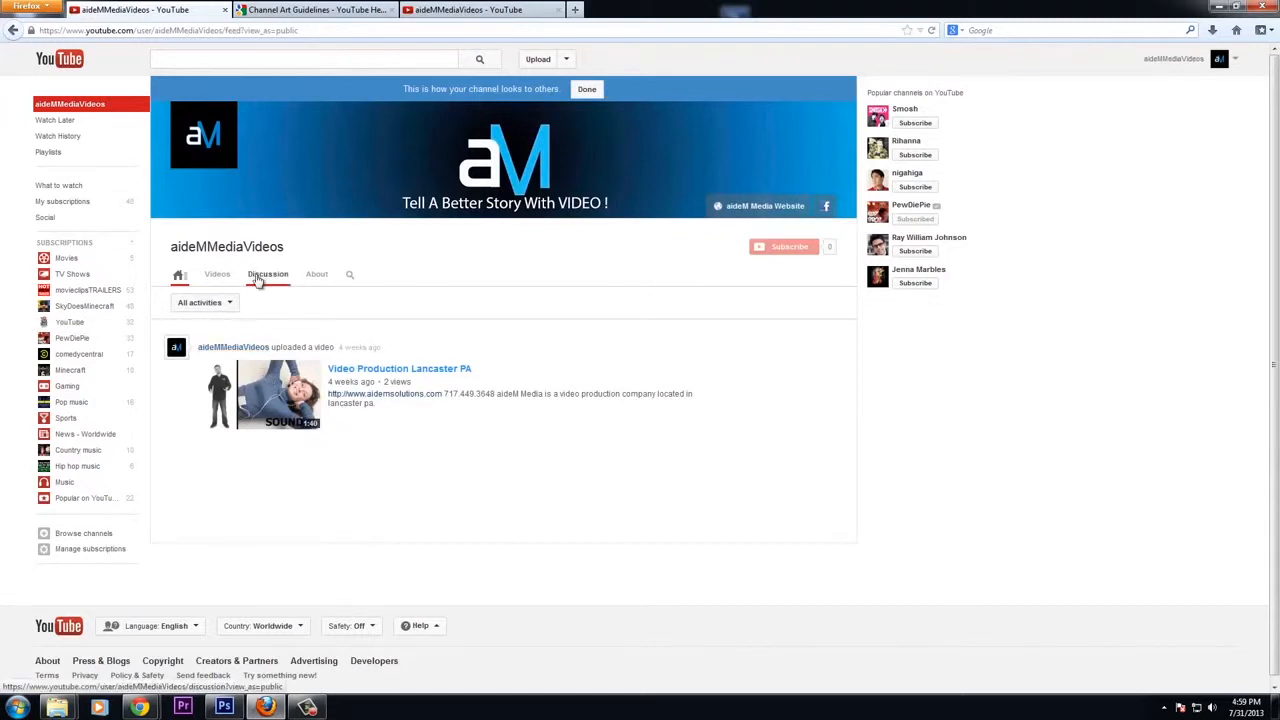
click(215, 276)
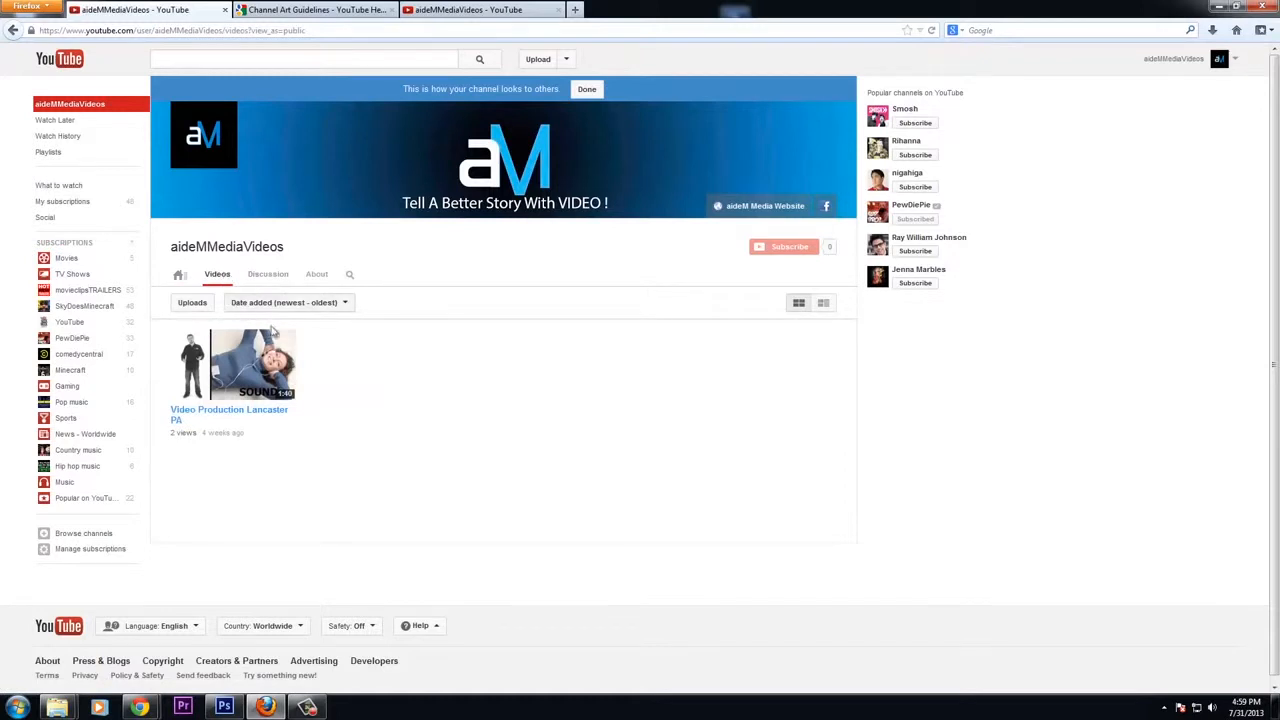
click(178, 277)
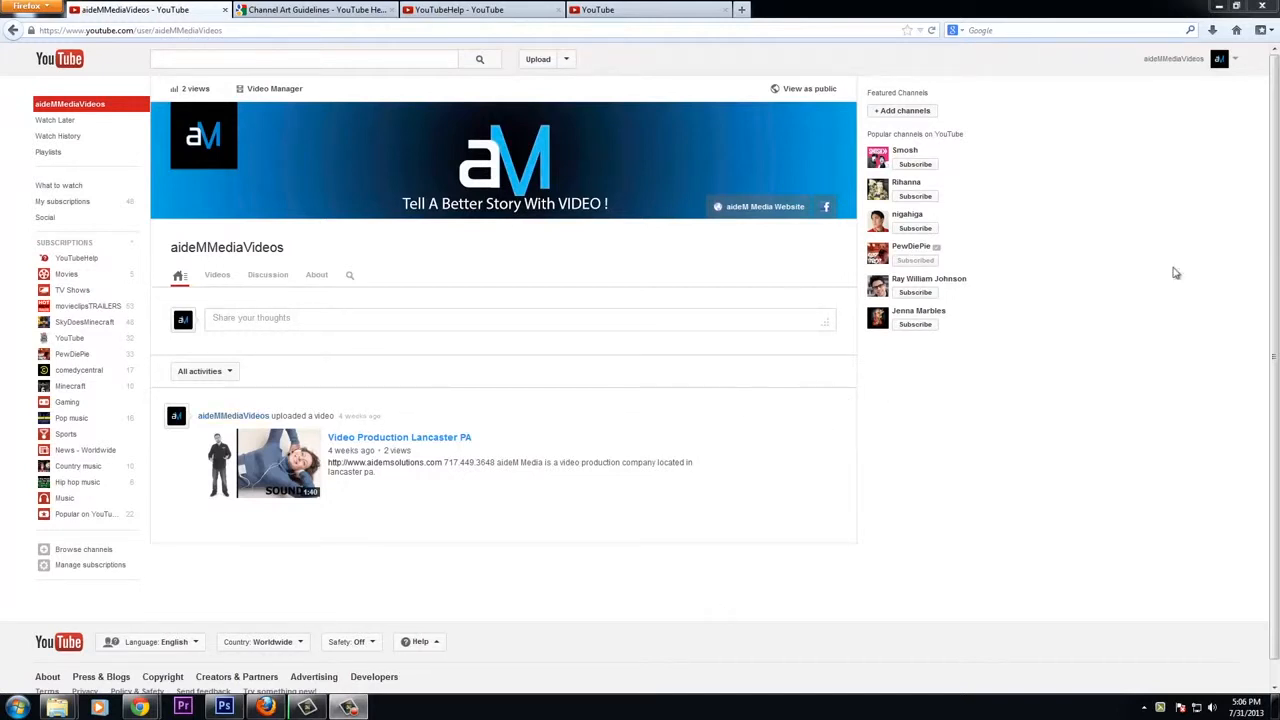
Enable the Browse view in the channel navigation settings and save
click(845, 233)
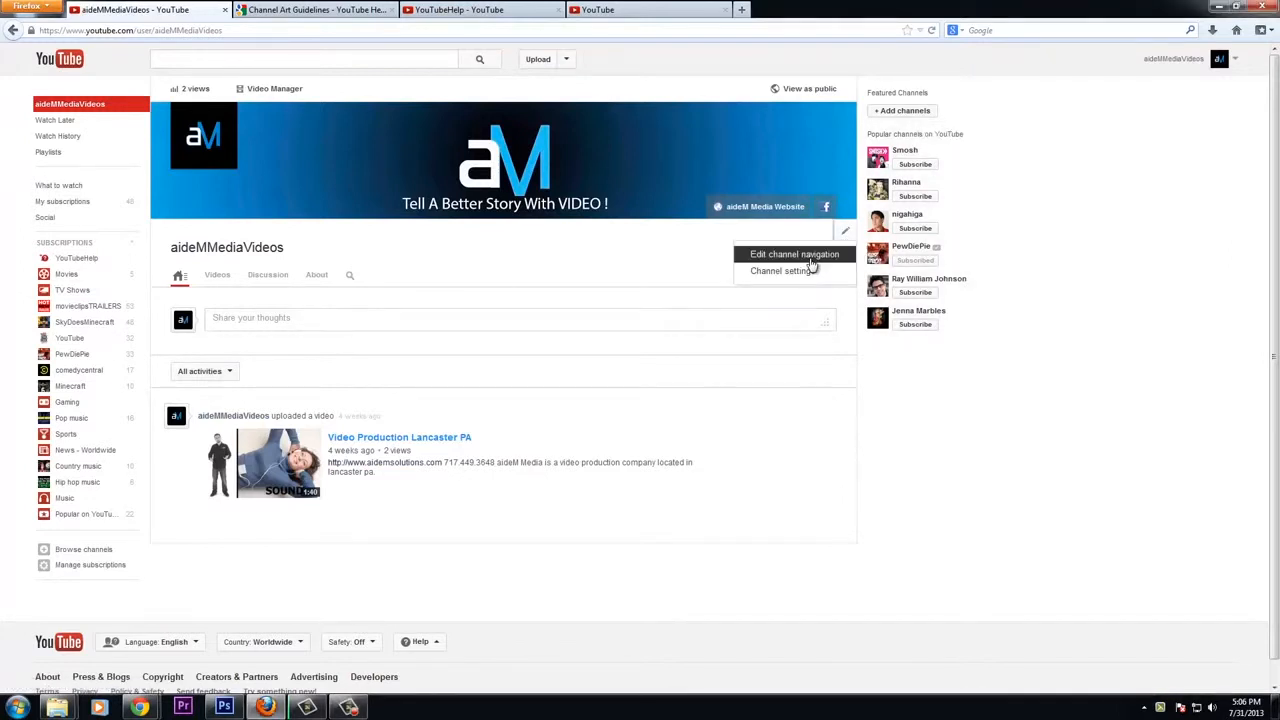
click(813, 258)
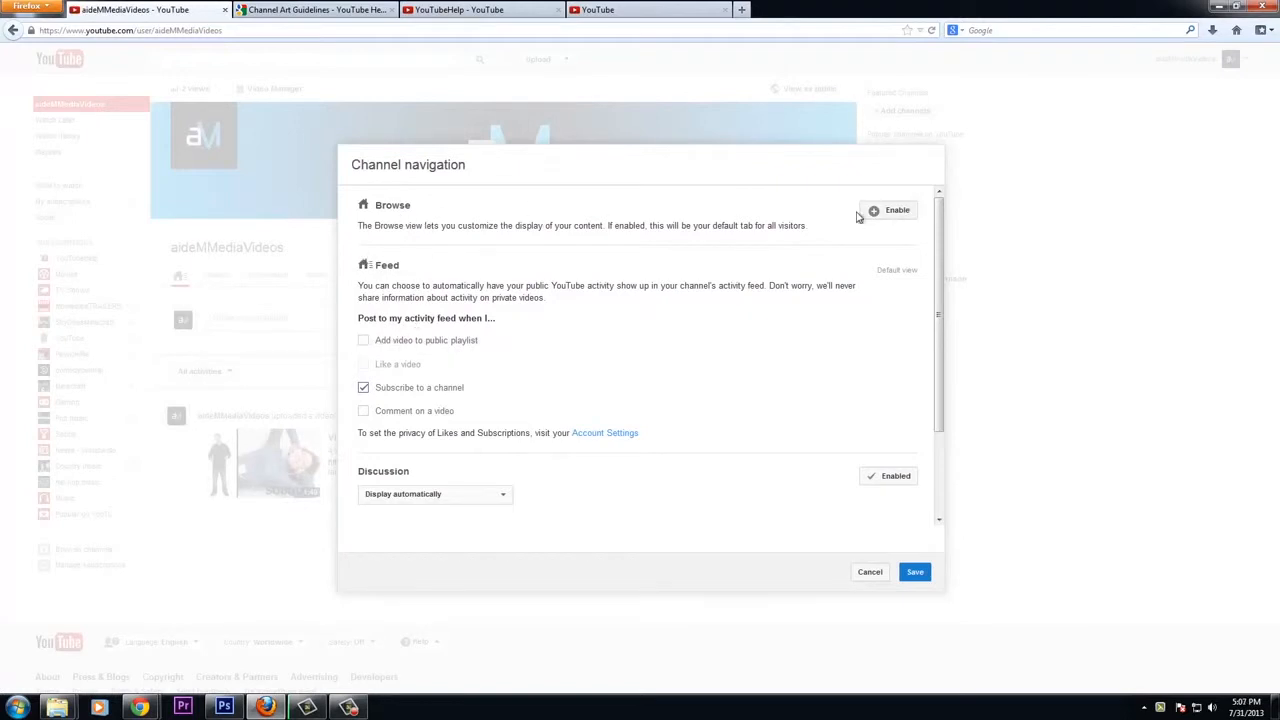
click(896, 212)
click(926, 572)
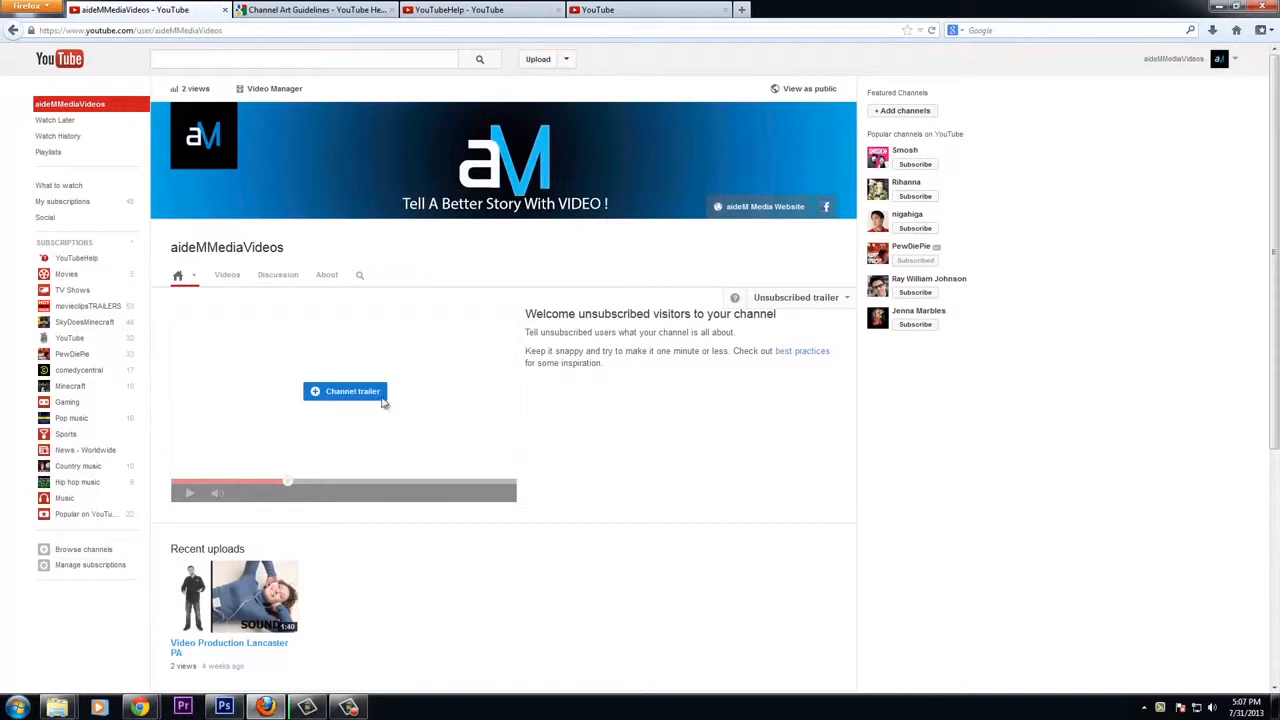
Set "Video Production Lancaster PA" as the unsubscribed visitors' channel trailer and briefly play it
click(357, 391)
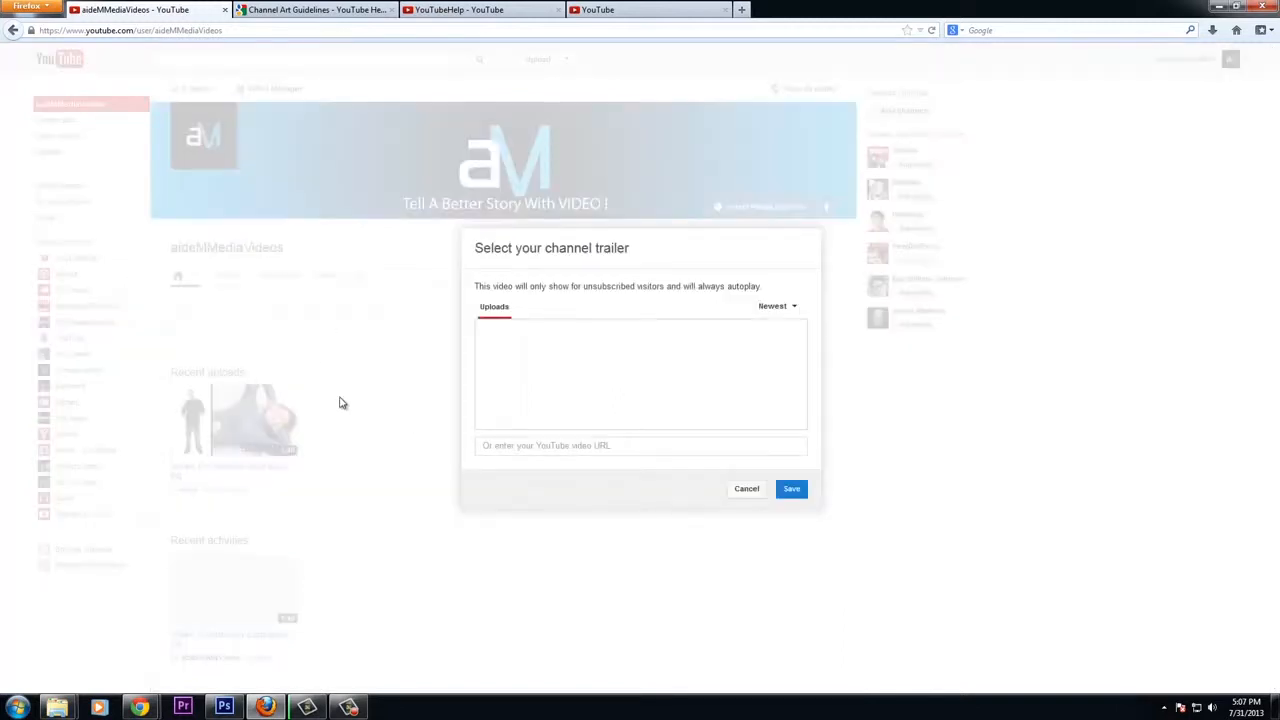
click(531, 352)
click(805, 495)
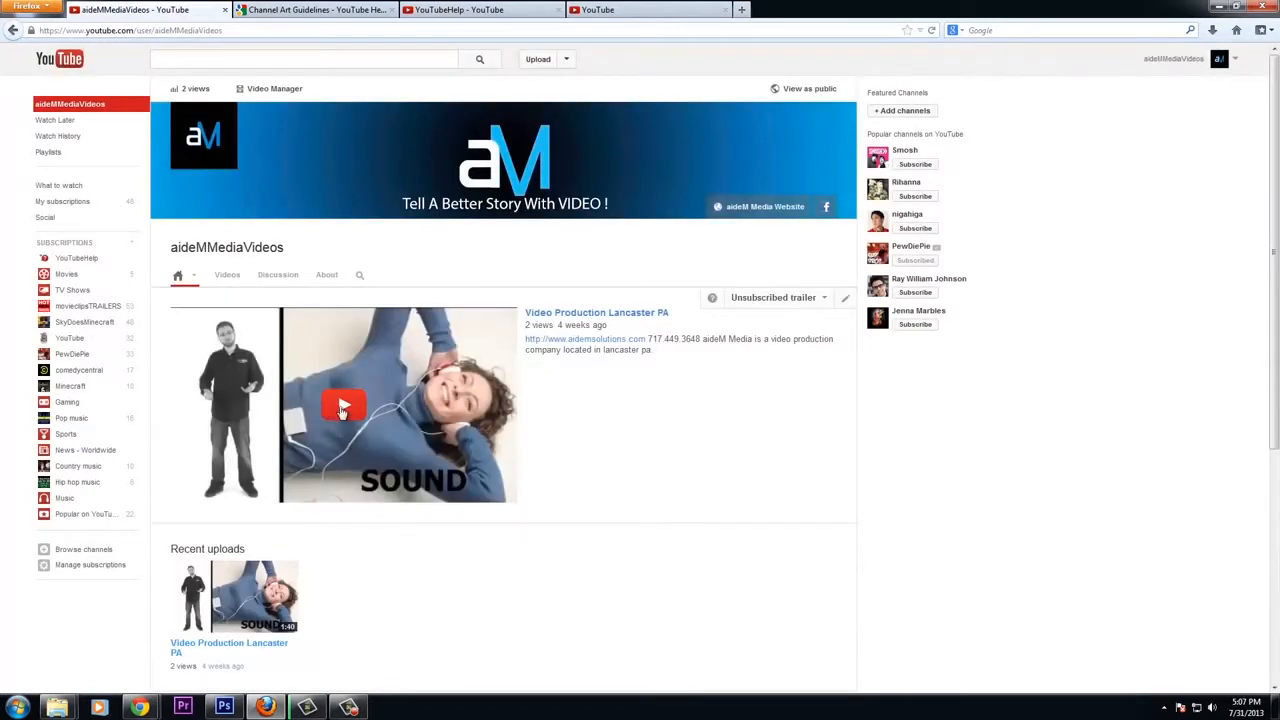
click(342, 411)
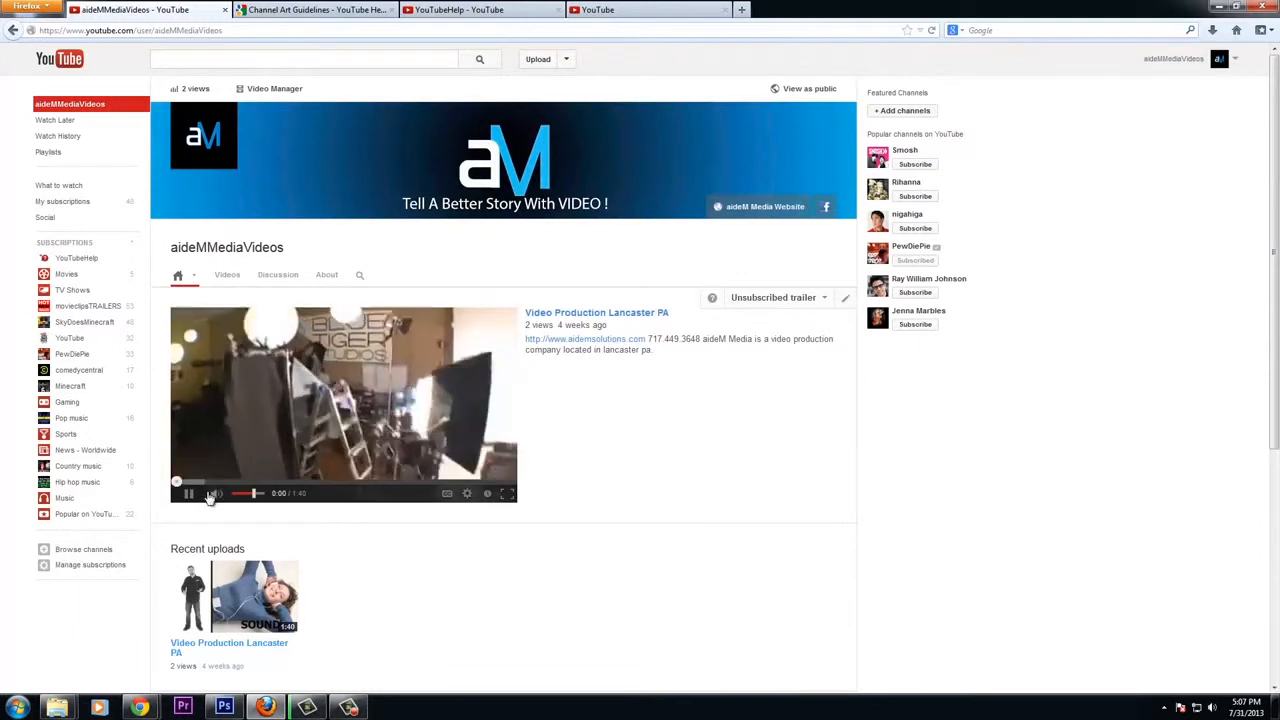
click(190, 494)
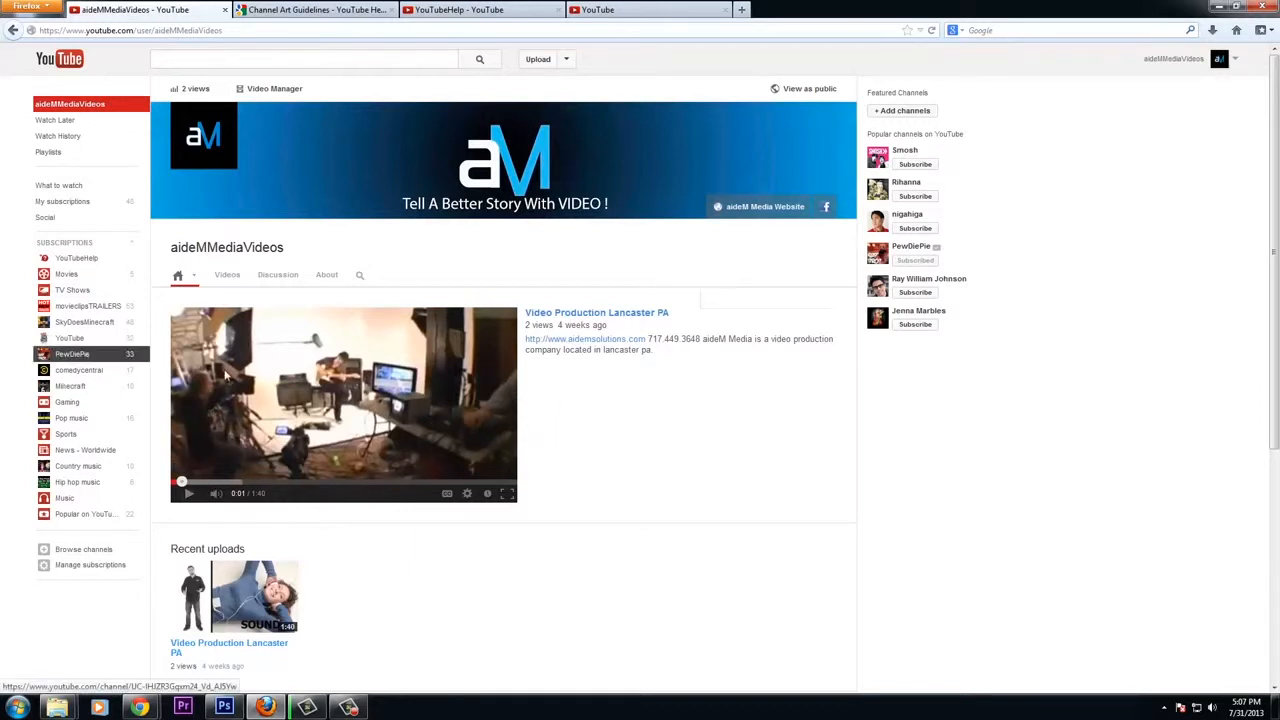
Scroll through the channel home page to review its sections
scroll(672, 440, down, 1)
scroll(674, 440, up, 1)
scroll(712, 365, down, 4)
scroll(711, 366, up, 3)
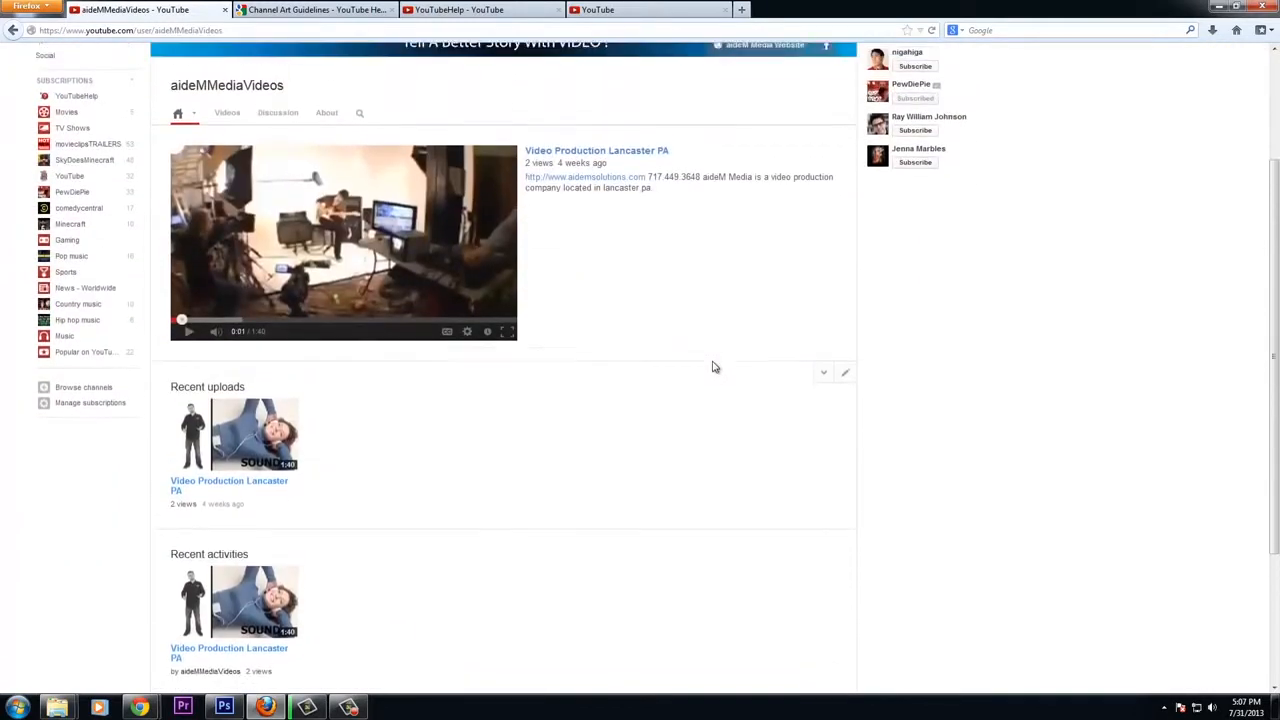
scroll(700, 375, down, 2)
scroll(686, 384, down, 1)
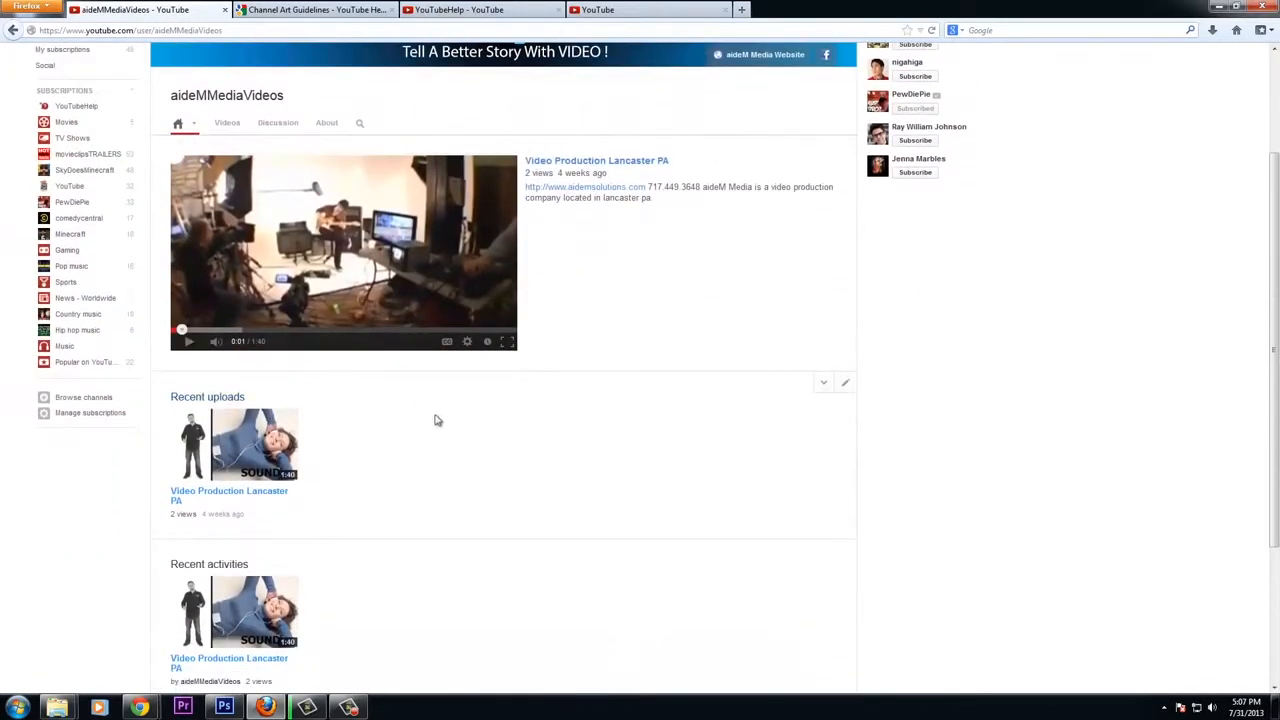
scroll(330, 390, down, 5)
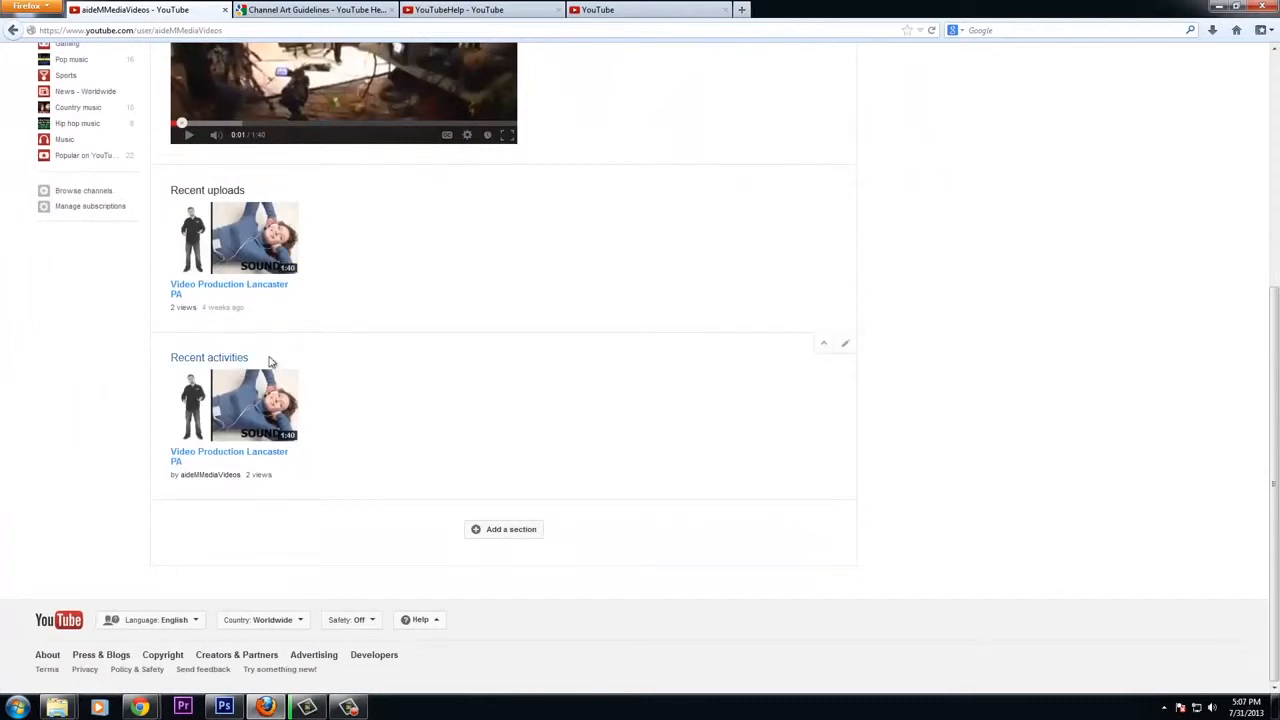
scroll(580, 392, up, 3)
scroll(580, 392, up, 3)
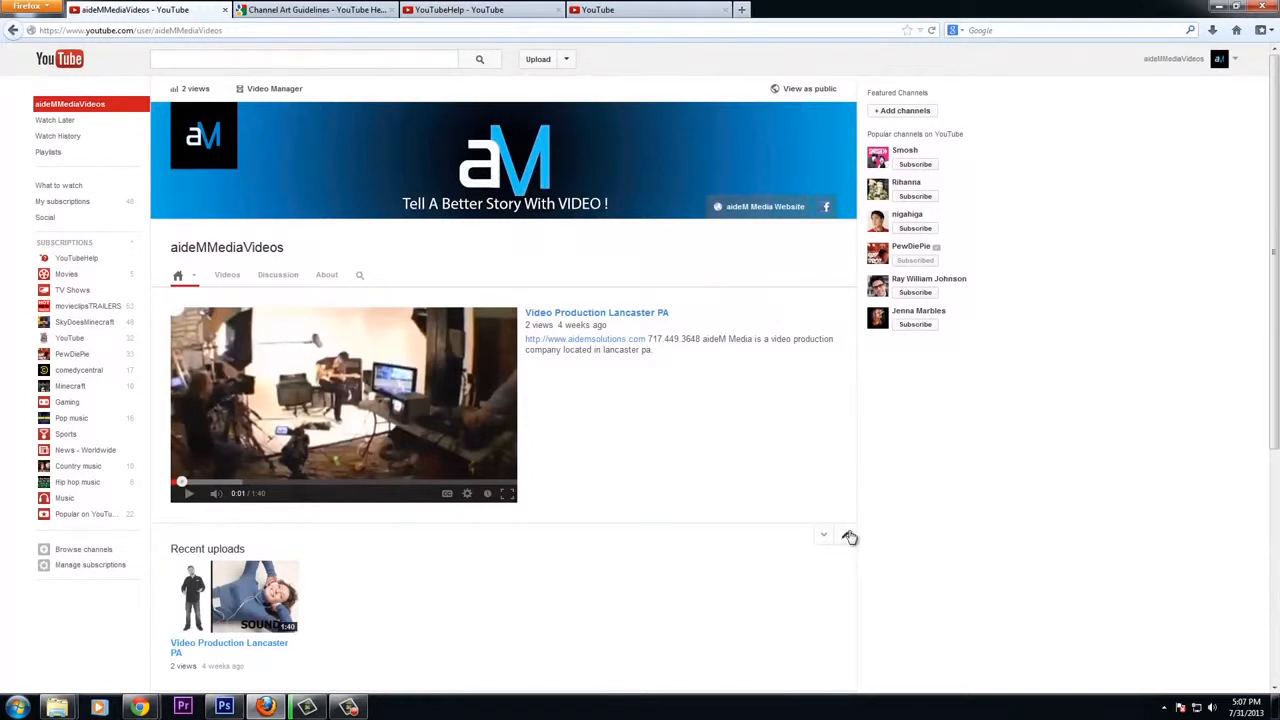
Change the Recent uploads section's content to All playlists
click(848, 537)
scroll(556, 524, down, 3)
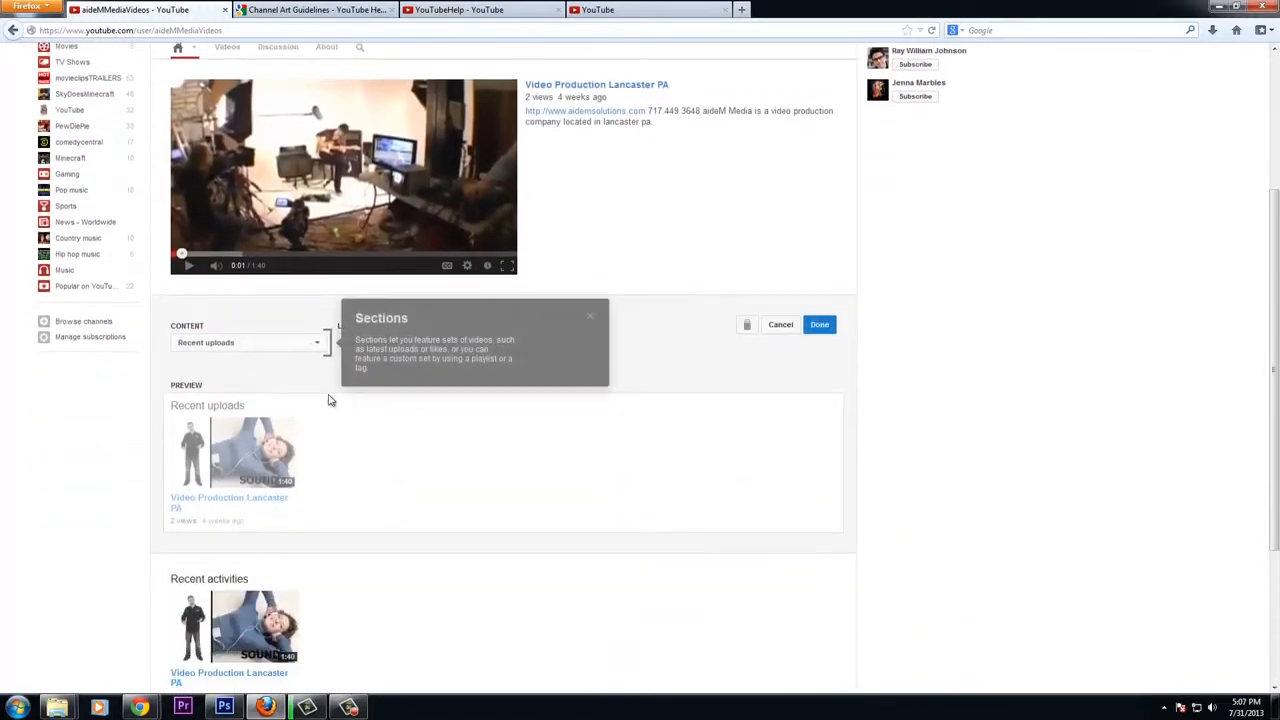
click(319, 343)
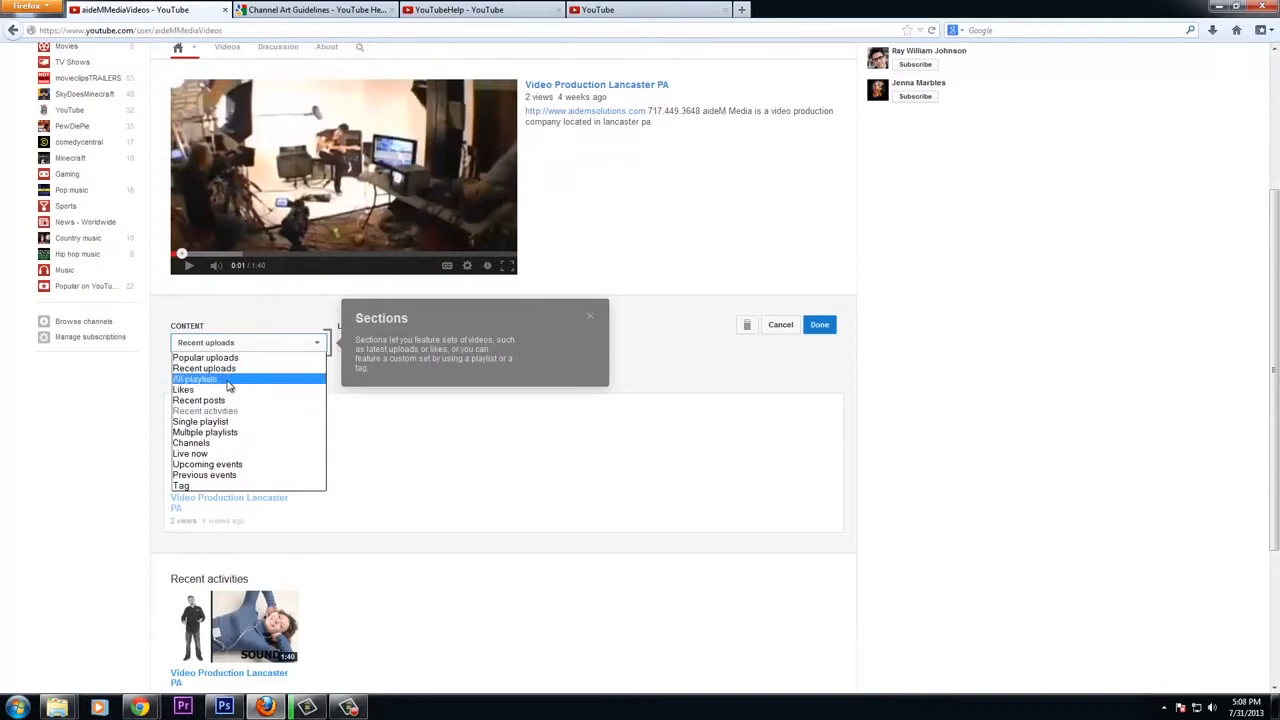
click(315, 379)
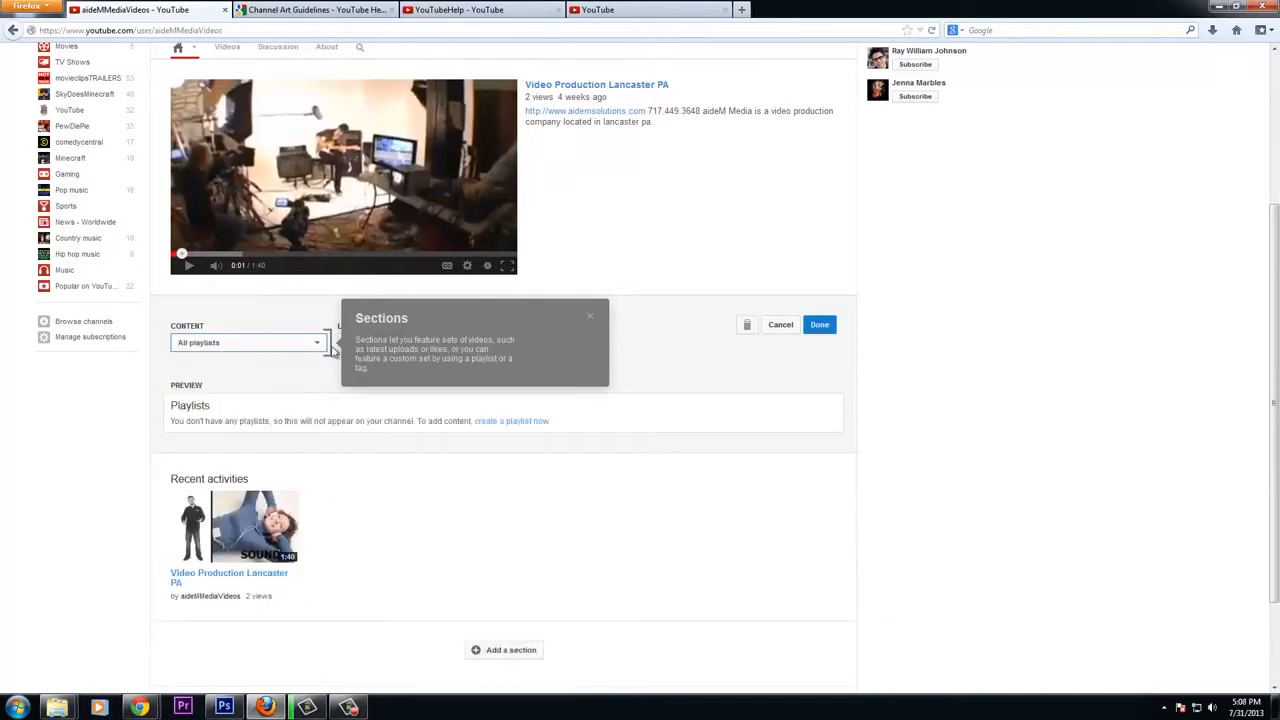
click(592, 322)
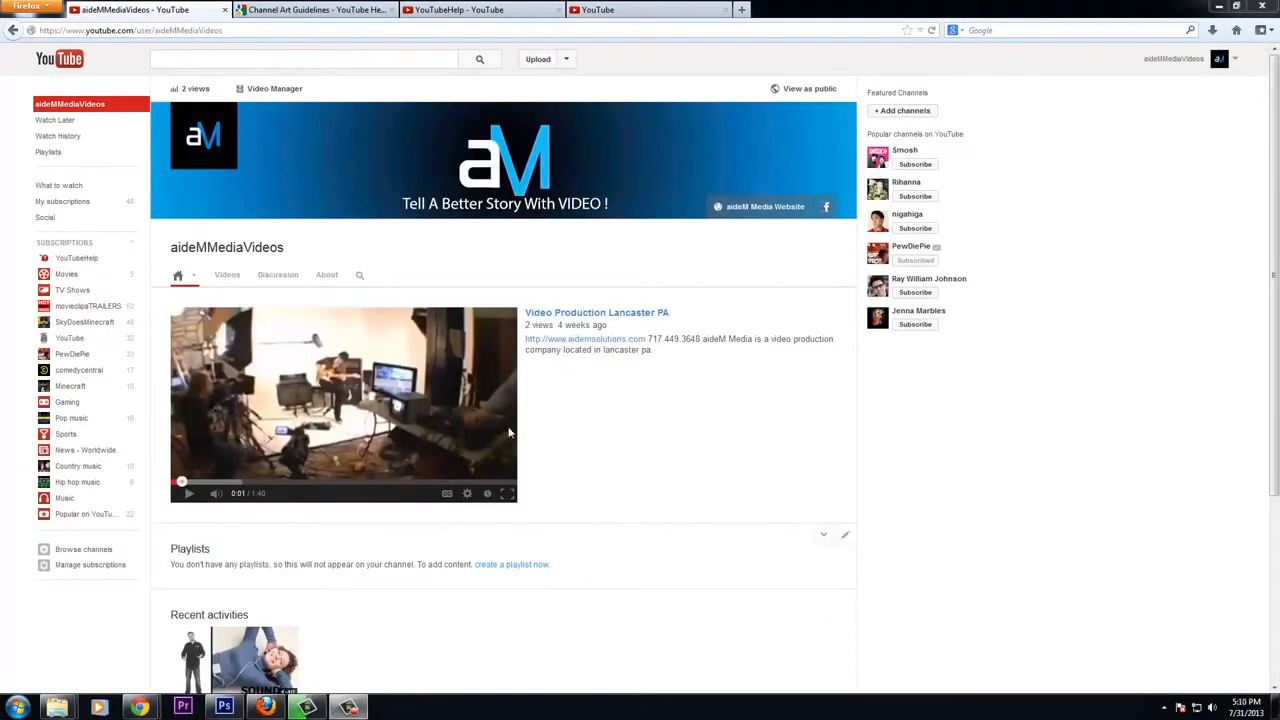
Upload three videos from the DEMO VIDEOS 2013 folder: Lebo Conversations Raw Blooper, Kitchen Encounters_News_15b_v1.mov and 20130523_BMI Testimonial_30
click(536, 60)
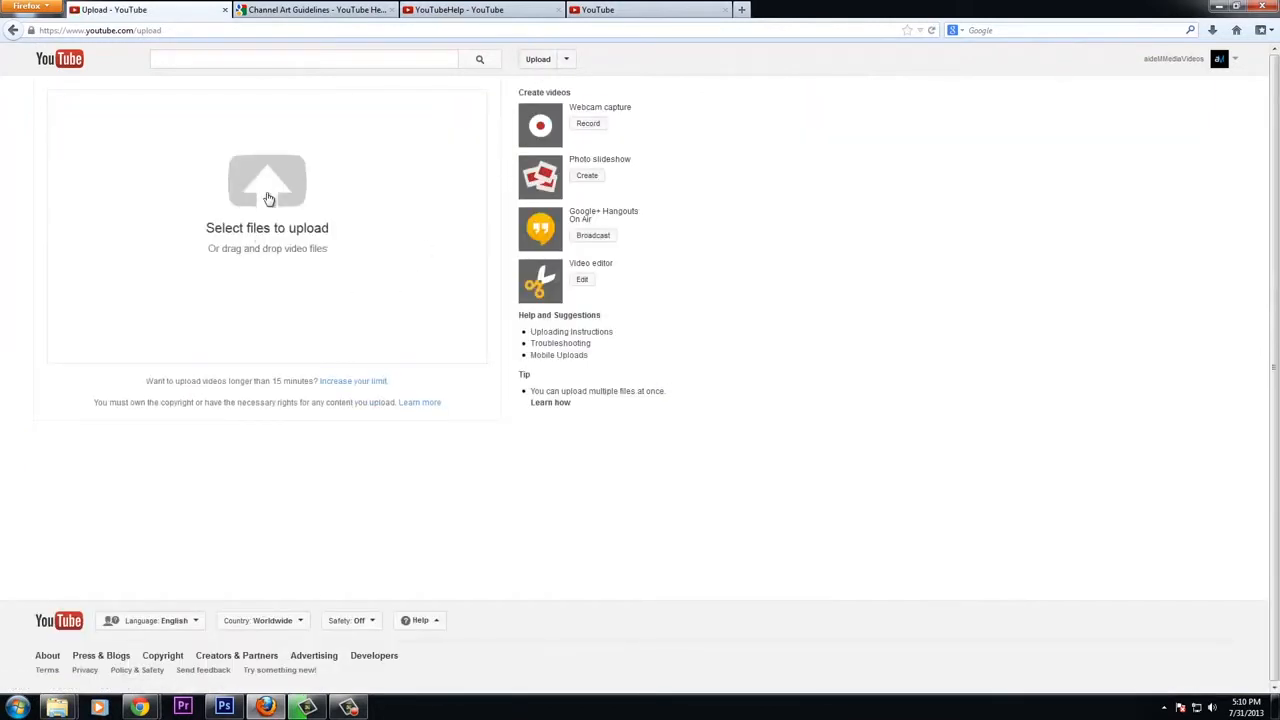
click(268, 199)
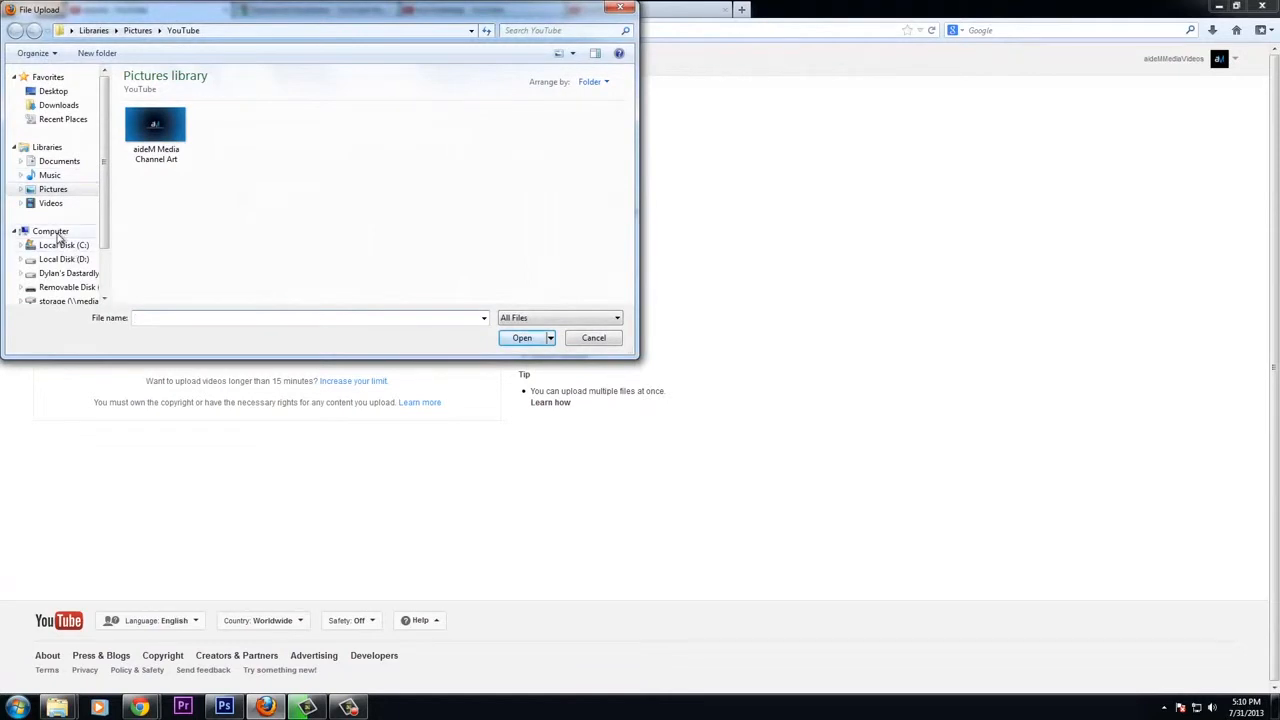
click(58, 203)
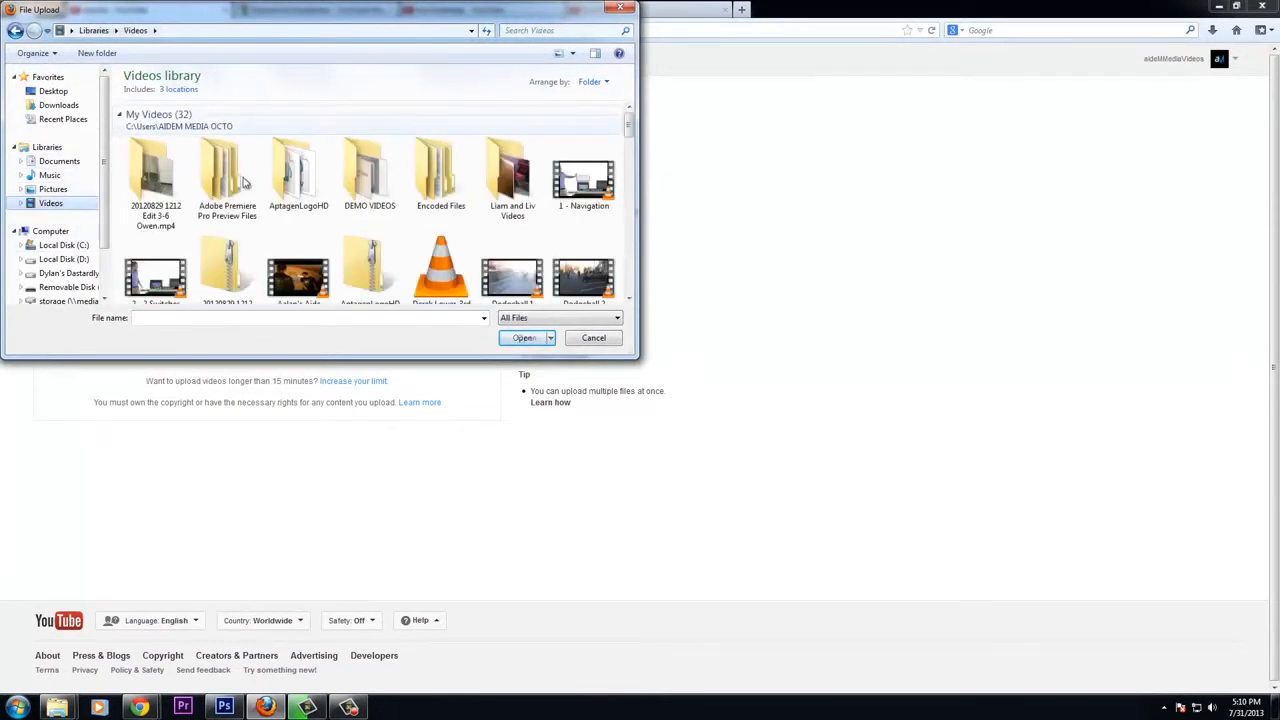
double_click(371, 175)
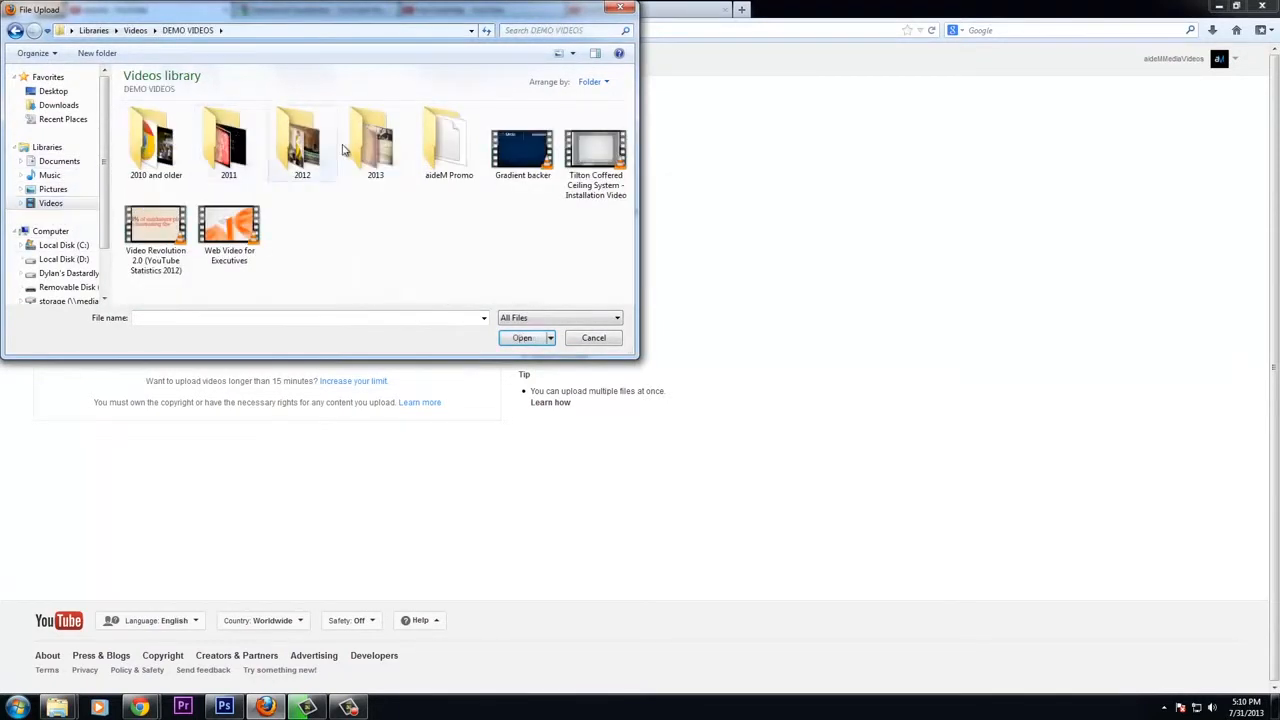
double_click(367, 146)
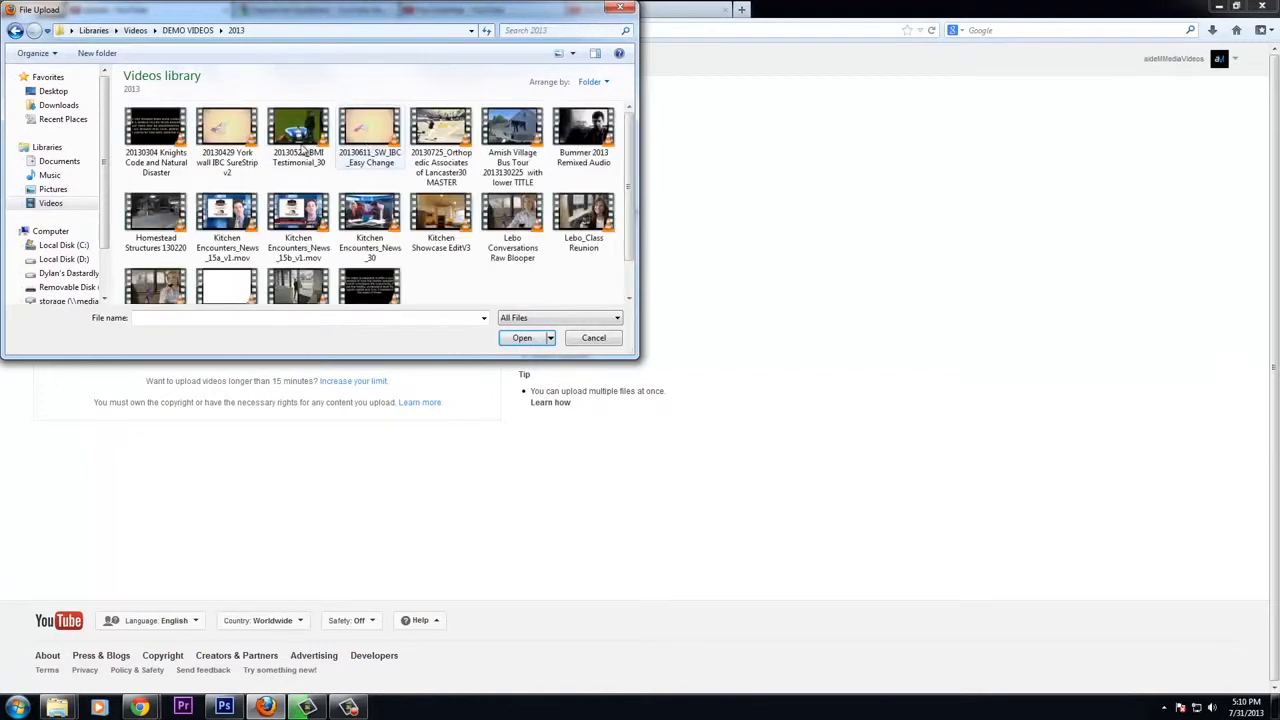
click(513, 225)
scroll(455, 252, down, 1)
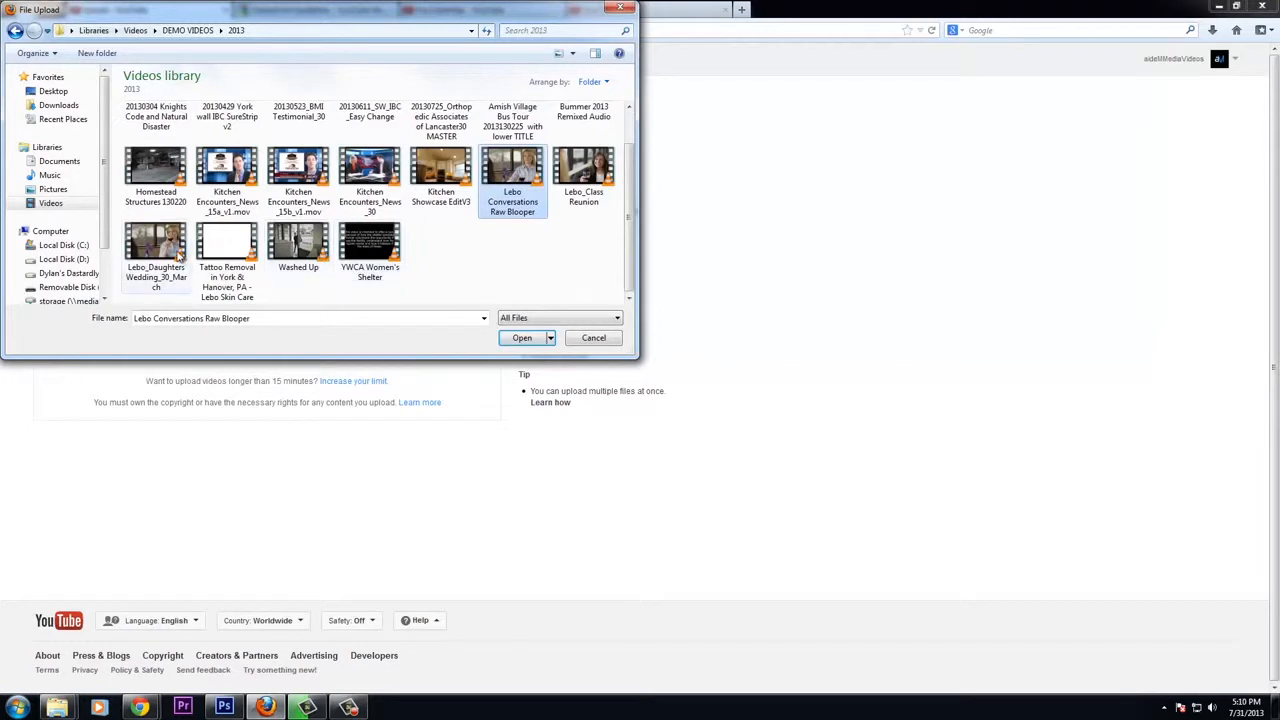
ctrl+click(292, 180)
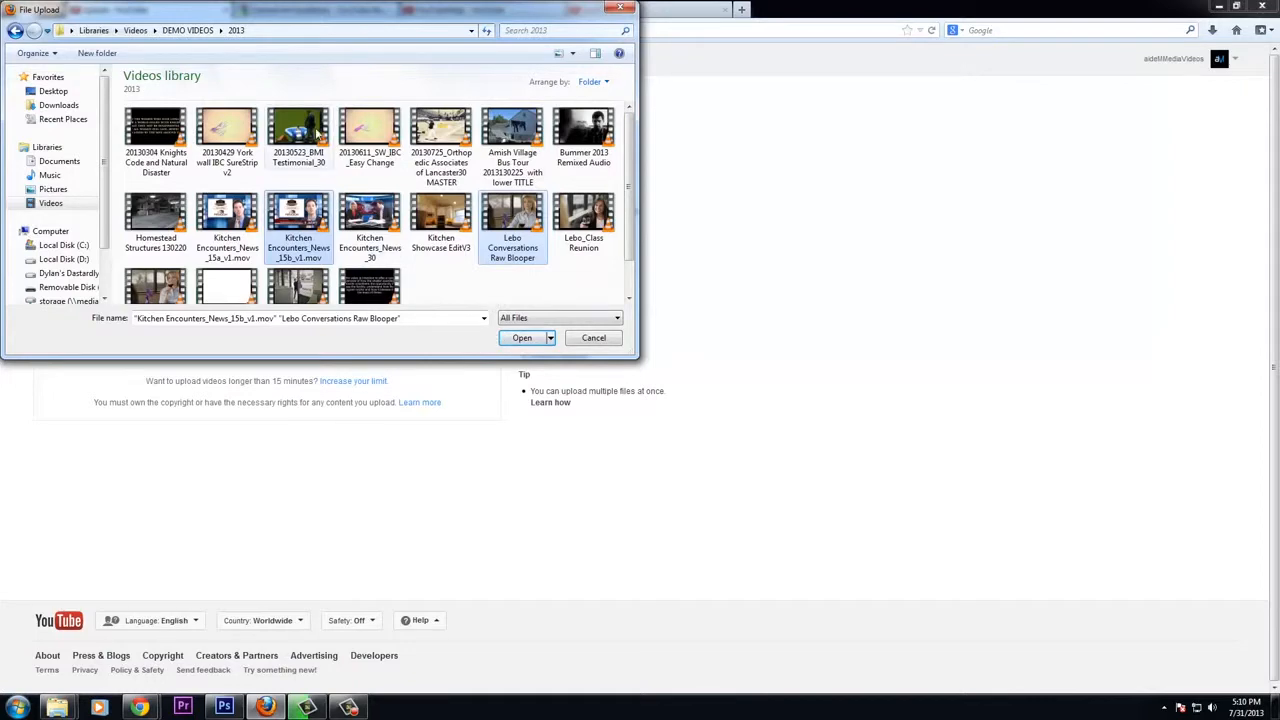
ctrl+click(318, 135)
click(522, 338)
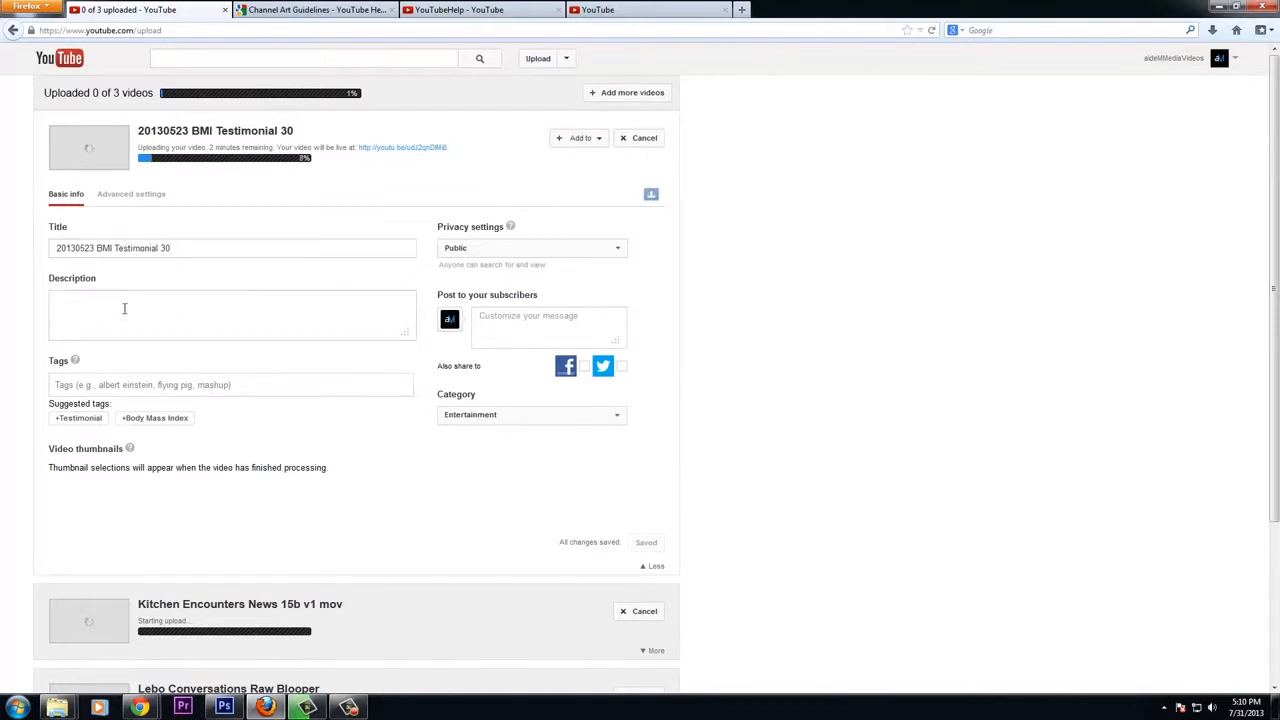
Add the Lebo Conversations Raw Blooper upload to a new playlist, entering a playlist name starting with TV Commer
scroll(330, 356, down, 4)
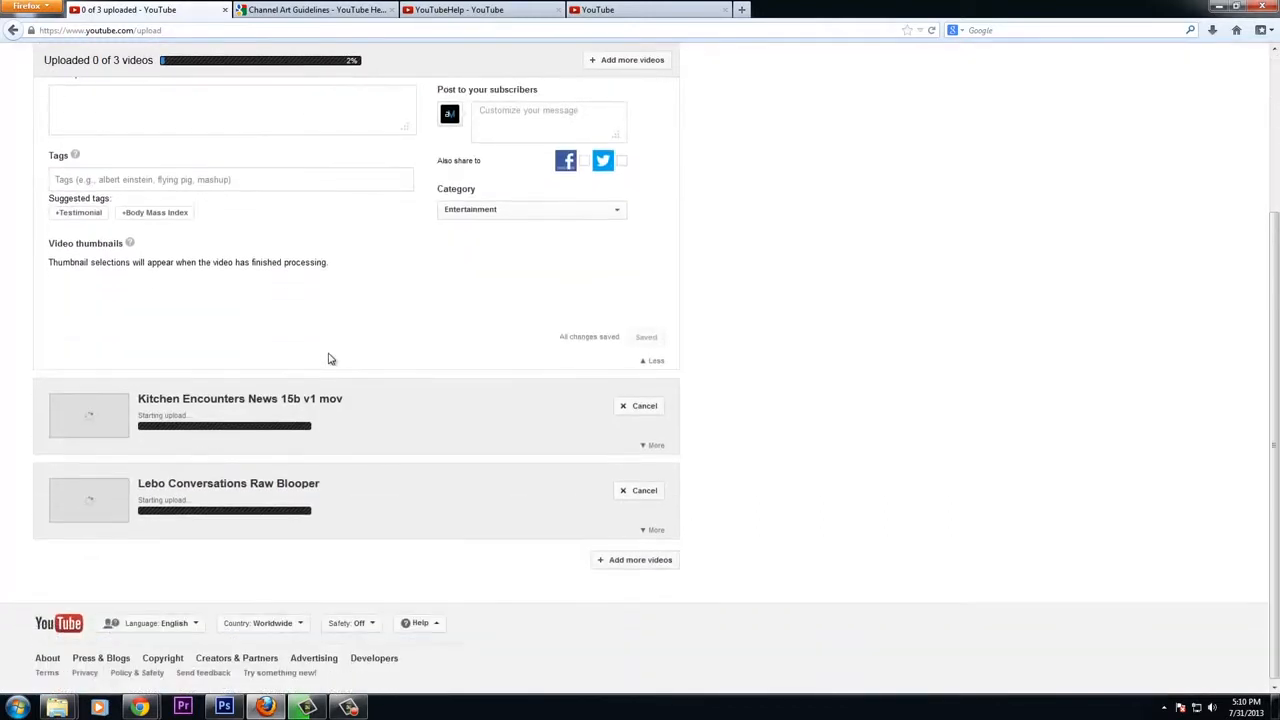
scroll(332, 355, up, 4)
scroll(330, 355, up, 1)
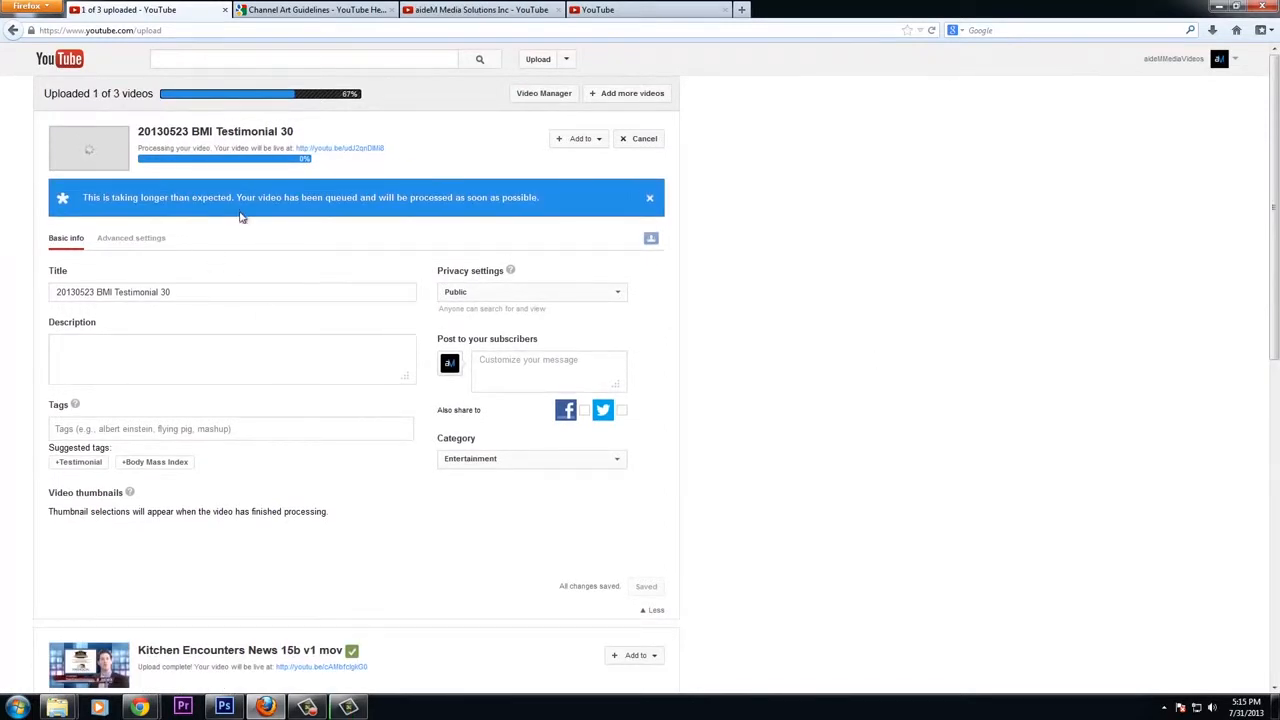
scroll(598, 318, down, 5)
scroll(630, 345, down, 2)
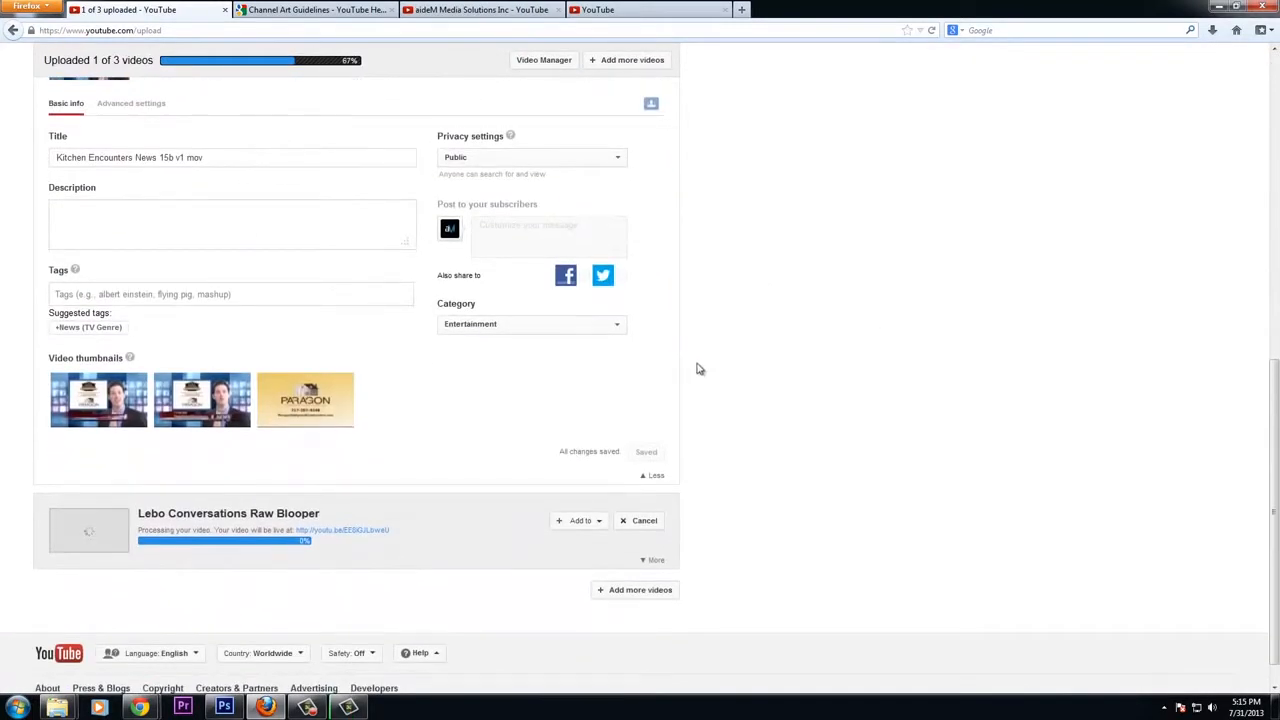
click(582, 522)
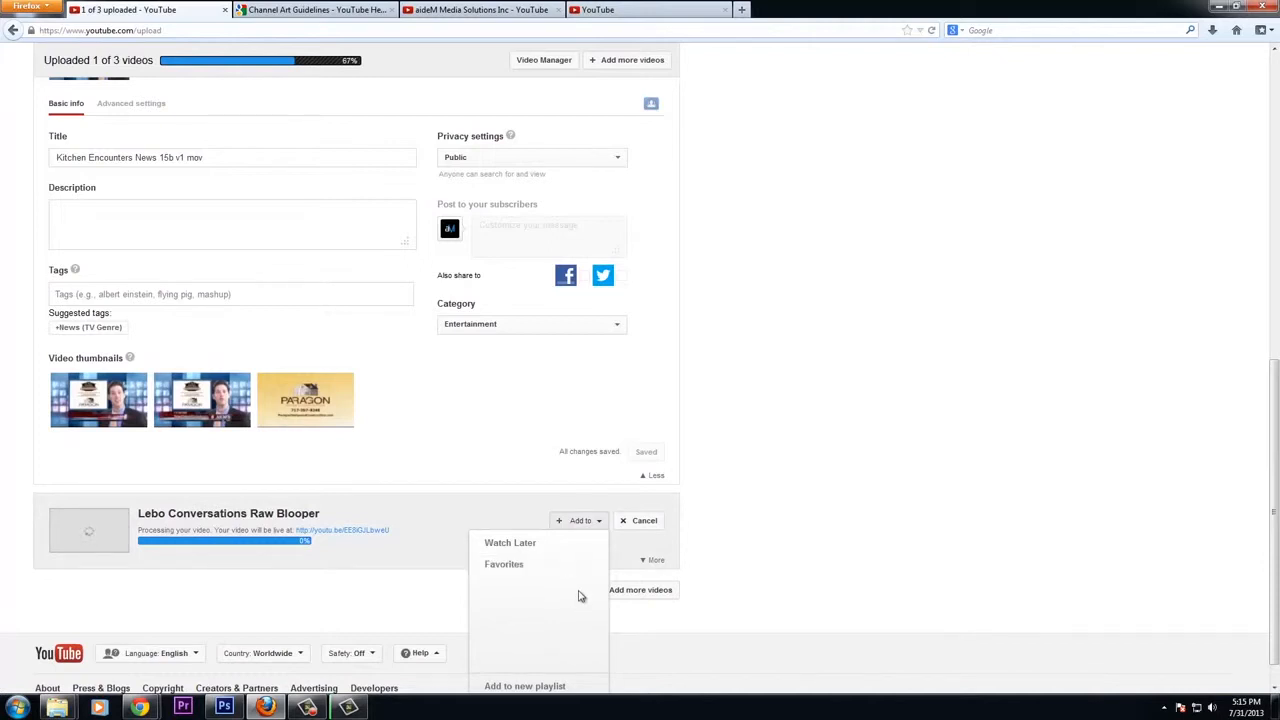
click(508, 687)
text(TV Commercials)
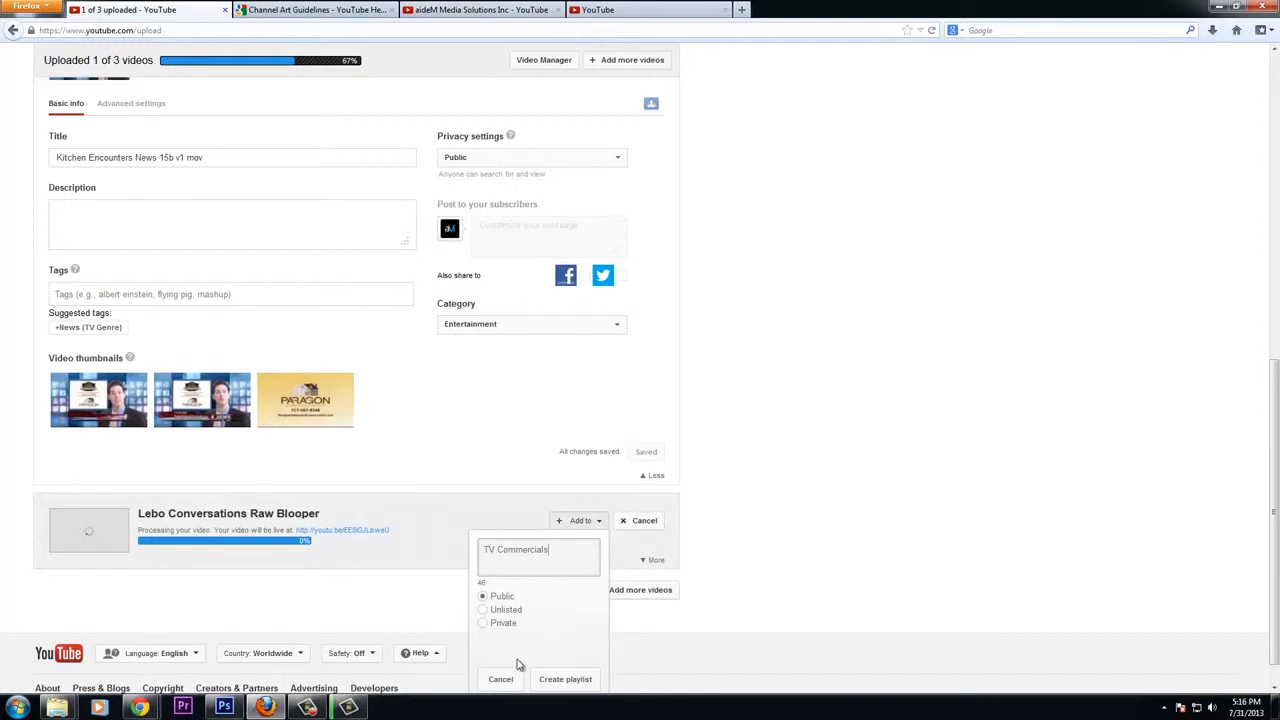
Create the TV Commercials playlist for the blooper upload and add a short note to it
click(566, 679)
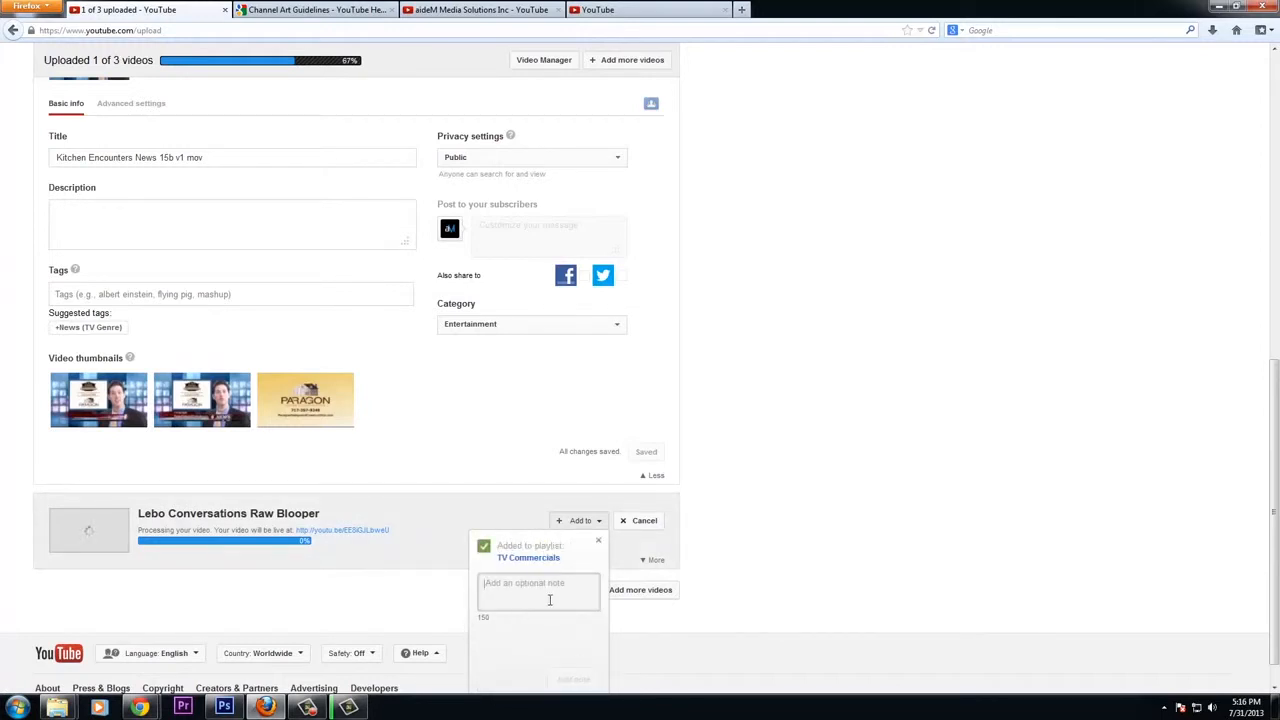
text(Ti)
click(573, 680)
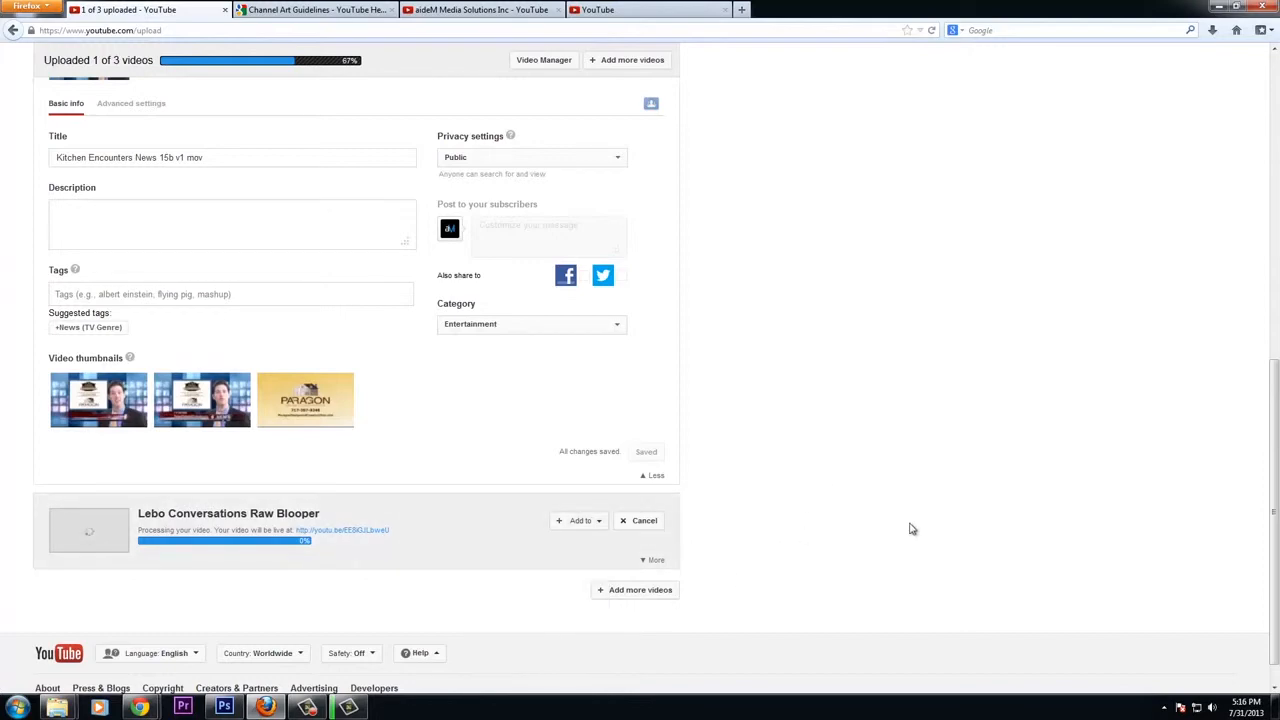
Add the Kitchen Encounters News 15b v1 mov and 20130523 BMI Testimonial 30 uploads to the TV Commercials playlist
scroll(790, 360, up, 5)
scroll(777, 477, down, 6)
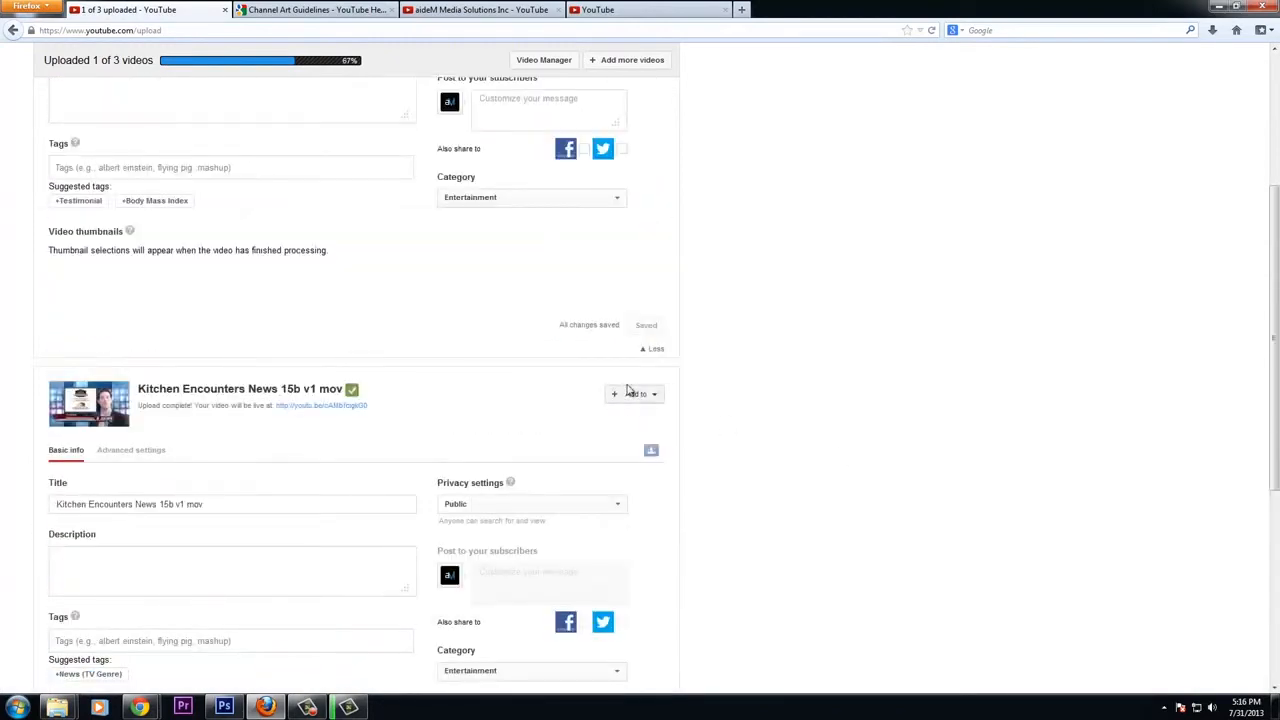
click(638, 404)
click(600, 457)
scroll(713, 379, up, 5)
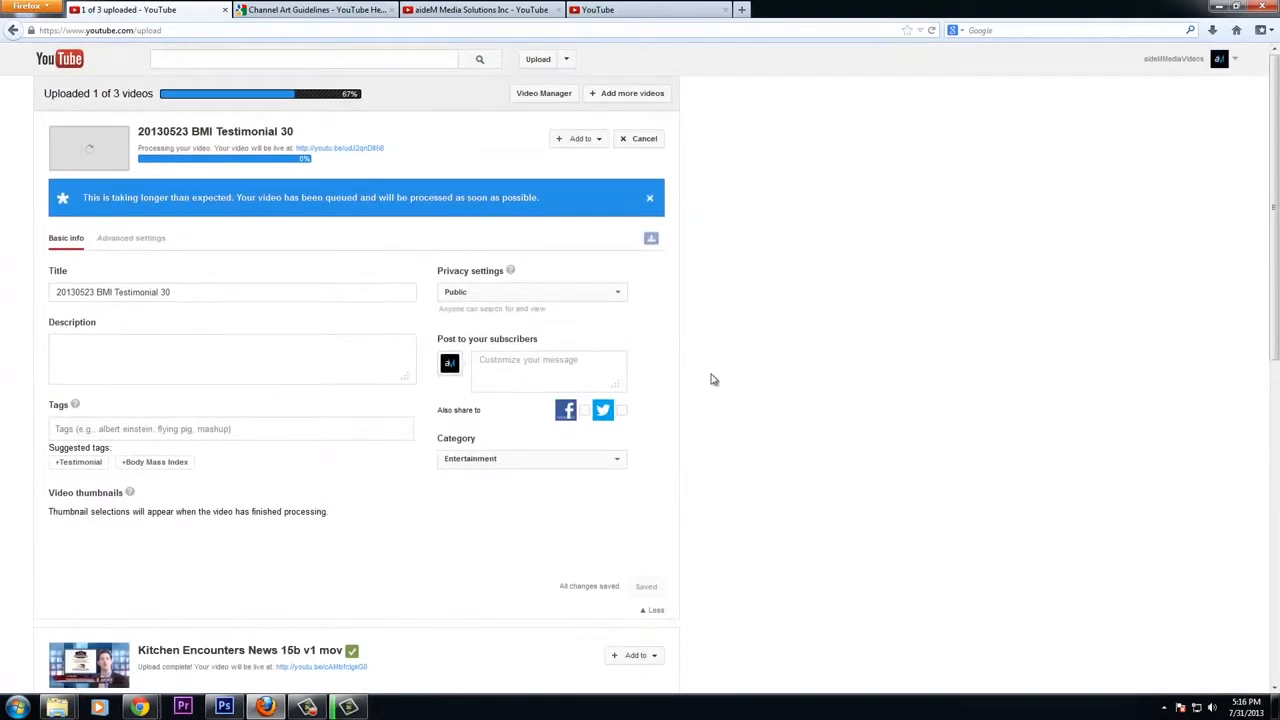
click(590, 145)
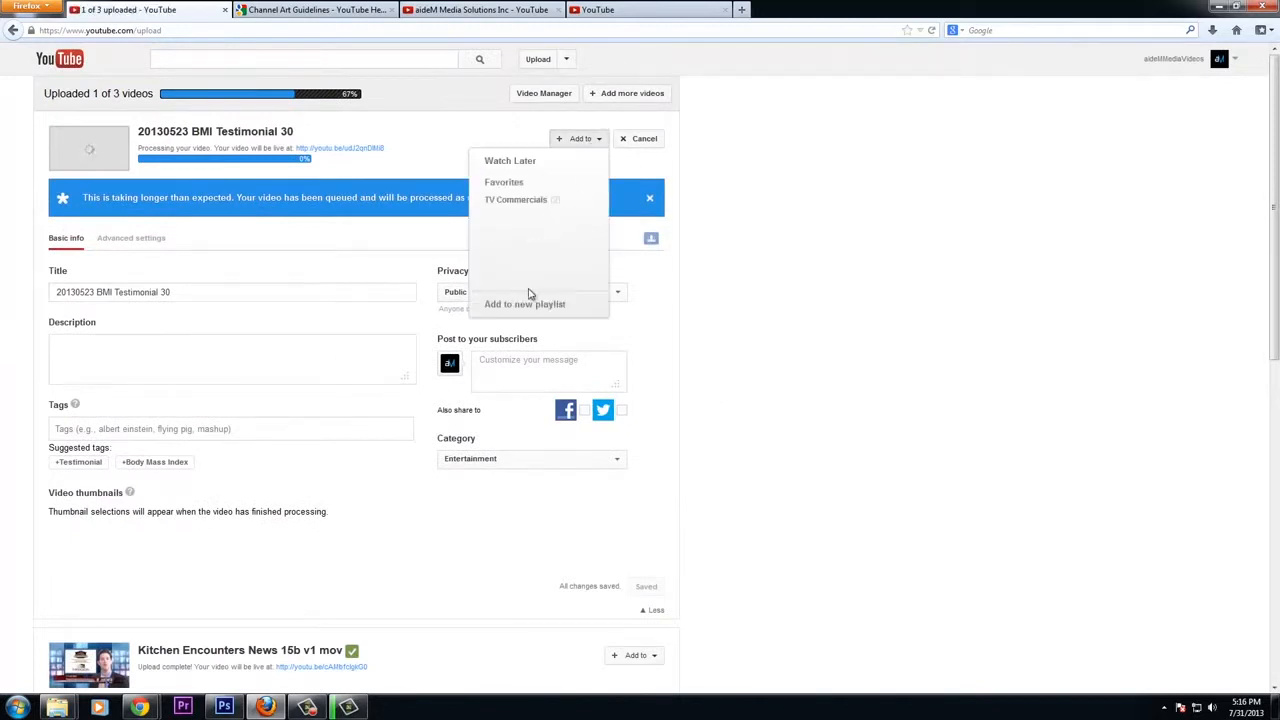
click(528, 200)
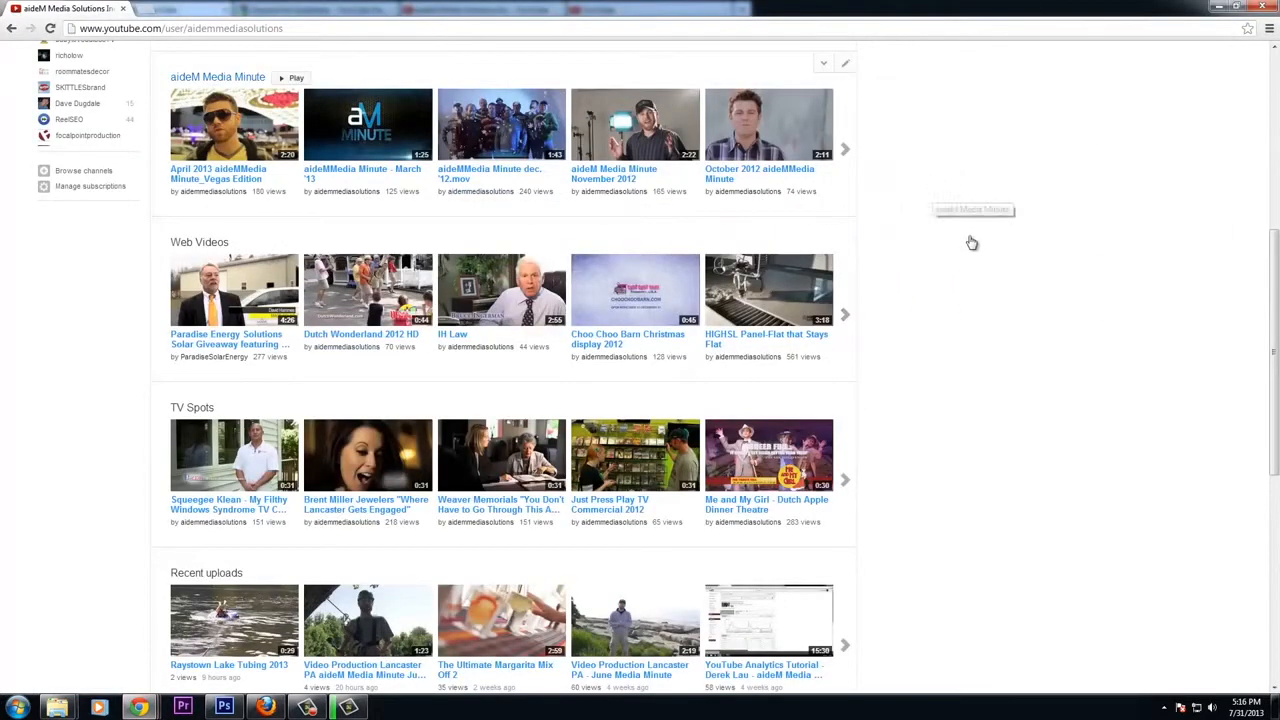
Scroll through the example channel's home page to examine its playlist sections
scroll(970, 242, up, 1)
scroll(970, 242, up, 3)
scroll(970, 242, down, 5)
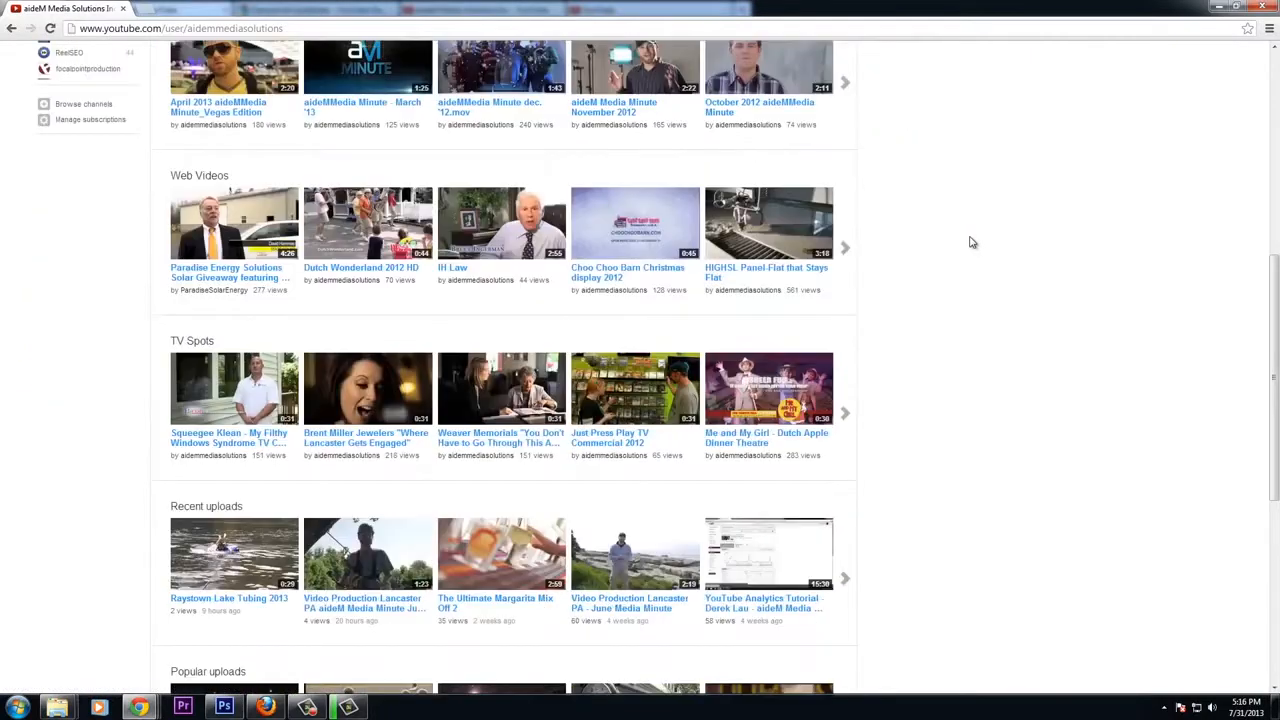
scroll(226, 198, up, 2)
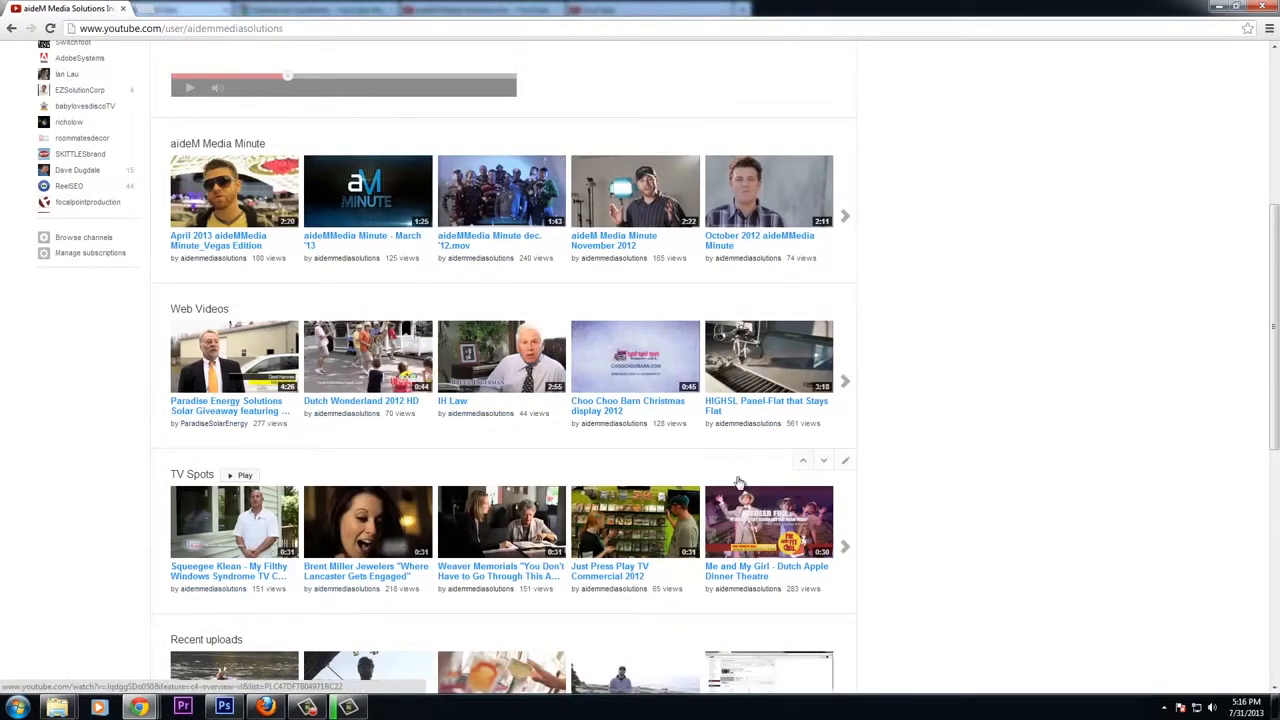
scroll(1010, 471, down, 3)
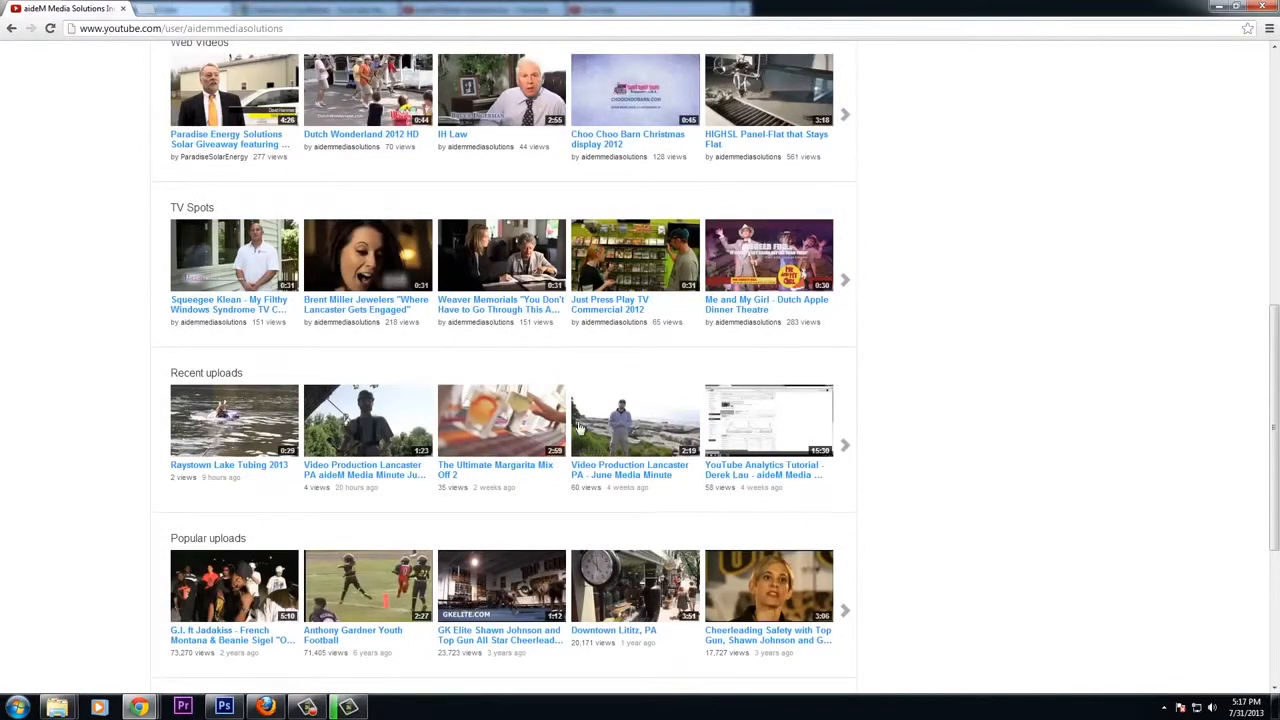
scroll(940, 404, up, 2)
scroll(940, 404, up, 3)
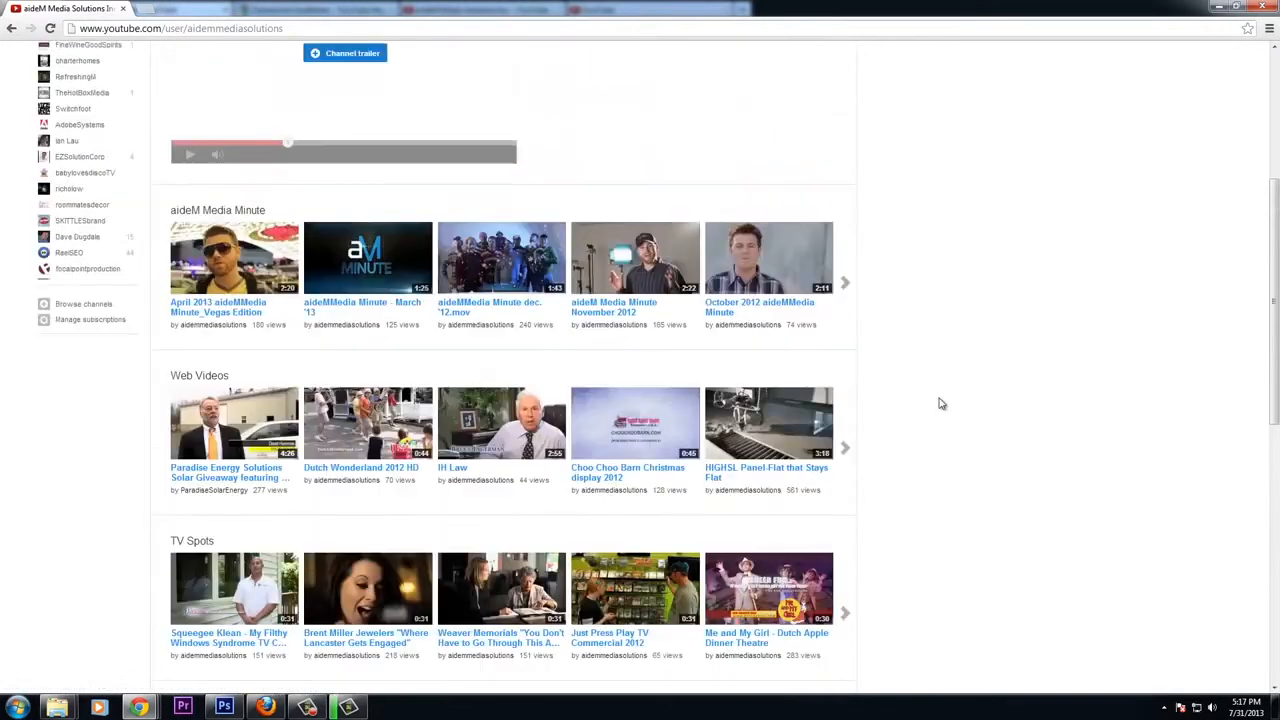
scroll(940, 404, down, 2)
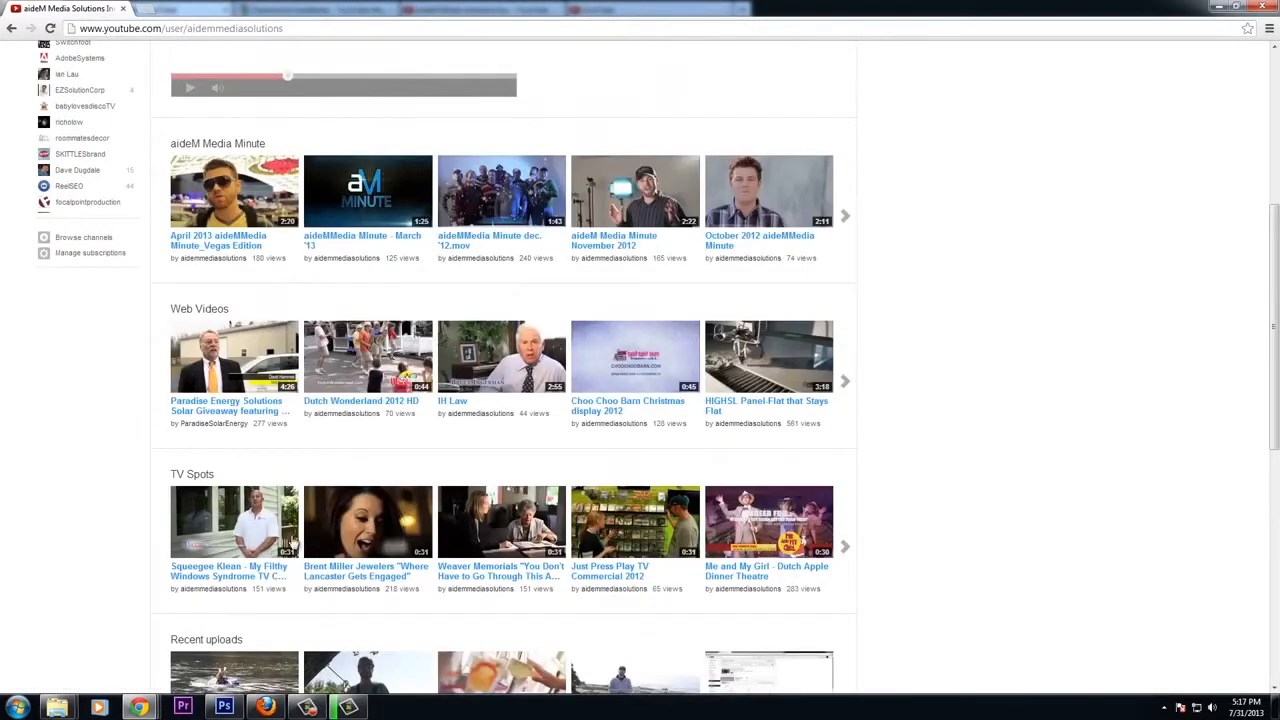
Play videos from the example channel's TV Spots playlist to see how it plays through
click(234, 522)
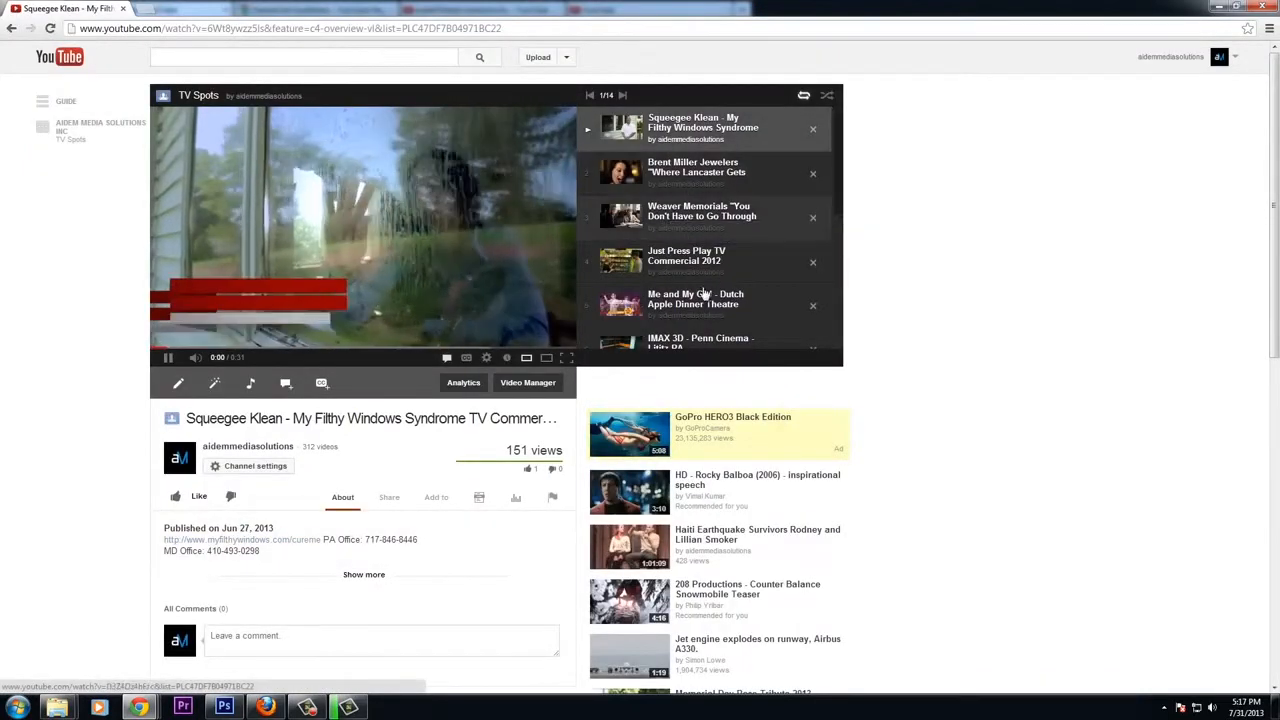
click(481, 320)
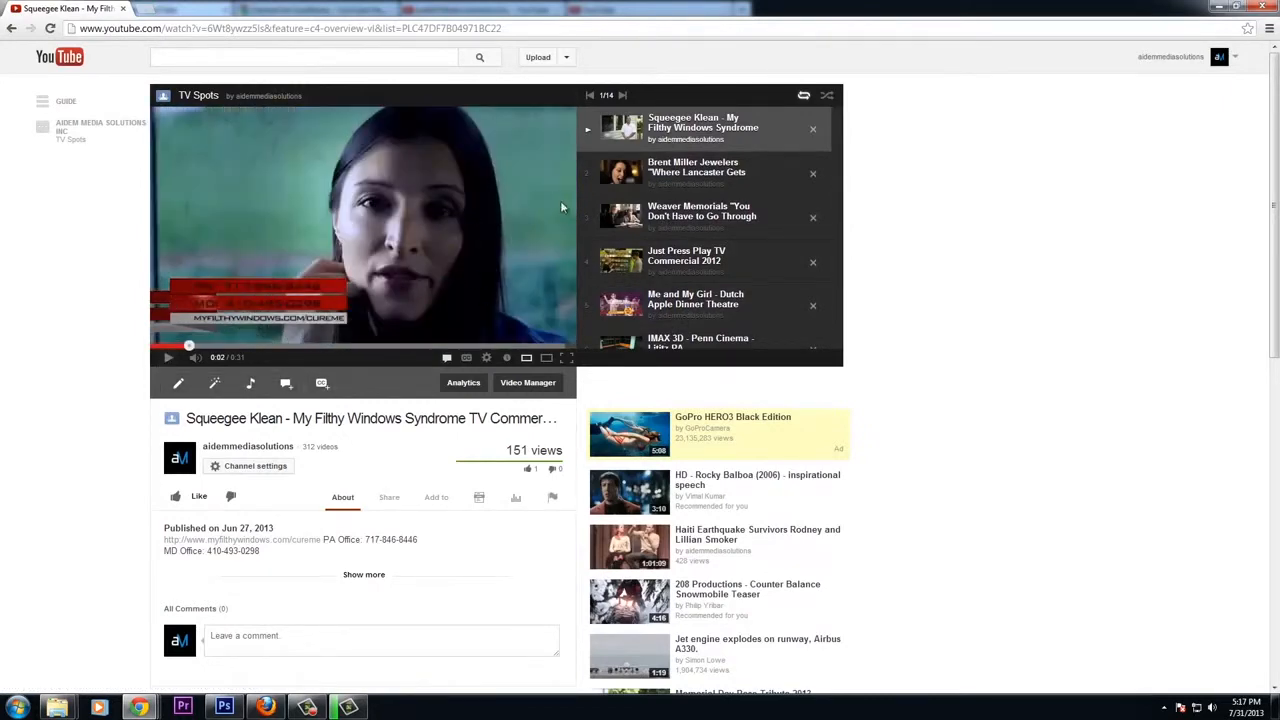
click(549, 346)
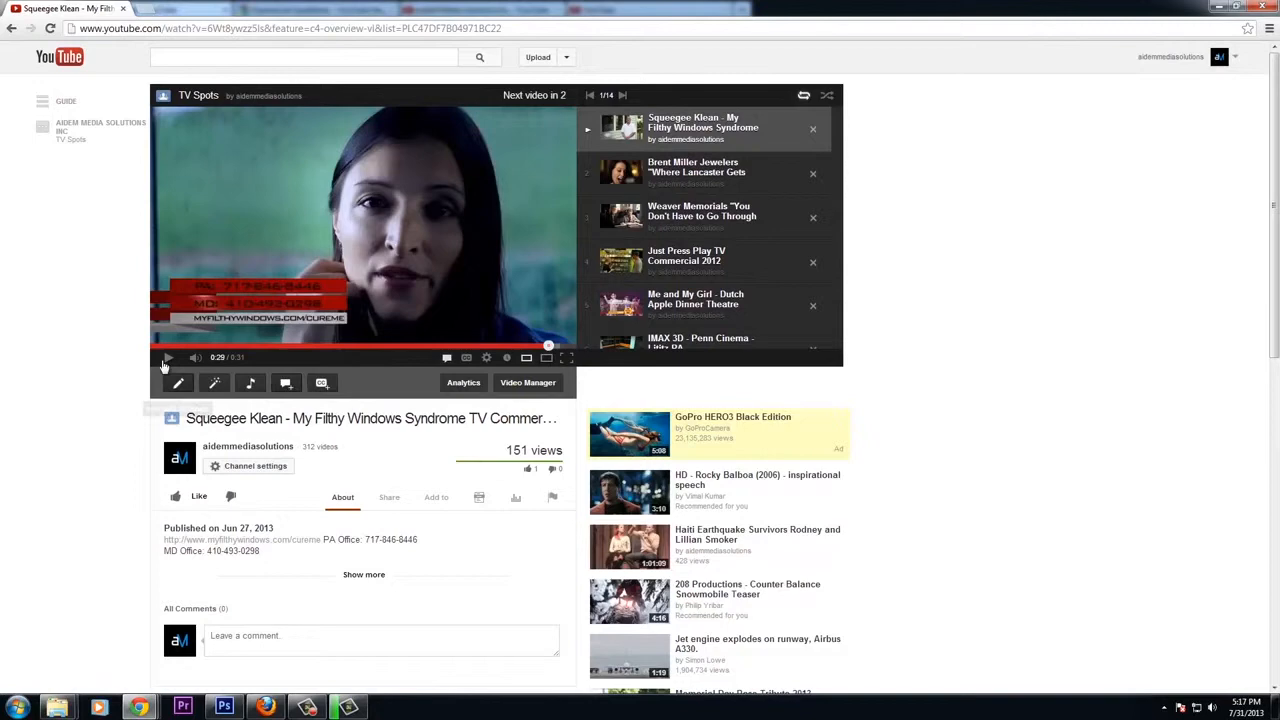
click(168, 358)
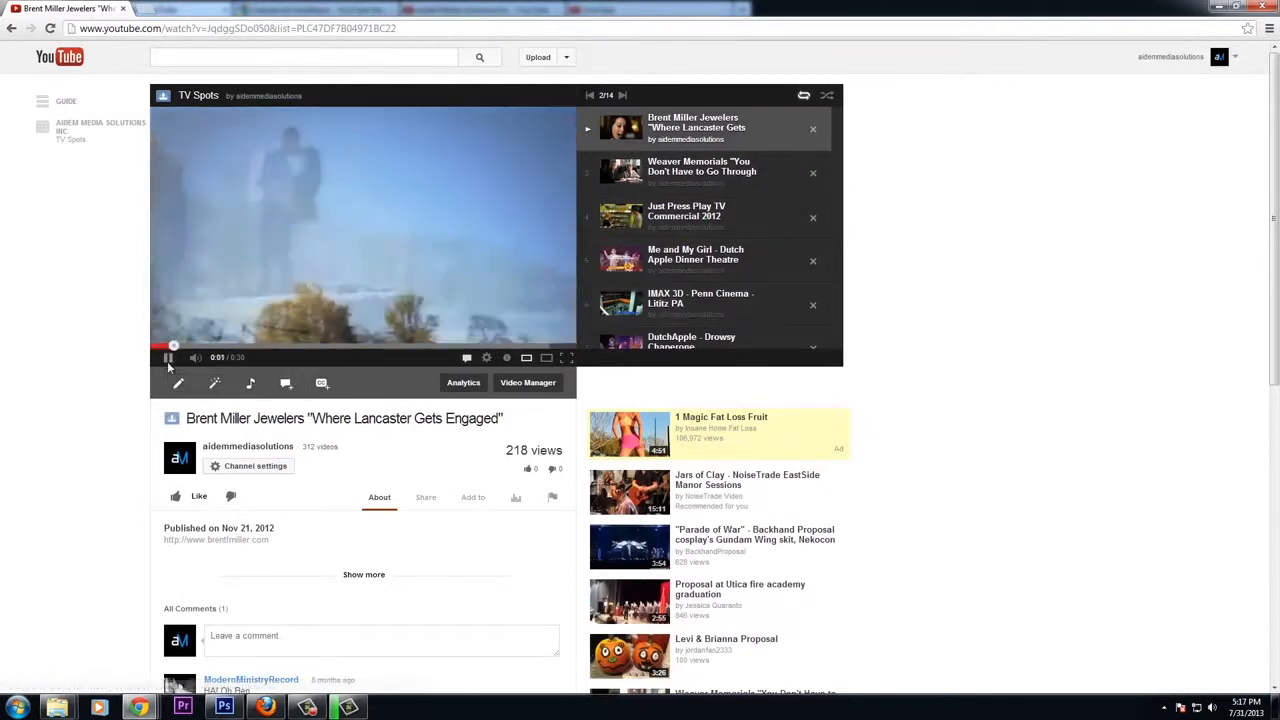
click(168, 358)
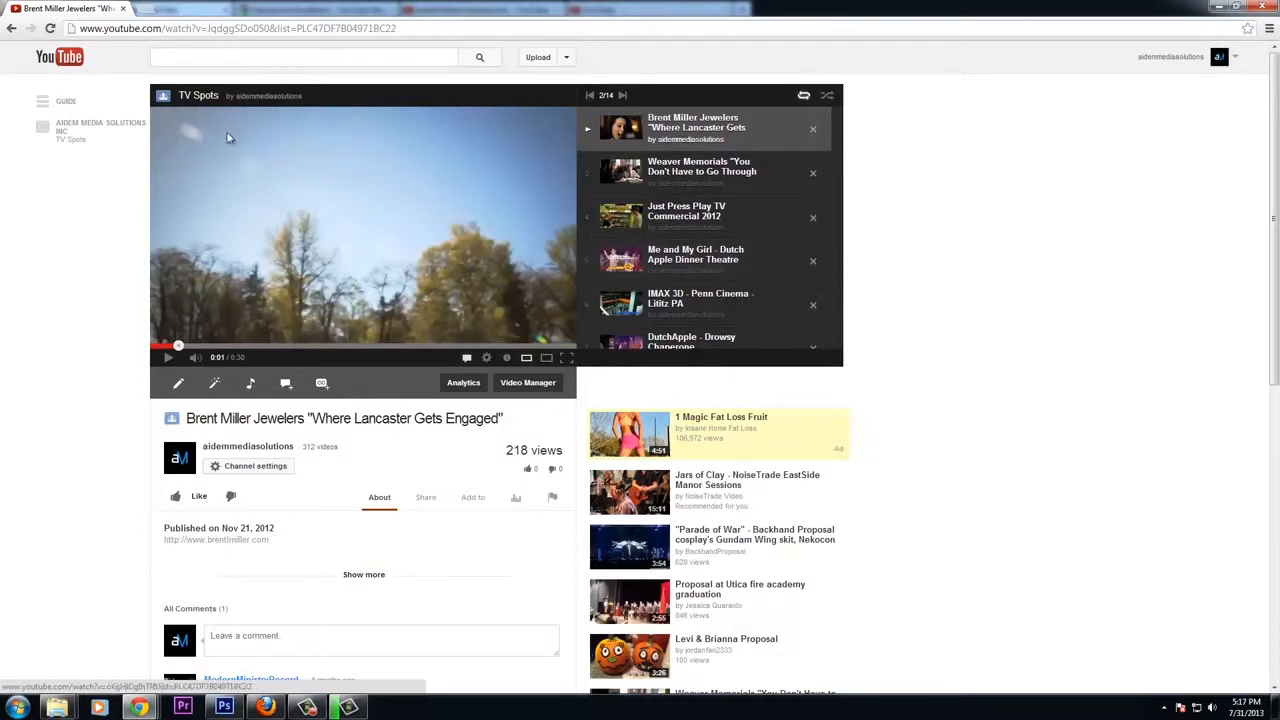
Return to the upload page and open My Channel in a new tab
click(1238, 8)
click(1218, 8)
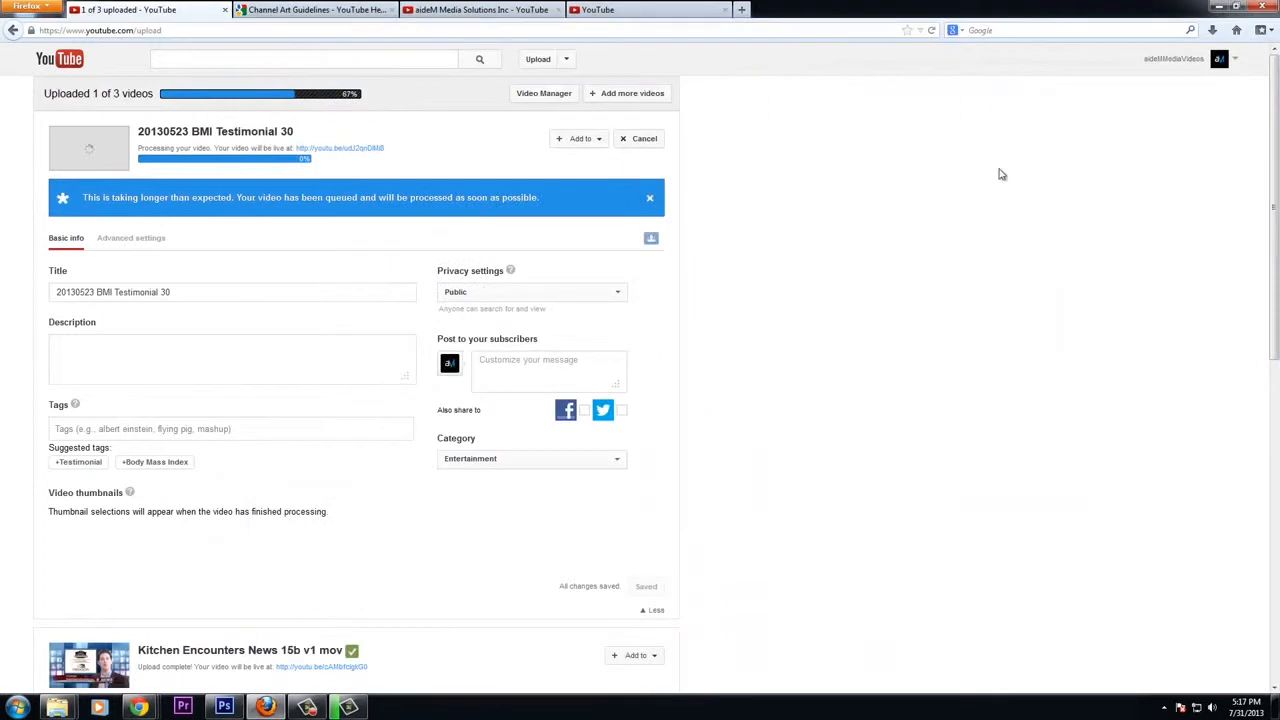
scroll(889, 240, down, 2)
scroll(894, 246, up, 2)
click(1236, 63)
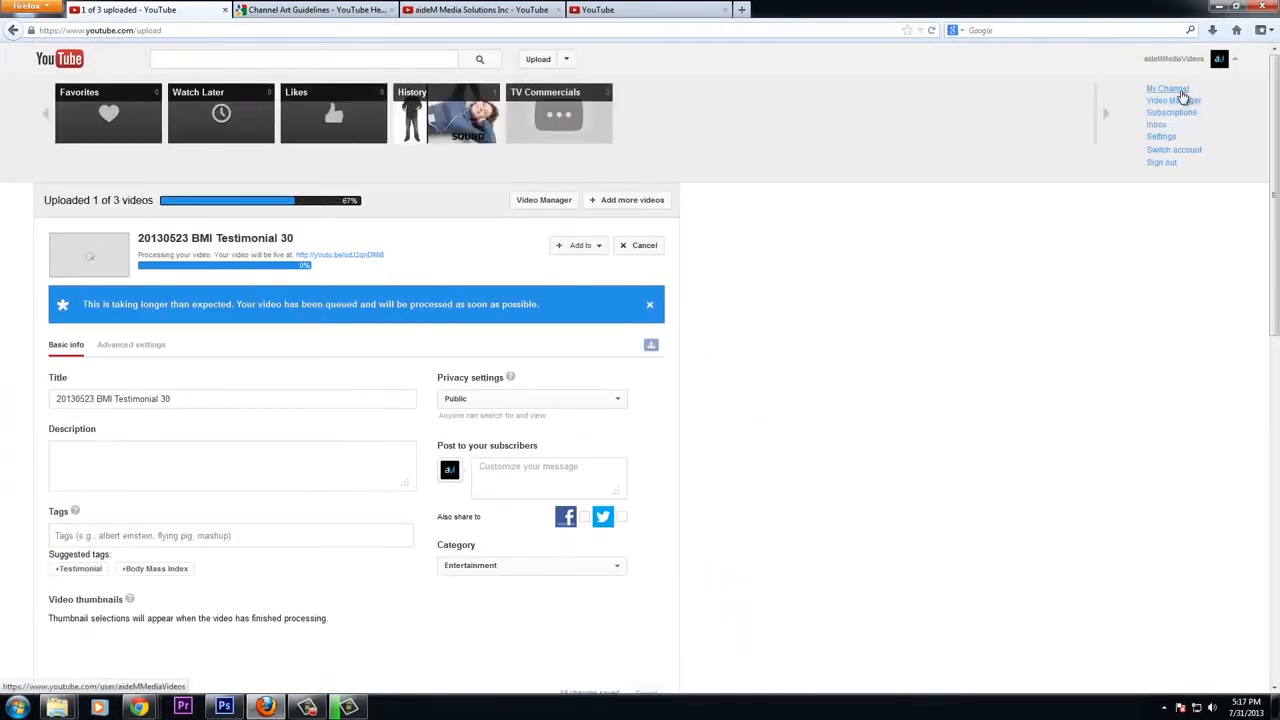
right_click(1179, 93)
click(1180, 100)
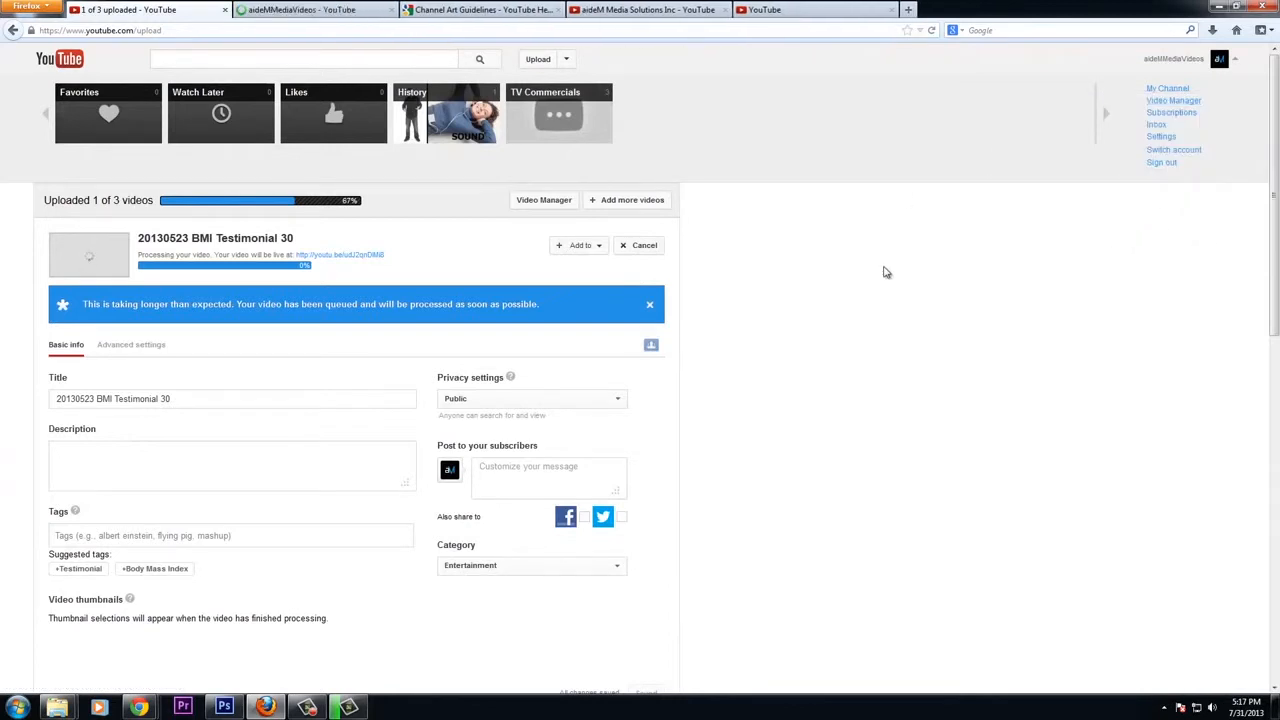
click(318, 11)
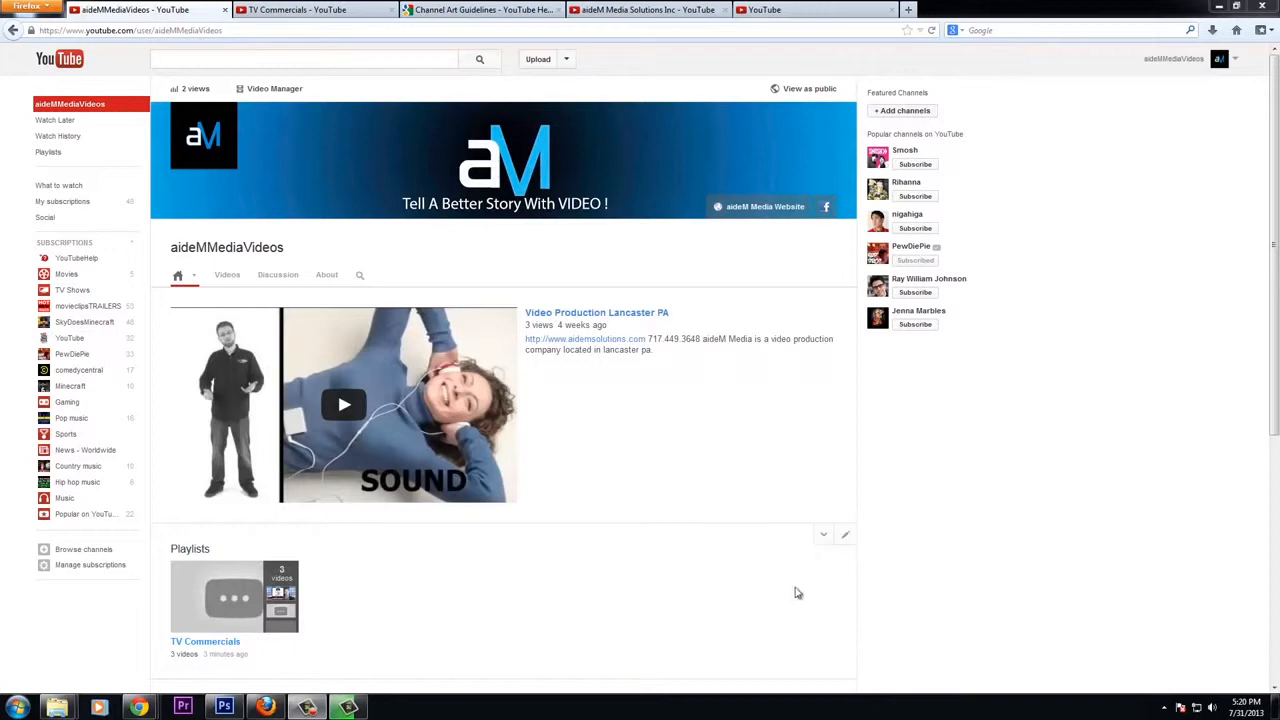
Add a home page section showing the single playlist TV Commercials as a horizontal row
scroll(889, 503, down, 5)
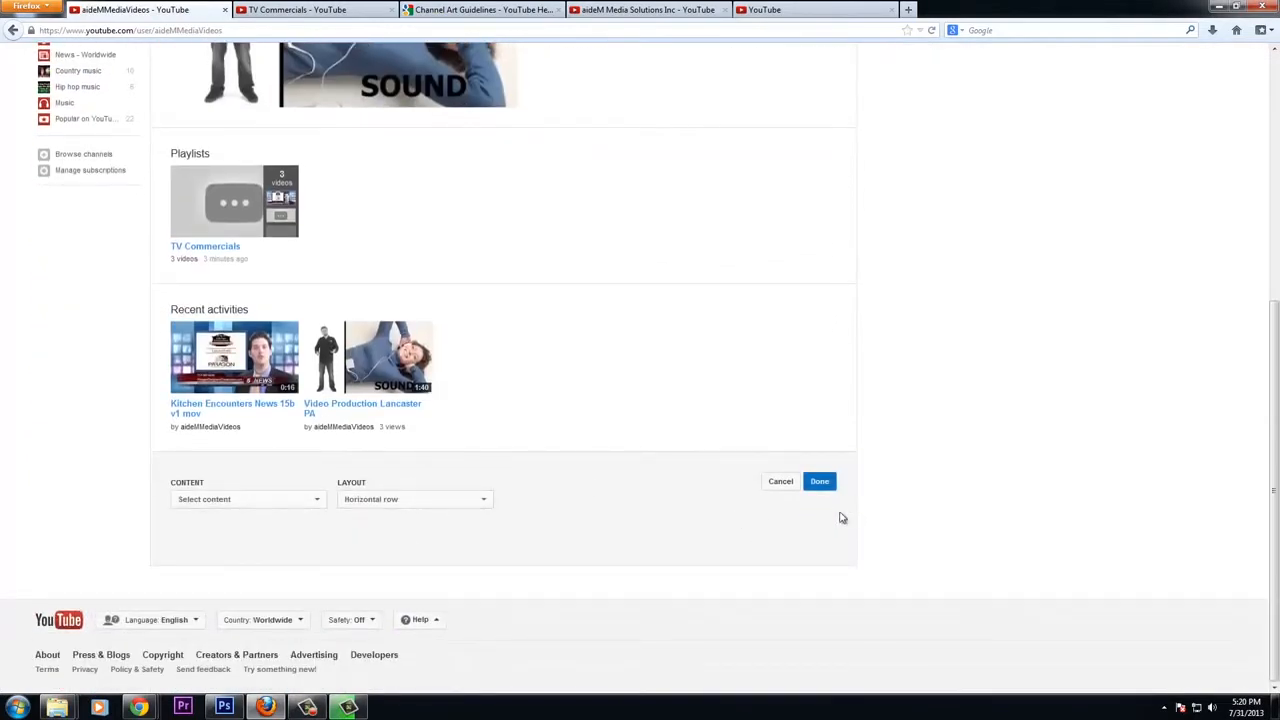
click(774, 482)
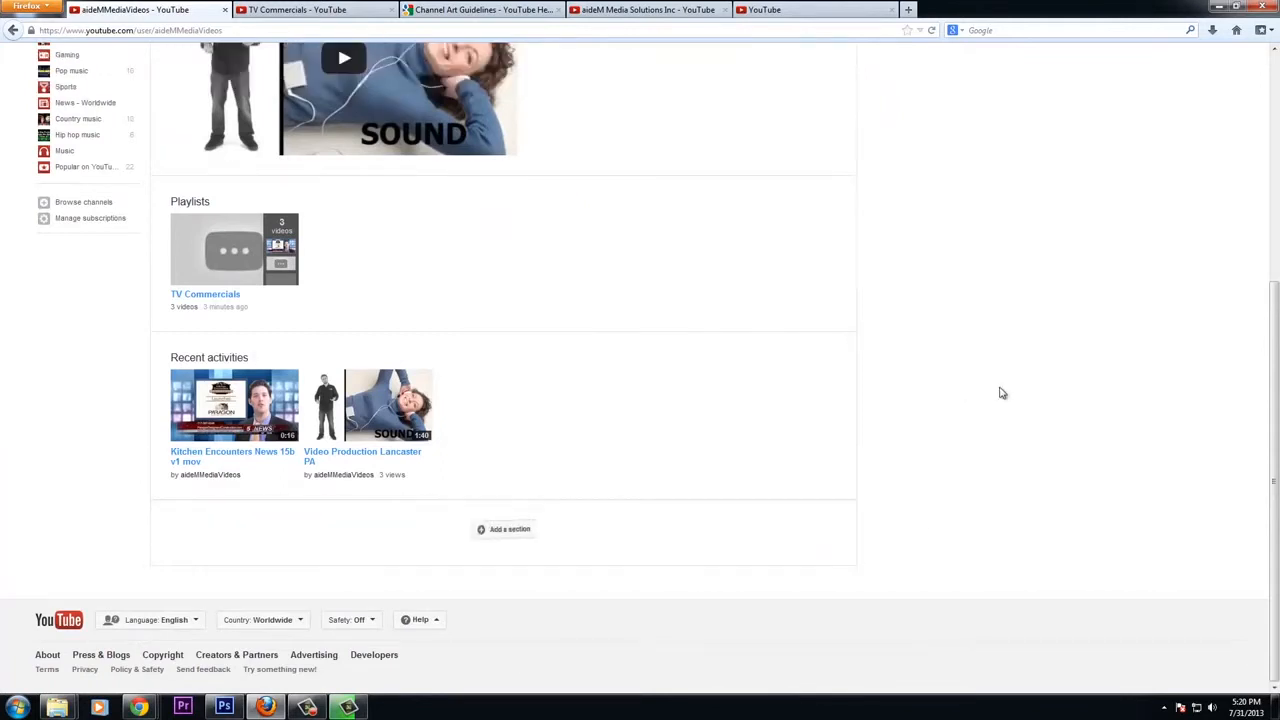
click(515, 533)
click(290, 553)
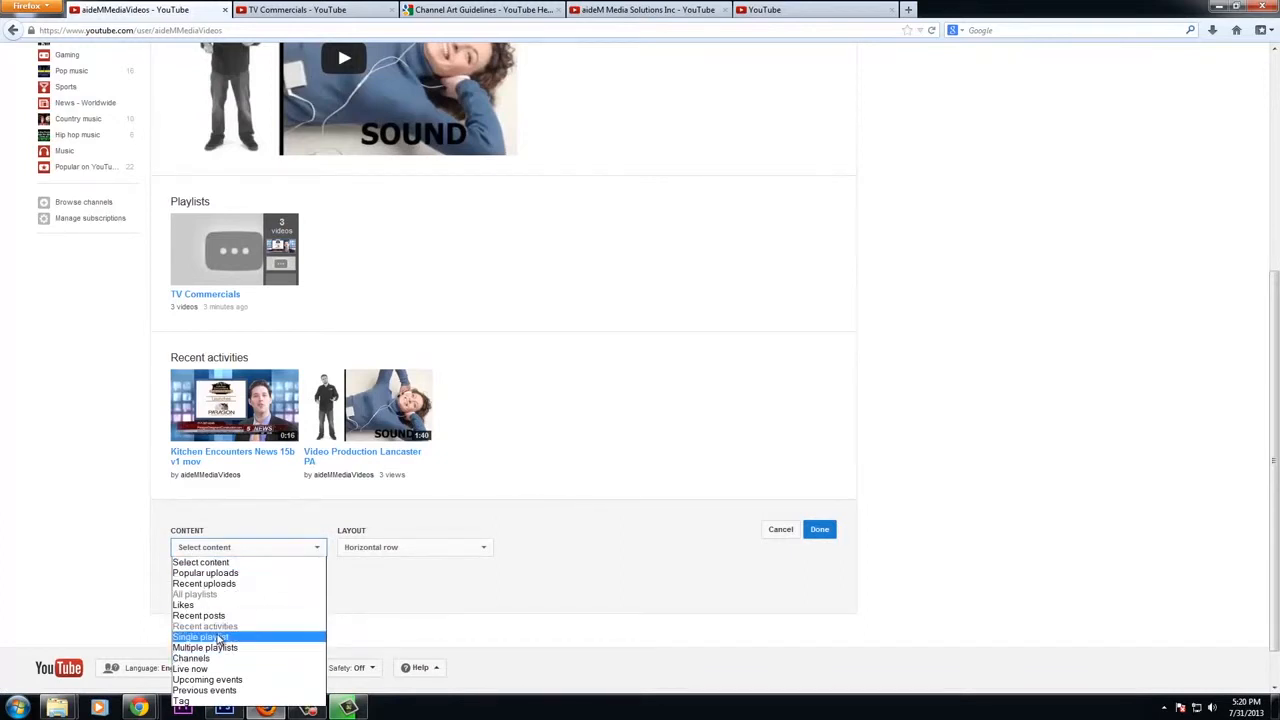
click(224, 636)
click(203, 592)
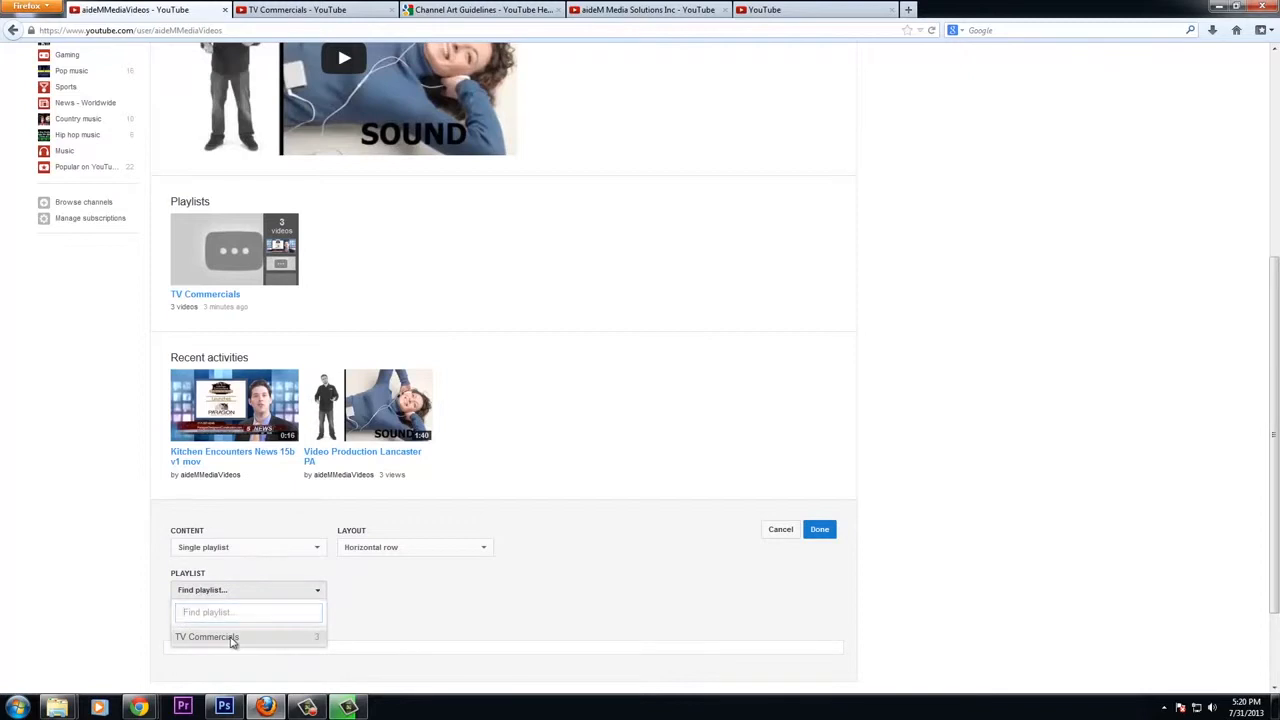
click(231, 641)
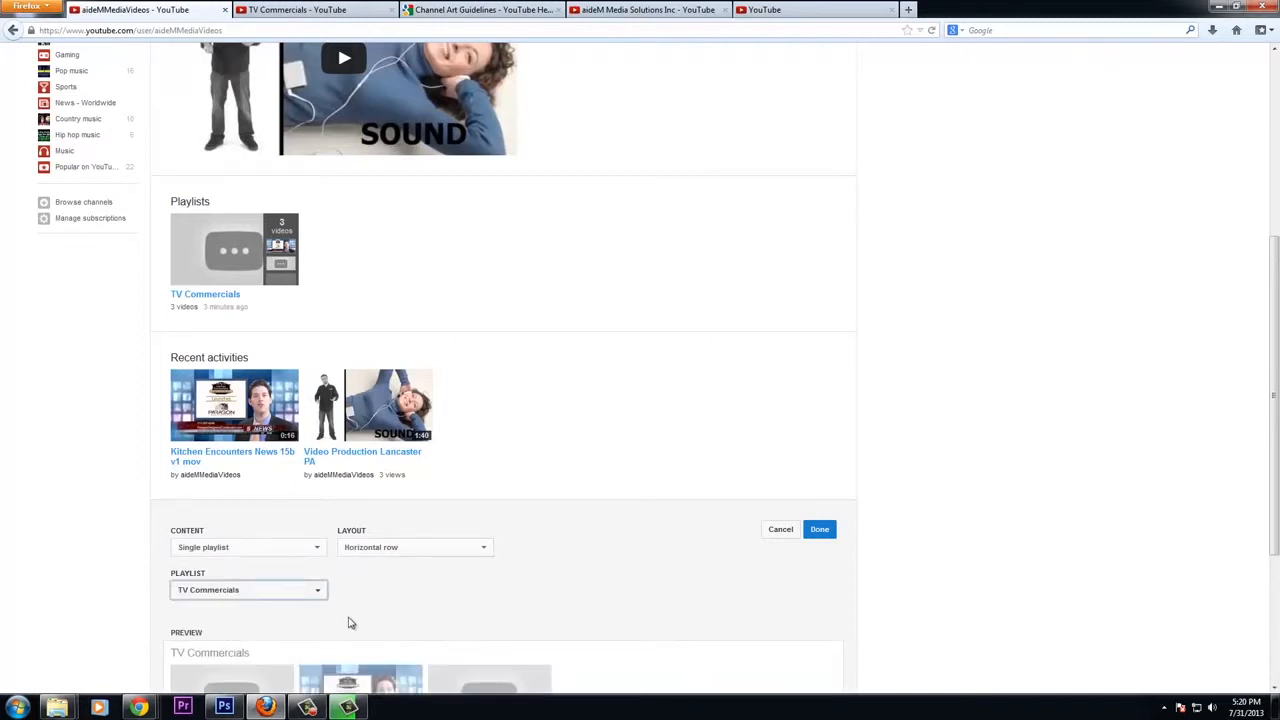
scroll(544, 587, down, 3)
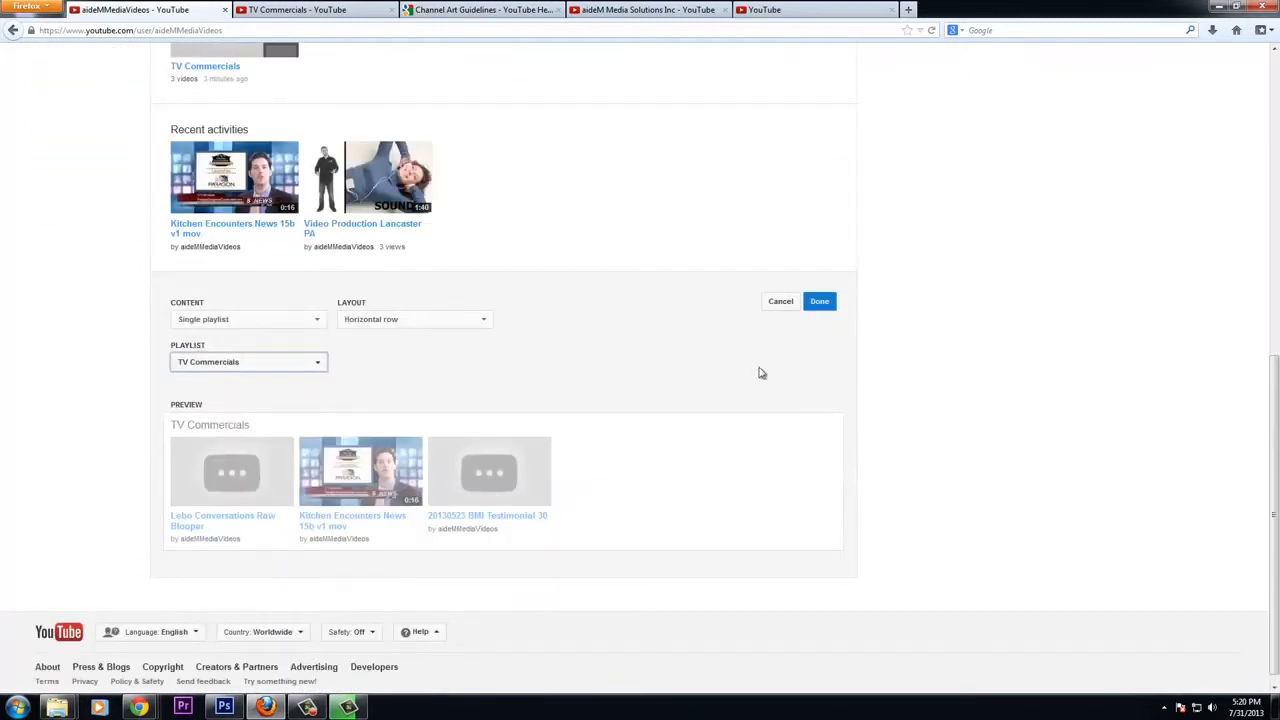
click(818, 305)
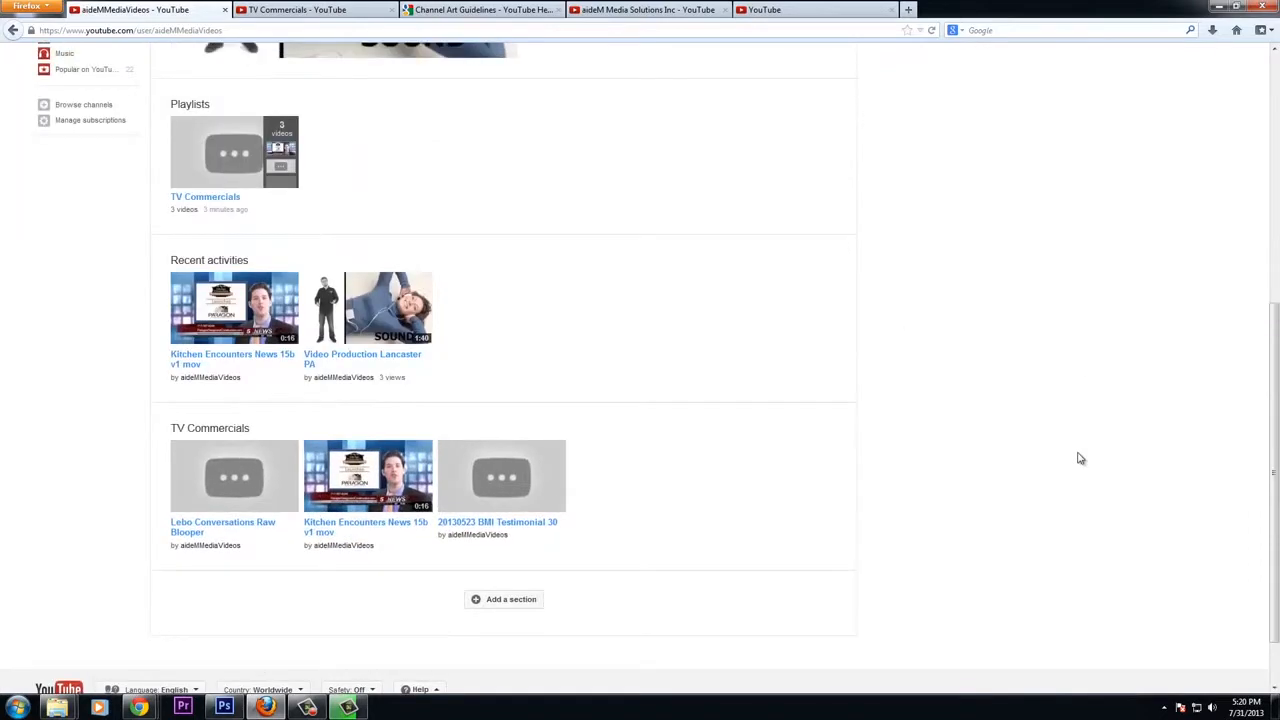
Move the TV Commercials section up to the top of the home page sections
scroll(1077, 457, down, 5)
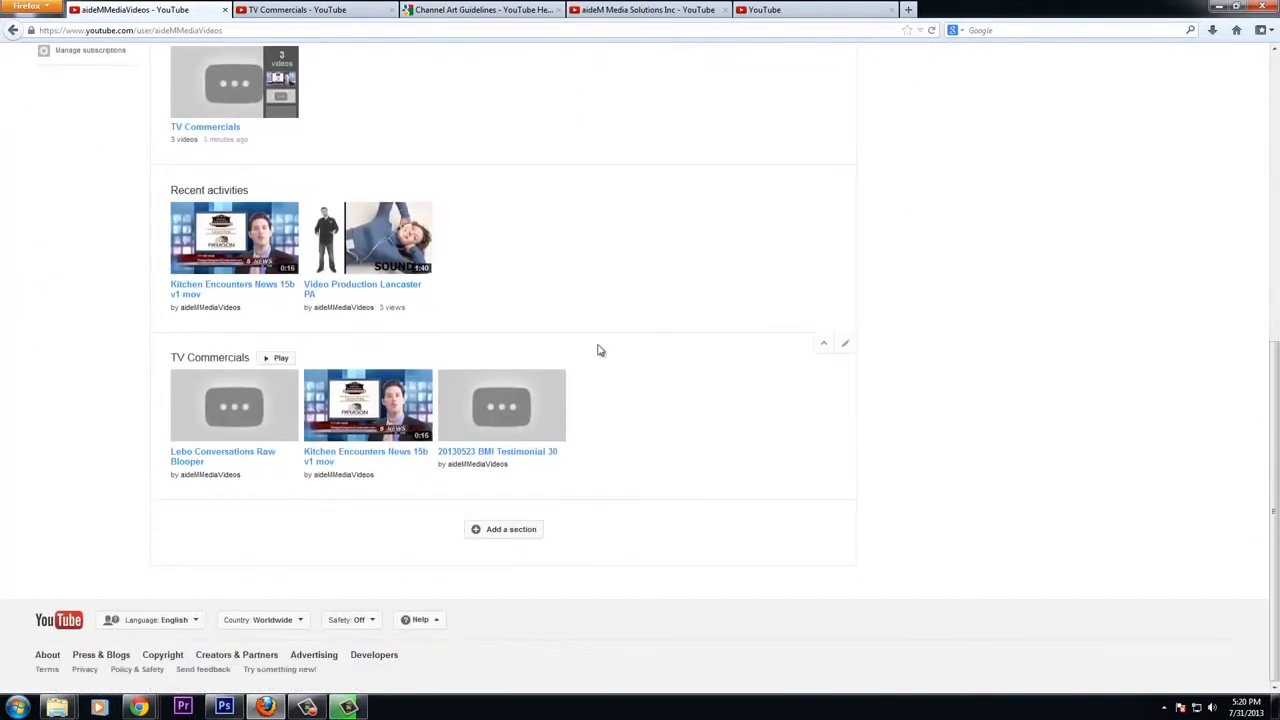
drag(163, 346, 266, 188)
click(825, 346)
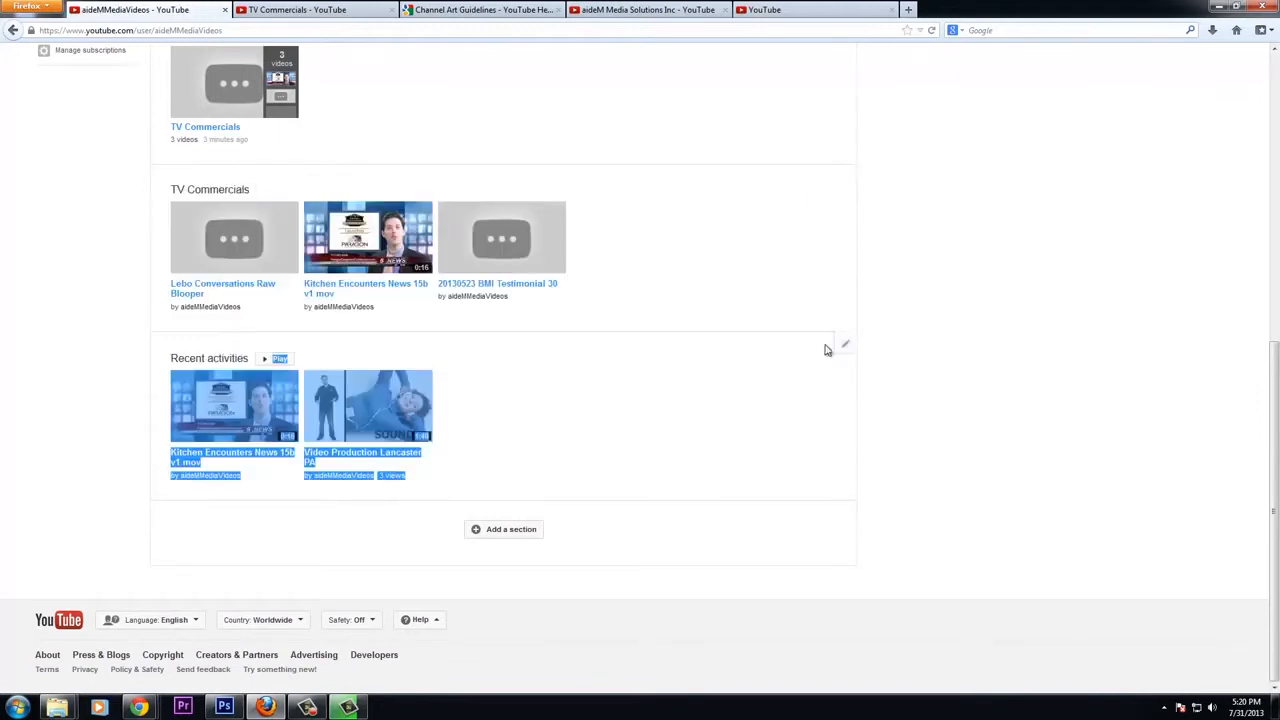
click(803, 177)
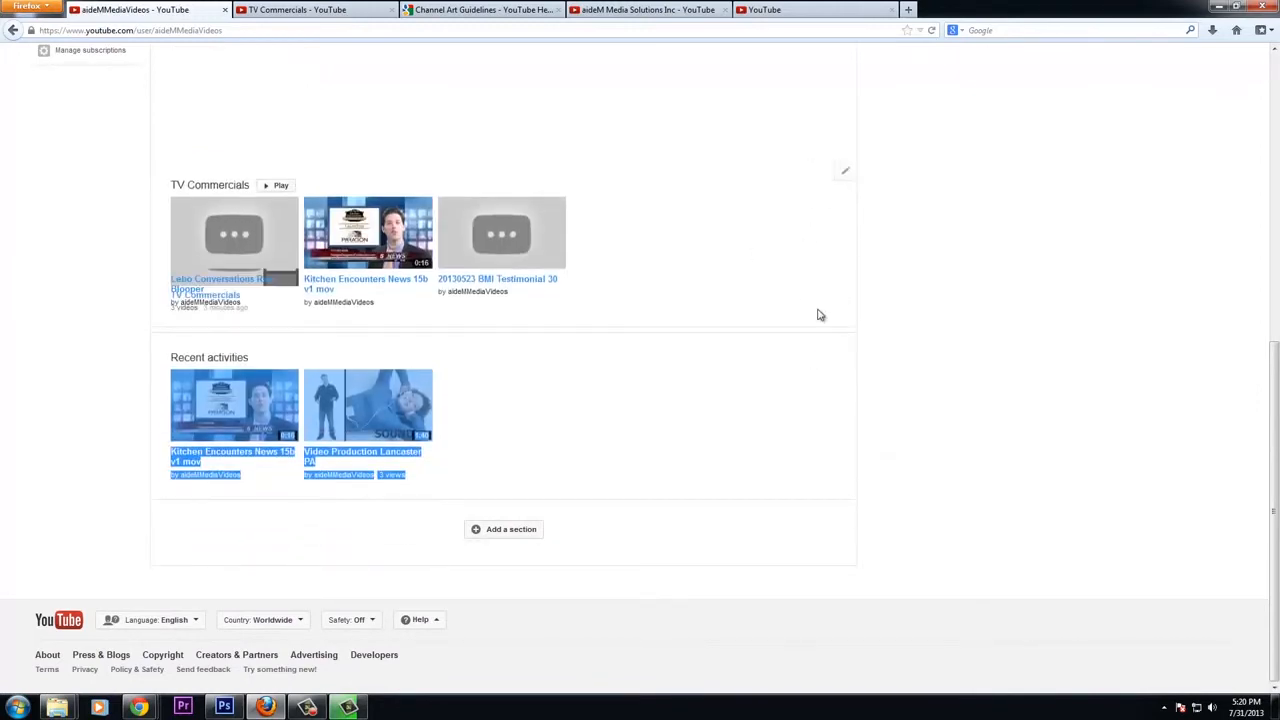
scroll(760, 260, up, 4)
scroll(730, 506, down, 3)
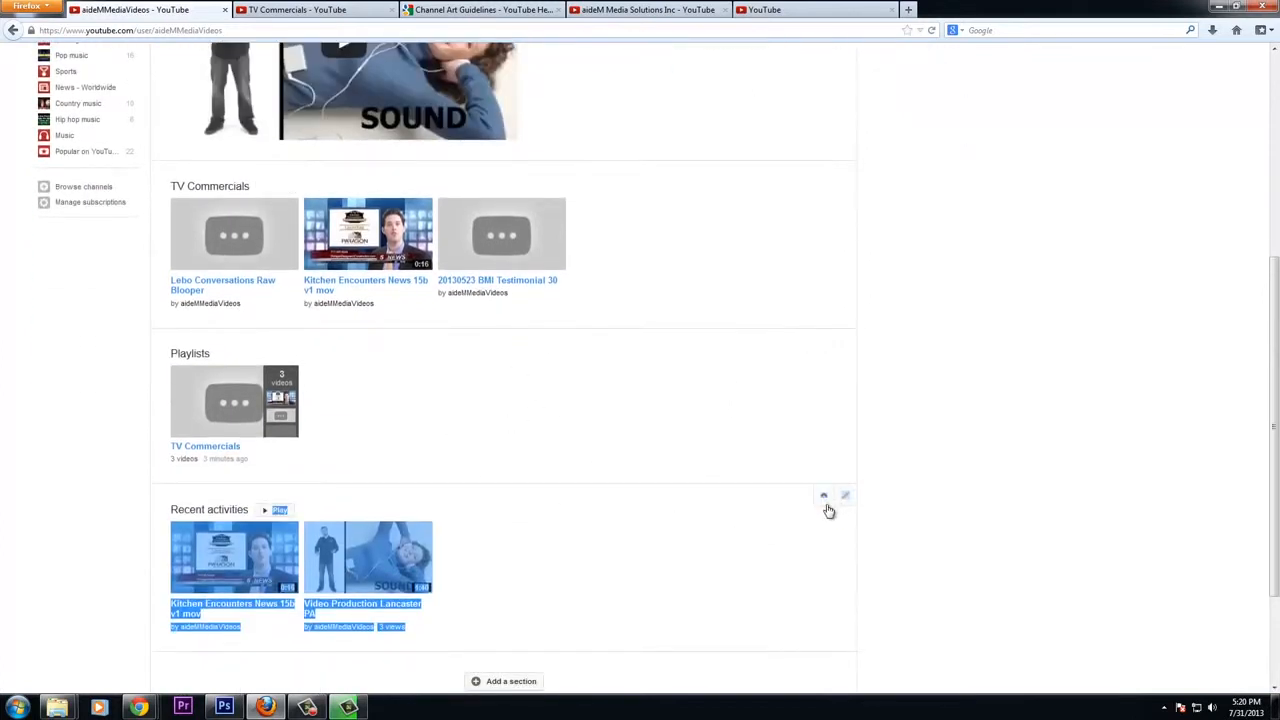
Move the Recent activities section up above the TV Commercials section
click(823, 497)
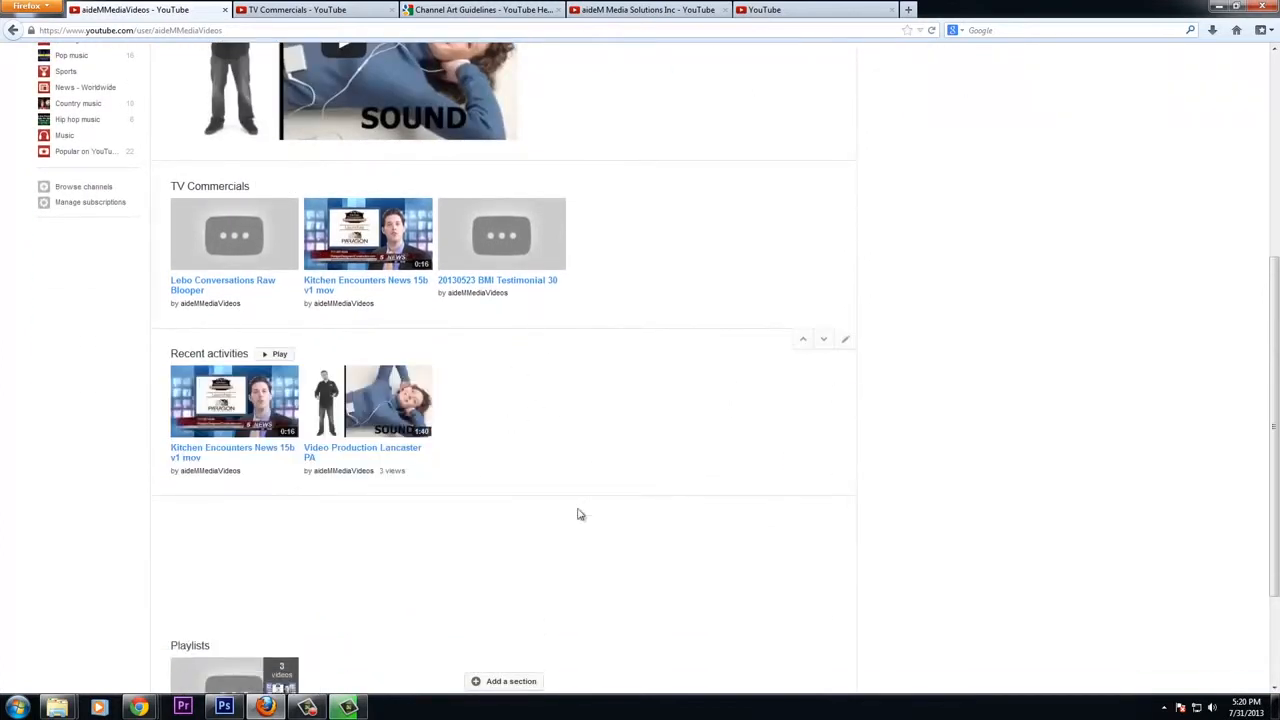
click(823, 507)
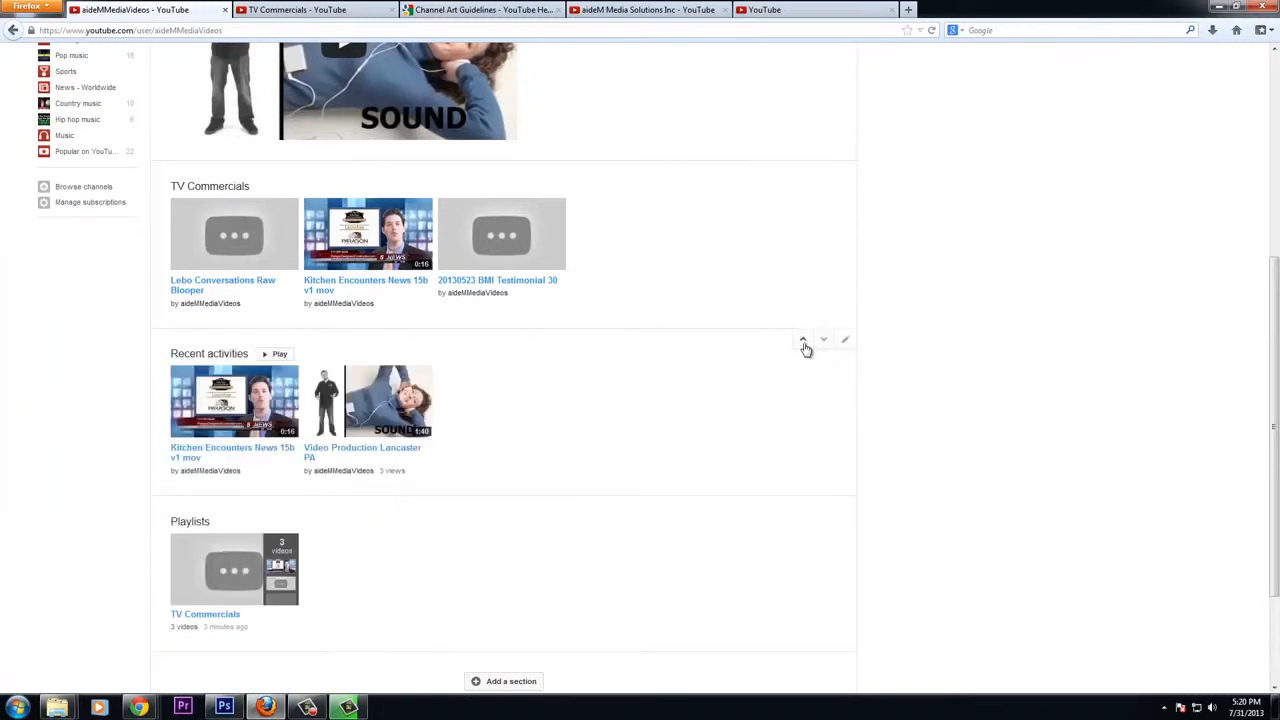
click(802, 339)
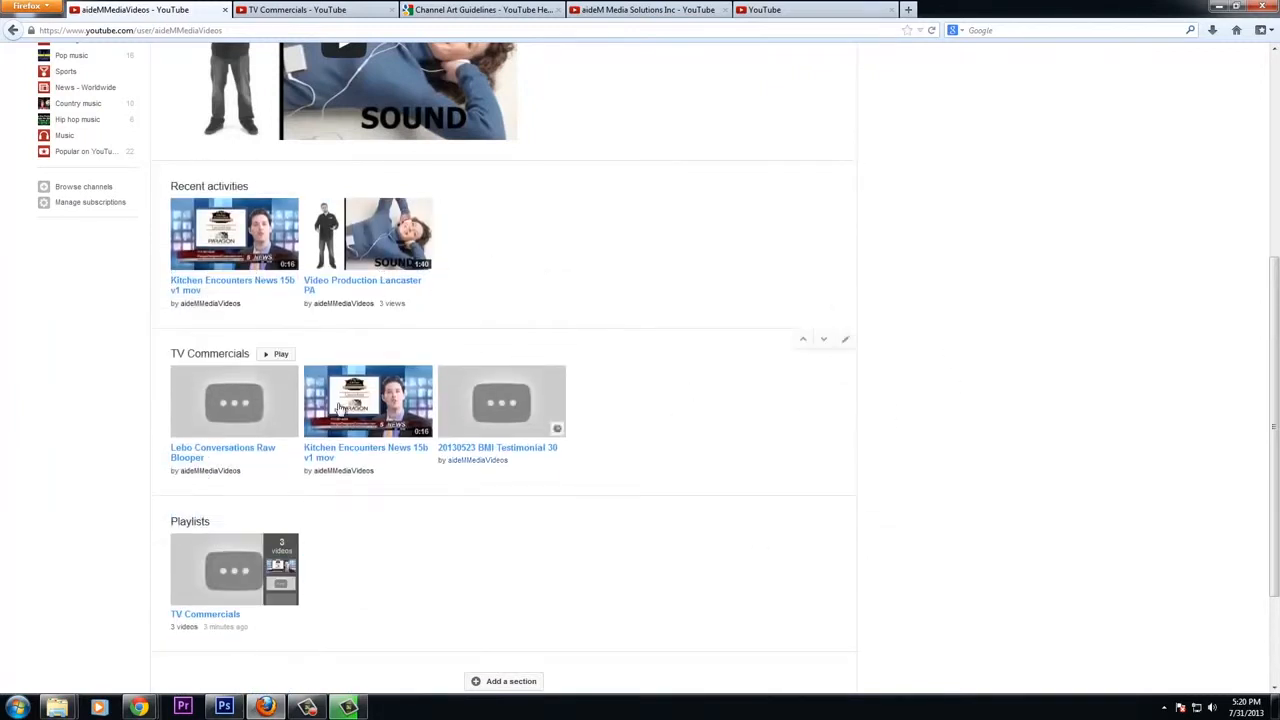
Open the Video Manager's list of playlists
scroll(1041, 366, up, 5)
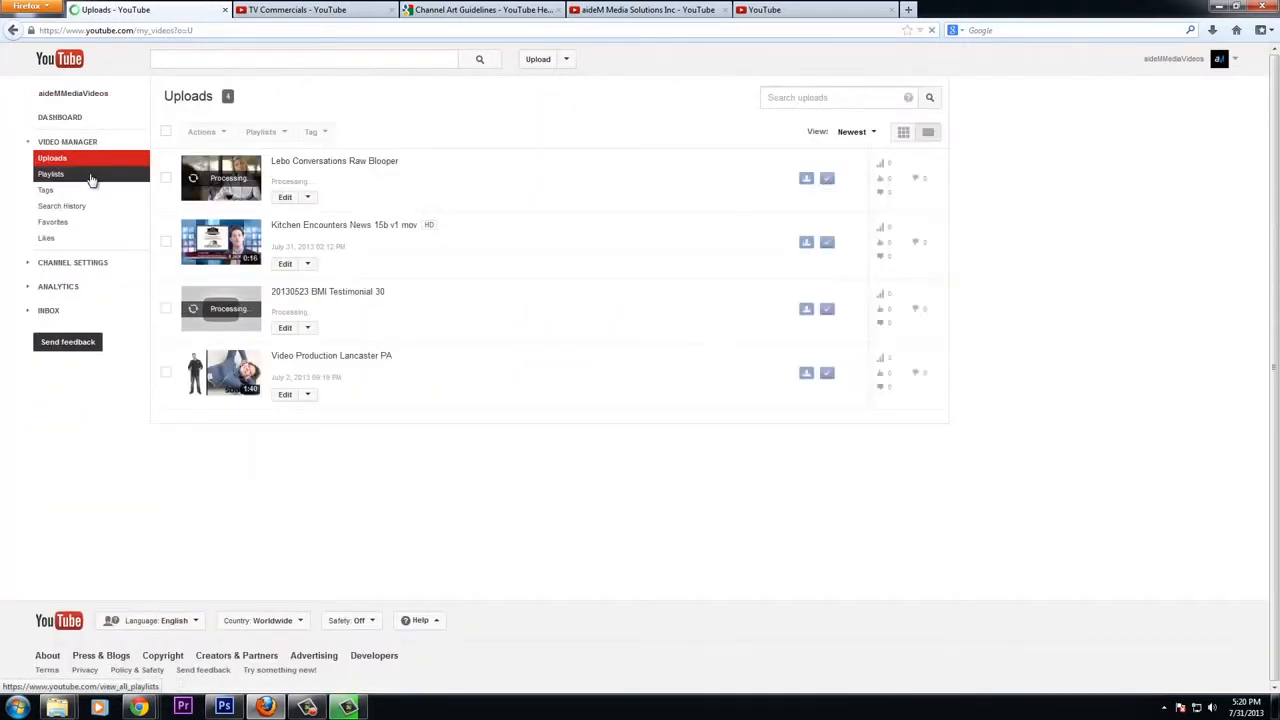
click(84, 174)
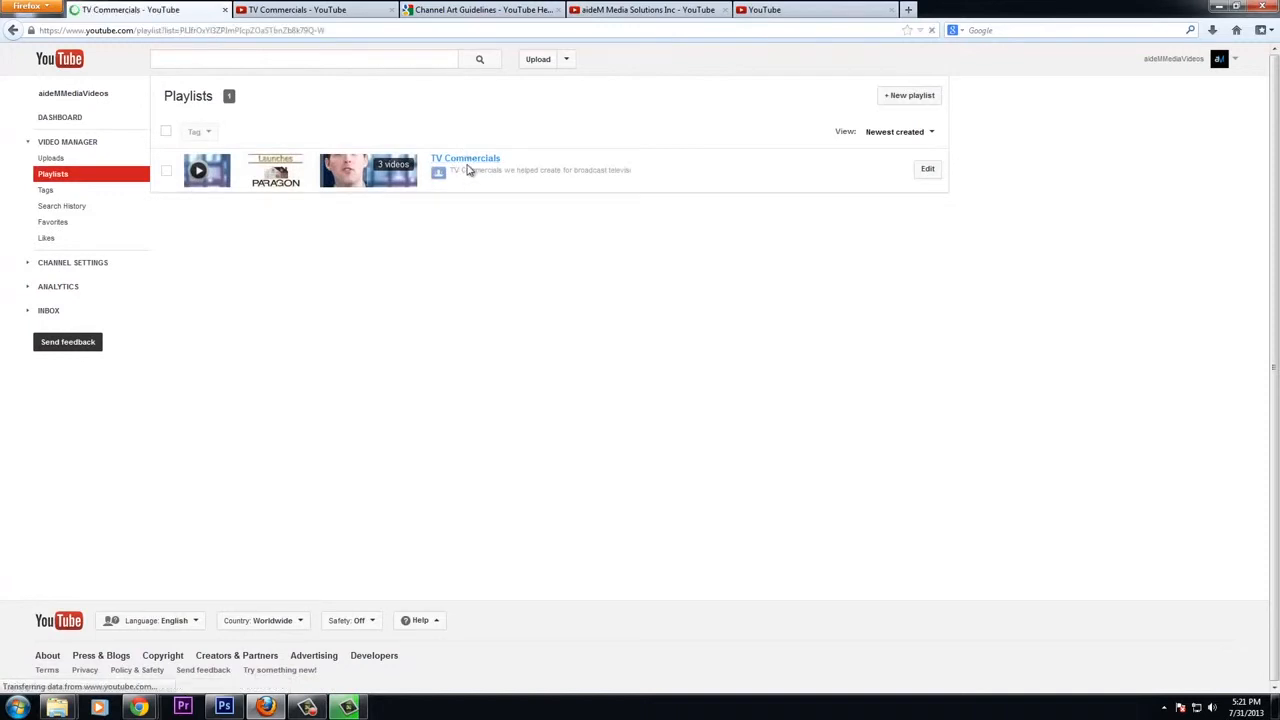
Open the TV Commercials playlist and start editing it
scroll(553, 300, down, 1)
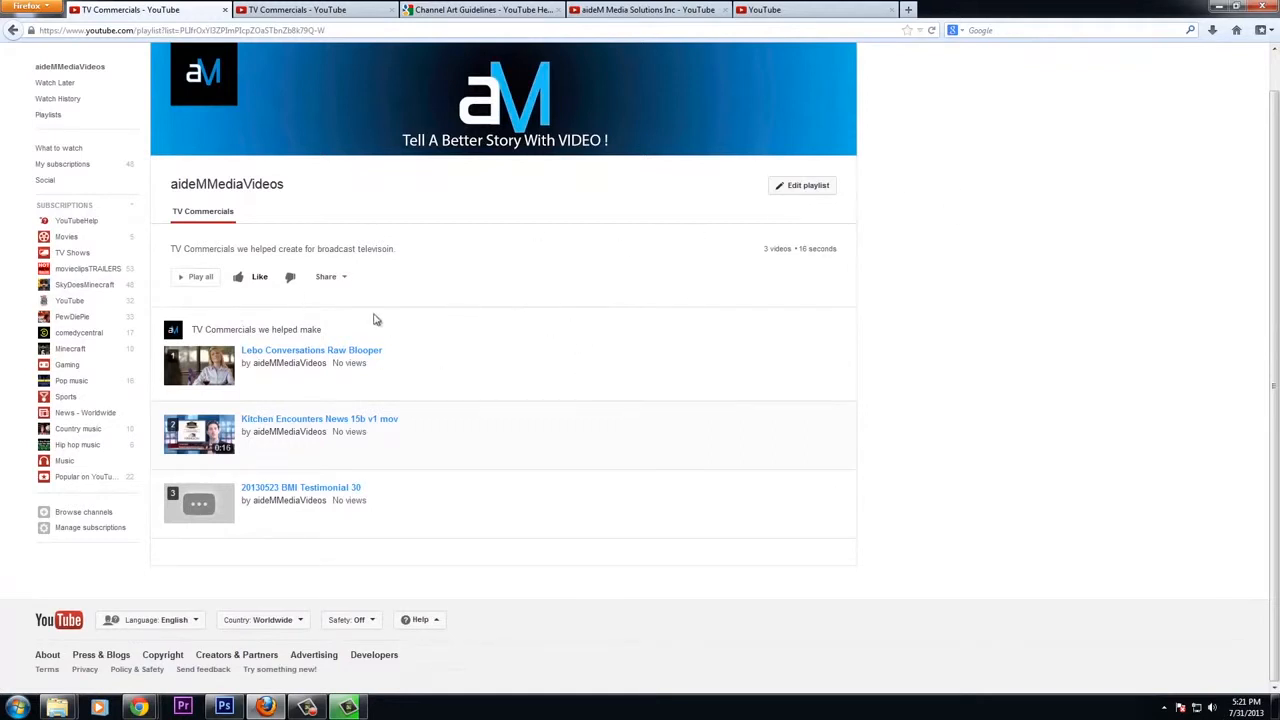
scroll(669, 277, up, 1)
click(785, 224)
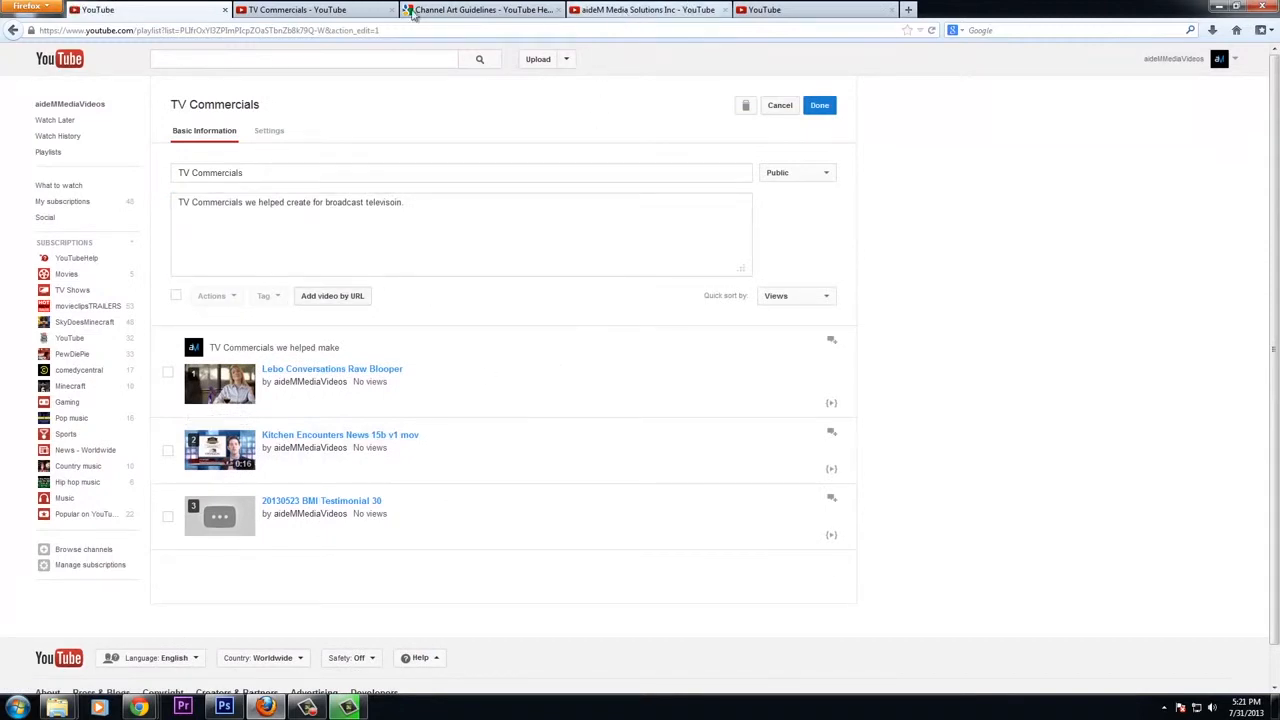
In another tab, search for crimson american grill and open the Crimson American Grill - Checklist 720p video to copy its address
click(370, 12)
click(330, 61)
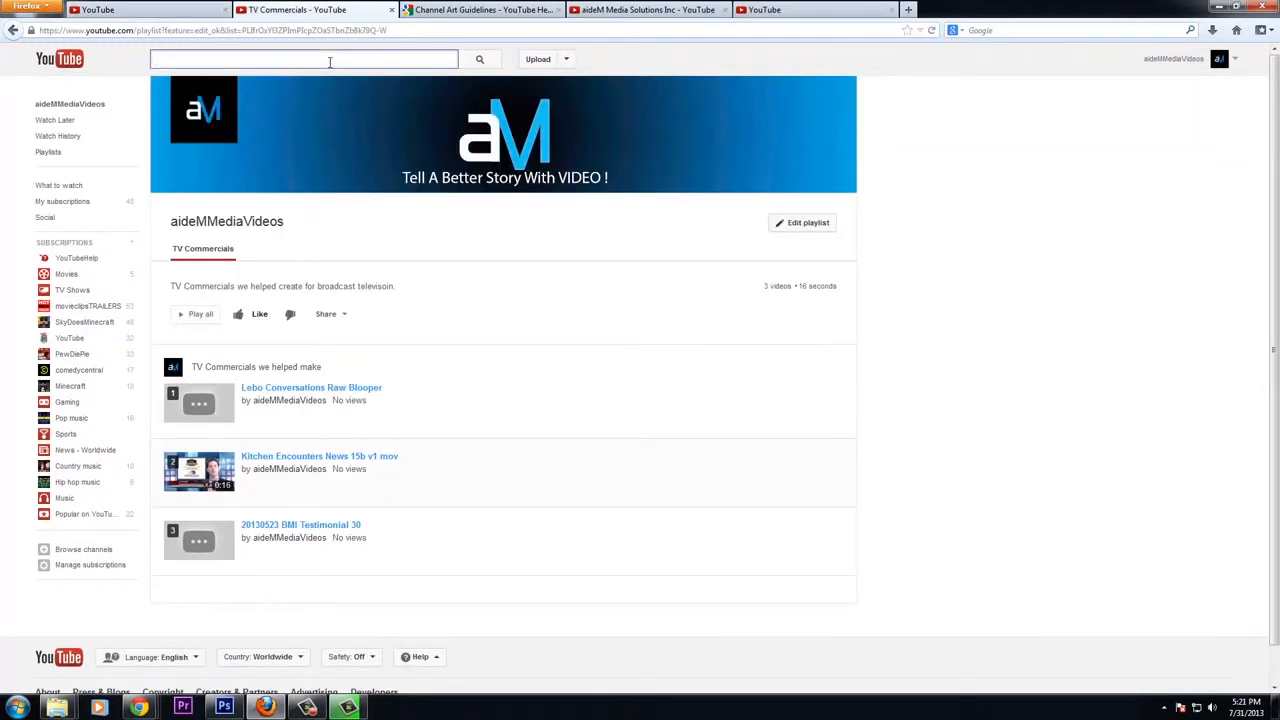
text(crimson)
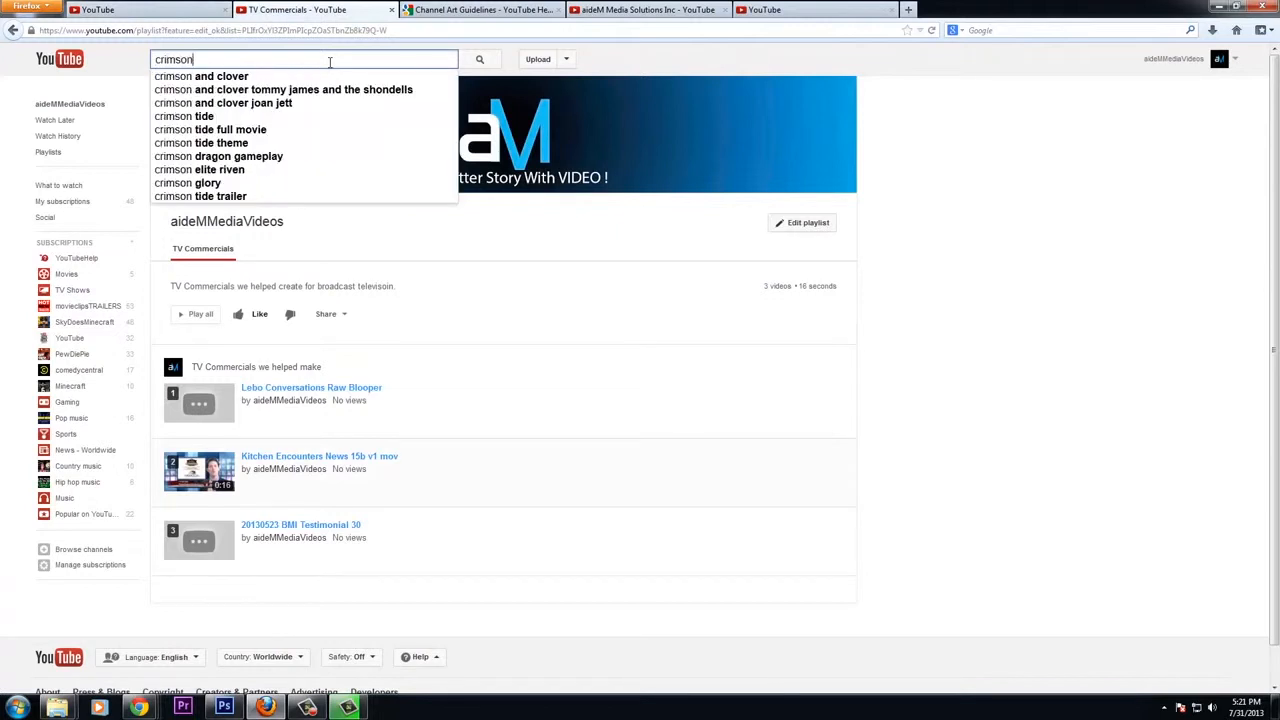
text( american grill)
key(Return)
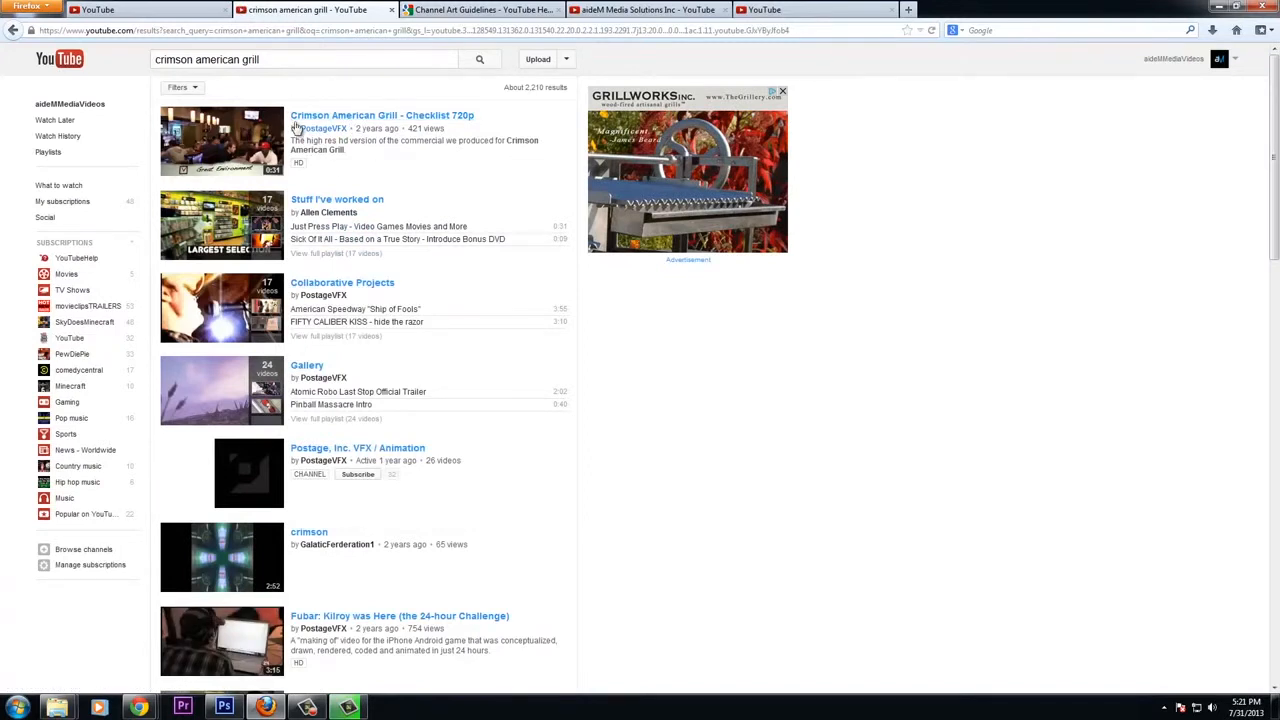
click(345, 117)
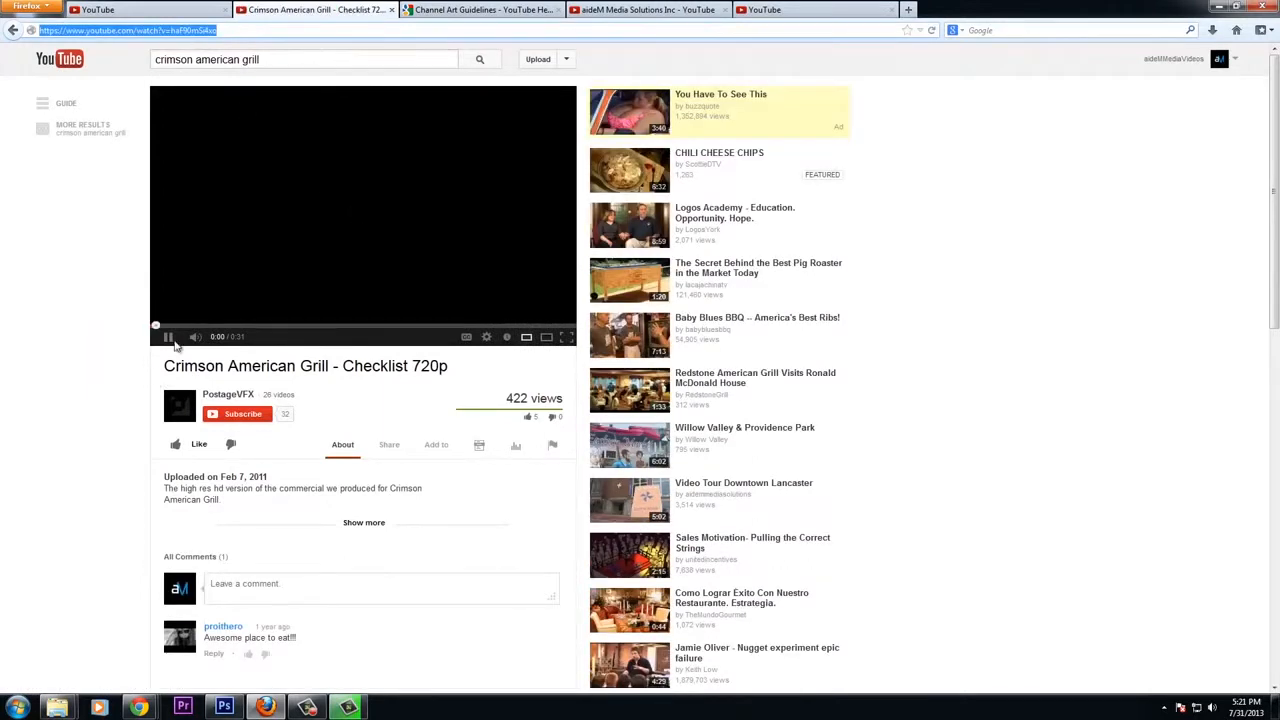
Add the copied Crimson American Grill video to the TV Commercials playlist by its URL
click(150, 11)
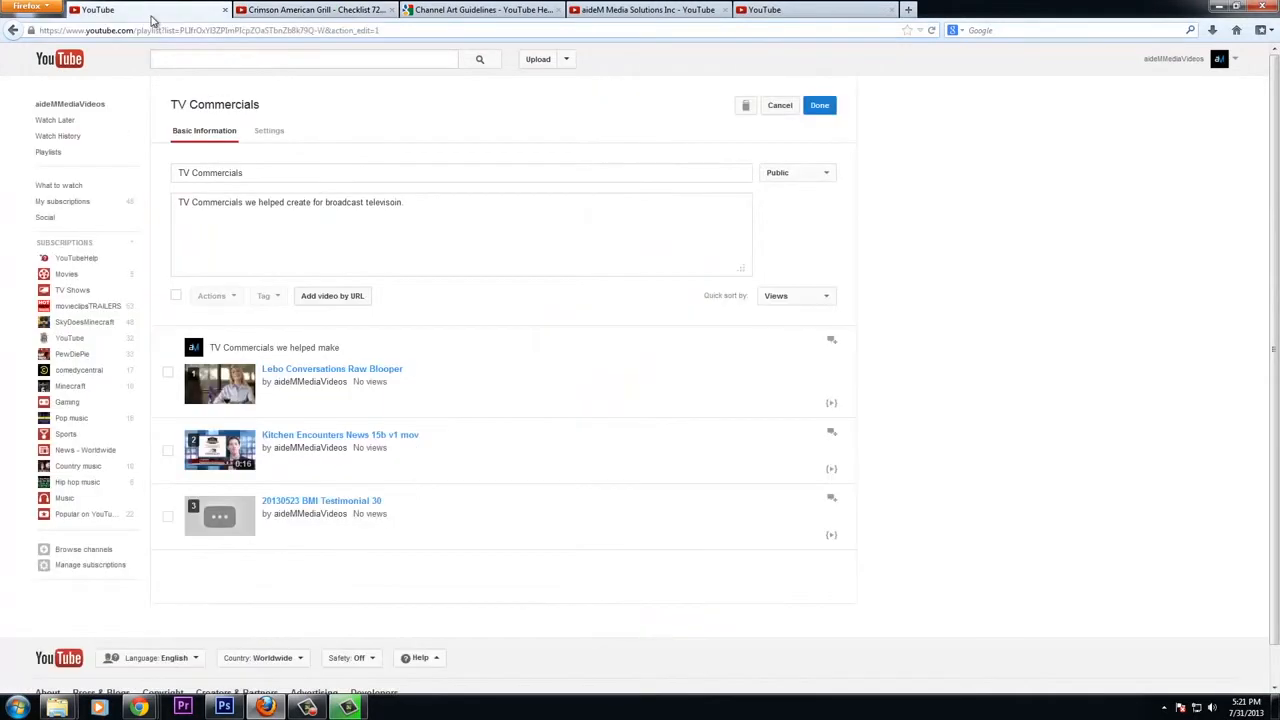
click(343, 298)
text(https://www.youtube.com/watch?v=haF9mSi4xo)
click(819, 330)
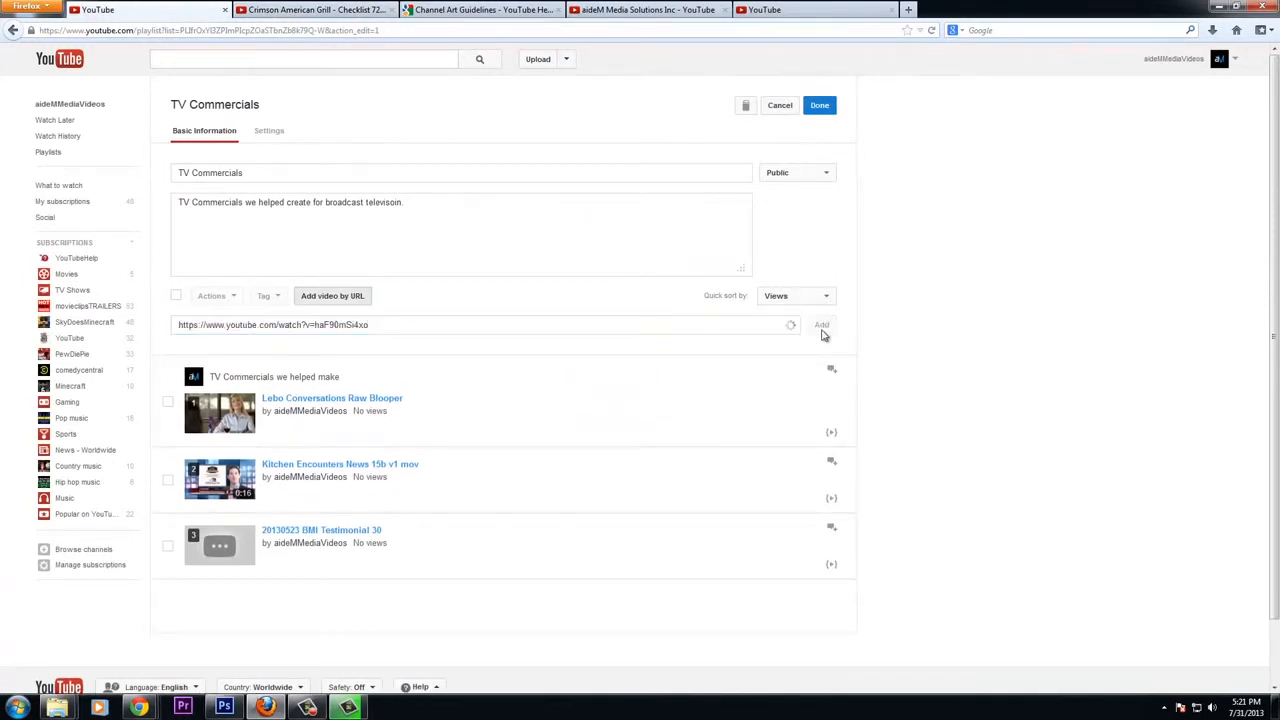
Move the Crimson American Grill video to the top of the playlist and save the playlist edits
scroll(435, 477, down, 1)
scroll(435, 477, down, 3)
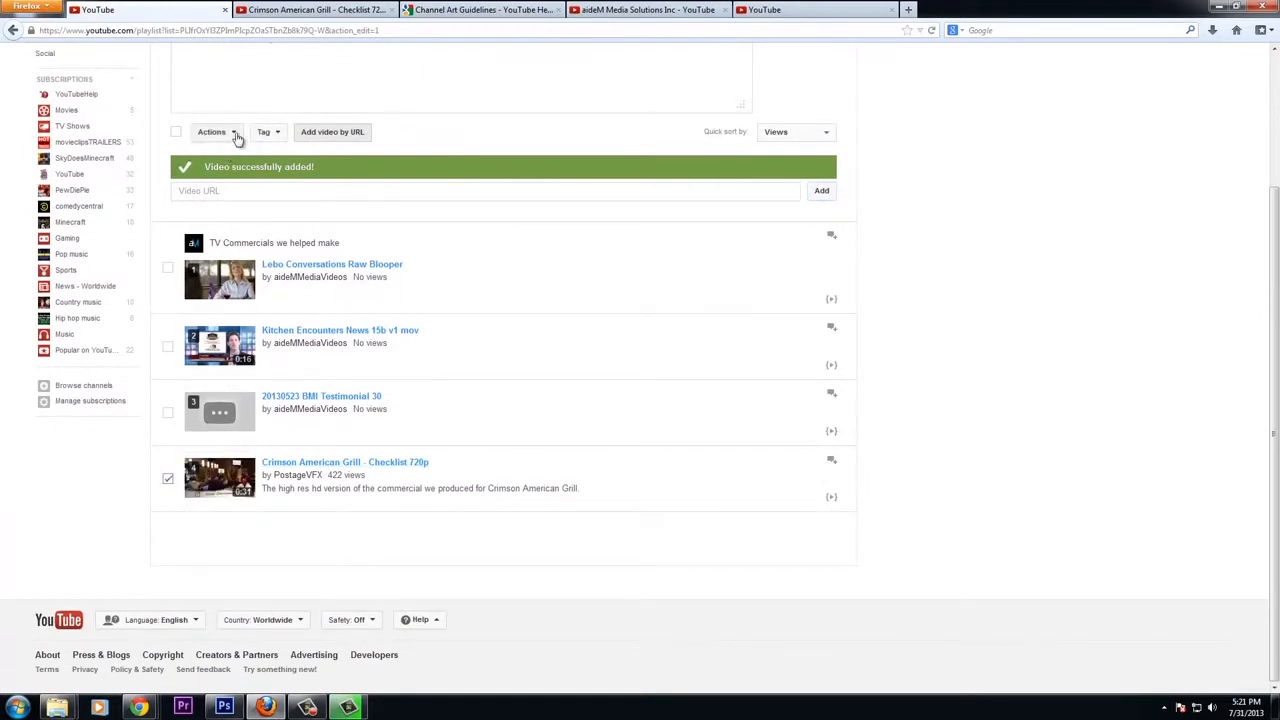
click(232, 134)
click(230, 153)
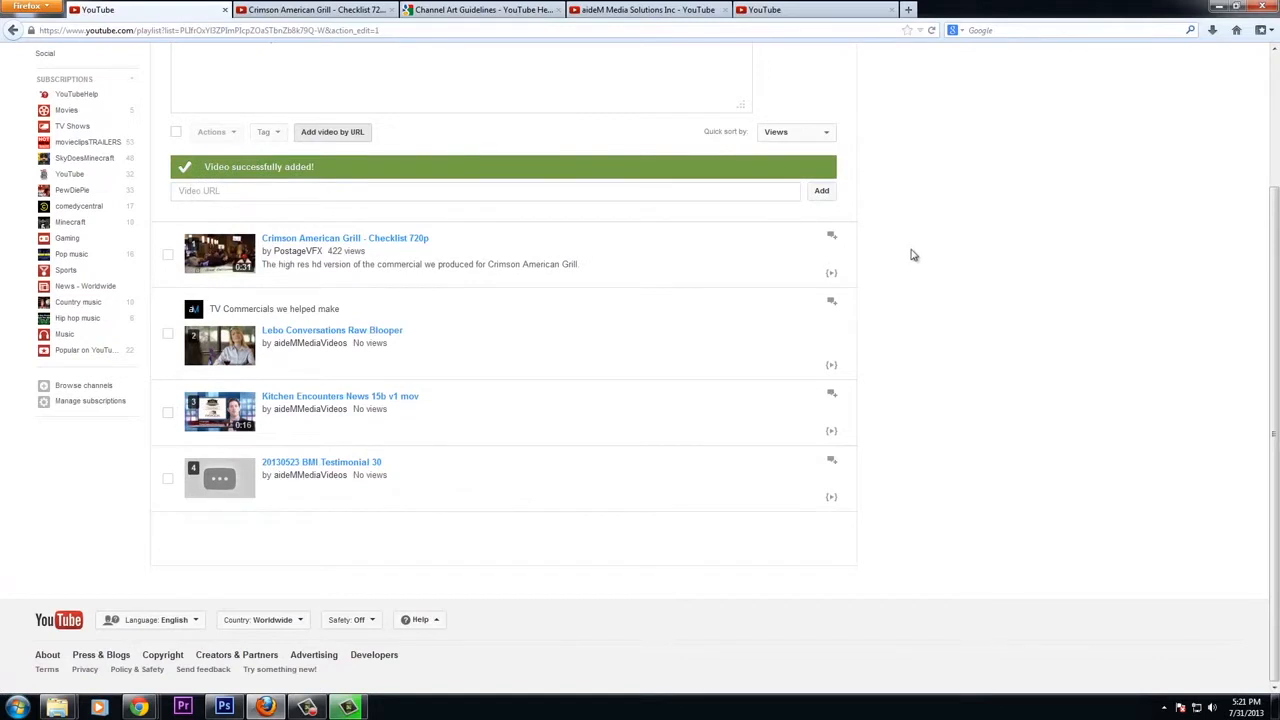
scroll(1000, 370, up, 3)
click(820, 106)
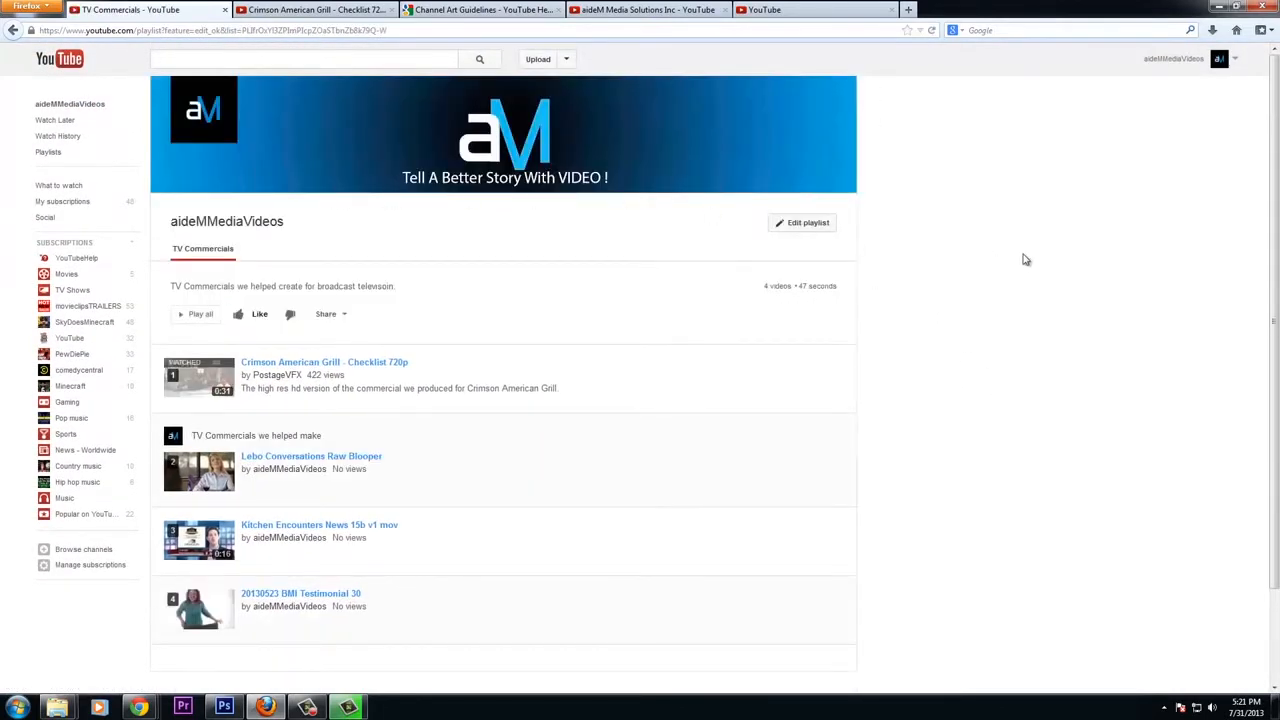
Go to My Channel and find the TV Commercials section on the home page
scroll(1023, 259, down, 2)
scroll(443, 263, up, 2)
click(1238, 63)
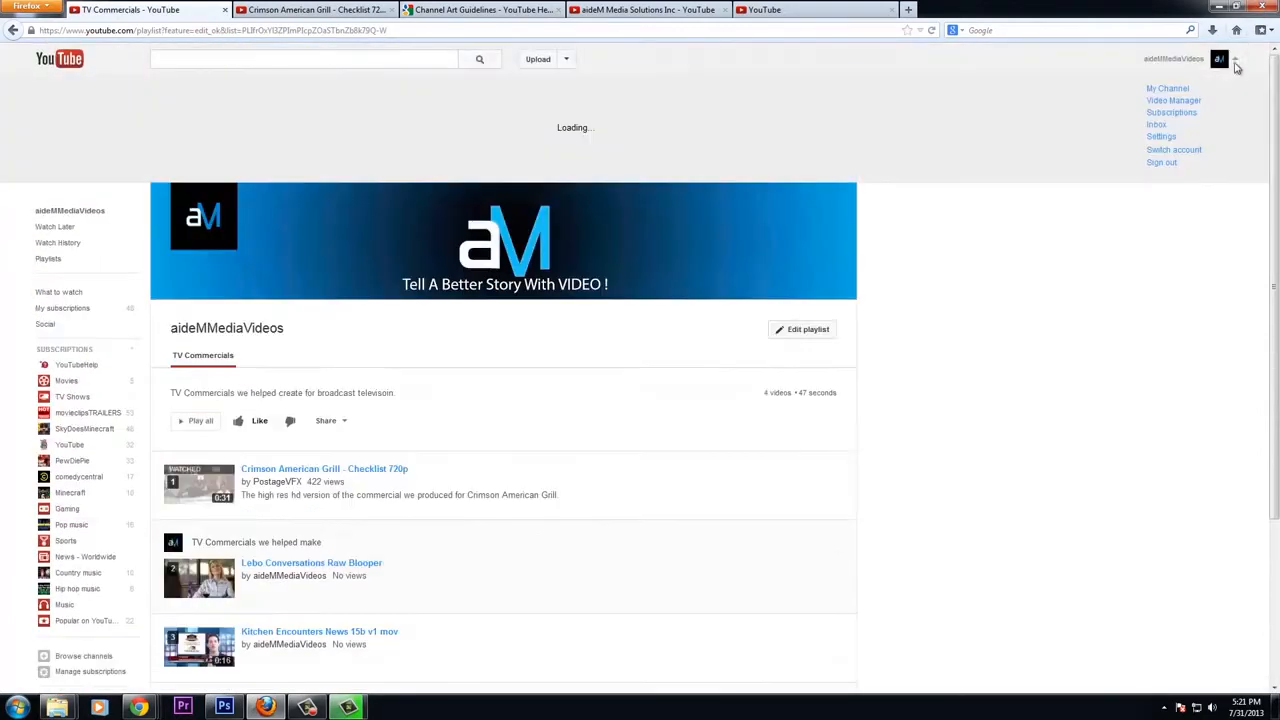
click(1168, 89)
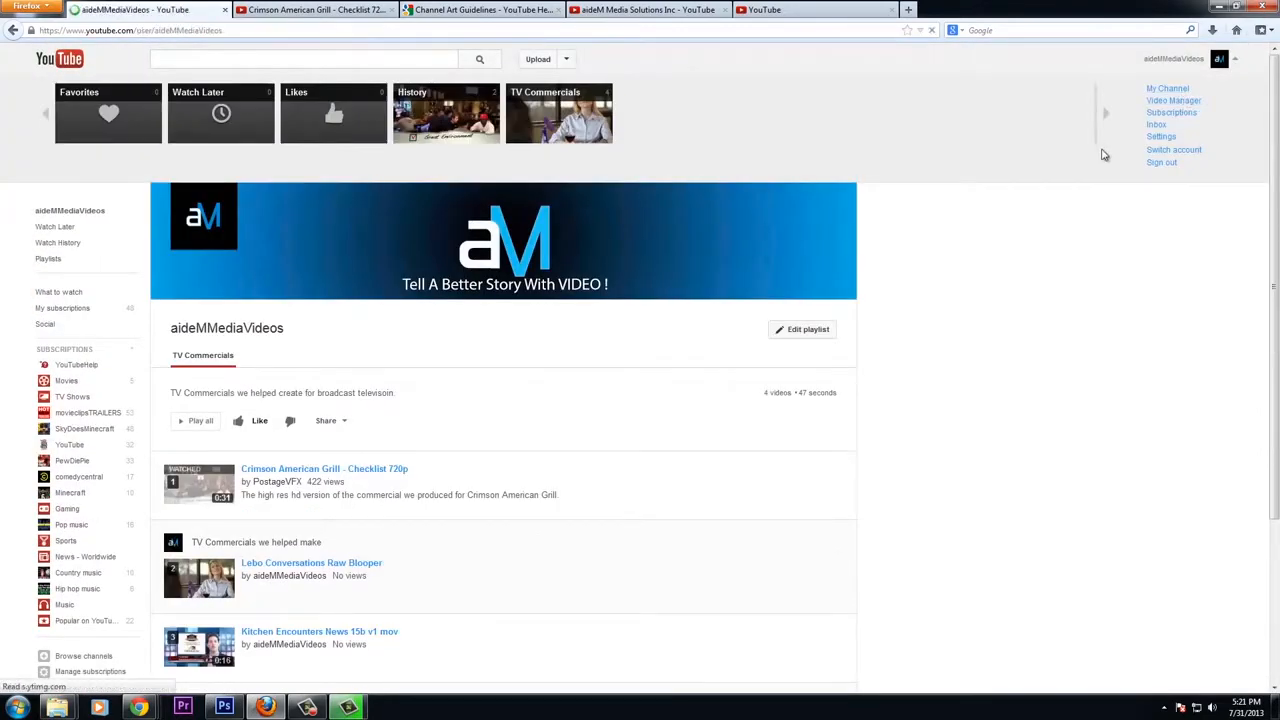
scroll(970, 340, down, 5)
scroll(970, 341, down, 3)
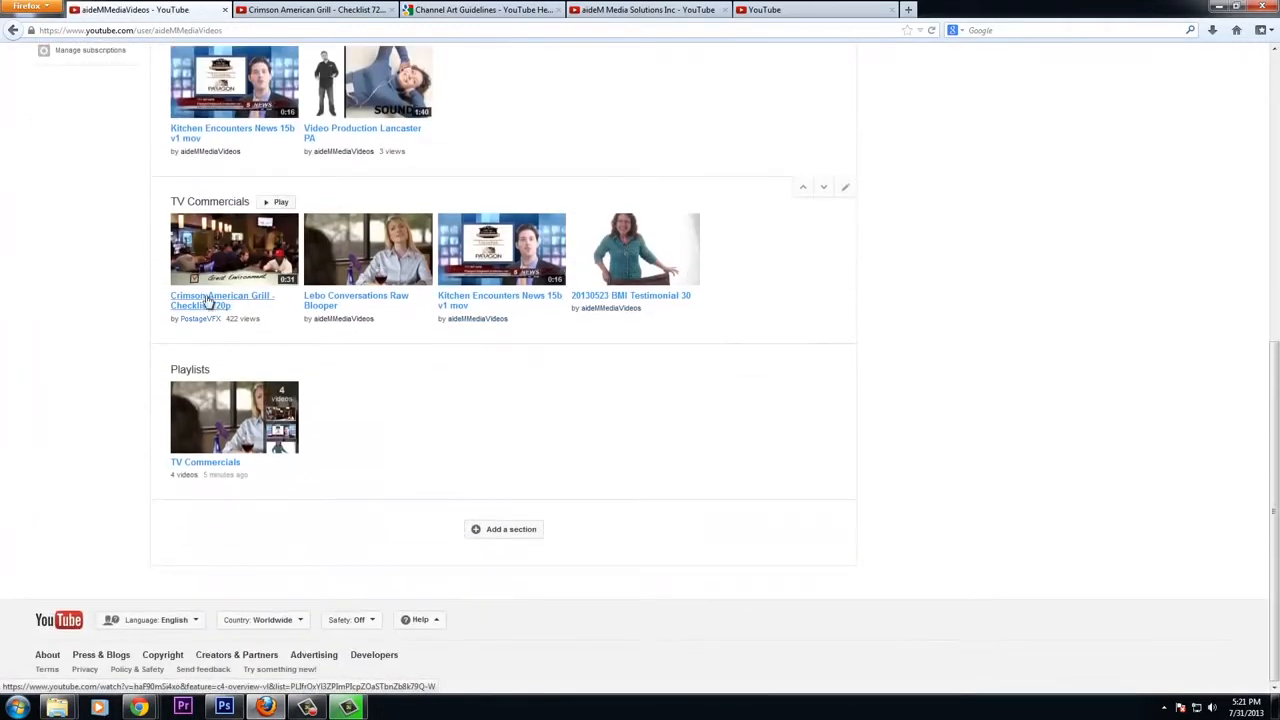
Open the TV Commercials playlist from the section's title and from its Play button to check both links
click(218, 203)
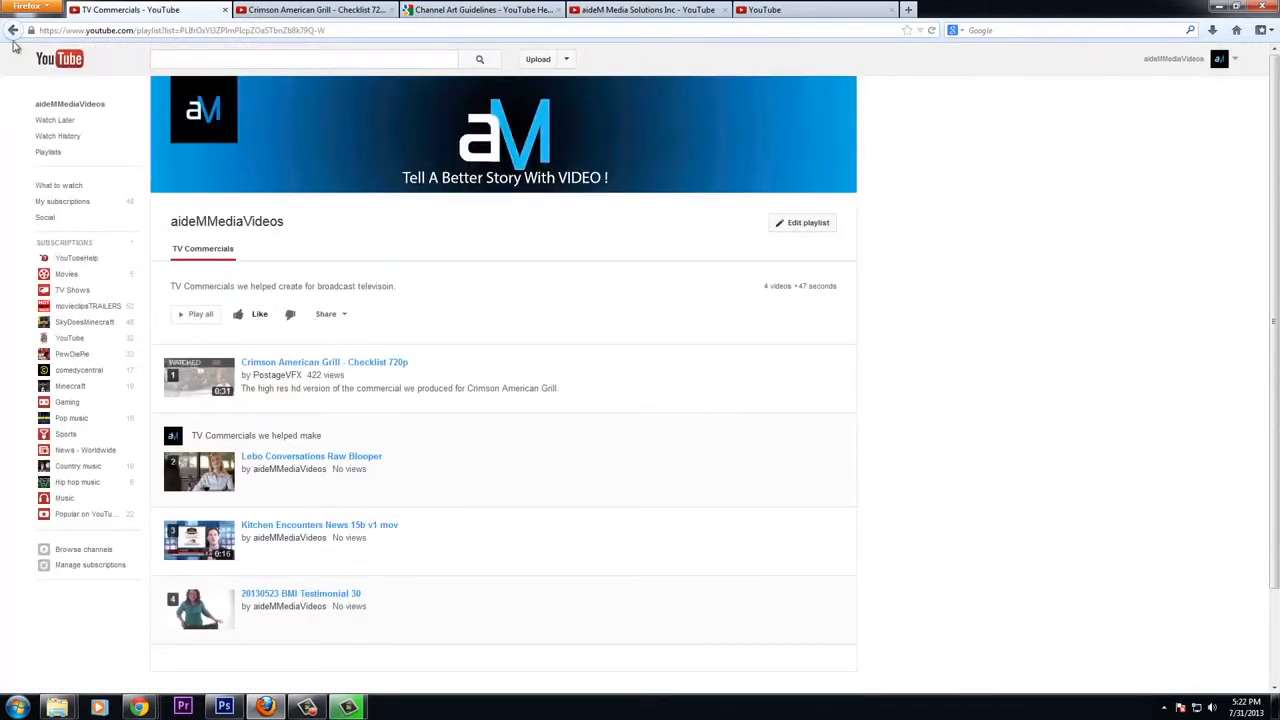
click(13, 30)
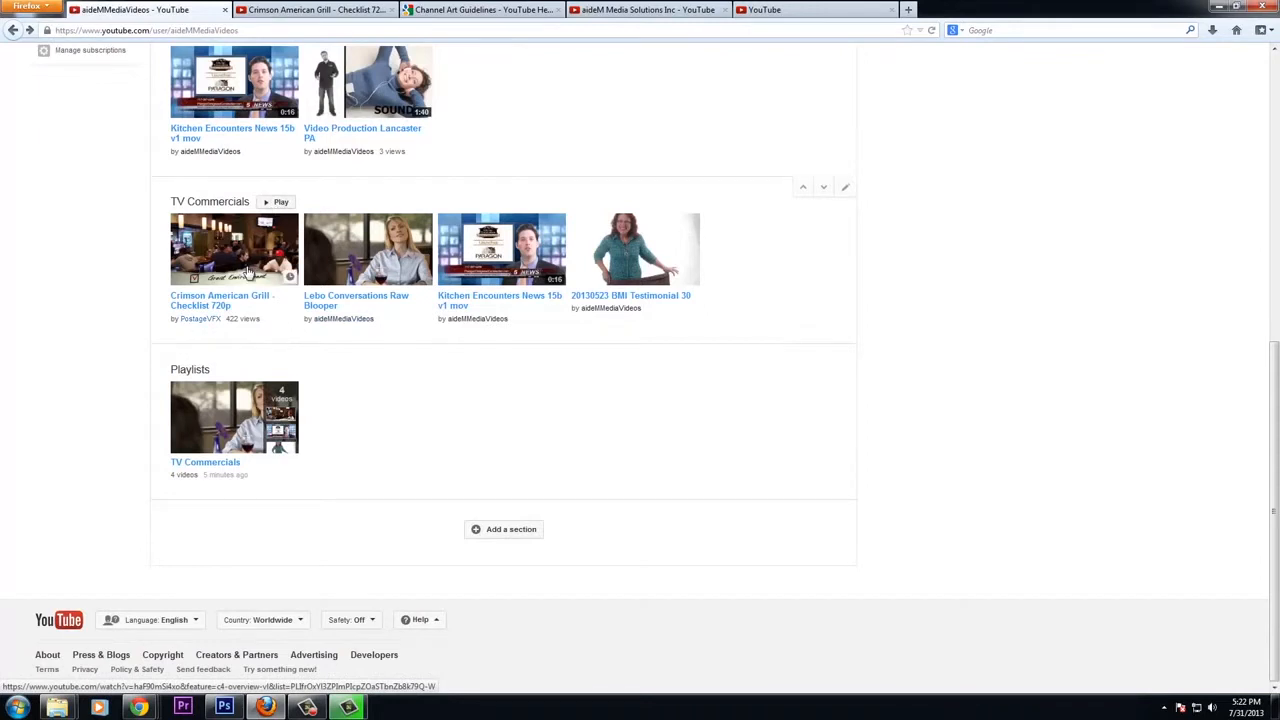
click(283, 203)
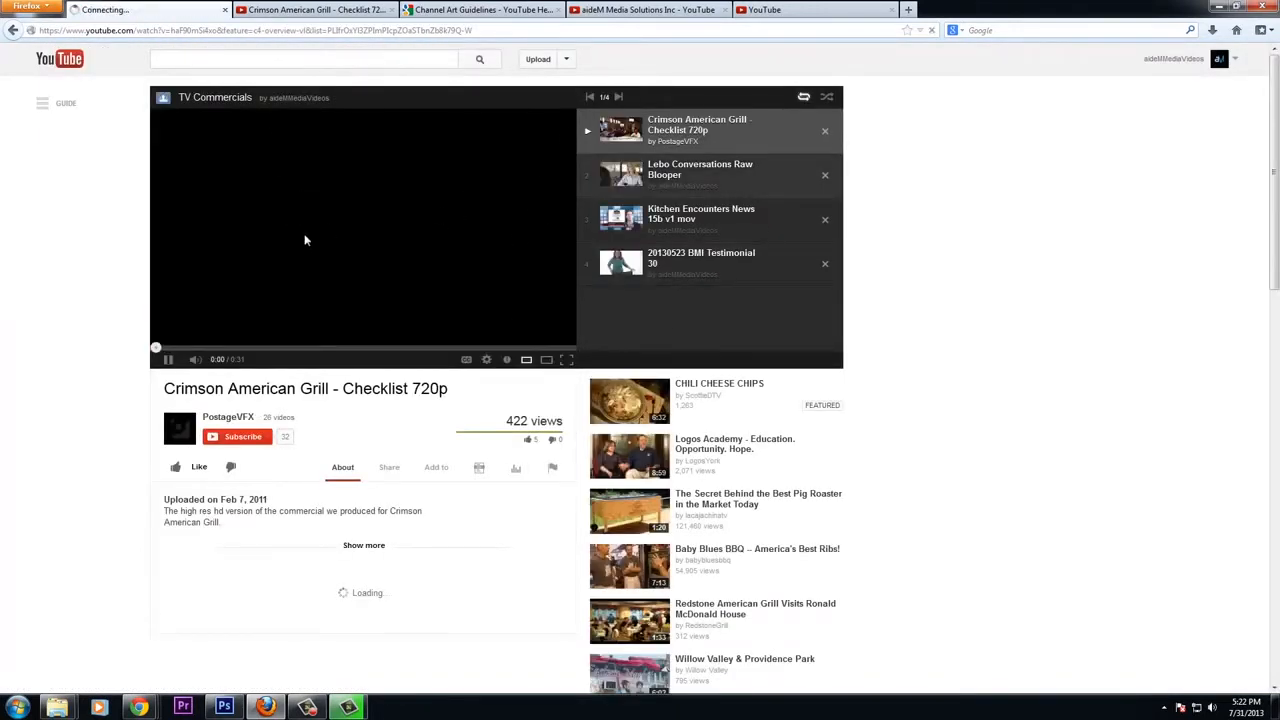
click(14, 29)
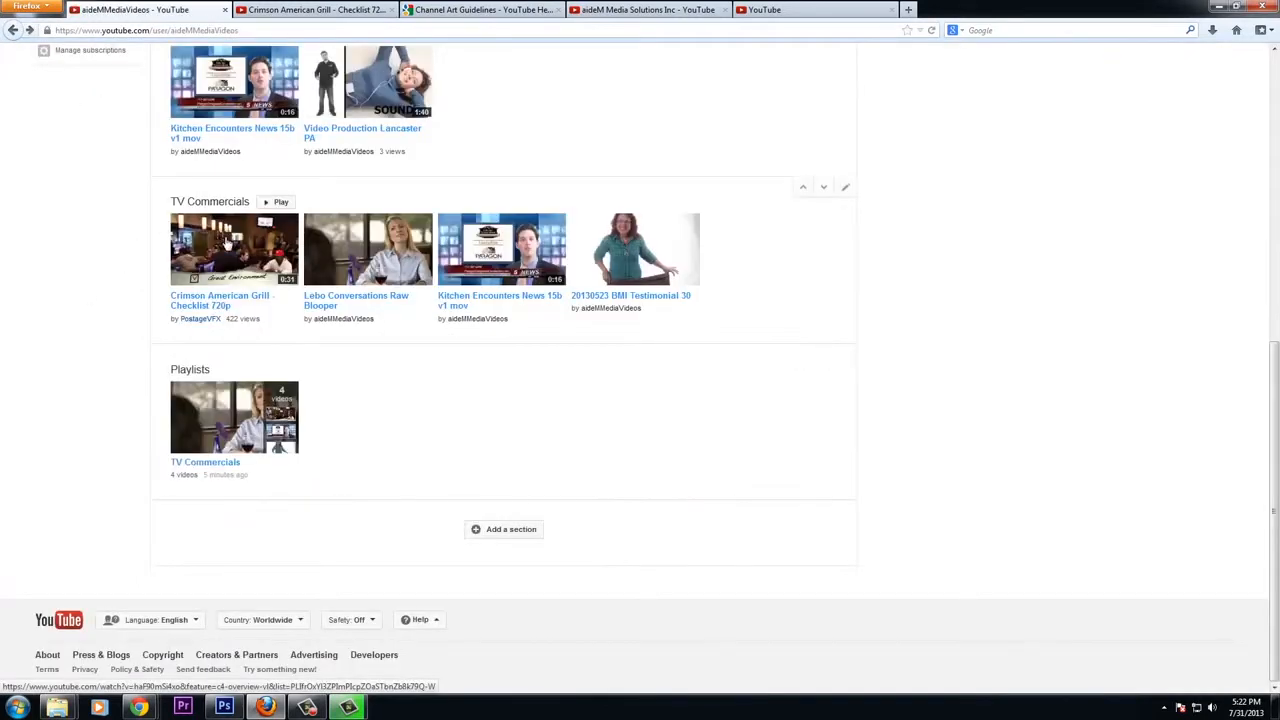
Play the Crimson American Grill video from the TV Commercials section and skip to the next playlist video
click(230, 249)
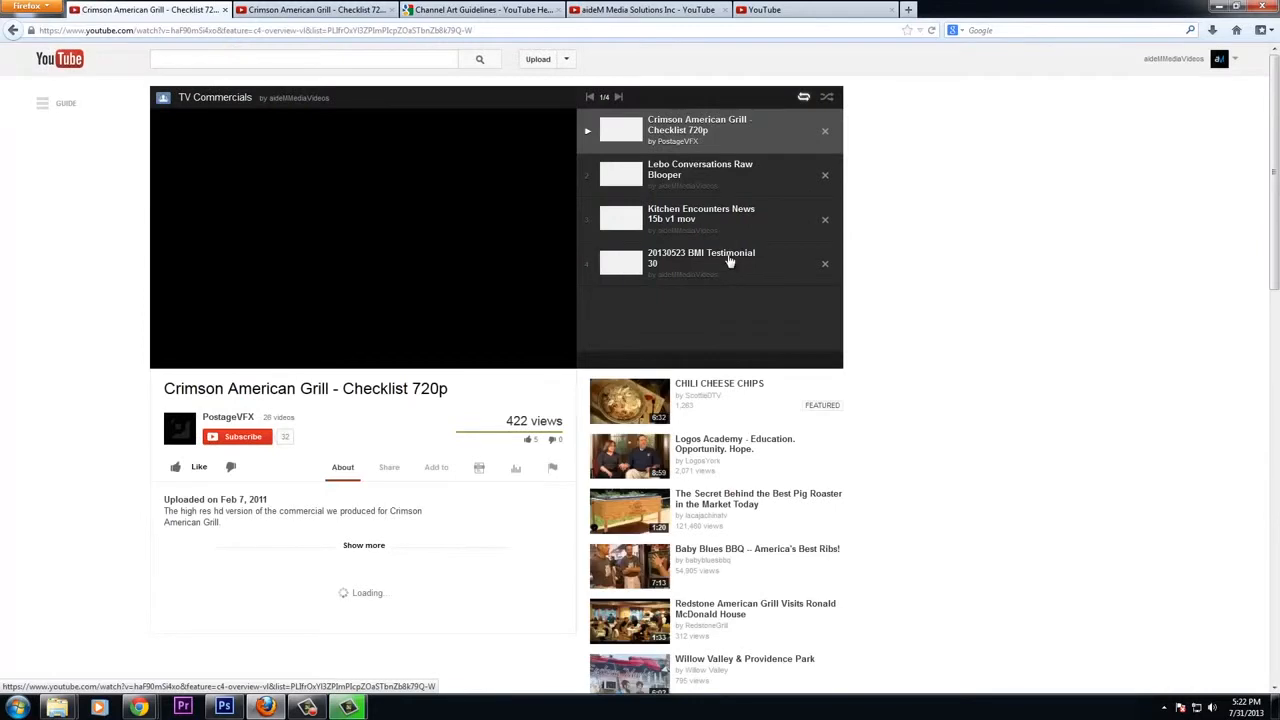
click(510, 347)
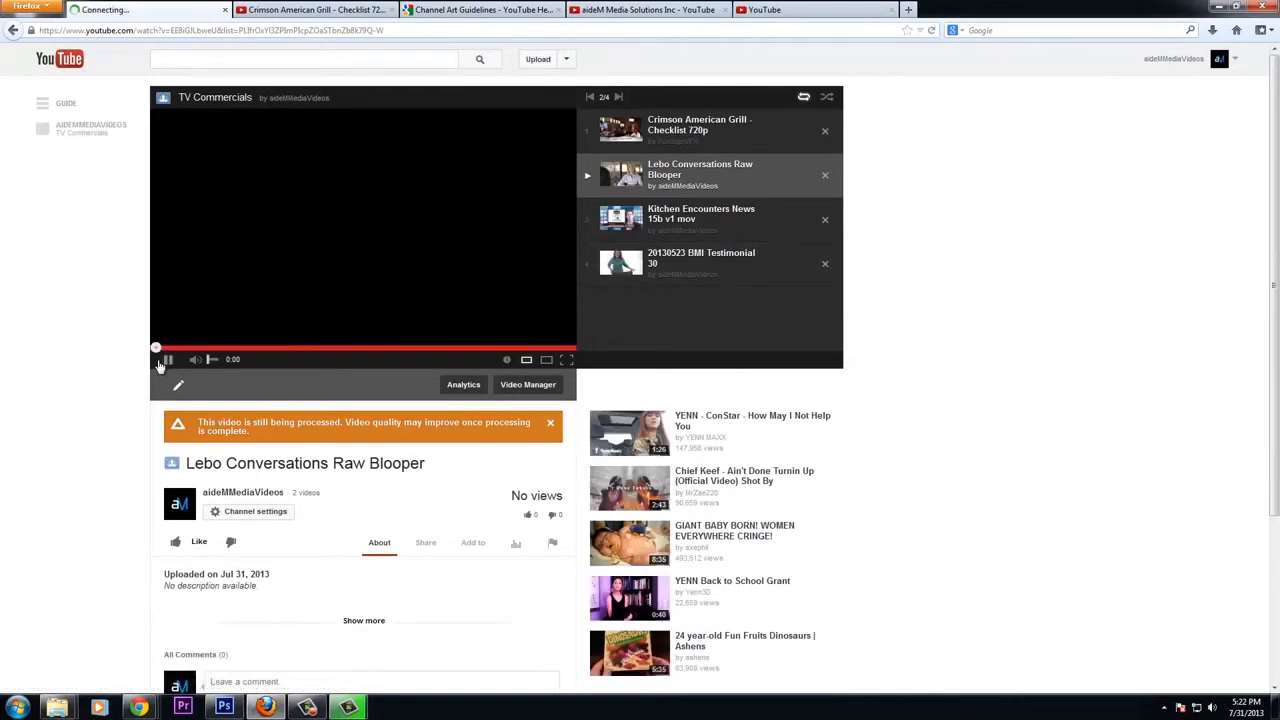
click(794, 13)
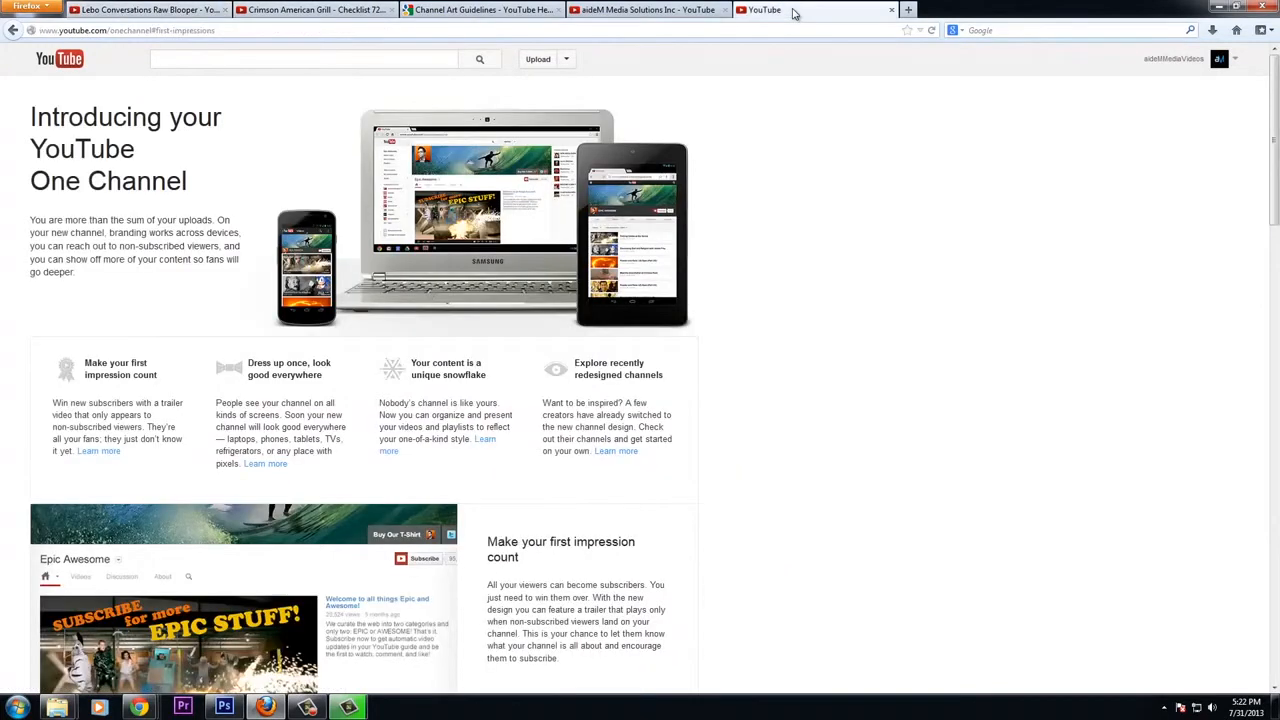
key(ctrl+shift+Tab)
key(ctrl+shift+Tab)
key(ctrl+shift+Tab)
key(ctrl+shift+Tab)
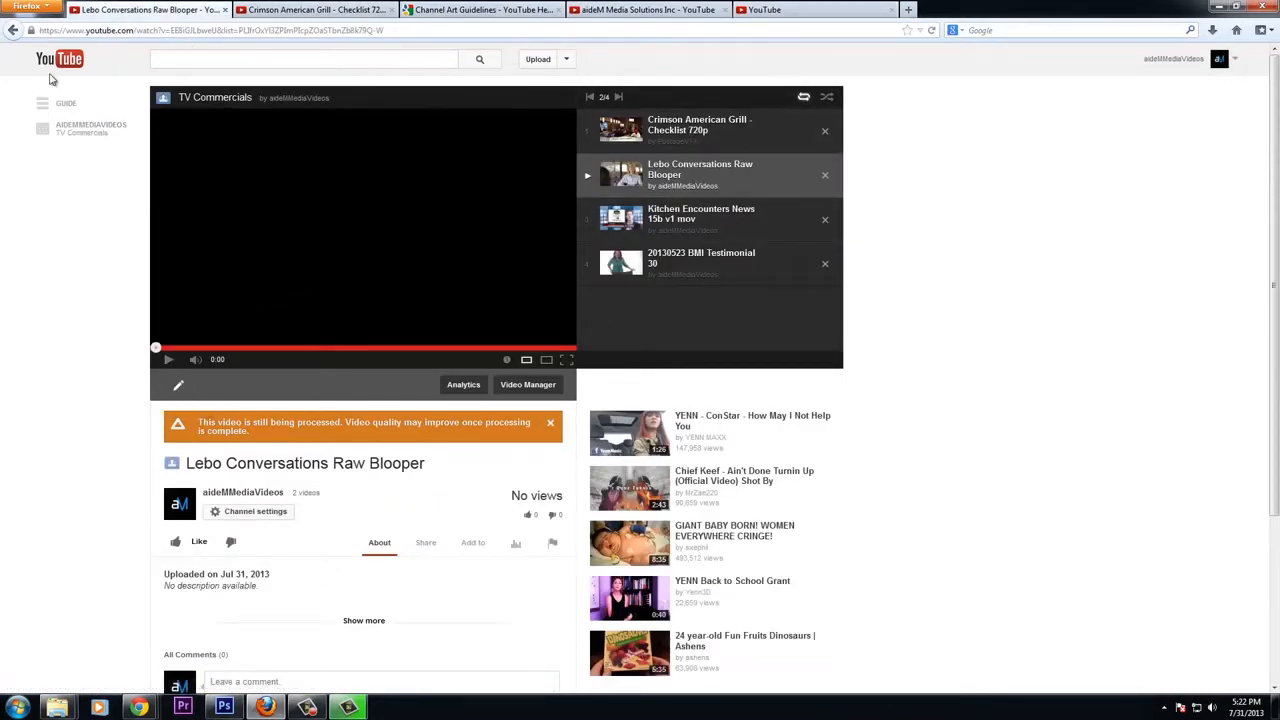
Return to My Channel and review the home page sections
click(1236, 60)
click(1170, 89)
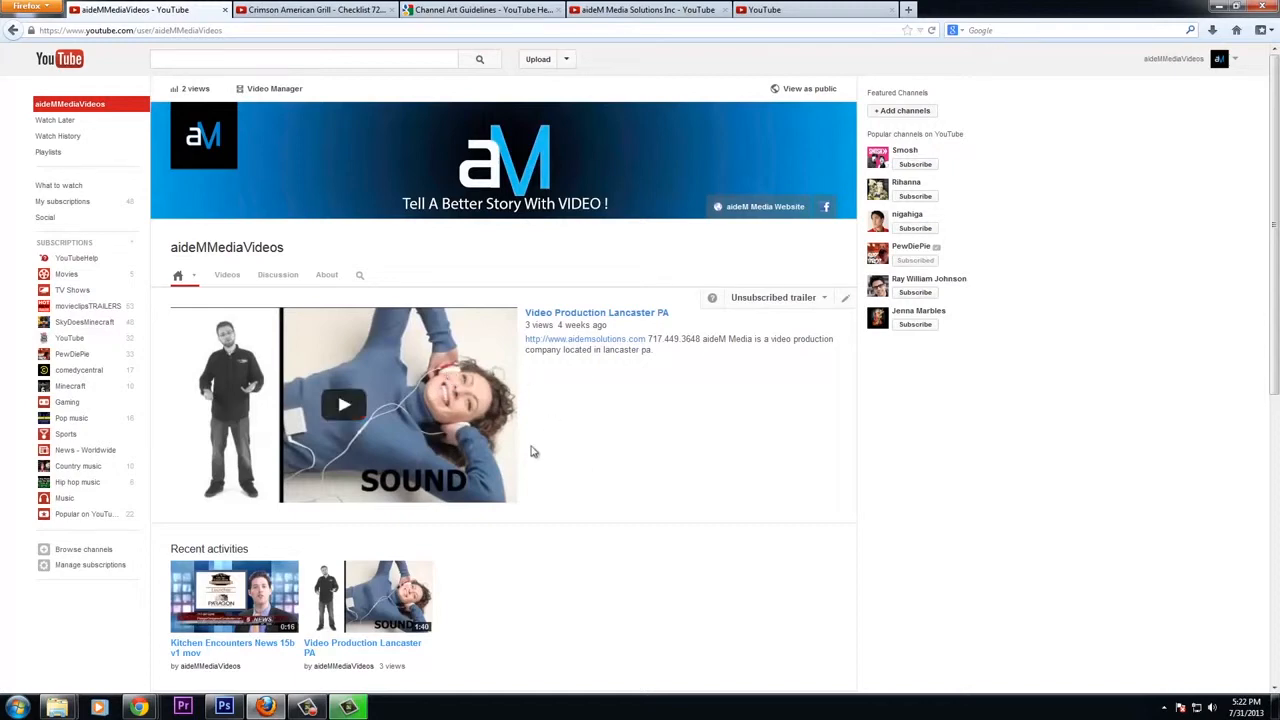
scroll(532, 451, down, 3)
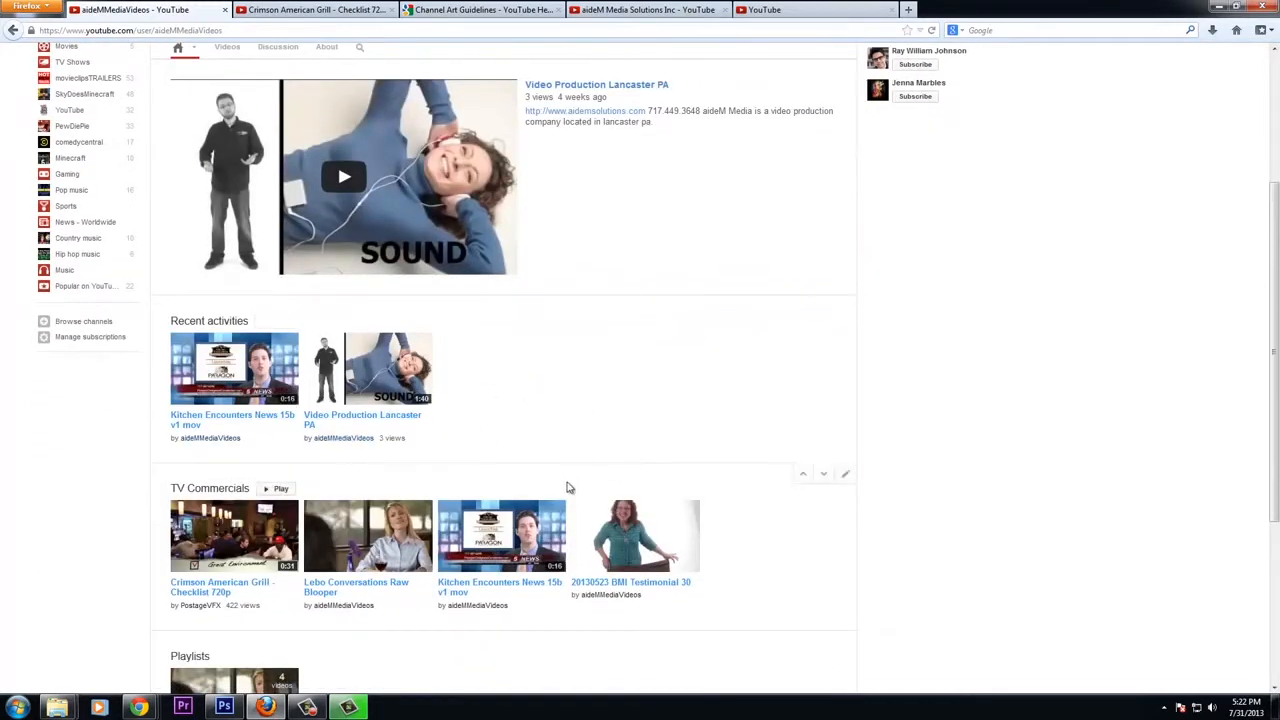
scroll(566, 487, down, 3)
scroll(483, 357, up, 5)
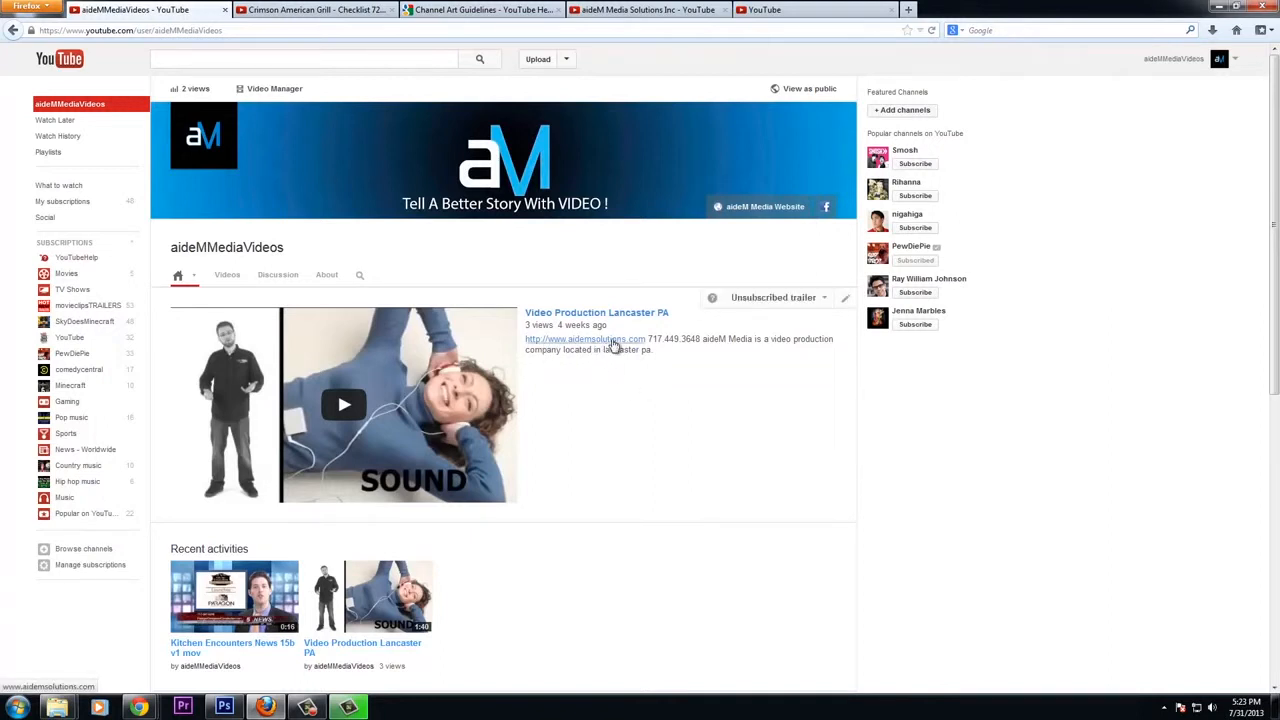
Browse the channel's Videos, Discussion and About tabs
click(229, 280)
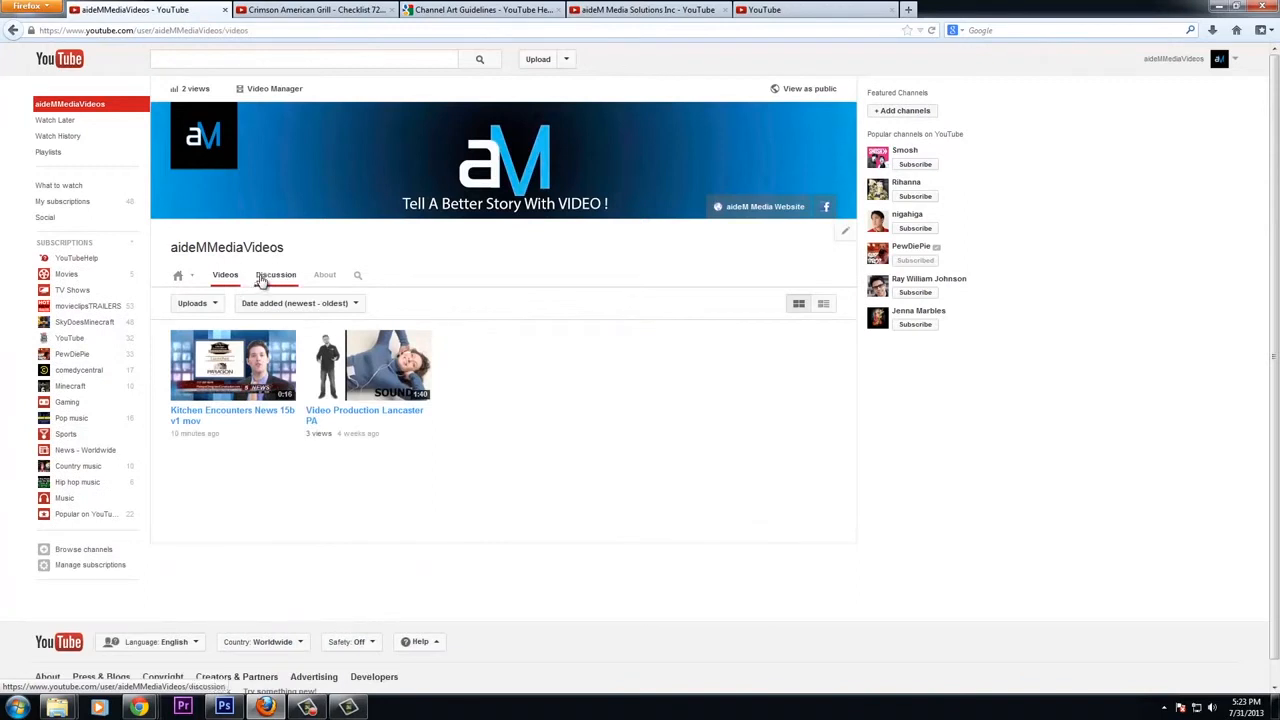
click(273, 280)
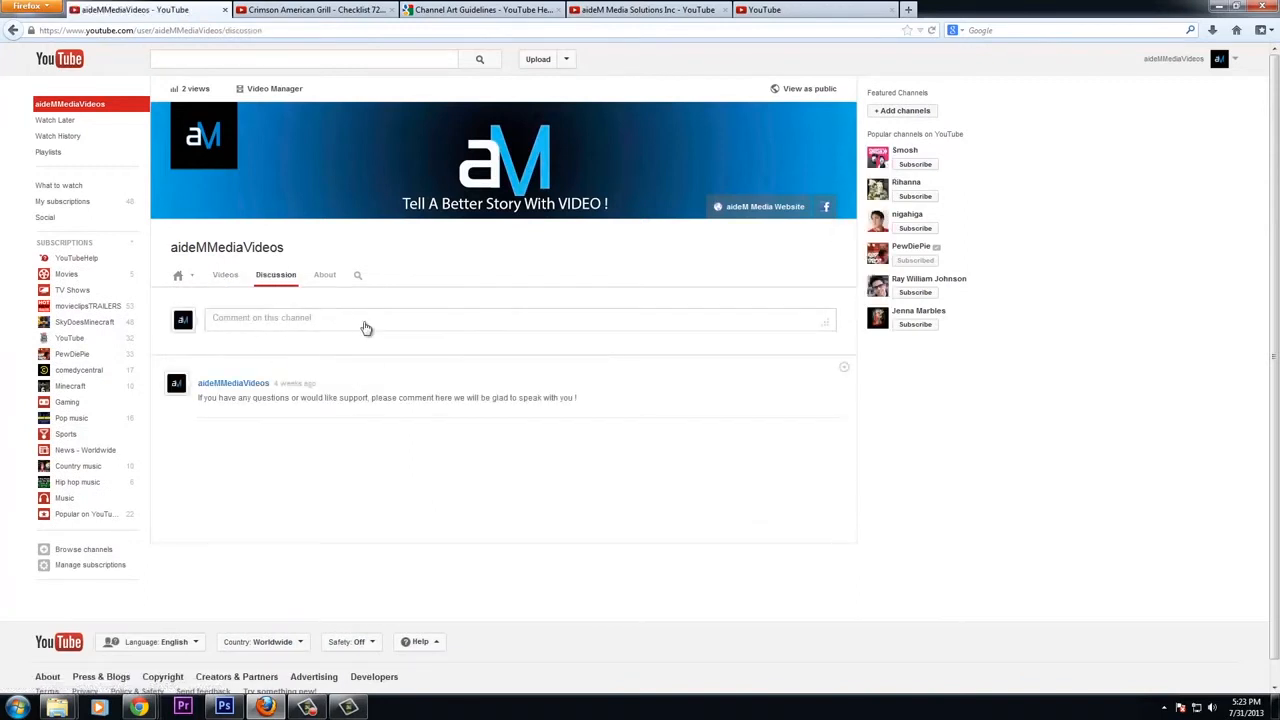
click(325, 279)
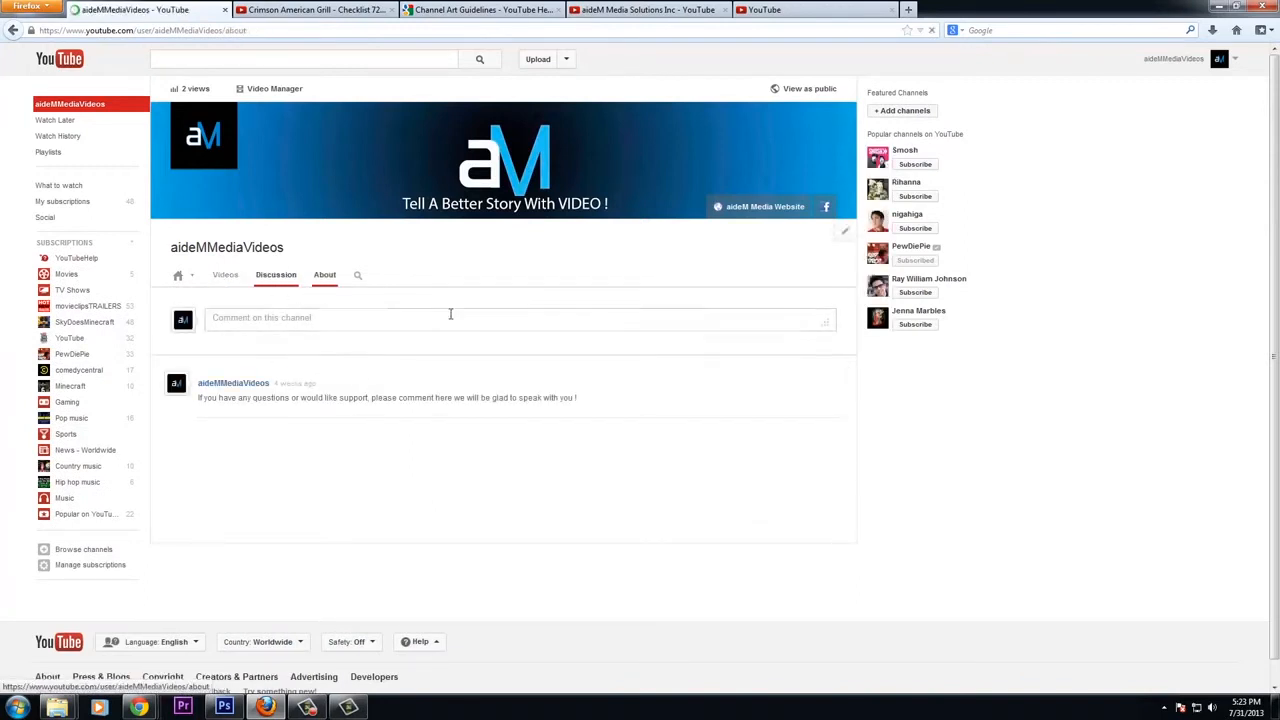